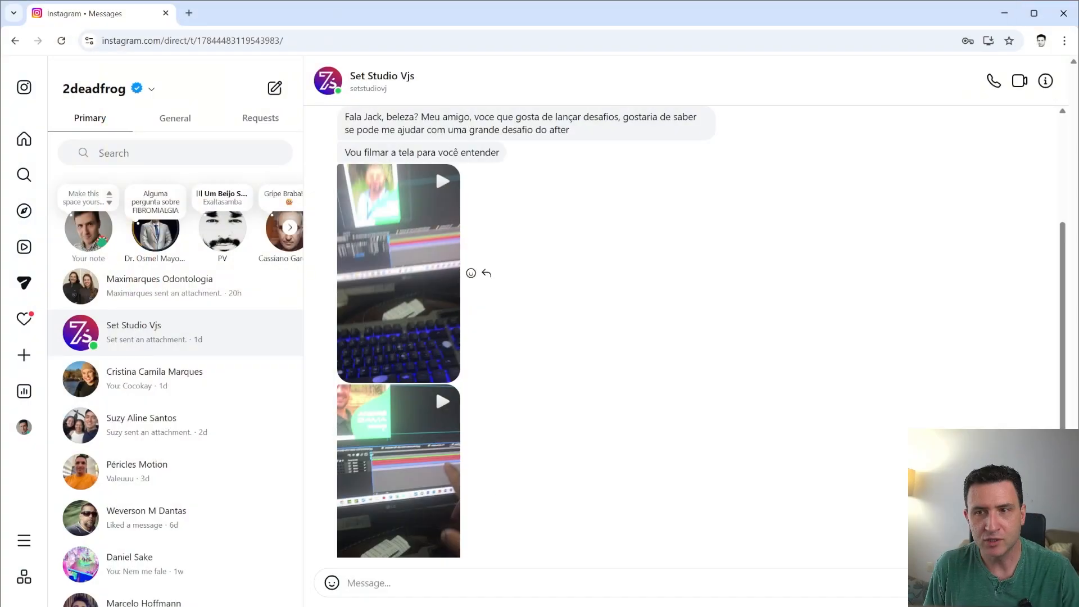
# - Switch to After Effects and inspect the CITIES_FOOTAGE_01 composition at 50% and 25% magnification
pyautogui.click(1007, 12)
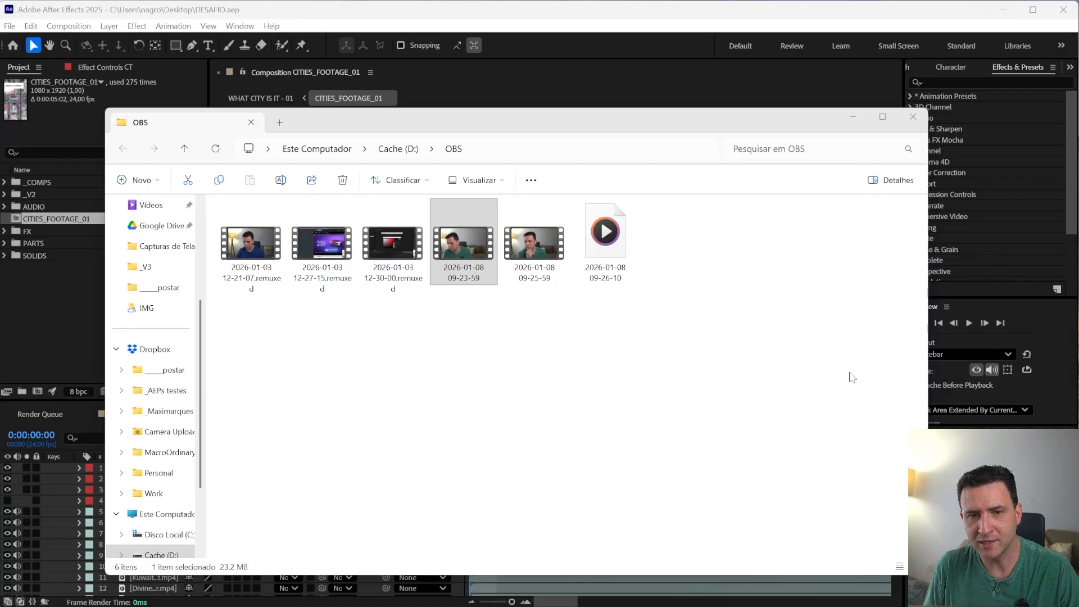
pyautogui.click(853, 116)
pyautogui.moveTo(502, 447); pyautogui.dragTo(430, 443)
pyautogui.press(',')
pyautogui.moveTo(558, 340); pyautogui.dragTo(553, 328)
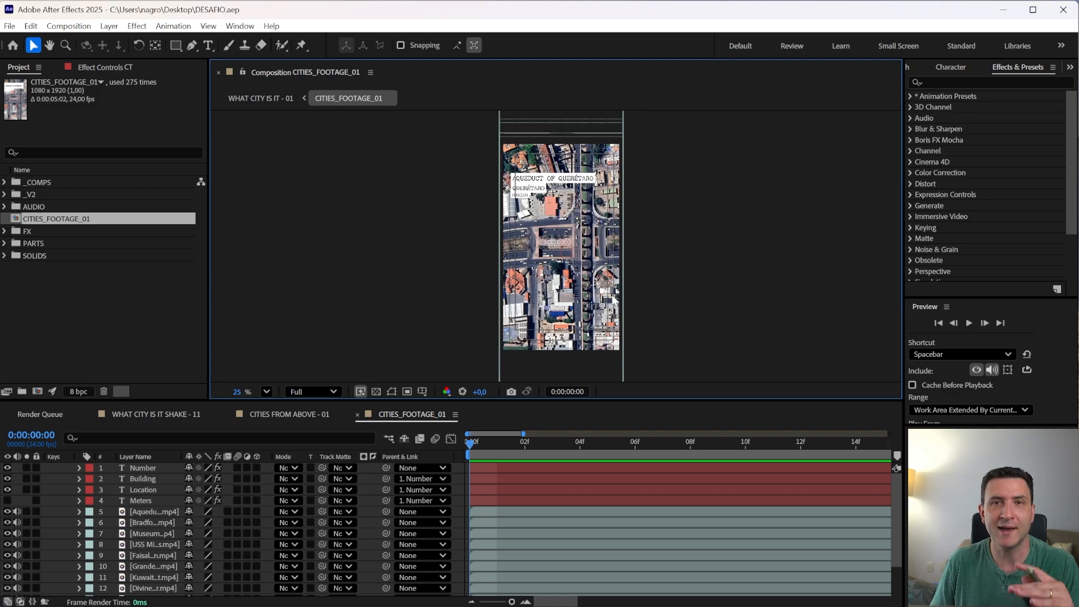
pyautogui.press('.')
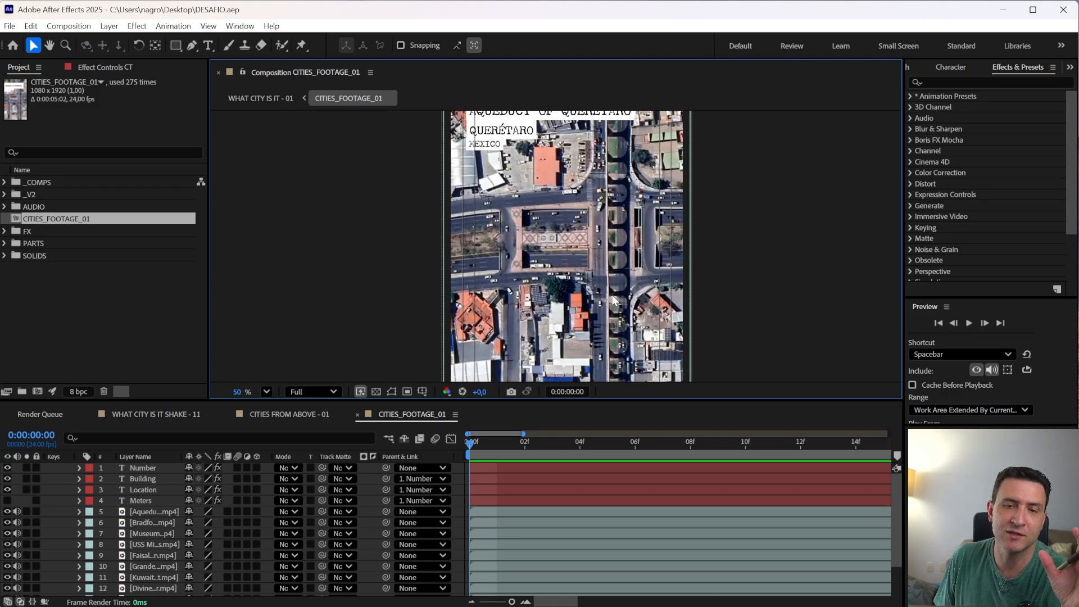
pyautogui.press(',')
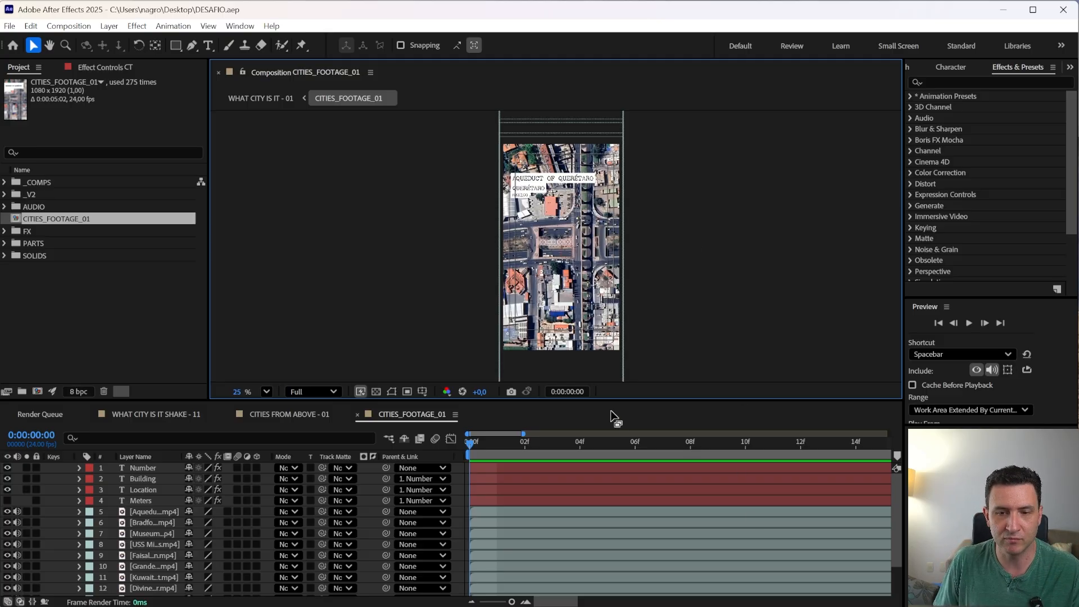
# - Enlarge the composition viewer and reveal the City slider expression on the CT layer of CITIES_FOOTAGE_01
pyautogui.moveTo(613, 400); pyautogui.dragTo(628, 471)
pyautogui.scroll(2, 622, 449)
pyautogui.press('space')
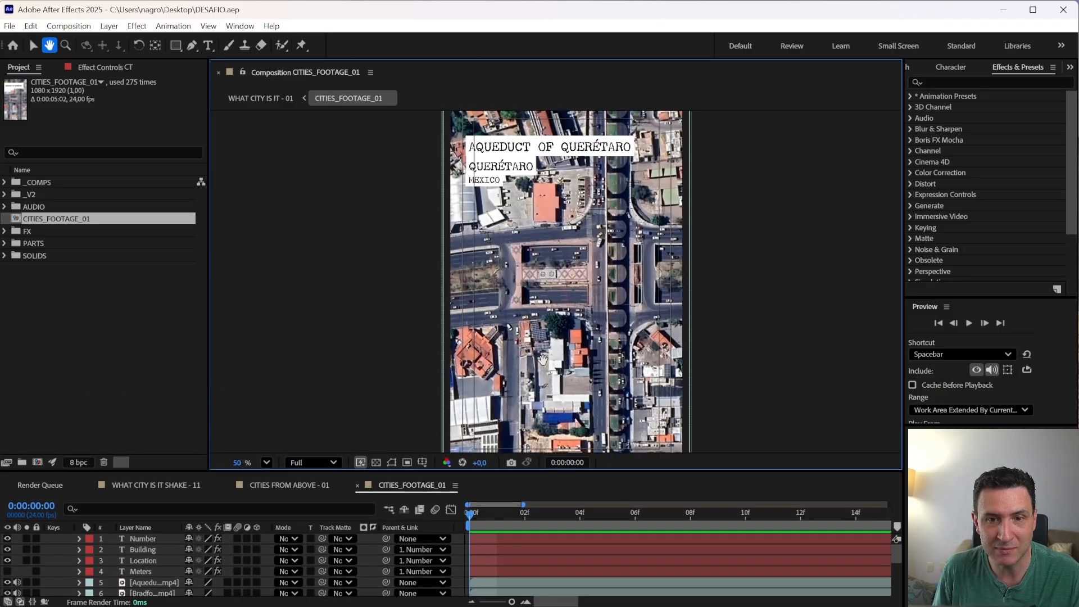
pyautogui.moveTo(542, 359); pyautogui.dragTo(546, 360)
pyautogui.moveTo(340, 471); pyautogui.dragTo(388, 369)
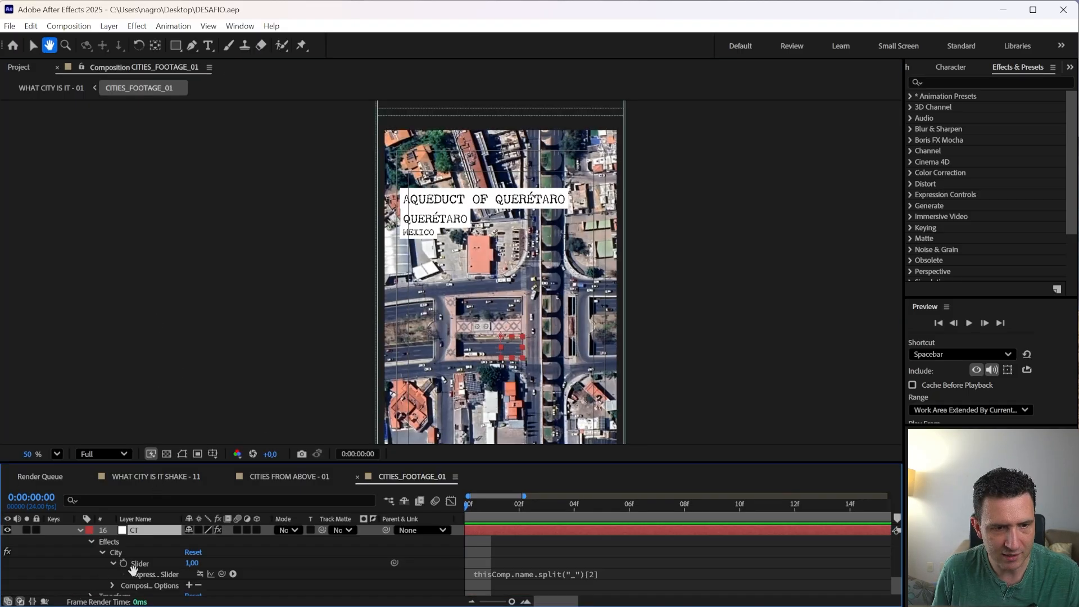
# - Disable the expression on the CT layer's City slider and preview the footage with the slider set to 2
pyautogui.moveTo(133, 569); pyautogui.dragTo(136, 559)
pyautogui.click(200, 569)
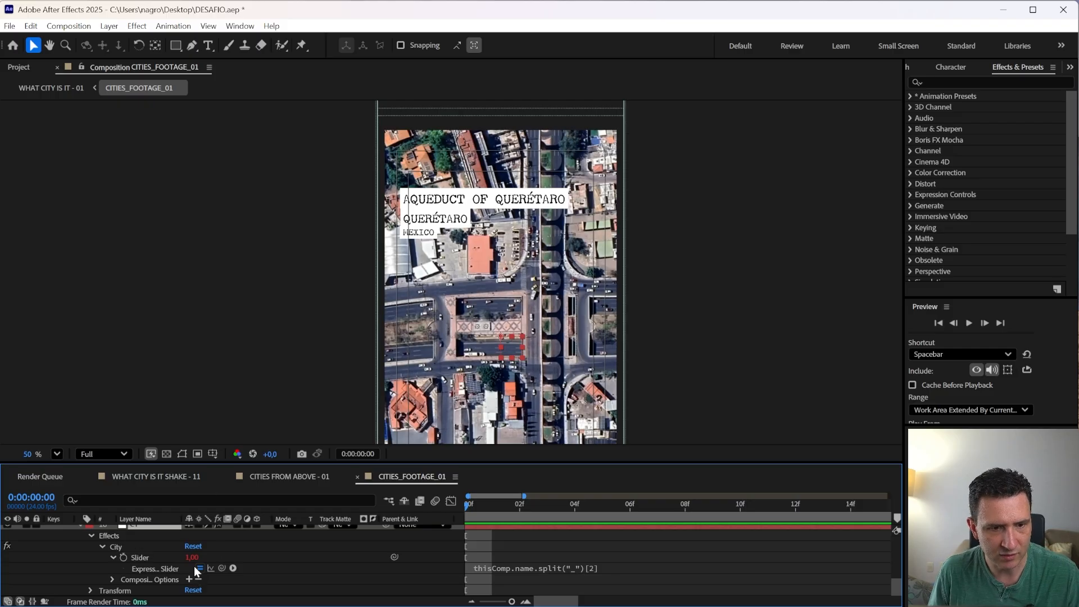
pyautogui.click(191, 557)
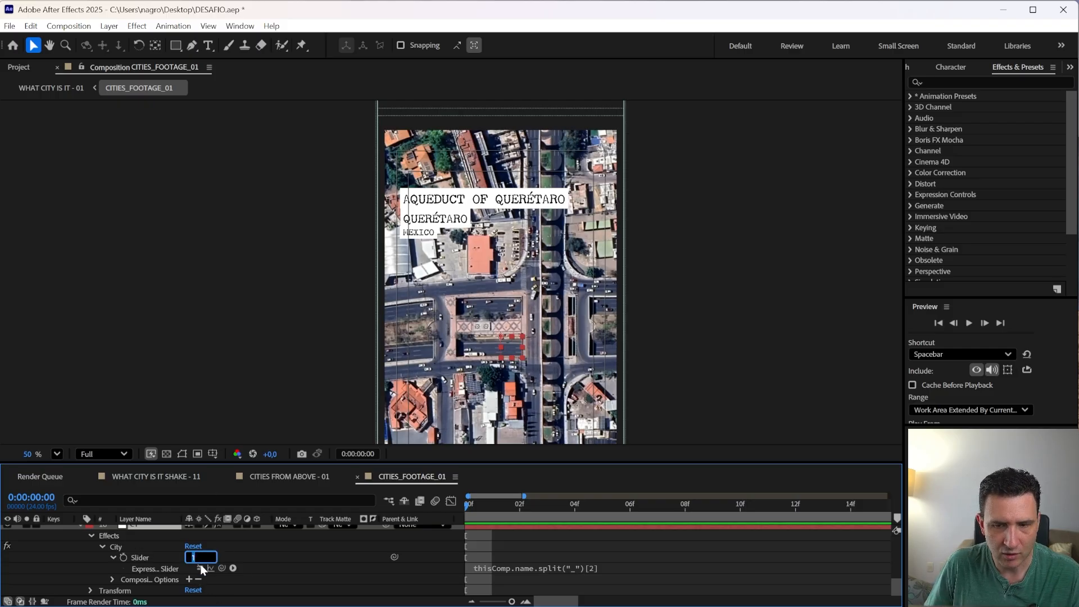
pyautogui.write('2')
pyautogui.press('Tab')
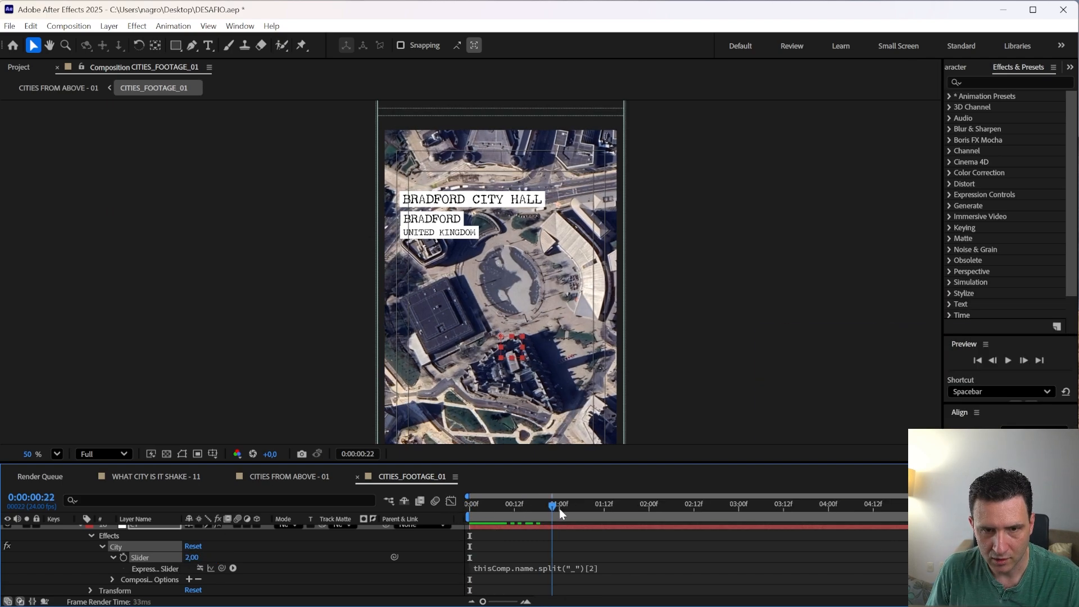
pyautogui.moveTo(559, 509); pyautogui.dragTo(727, 511)
pyautogui.press('Home')
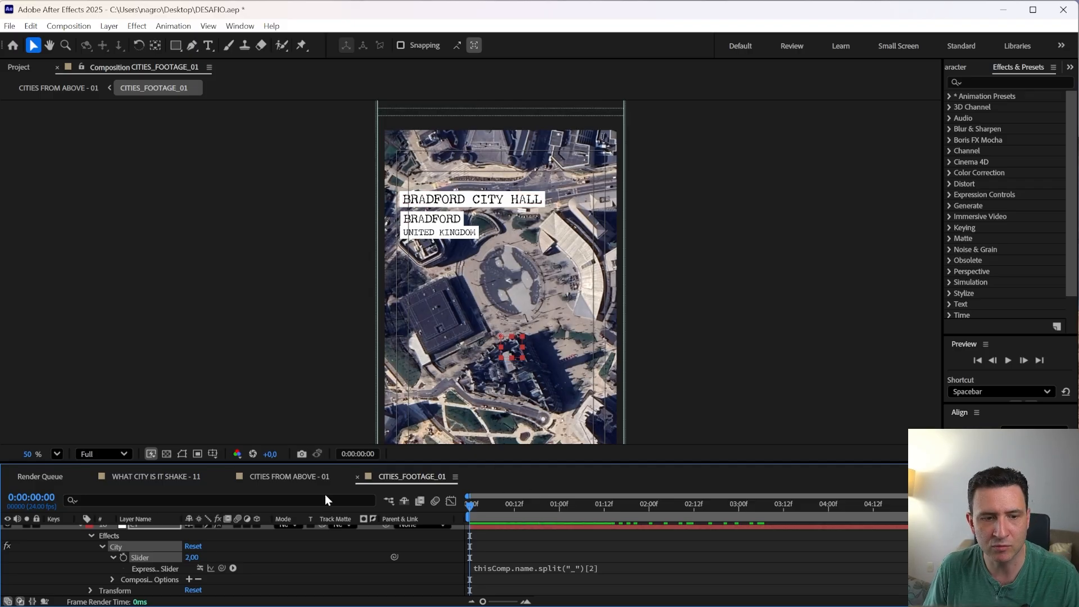
# - Raise the City slider one unit at a time up to 6 to test the other city clips
pyautogui.click(192, 557)
pyautogui.press('Up')
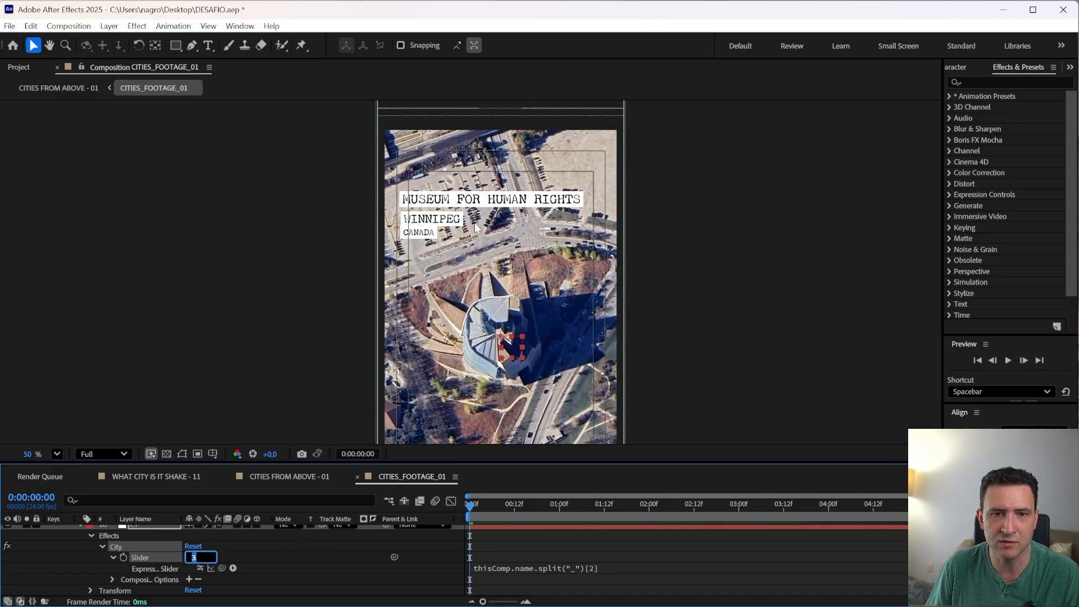
pyautogui.press('Up')
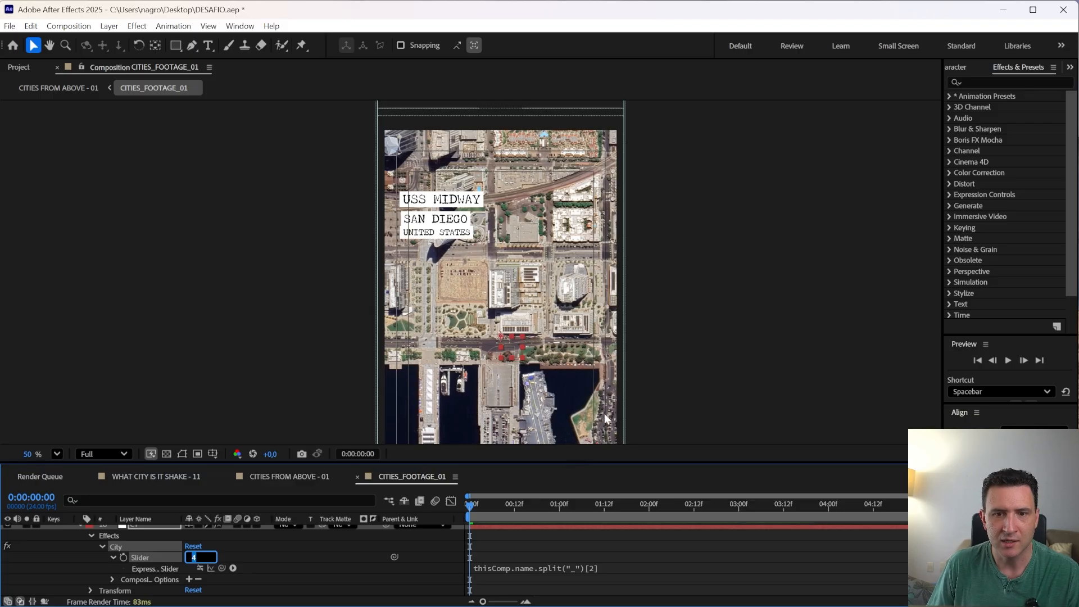
pyautogui.press('Up')
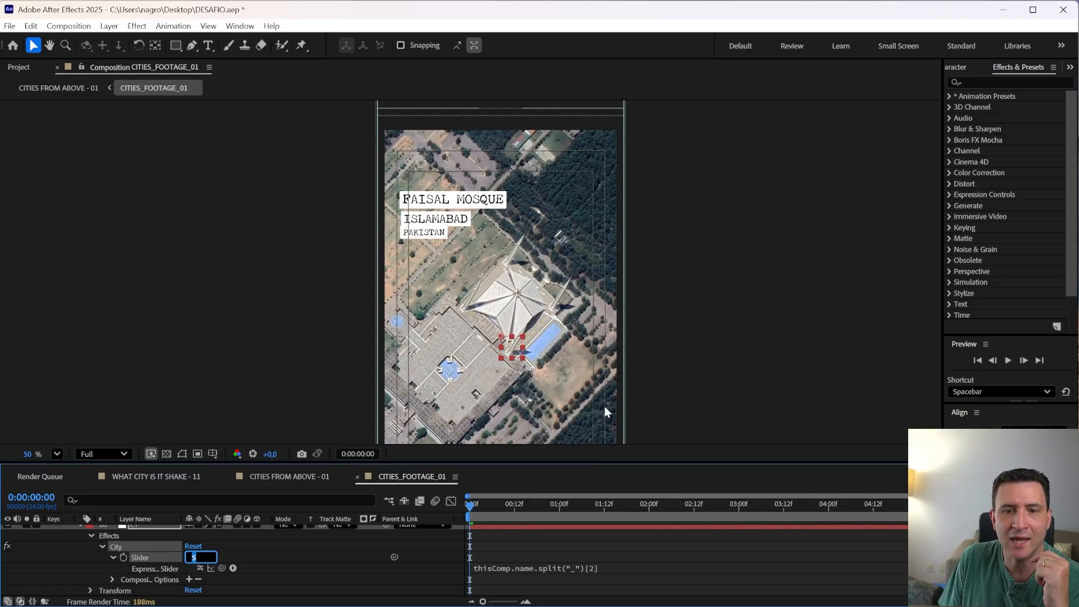
pyautogui.press('Up')
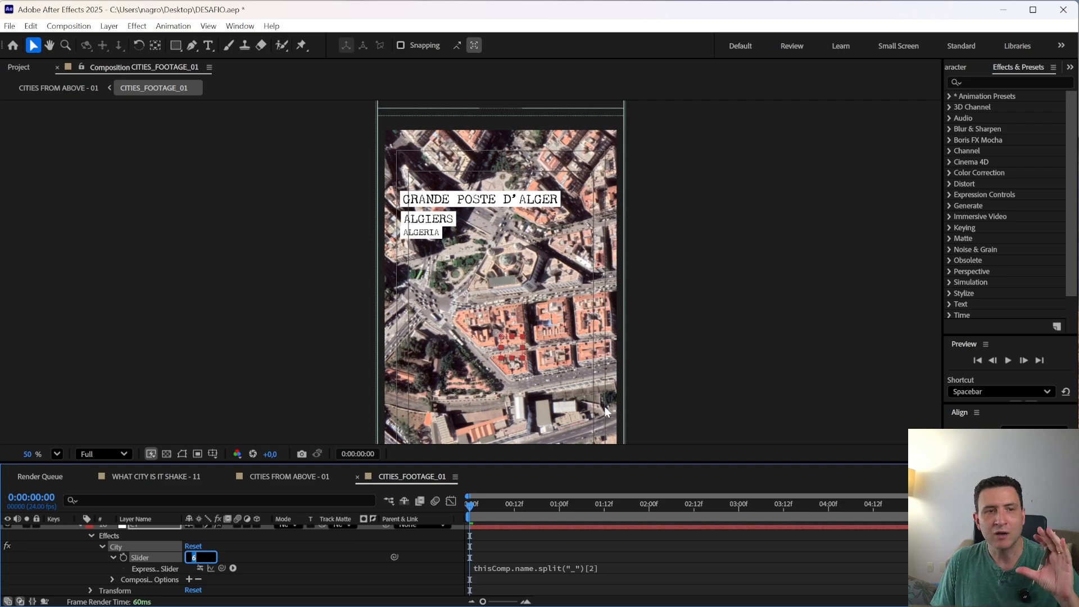
# - Check CITIES_FOOTAGE_01 in the project list and restore the City slider's name-based expression
pyautogui.click(18, 66)
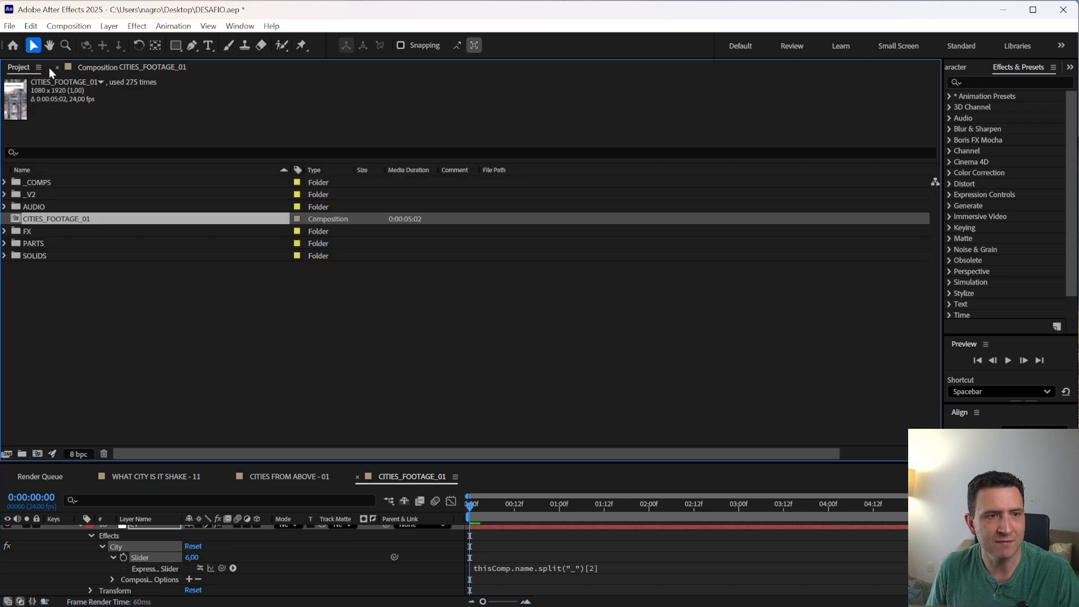
pyautogui.click(103, 68)
pyautogui.click(20, 67)
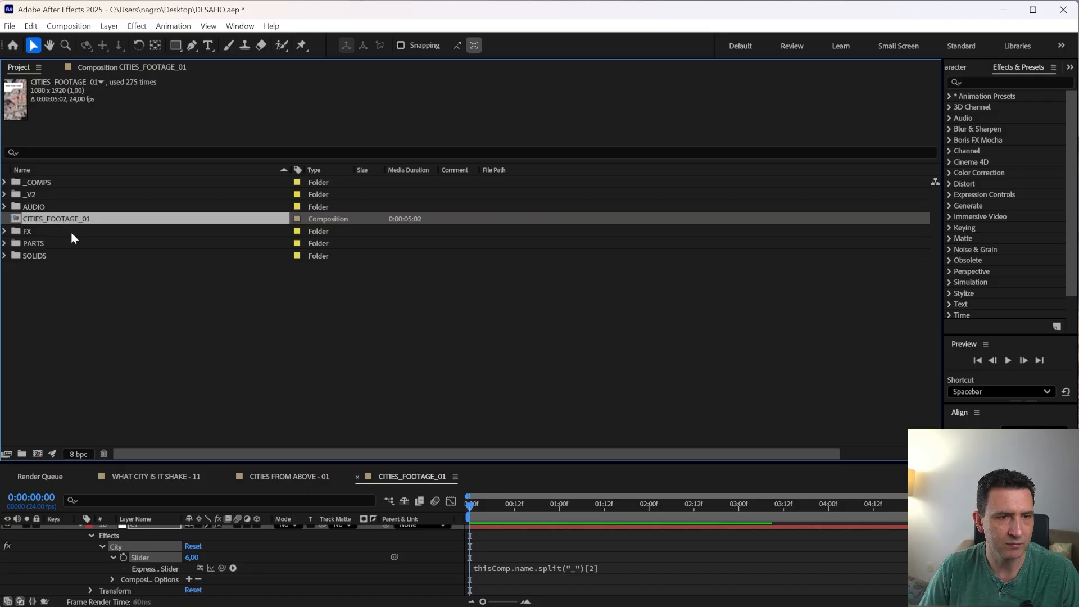
pyautogui.click(517, 545)
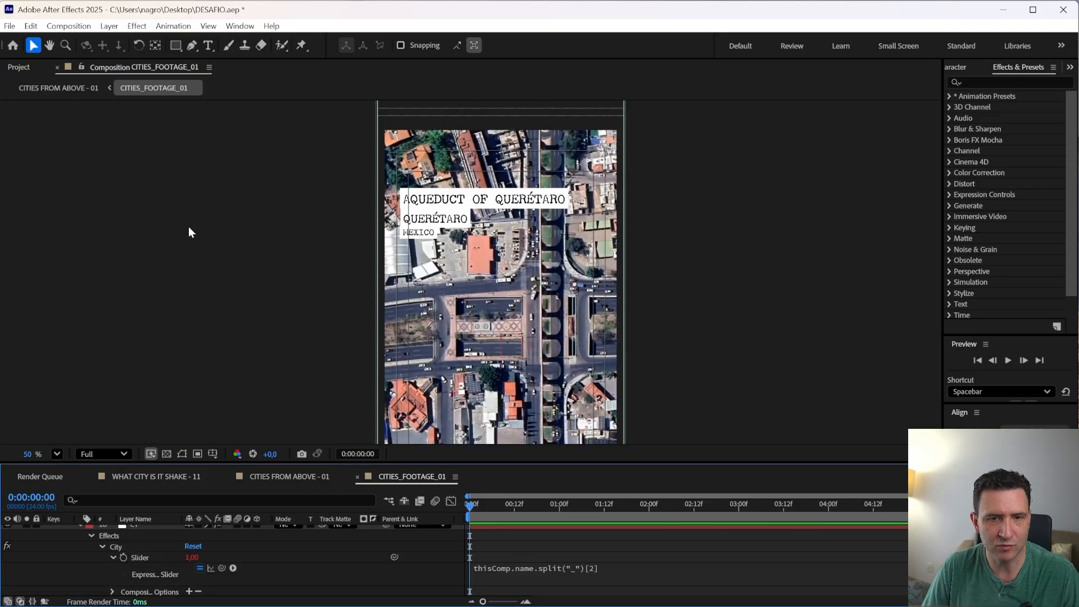
# - Duplicate the CITIES_FOOTAGE_01 composition and open the duplicate
pyautogui.click(22, 65)
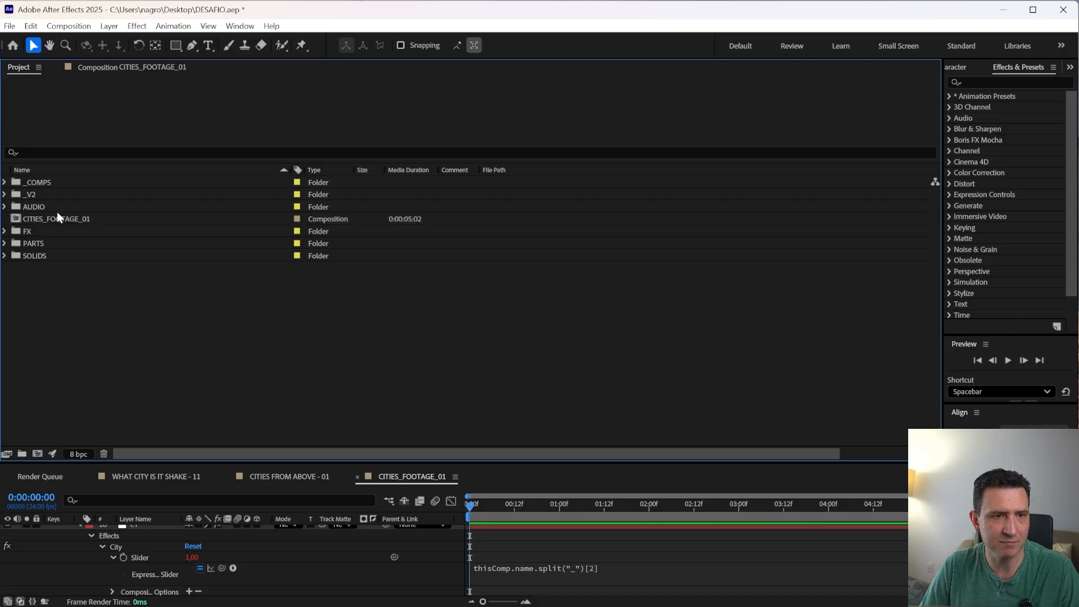
pyautogui.doubleClick(49, 232)
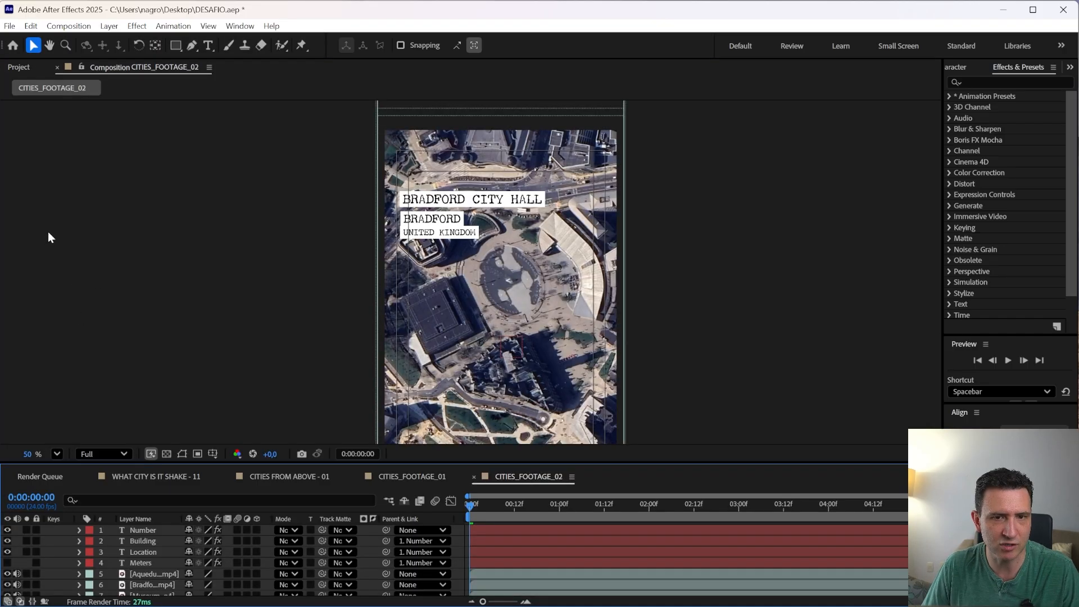
# - Compare CITIES_FOOTAGE_01 and CITIES_FOOTAGE_02 by opening each composition in turn
pyautogui.click(21, 67)
pyautogui.click(45, 218)
pyautogui.press('Down')
pyautogui.press('Up')
pyautogui.press('Down')
pyautogui.press('Up')
pyautogui.press('Down')
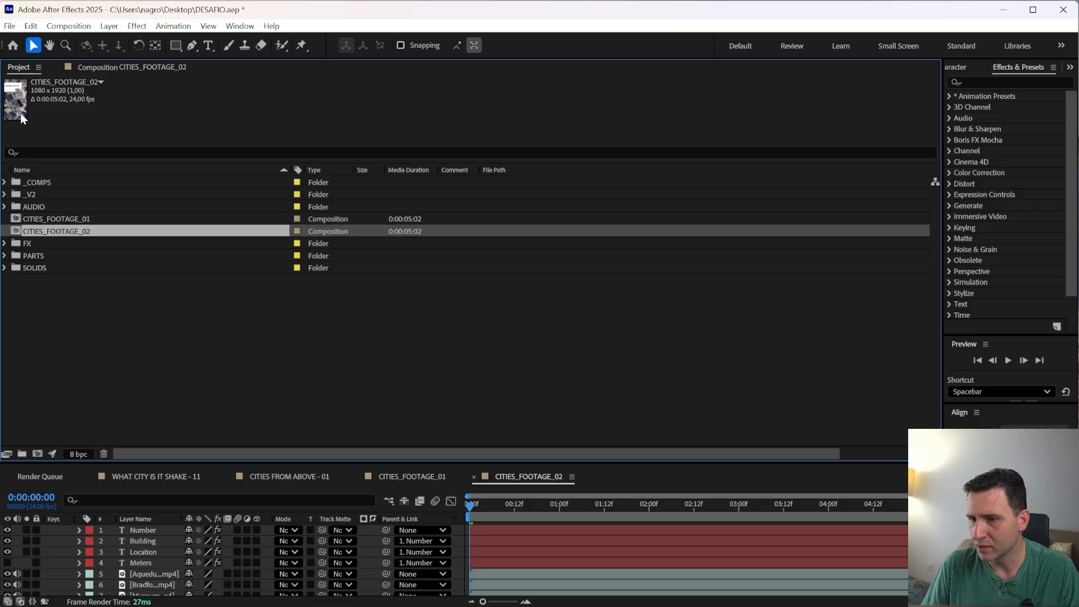
pyautogui.press('Up')
pyautogui.doubleClick(40, 222)
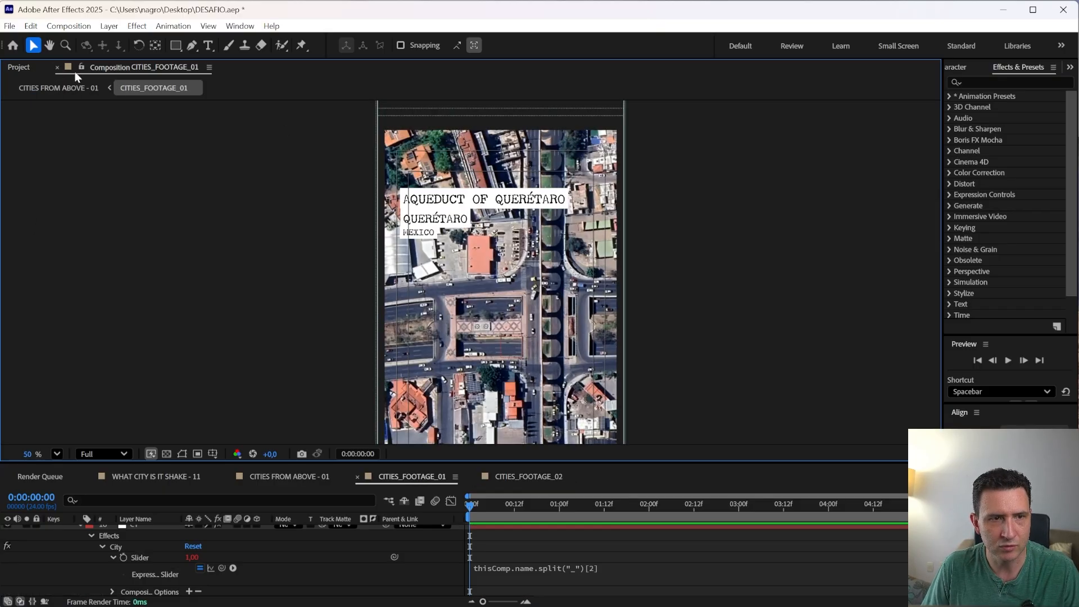
pyautogui.click(26, 67)
pyautogui.doubleClick(16, 231)
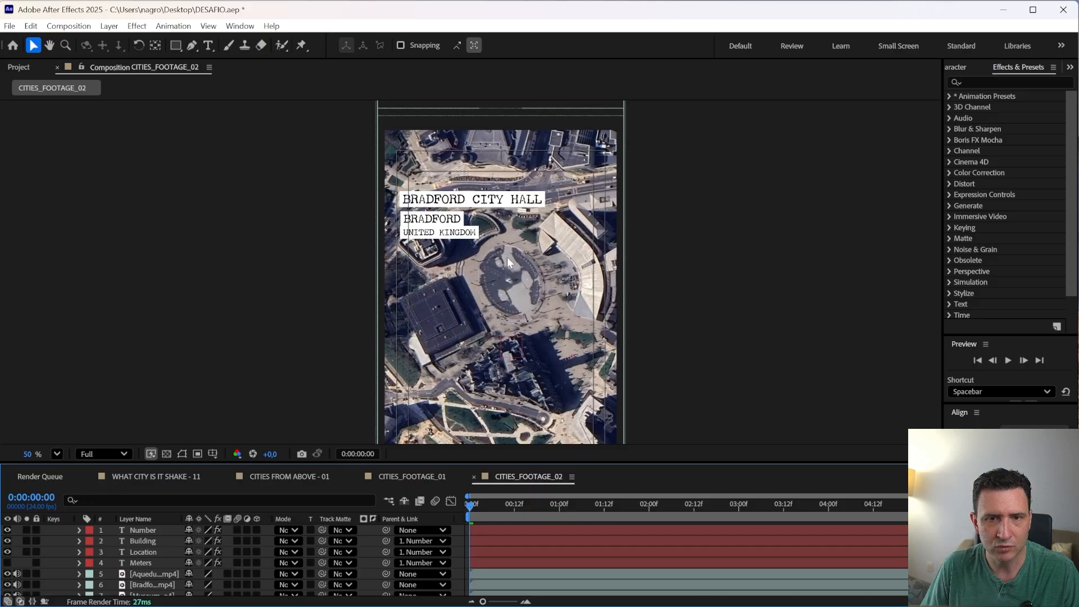
# - Reset the Minimal workspace to its saved layout
pyautogui.click(24, 66)
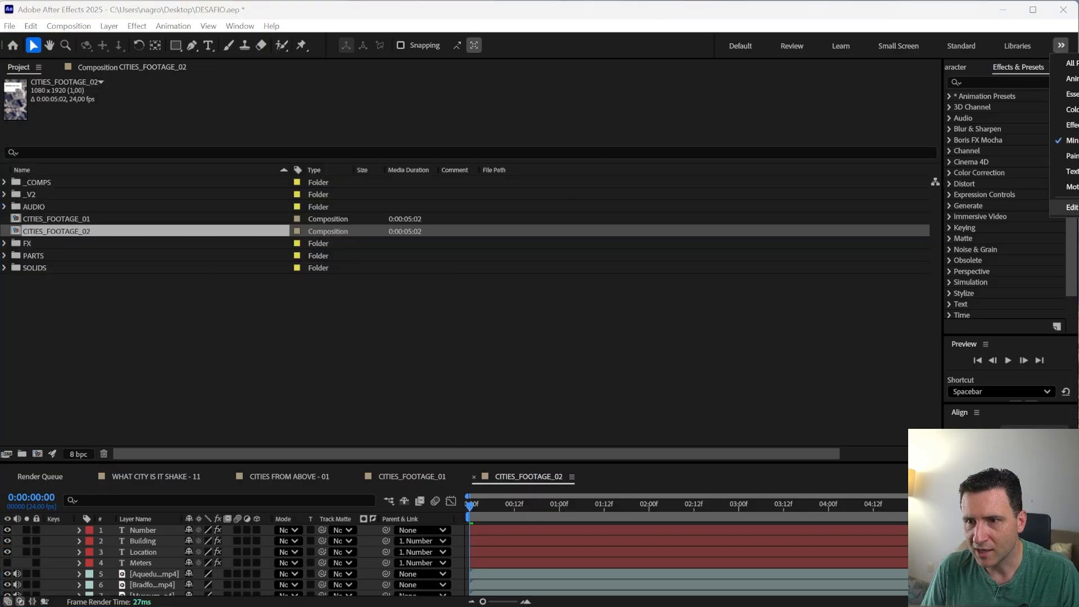
pyautogui.click(240, 26)
pyautogui.moveTo(262, 44)
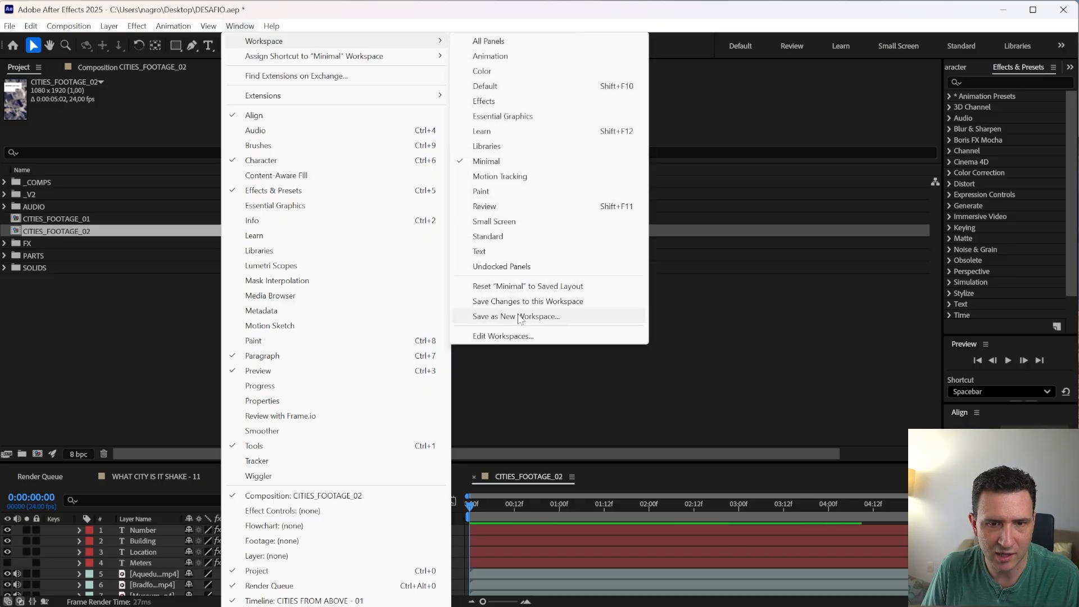
pyautogui.click(501, 285)
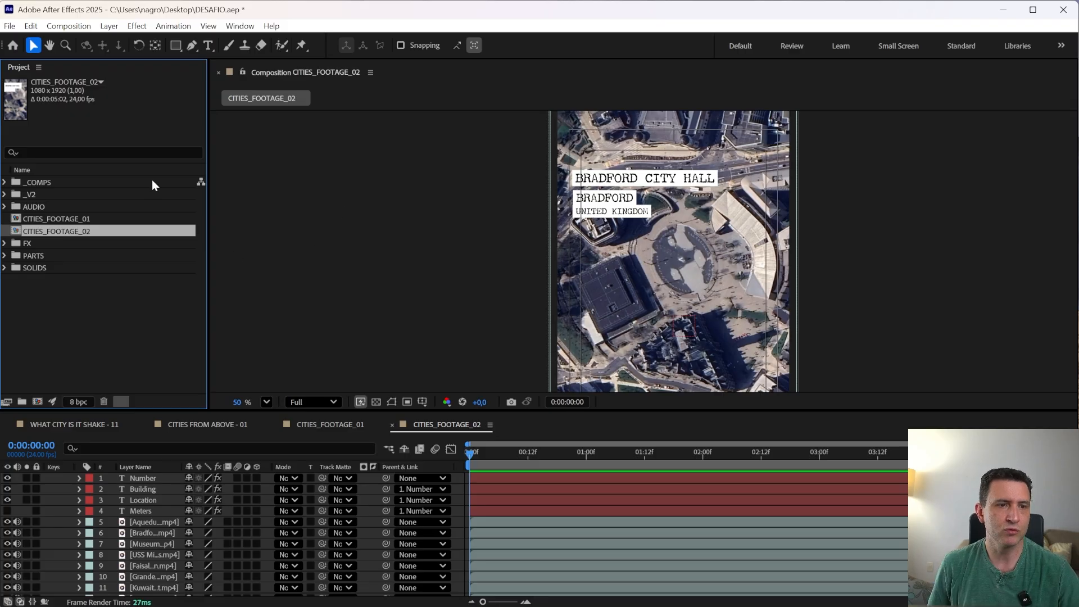
# - Look through the project folders and expand the _V2 footage folder
pyautogui.click(48, 183)
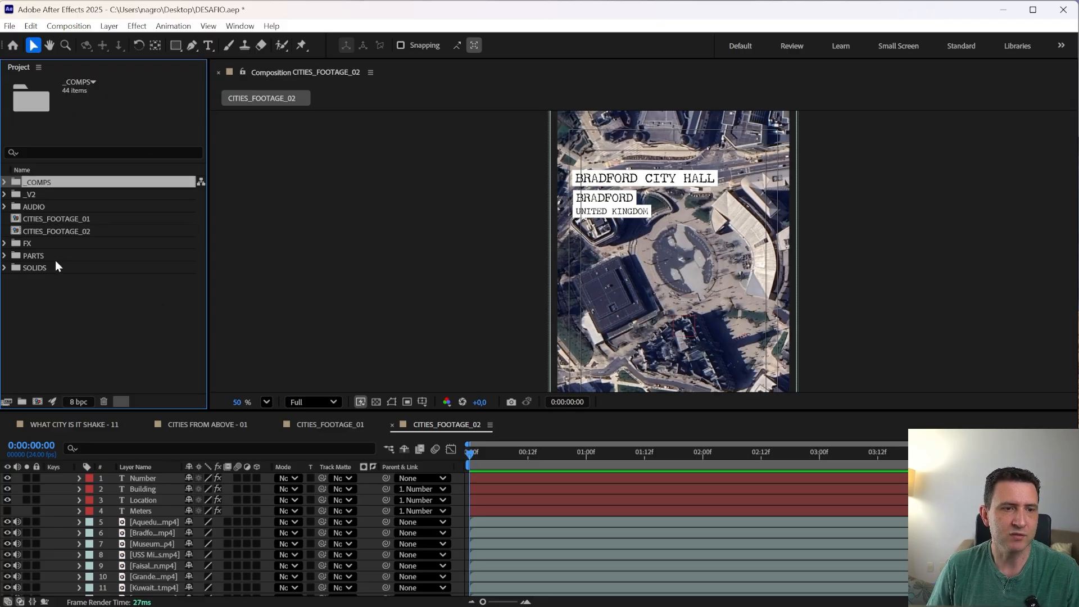
pyautogui.click(30, 255)
pyautogui.press('Down')
pyautogui.press('Up')
pyautogui.press('Up')
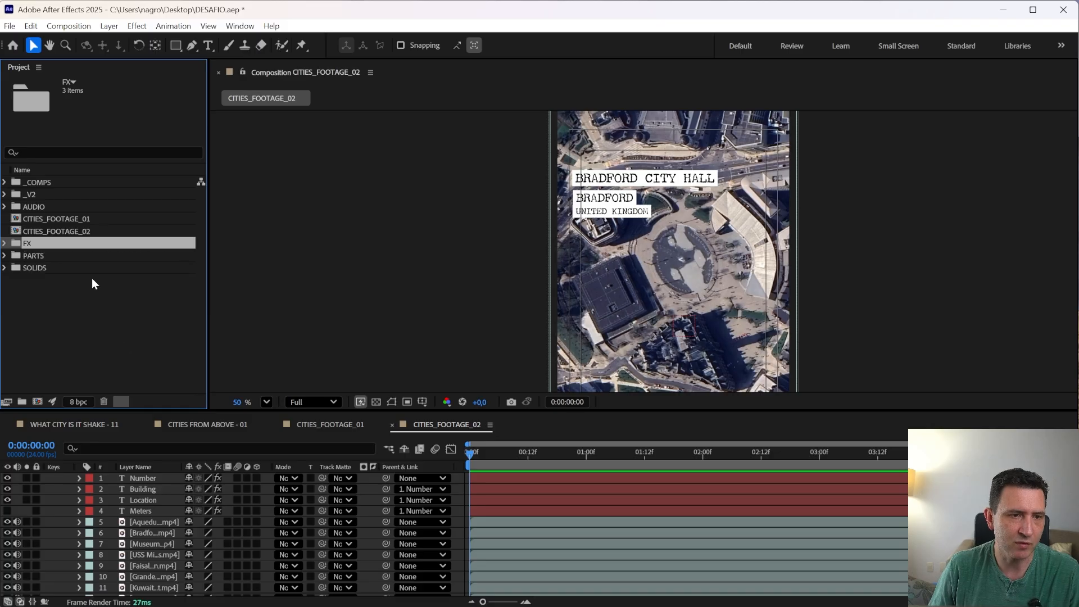
pyautogui.click(31, 210)
pyautogui.press('Up')
pyautogui.press('Right')
pyautogui.press('Left')
pyautogui.press('Right')
# - Reveal the Aqueduct of Querétaro clip in Explorer and clear the file selection in its _V2 folder
pyautogui.rightClick(40, 208)
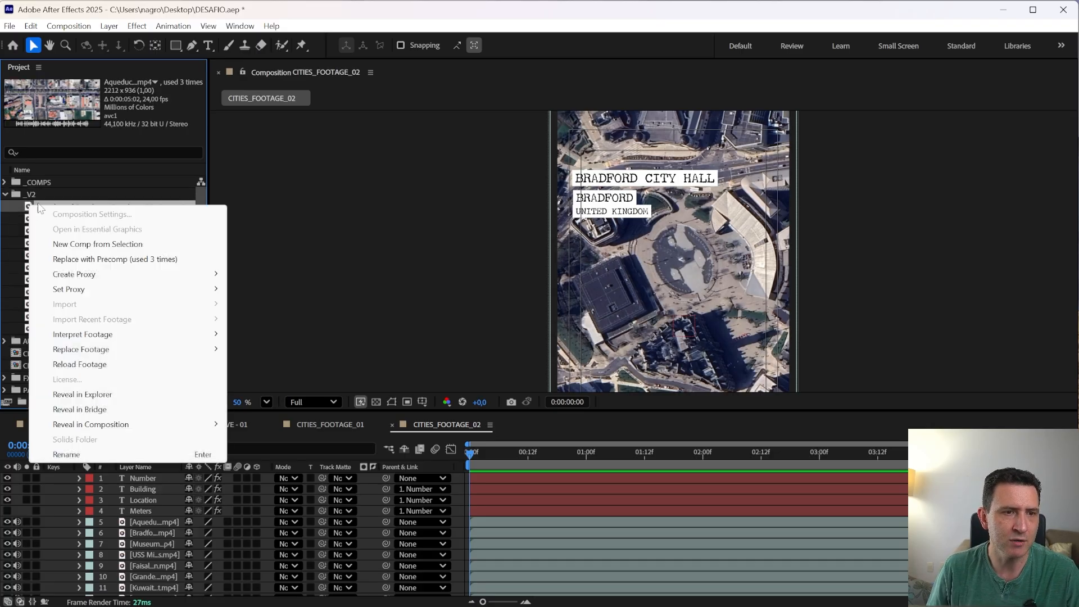
pyautogui.moveTo(93, 351)
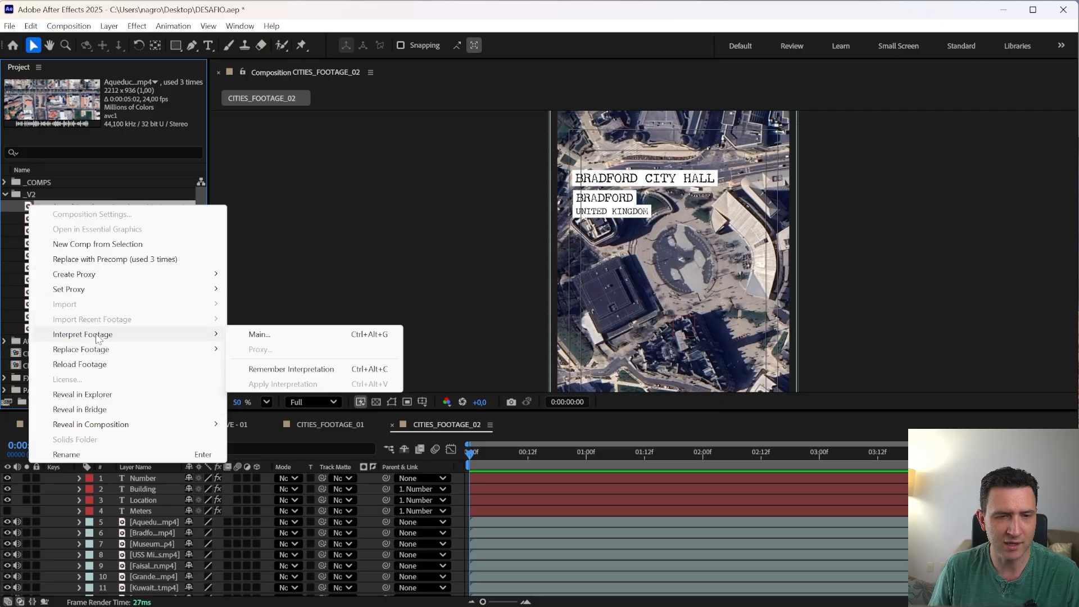
pyautogui.click(103, 395)
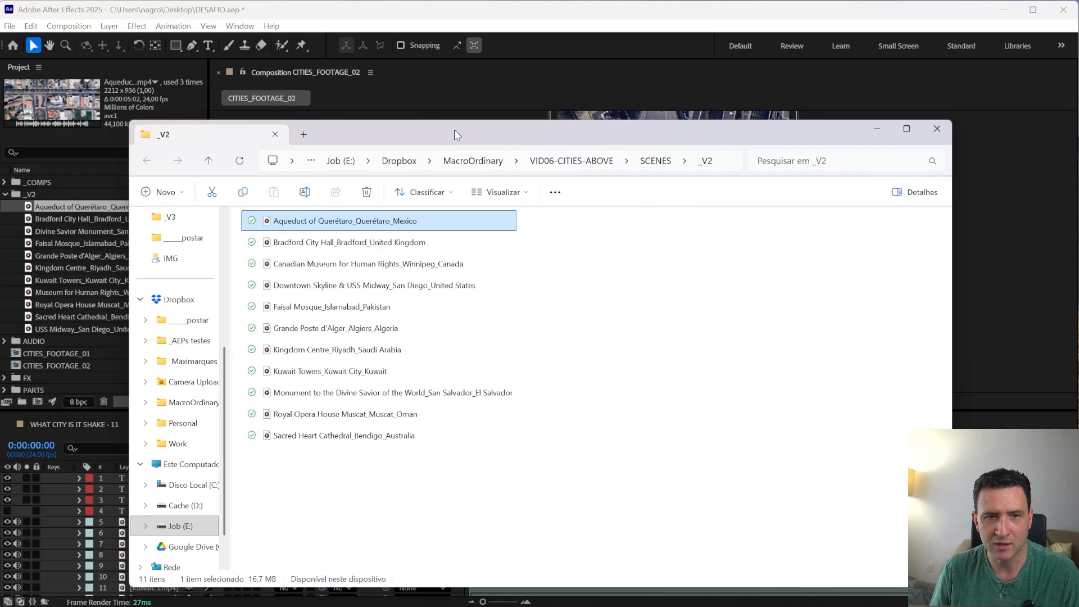
pyautogui.moveTo(454, 135); pyautogui.dragTo(501, 105)
pyautogui.moveTo(511, 469); pyautogui.dragTo(677, 485)
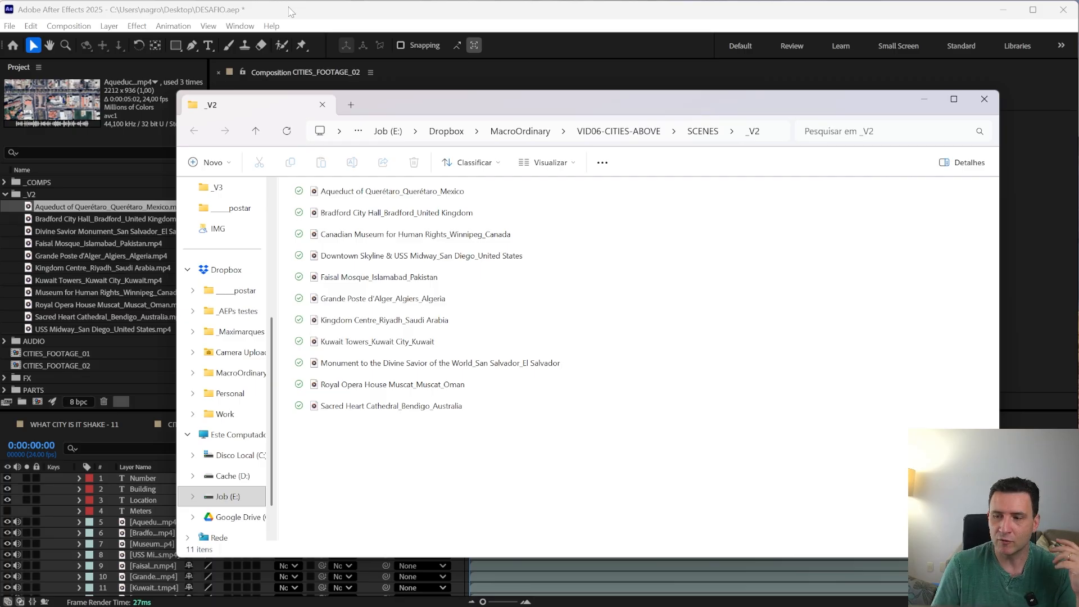
# - Examine the building, city and country parts of the Aqueduct of Querétaro clip's file name in the _V2 folder
pyautogui.click(379, 194)
pyautogui.press('Down')
pyautogui.press('Up')
pyautogui.press('Down')
pyautogui.press('Up')
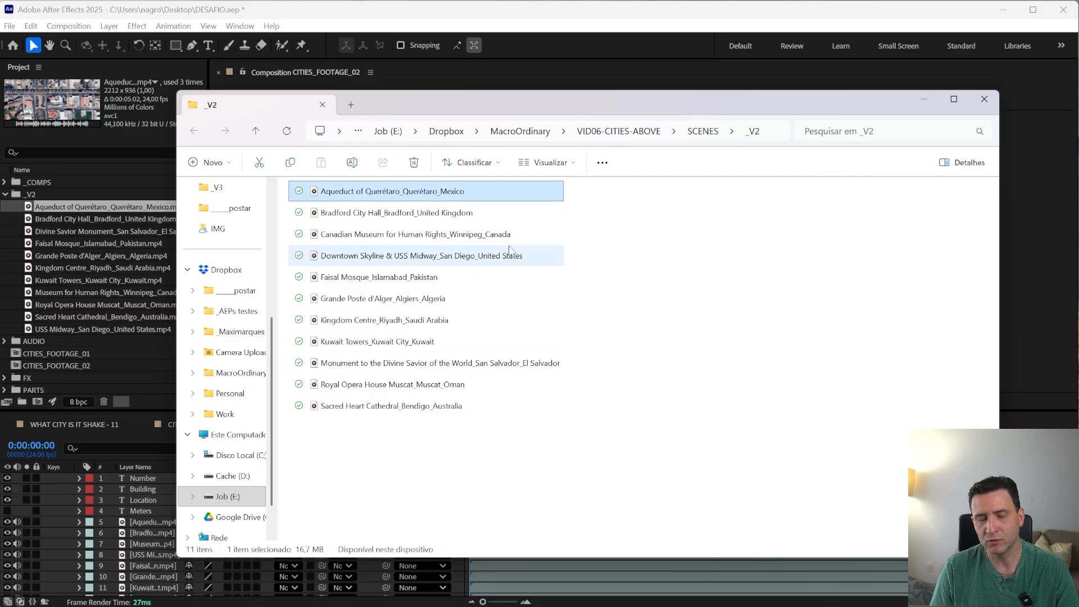
pyautogui.press('Down')
pyautogui.press('Up')
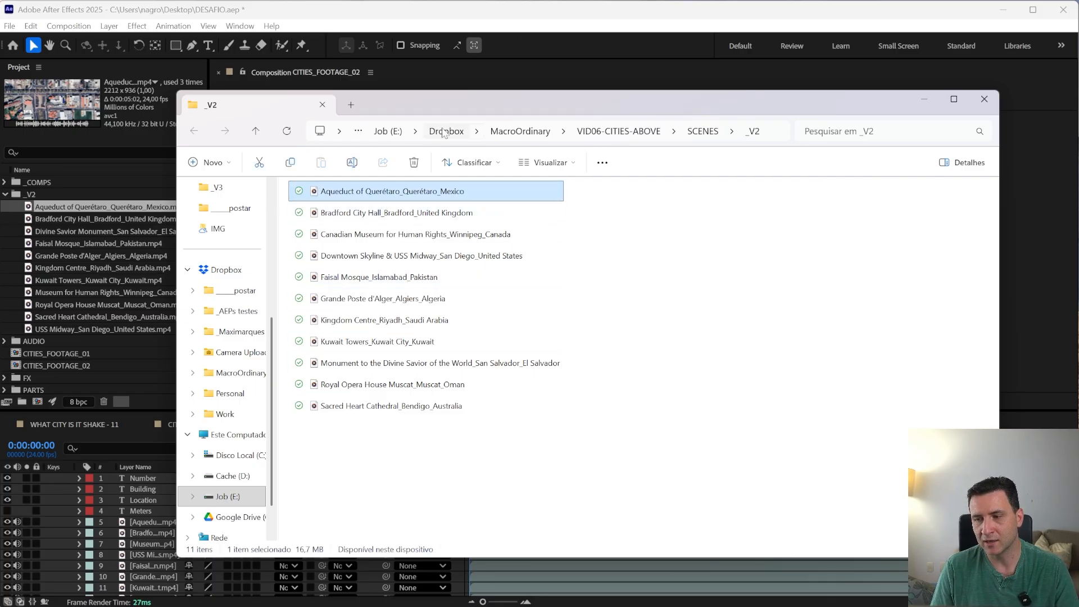
pyautogui.press('Down')
pyautogui.press('Up')
pyautogui.press('F2')
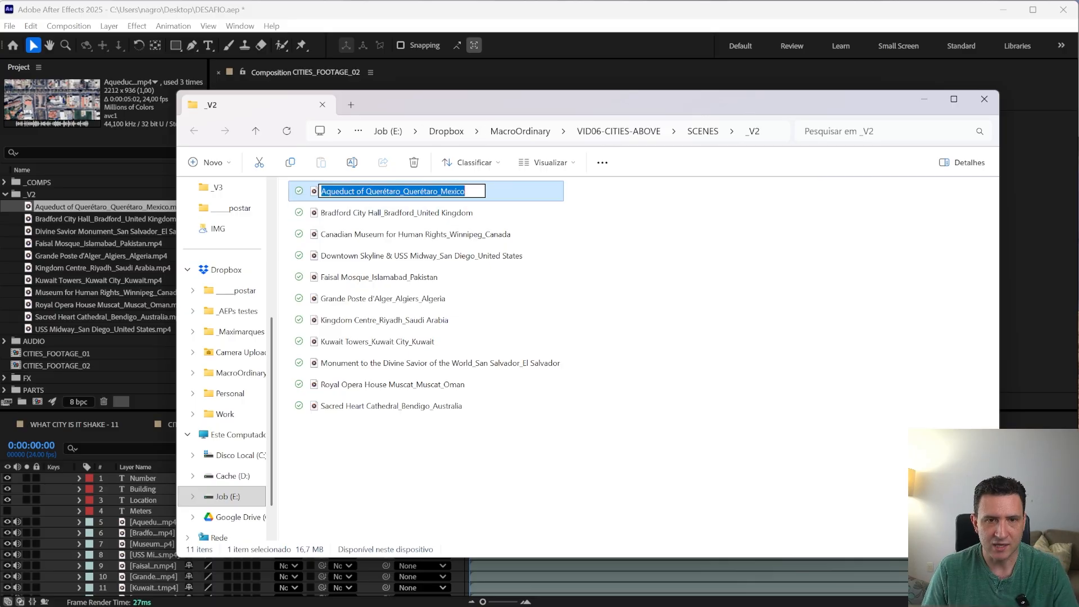
pyautogui.click(400, 191)
pyautogui.hotkey('shift', 'Right')
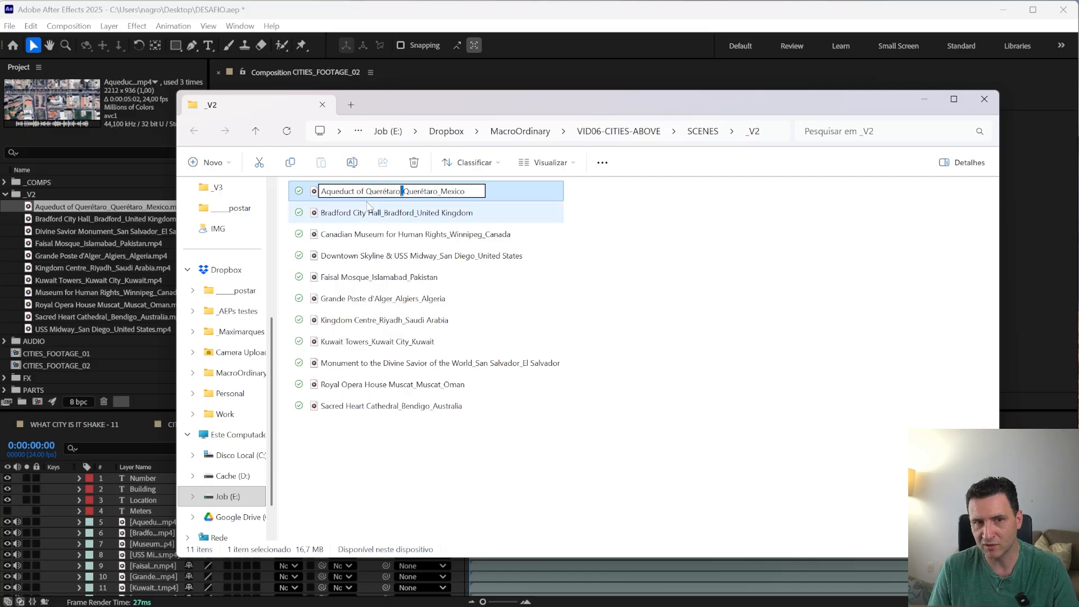
pyautogui.click(403, 191)
pyautogui.moveTo(400, 191); pyautogui.dragTo(318, 194)
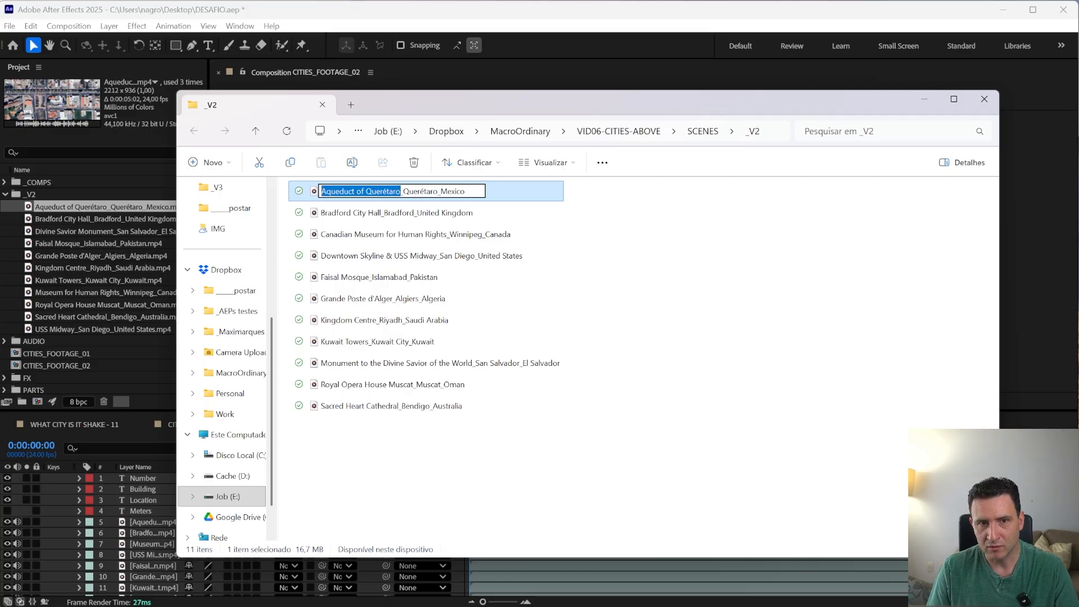
pyautogui.moveTo(403, 191); pyautogui.dragTo(465, 191)
pyautogui.click(479, 469)
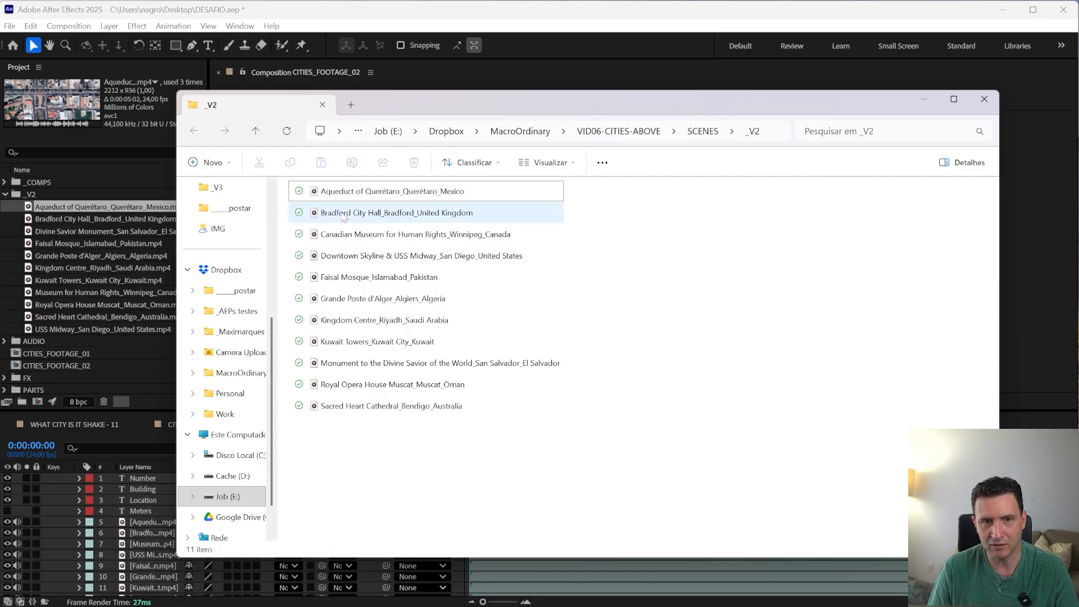
# - Go through the other clips in the _V2 folder to compare how their file names are structured
pyautogui.click(394, 234)
pyautogui.press('Down')
pyautogui.press('Down')
pyautogui.press('Down')
pyautogui.press('Down')
pyautogui.press('Down')
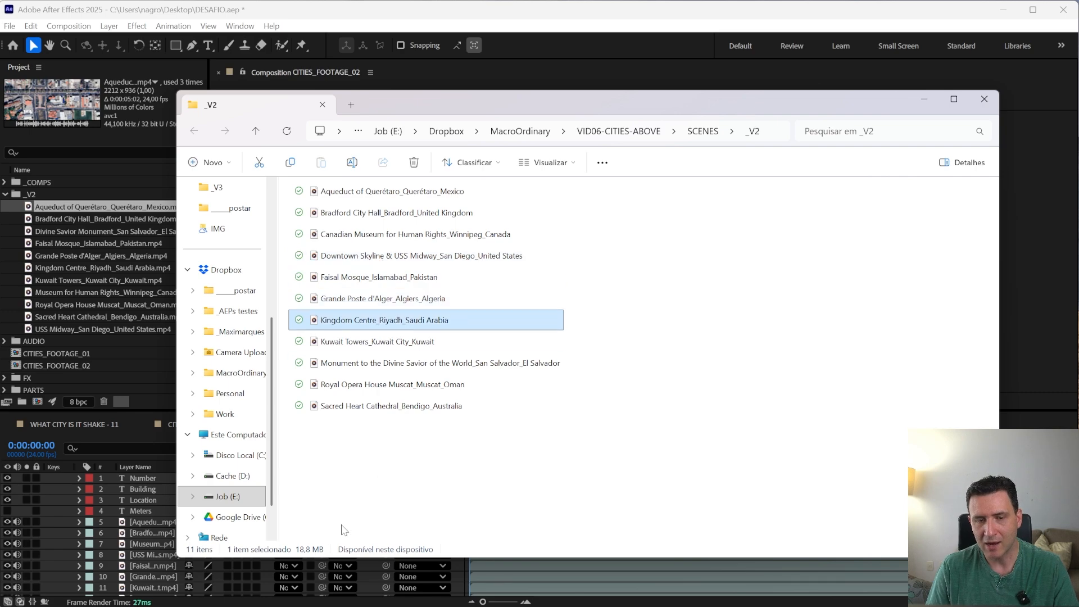
pyautogui.press('Down')
pyautogui.press('Up')
pyautogui.press('Up')
pyautogui.press('Up')
pyautogui.press('Up')
pyautogui.press('Up')
pyautogui.press('Up')
pyautogui.press('Up')
pyautogui.press('Up')
pyautogui.press('Up')
pyautogui.press('Up')
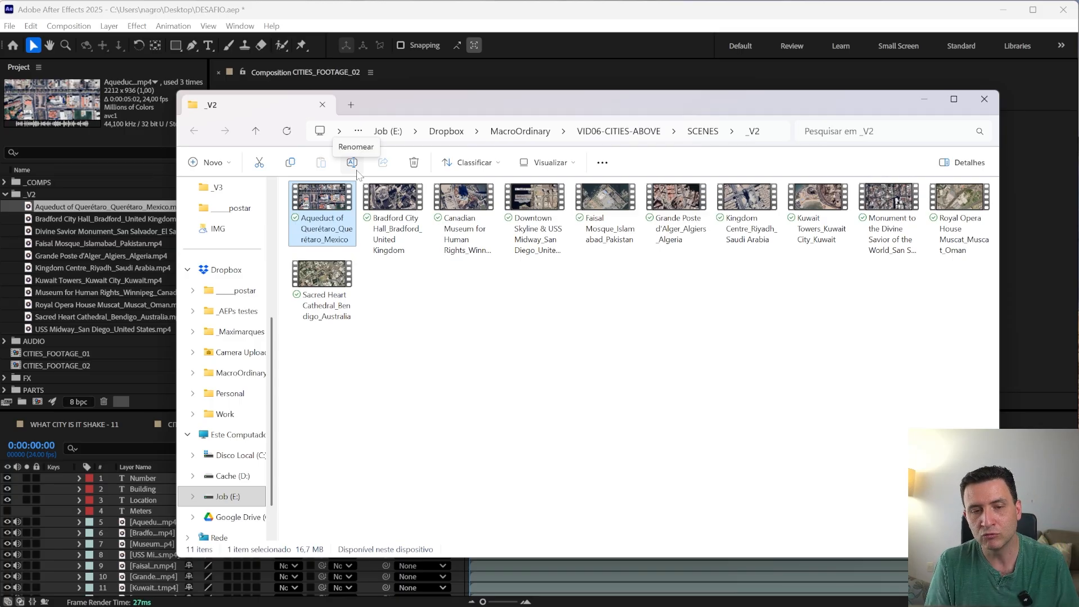
# - Look over the clip thumbnails in the _V2 folder and switch back to After Effects
pyautogui.click(461, 304)
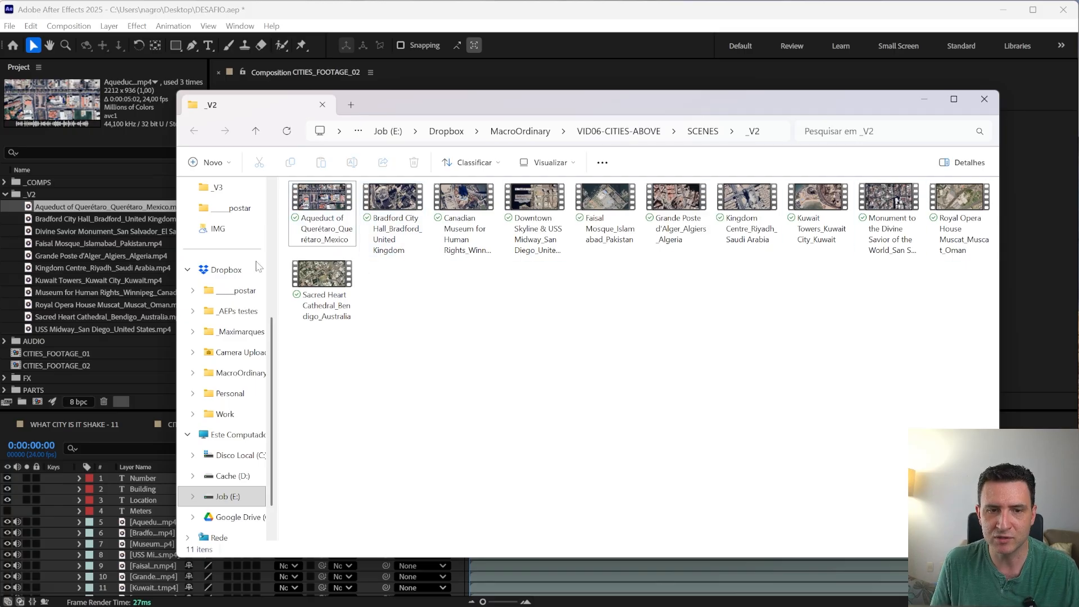
pyautogui.click(316, 279)
pyautogui.moveTo(415, 386); pyautogui.dragTo(691, 456)
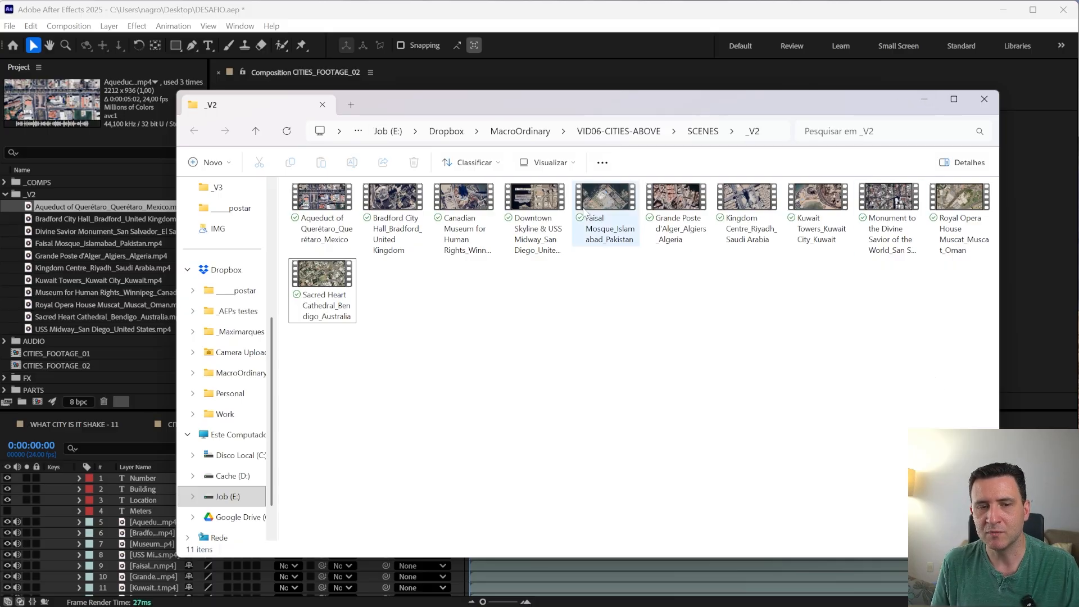
pyautogui.click(923, 101)
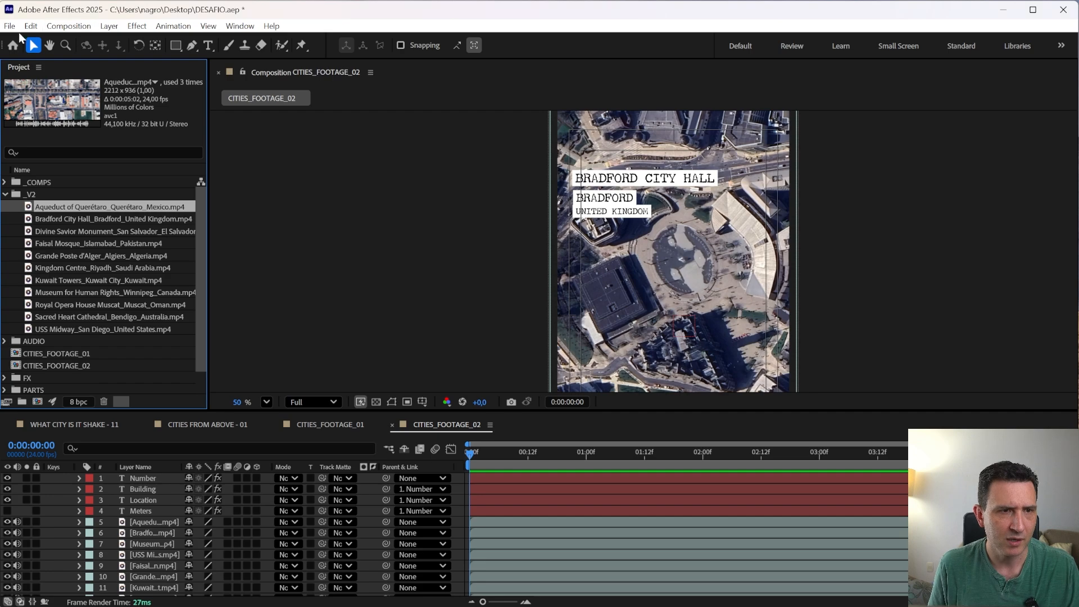
# - Collapse the _V2 footage folder in the project and leave no project item selected
pyautogui.press('Down')
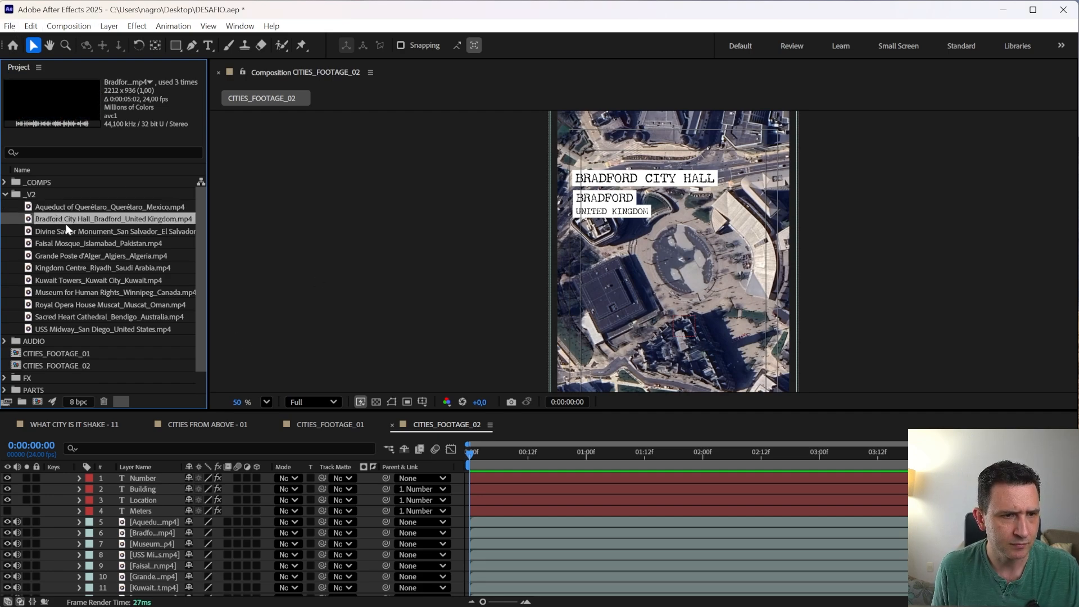
pyautogui.click(5, 193)
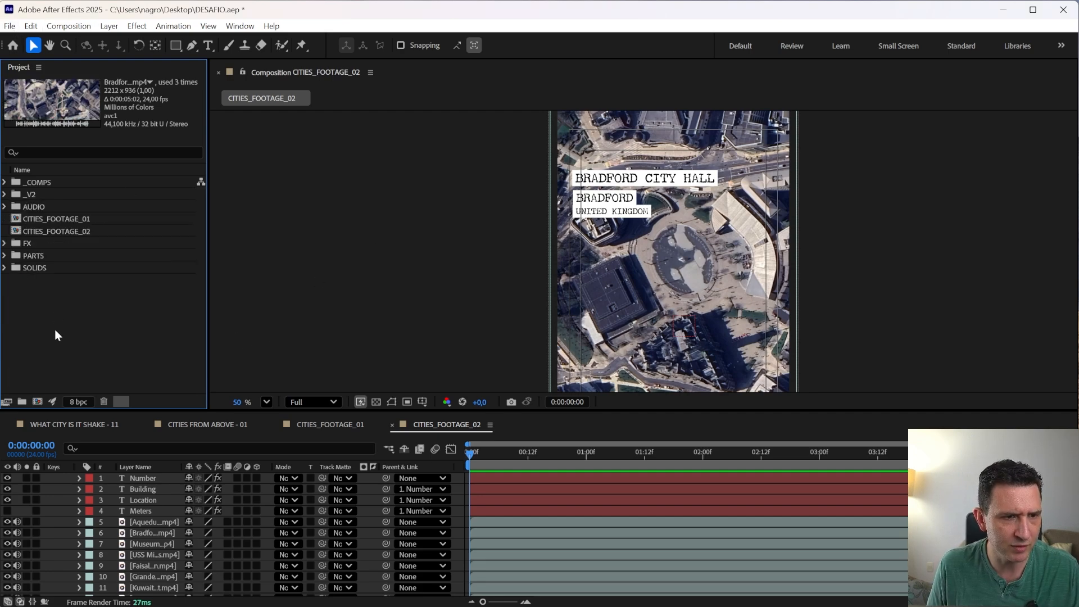
pyautogui.click(54, 331)
pyautogui.click(59, 221)
pyautogui.click(65, 234)
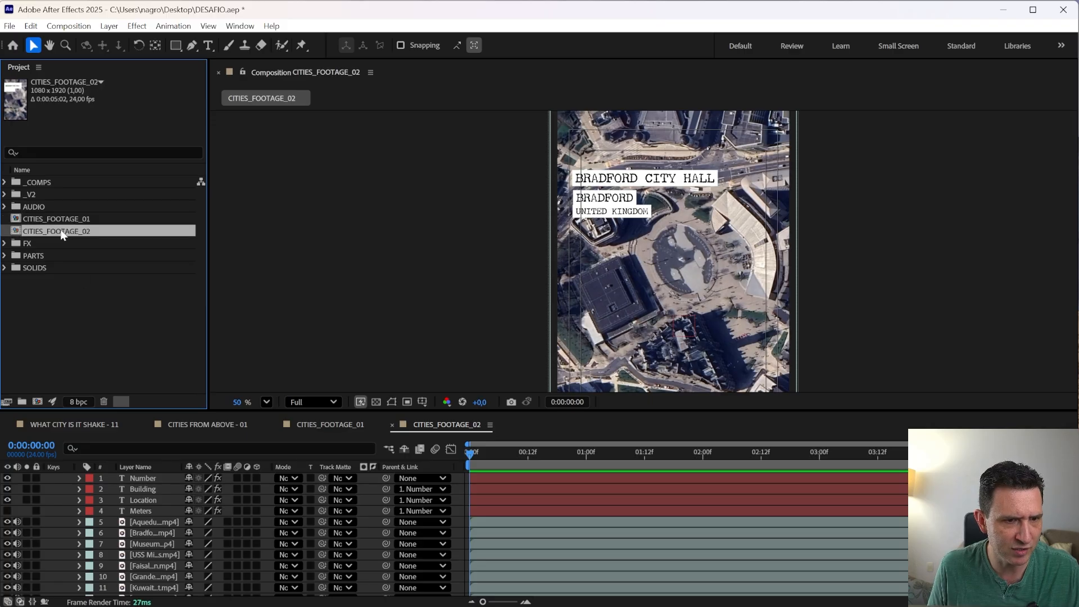
pyautogui.click(80, 386)
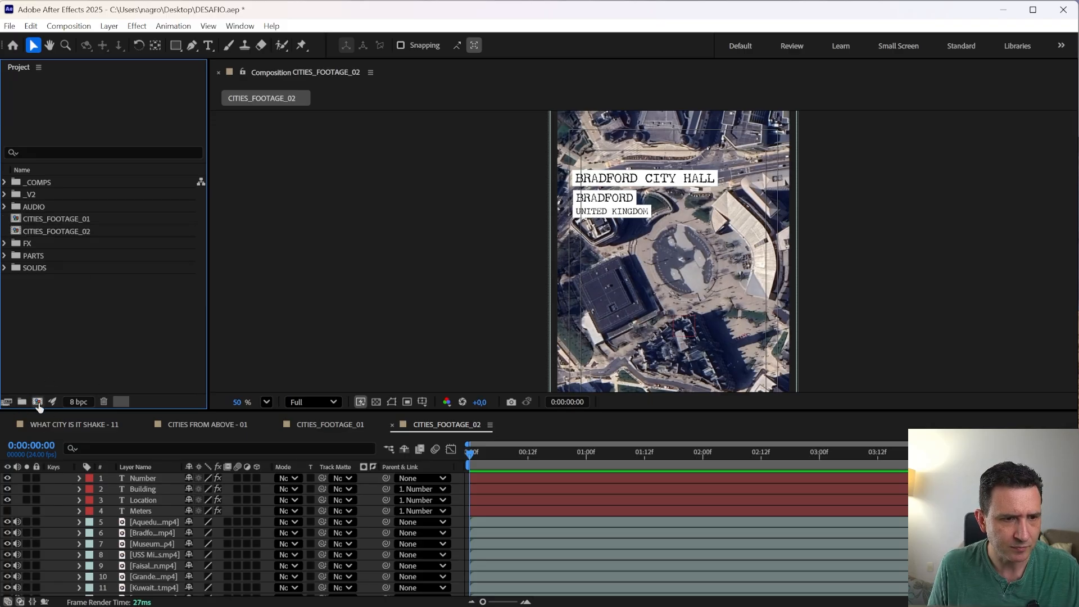
# - Create a new vertical composition 1080 px wide and 1920 px high
pyautogui.click(37, 401)
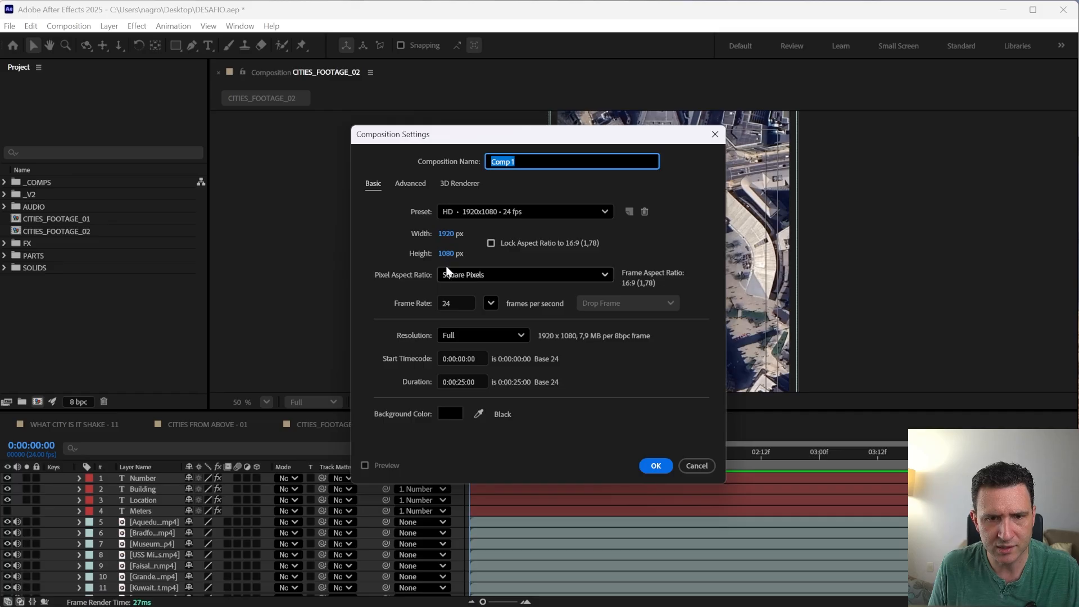
pyautogui.click(446, 234)
pyautogui.write('1080')
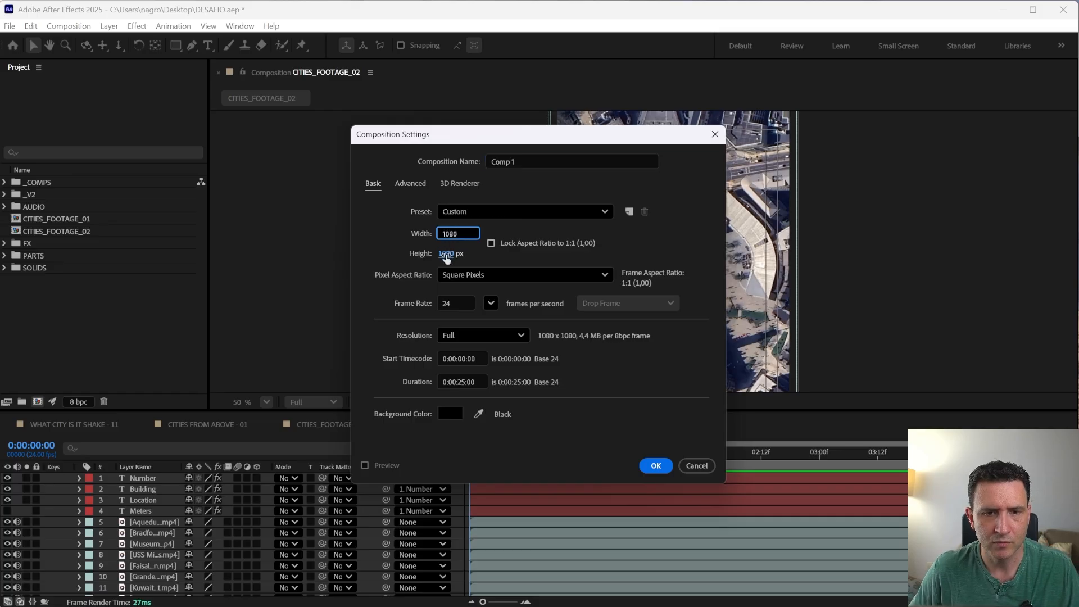
pyautogui.click(444, 253)
pyautogui.write('1920')
pyautogui.press('Return')
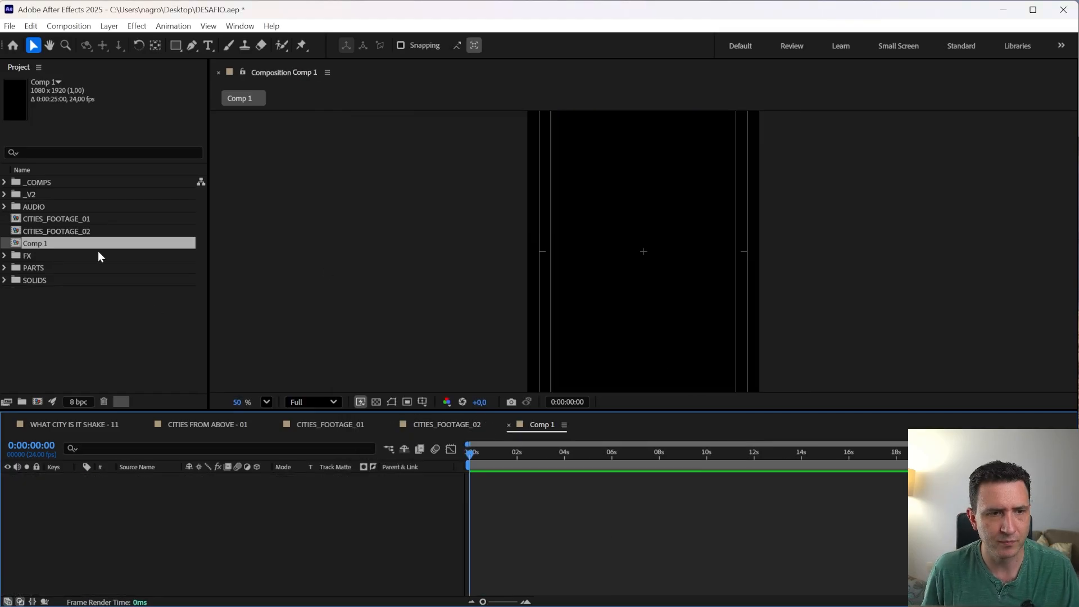
# - Rename the new composition as DESAFIO
pyautogui.click(34, 245)
pyautogui.press('Return')
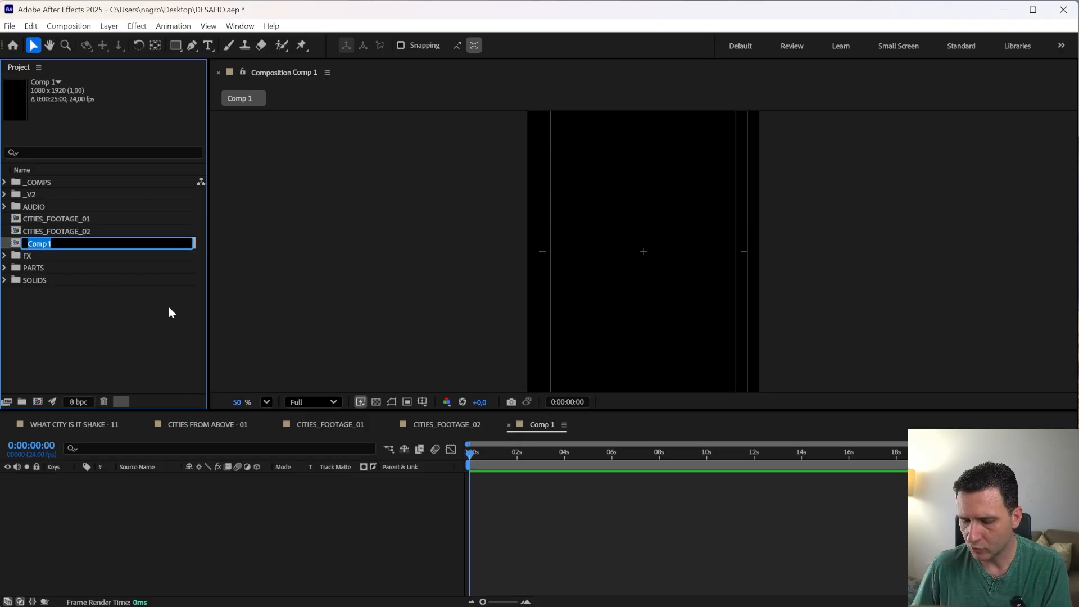
pyautogui.write('DSADIO')
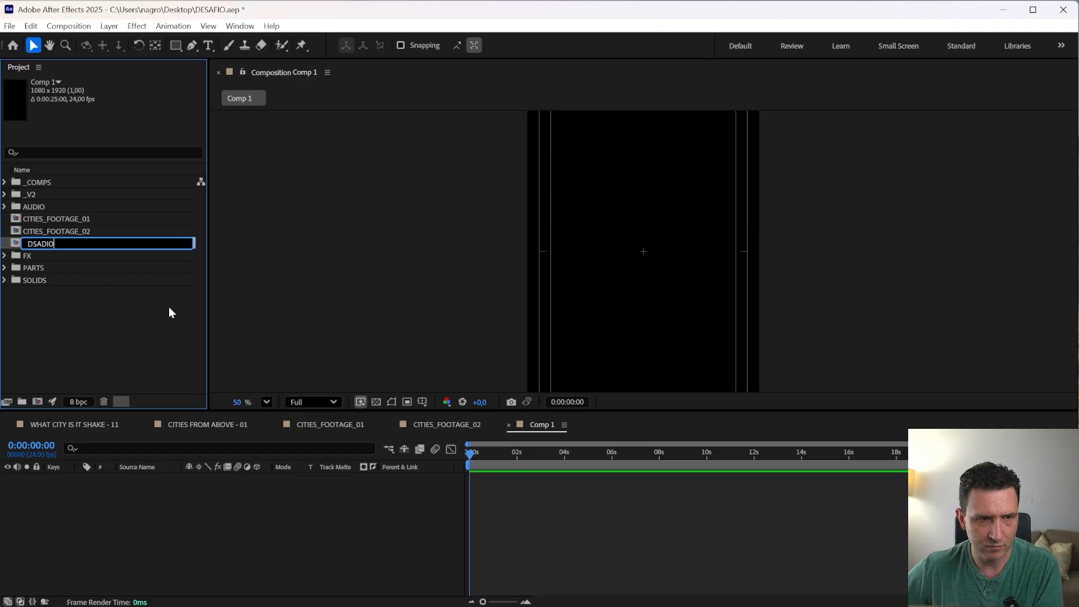
pyautogui.hotkey('ctrl', 'a')
pyautogui.write('DESAFI')
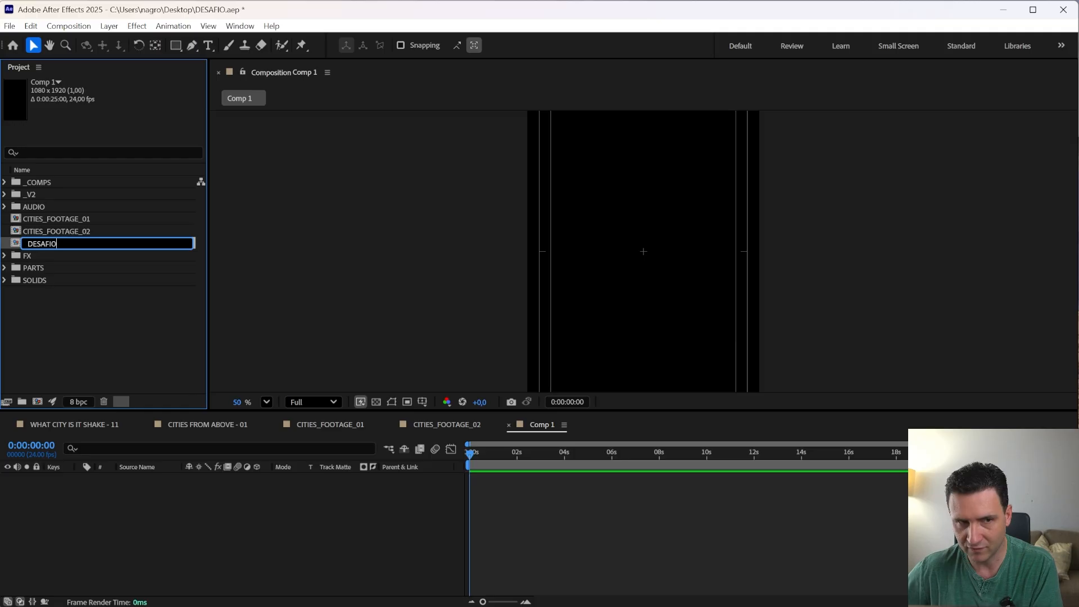
pyautogui.write('O')
pyautogui.press('Return')
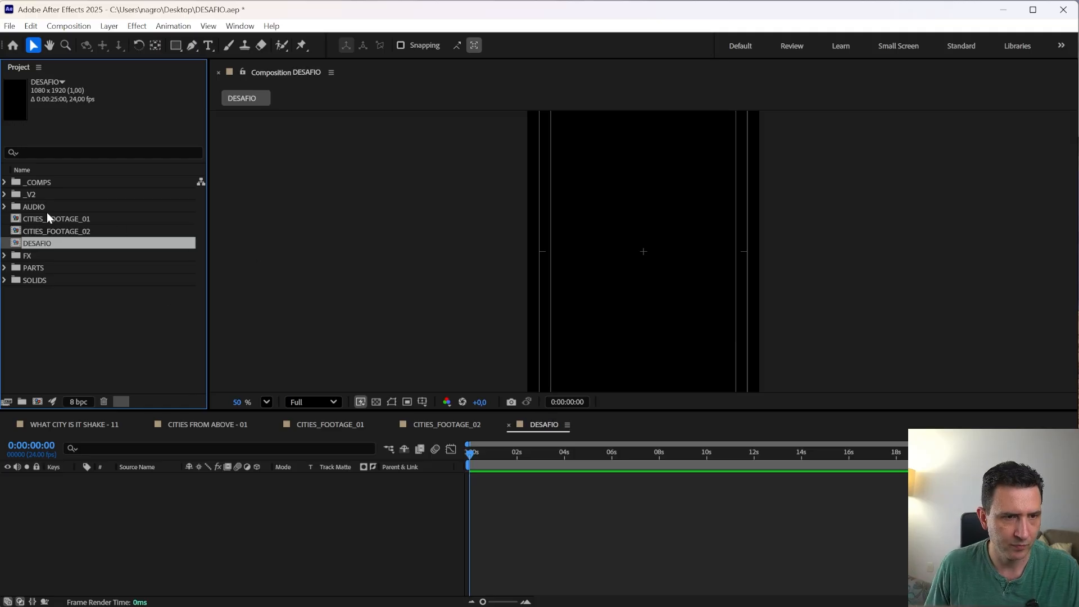
# - Rename the _V2 footage folder in the project as CENAS
pyautogui.click(35, 259)
pyautogui.click(34, 194)
pyautogui.press('Return')
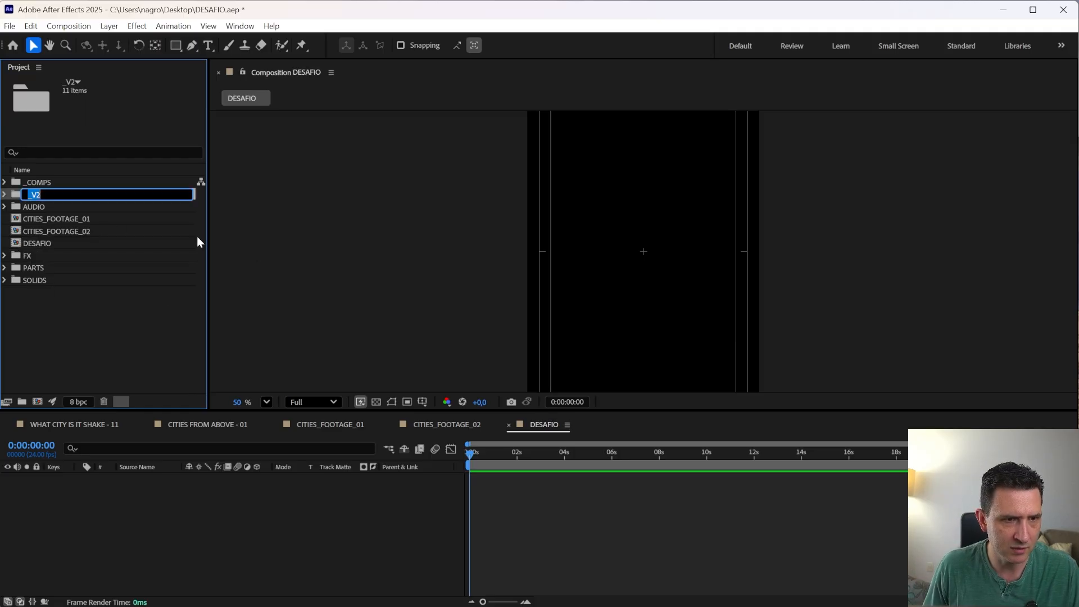
pyautogui.write('CENAS')
pyautogui.press('Return')
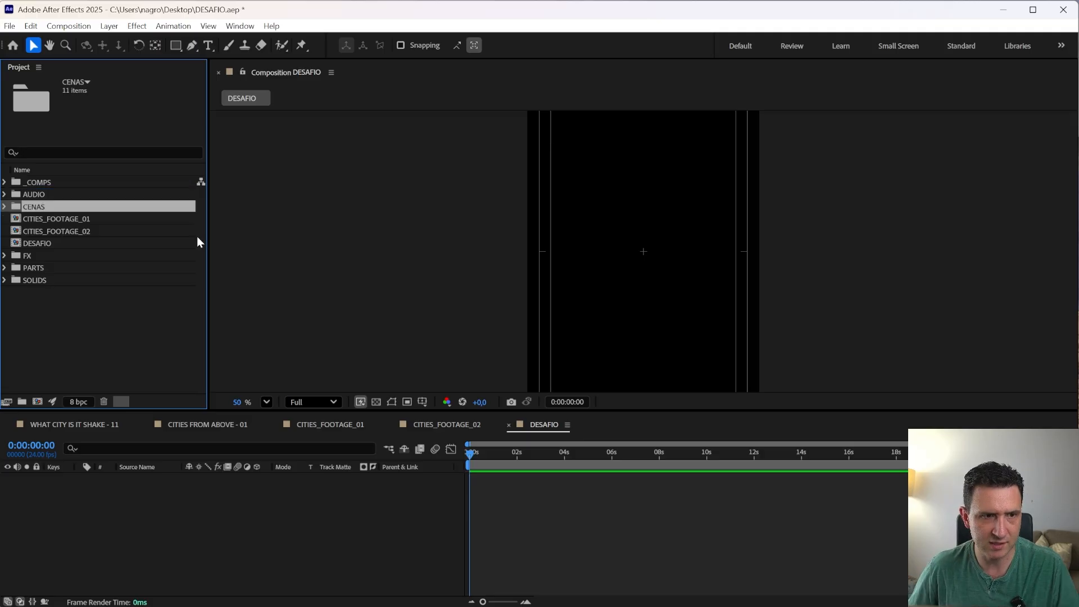
# - Expand the CENAS folder and review all the clips it contains
pyautogui.doubleClick(113, 207)
pyautogui.click(80, 220)
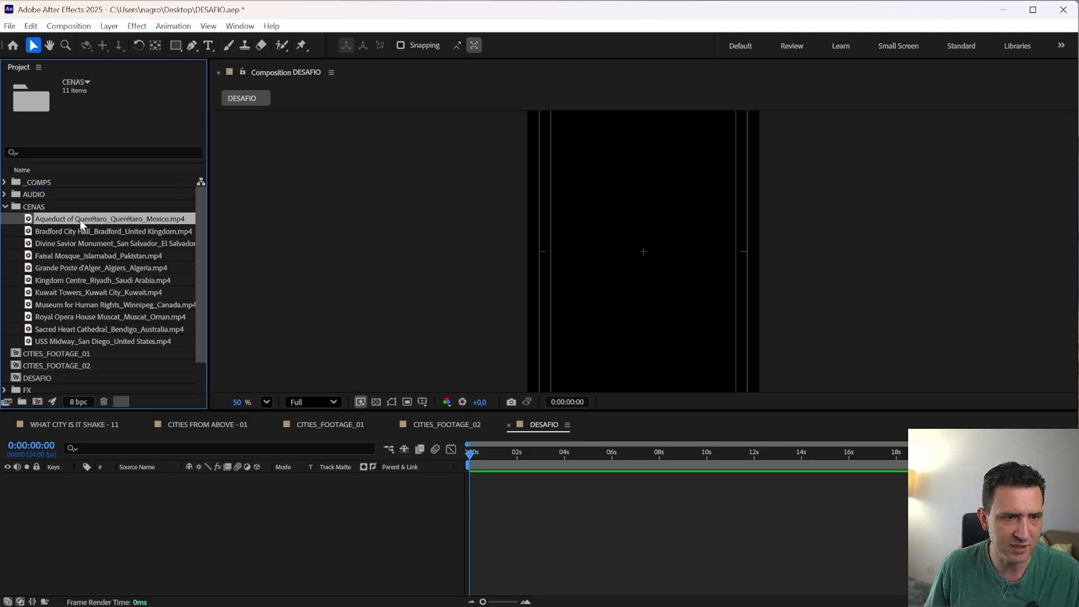
pyautogui.keyDown('shift'); pyautogui.click(55, 341); pyautogui.keyUp('shift')
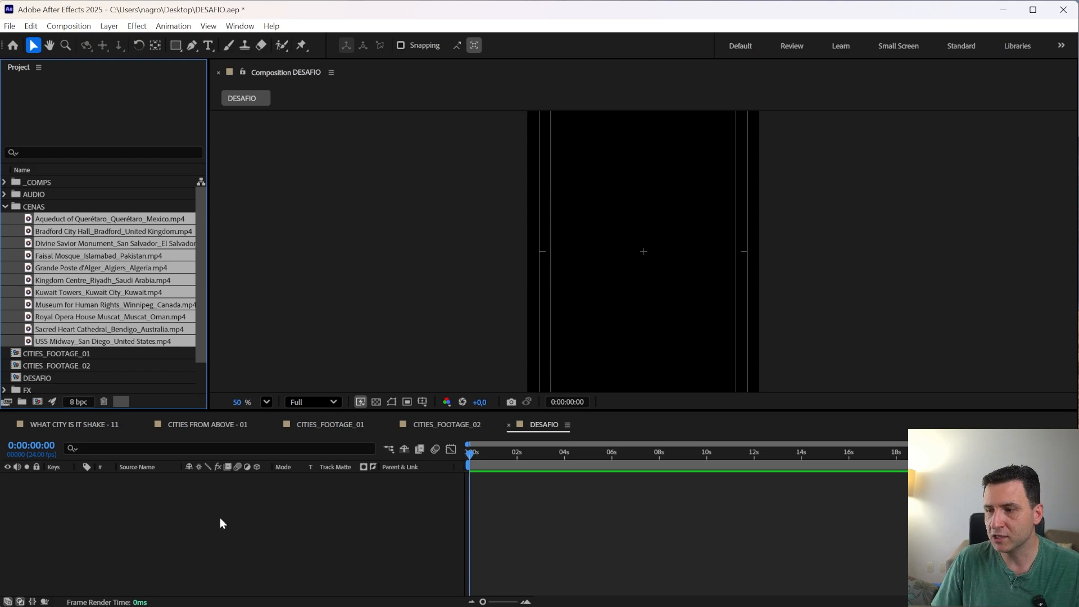
pyautogui.click(37, 208)
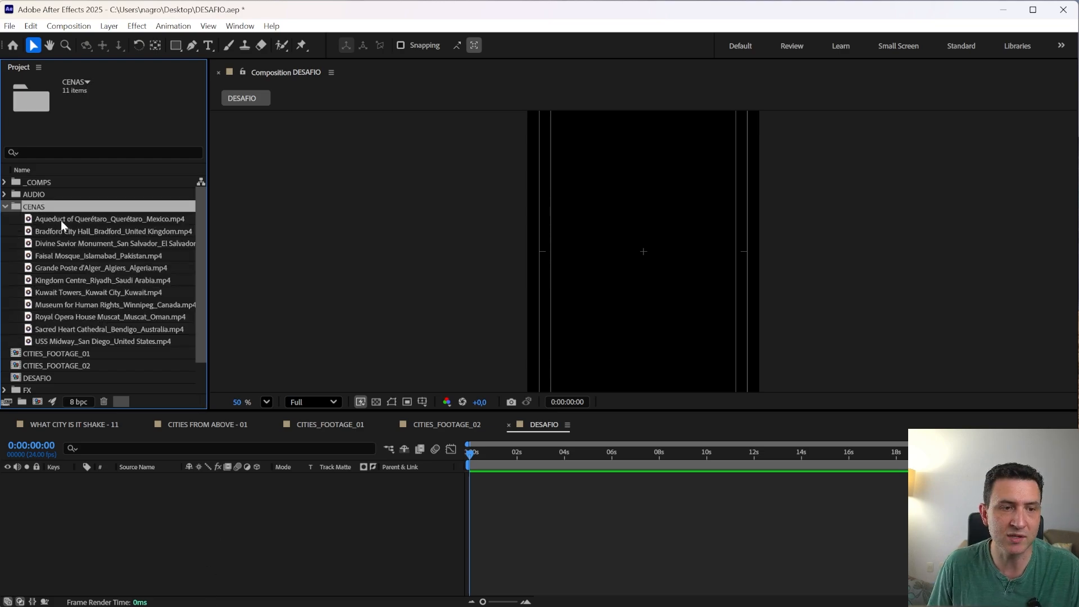
pyautogui.click(61, 220)
pyautogui.press('Return')
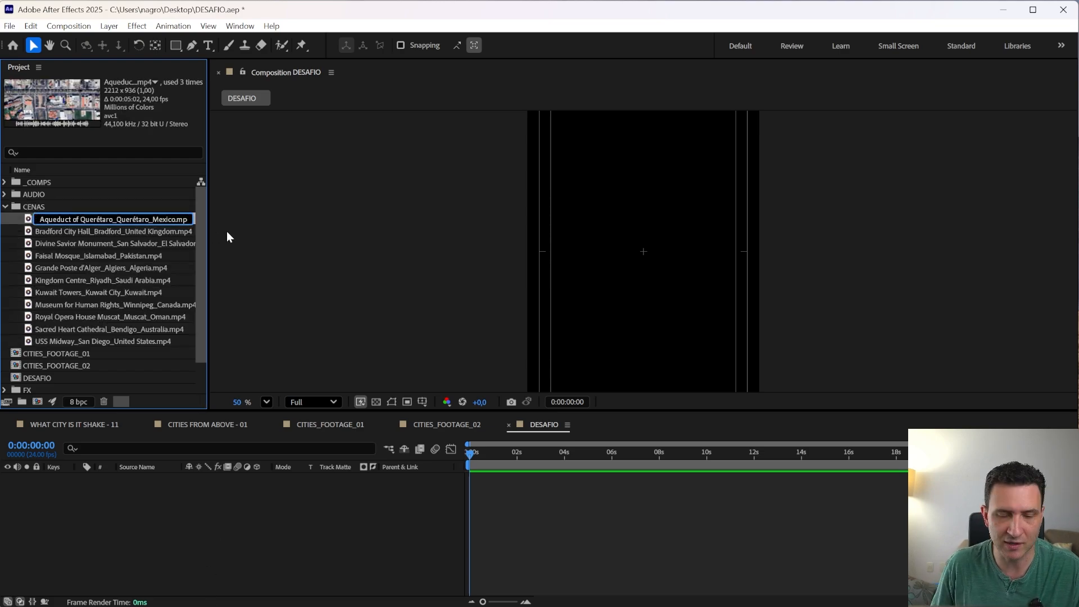
pyautogui.press('Home')
pyautogui.write('01')
pyautogui.press('BackSpace')
pyautogui.press('BackSpace')
pyautogui.press('Return')
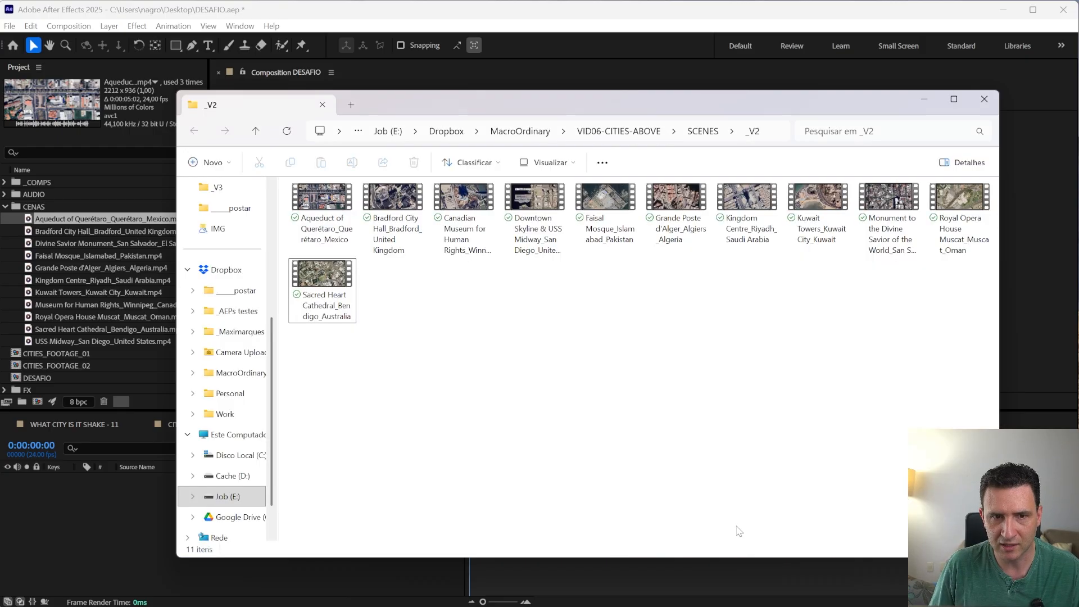
# - Try adding the prefix 01_ to the Aqueduct of Querétaro file name in Explorer
pyautogui.click(313, 235)
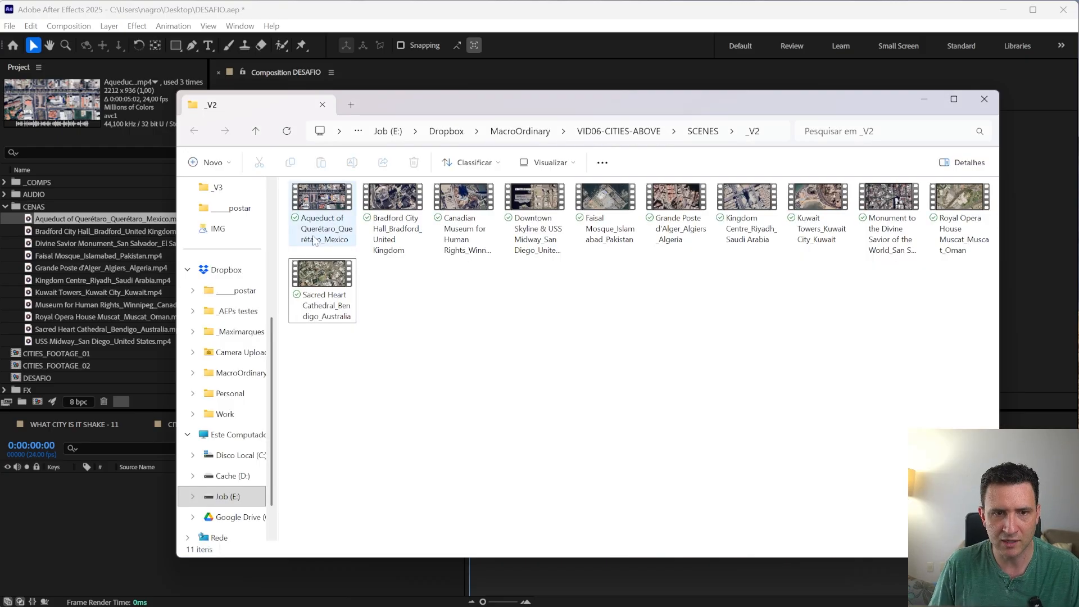
pyautogui.click(313, 235)
pyautogui.press('Home')
pyautogui.write('01_')
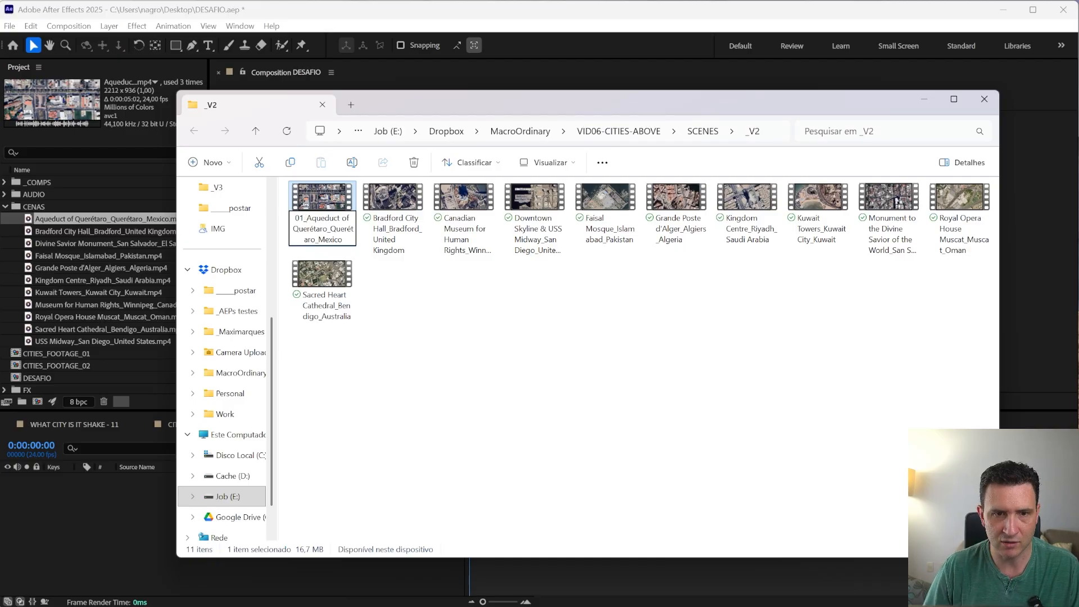
pyautogui.press('Escape')
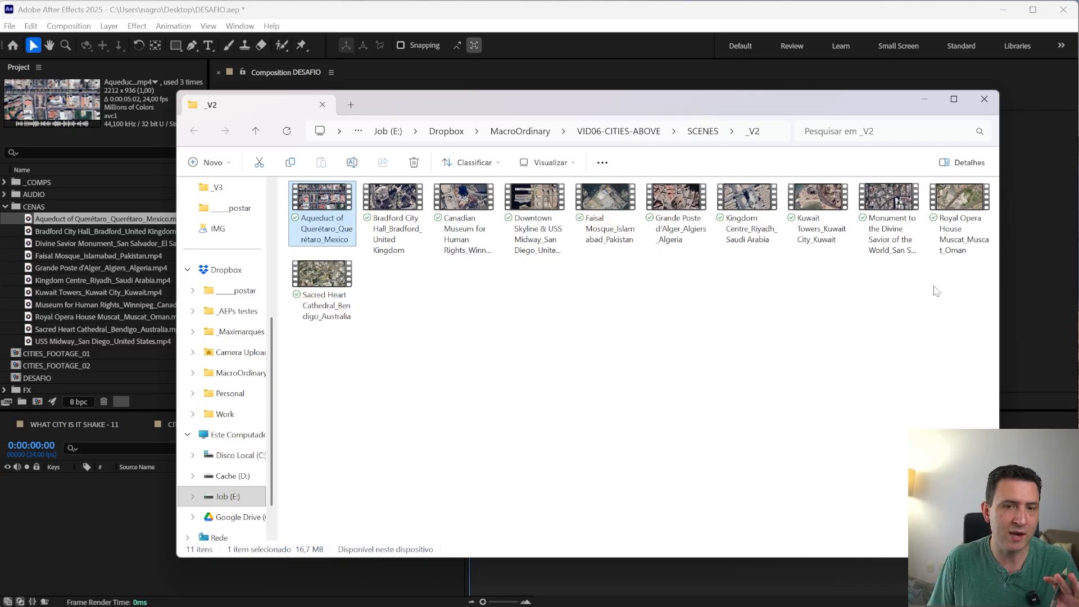
# - Add all eleven clips from the CENAS folder as layers to the DESAFIO composition
pyautogui.click(114, 234)
pyautogui.moveTo(106, 220); pyautogui.dragTo(59, 335)
pyautogui.keyDown('shift'); pyautogui.click(53, 341); pyautogui.keyUp('shift')
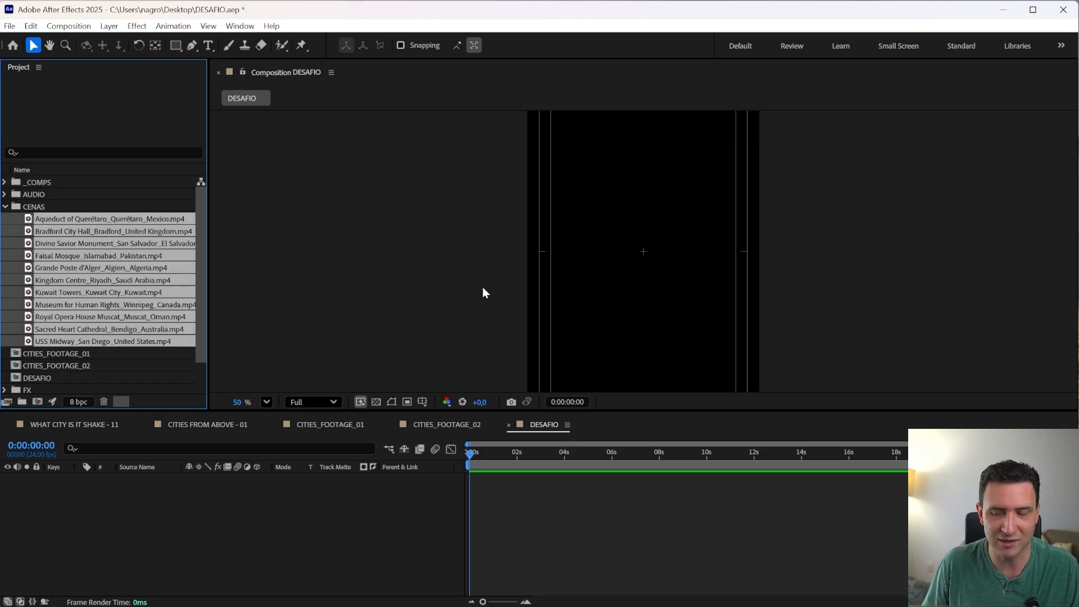
pyautogui.moveTo(54, 224); pyautogui.dragTo(278, 582)
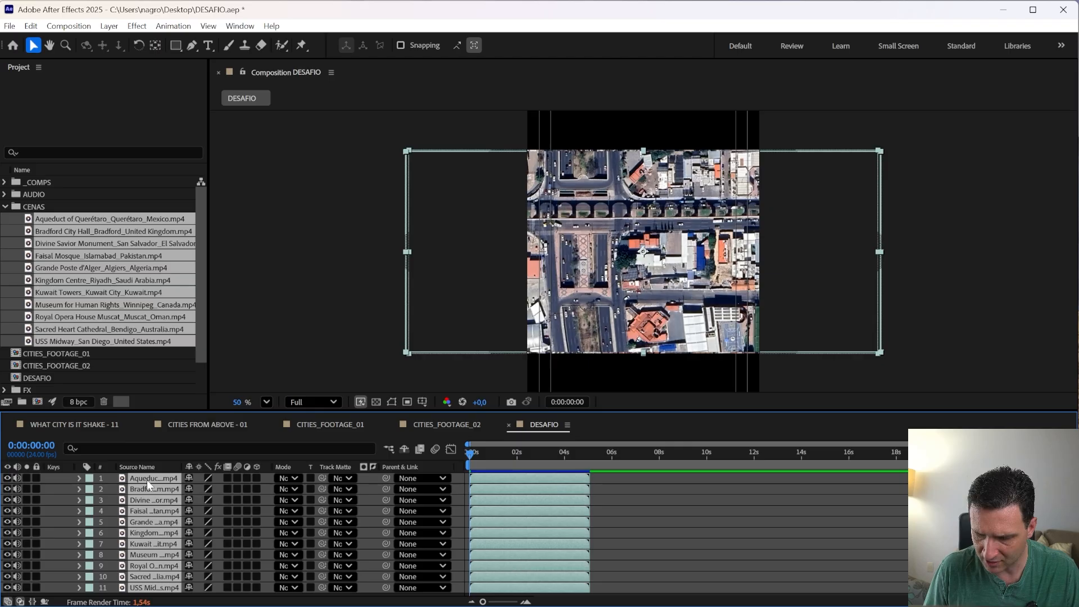
# - Rotate all eleven city clips by -90° and enlarge them until they fill the DESAFIO frame's width
pyautogui.press('r')
pyautogui.click(203, 492)
pyautogui.write('-')
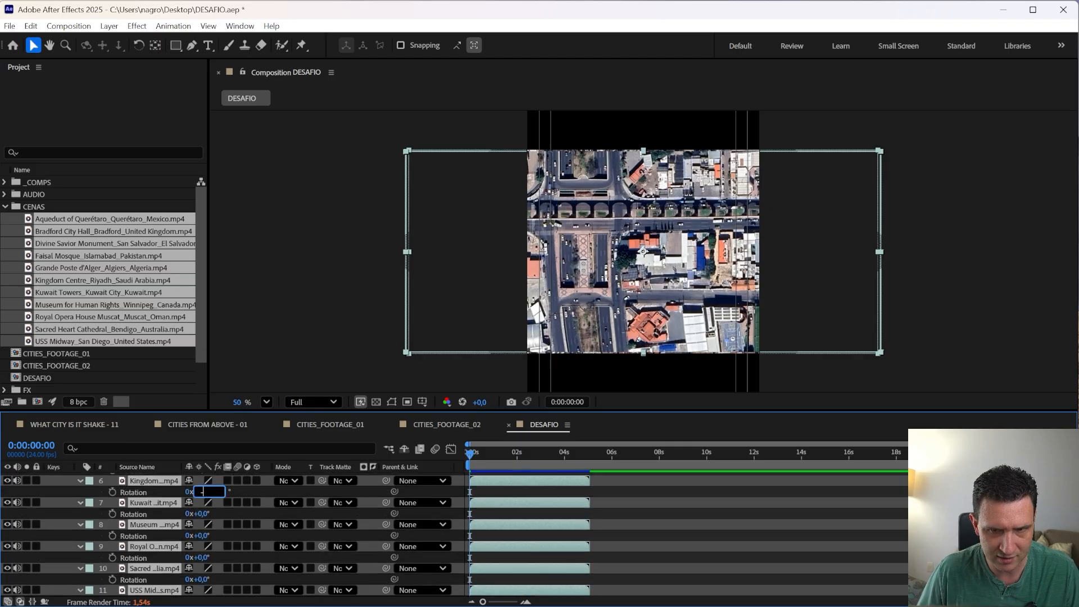
pyautogui.write('90')
pyautogui.press('Return')
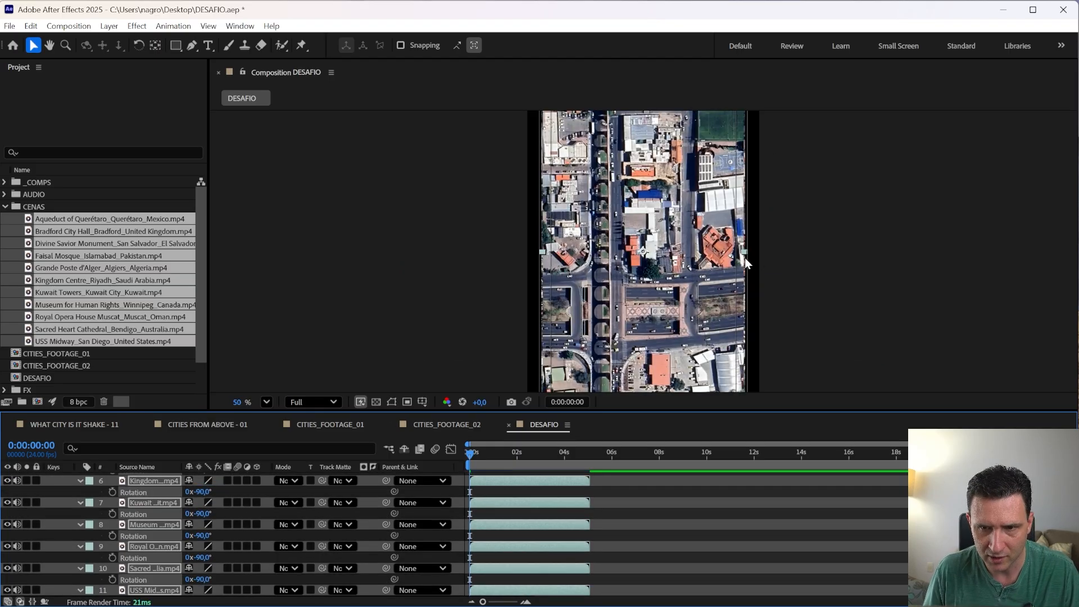
pyautogui.scroll(-2, 746, 258)
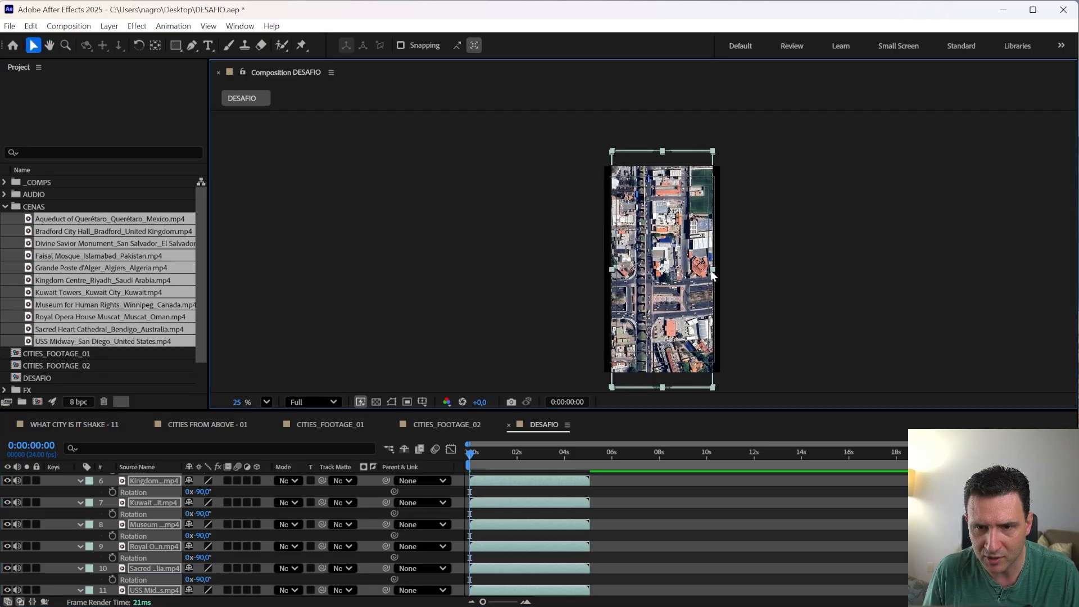
pyautogui.moveTo(713, 269); pyautogui.dragTo(724, 274)
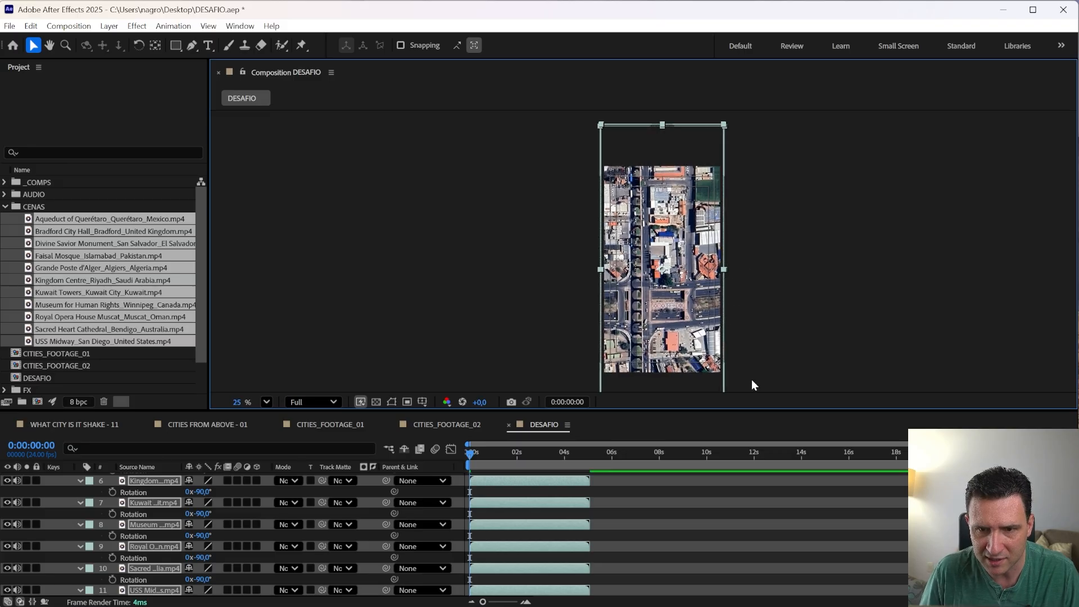
# - End the DESAFIO work area at the clips' out point and return the playhead to the start
pyautogui.click(603, 492)
pyautogui.click(573, 481)
pyautogui.press('o')
pyautogui.press('n')
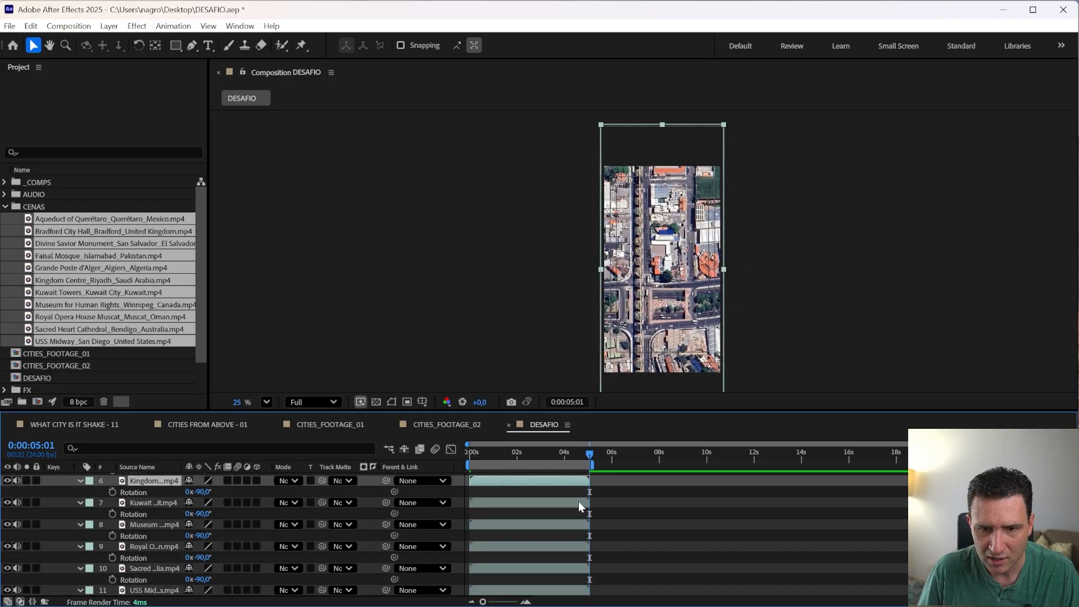
pyautogui.press('Home')
# - Collapse the properties of all clip layers and mute their audio
pyautogui.hotkey('ctrl', 'a')
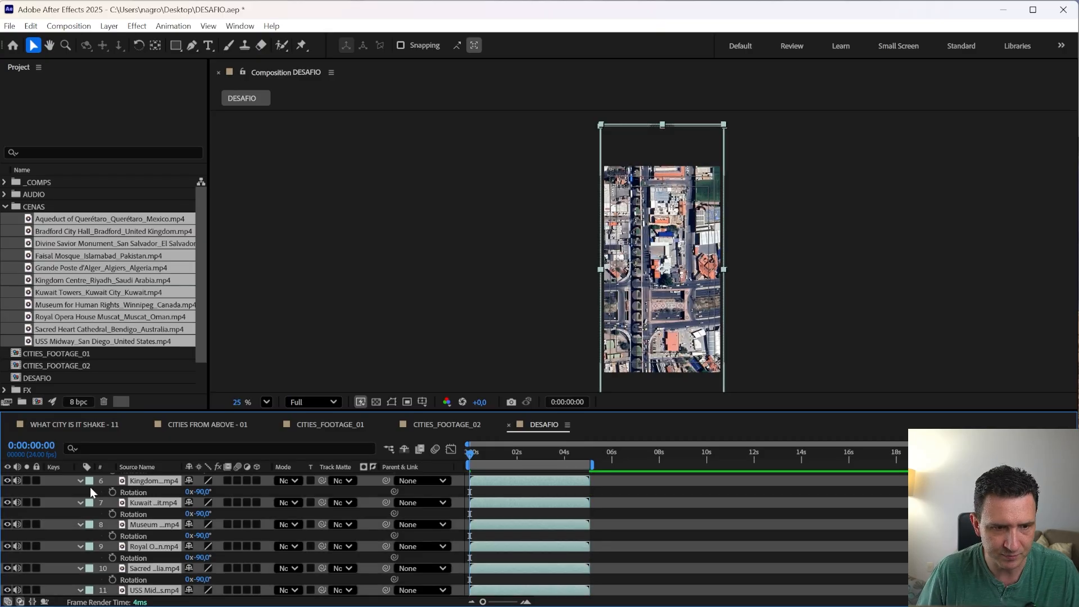
pyautogui.click(80, 481)
pyautogui.click(16, 480)
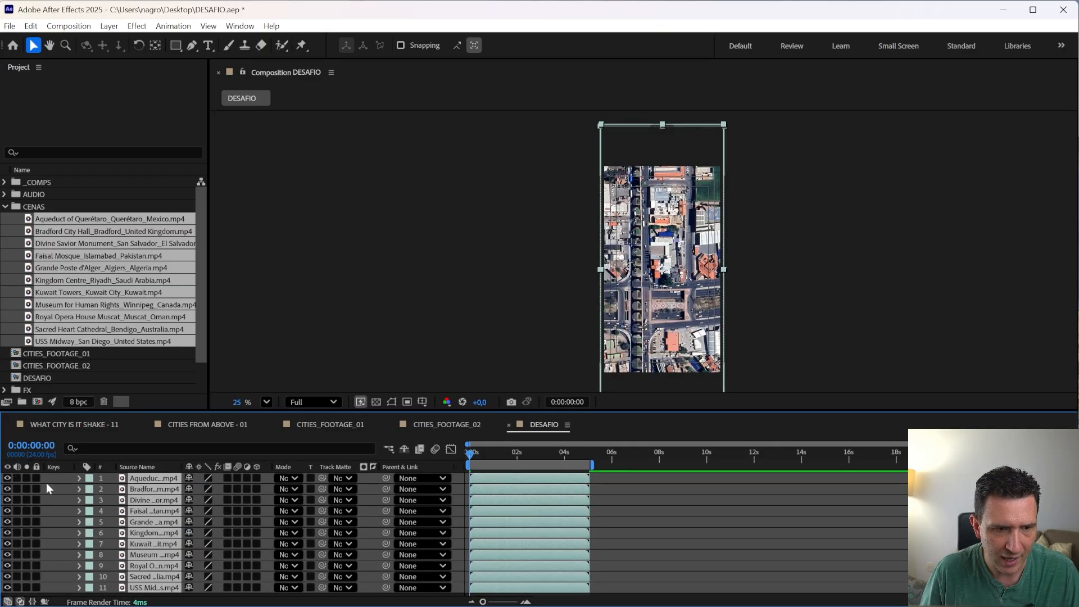
pyautogui.hotkey('ctrl', 'shift', 'a')
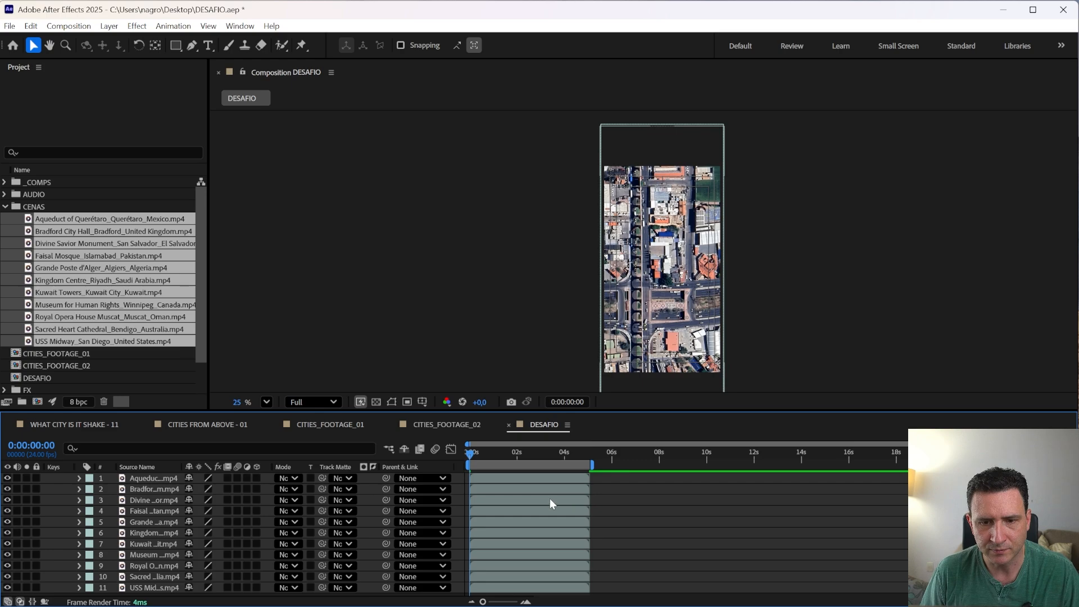
pyautogui.press('space')
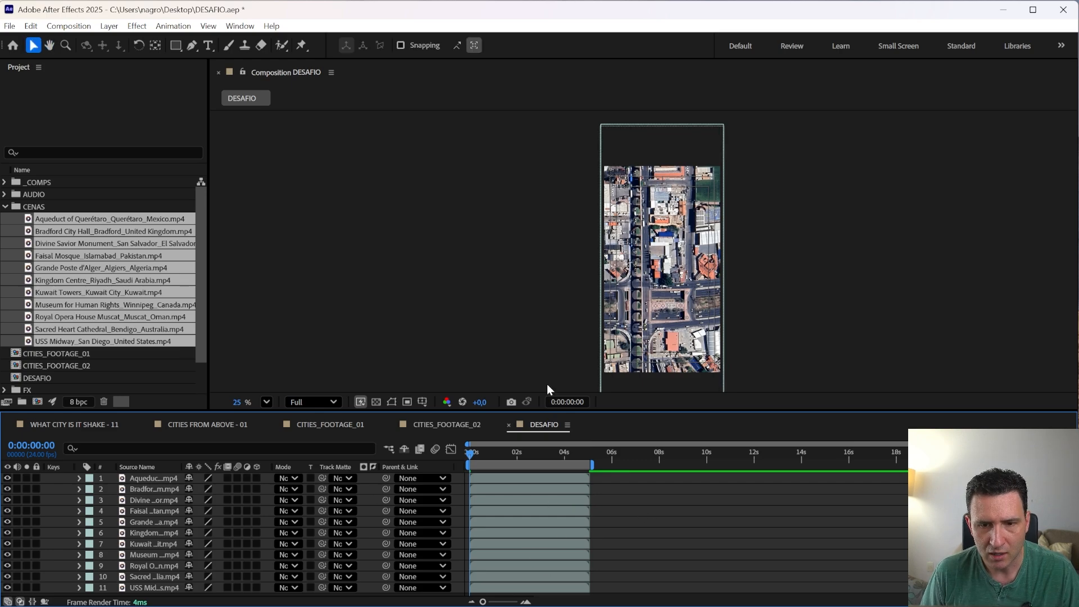
pyautogui.click(535, 403)
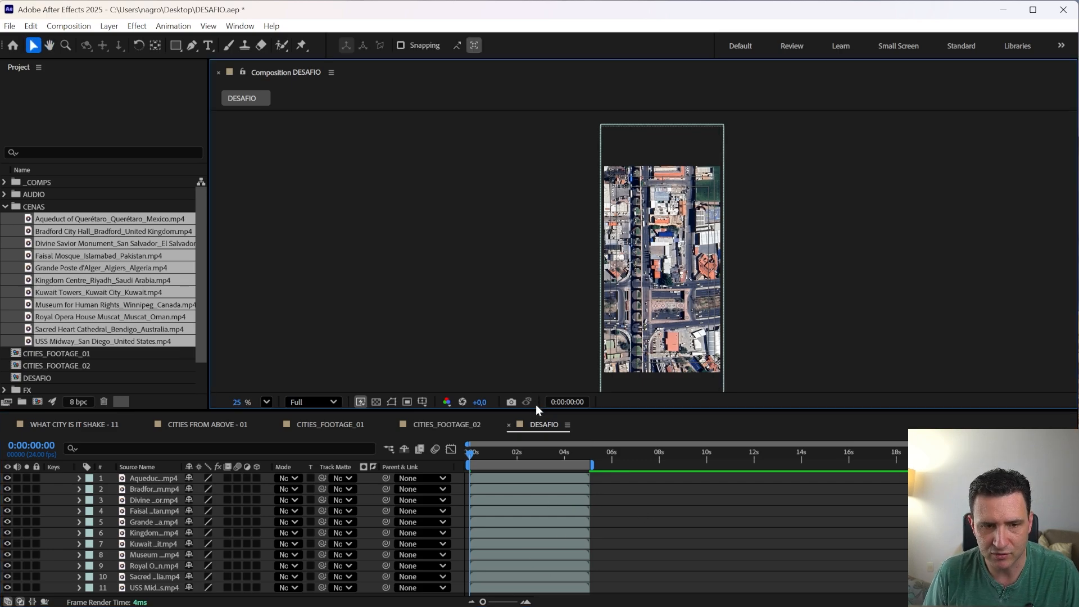
# - Copy the Number, Building and Location text layers from CITIES_FOOTAGE_02 into the DESAFIO composition
pyautogui.click(200, 423)
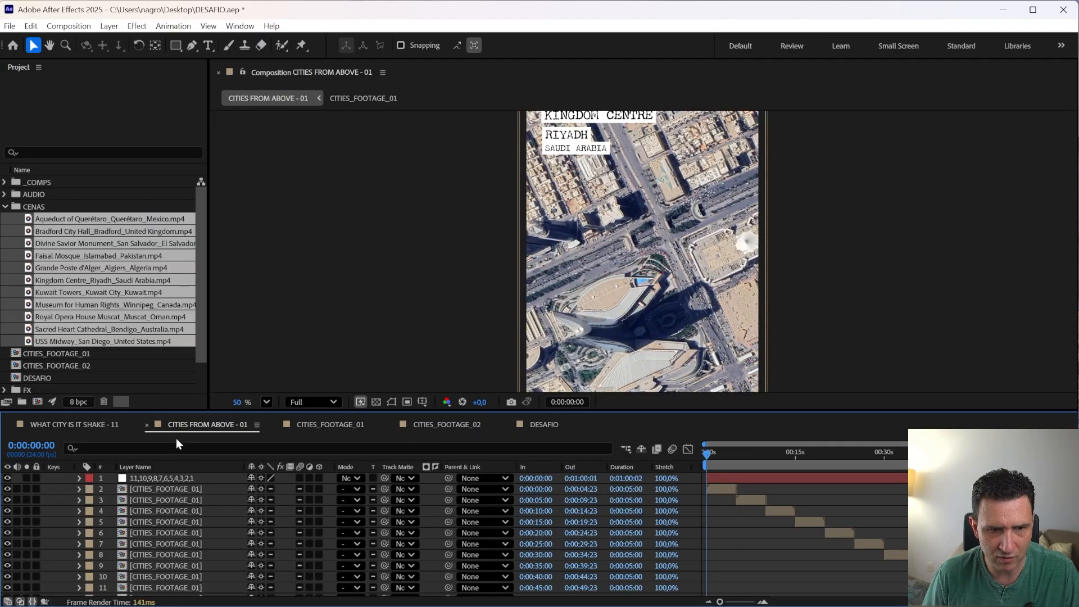
pyautogui.click(308, 423)
pyautogui.click(400, 426)
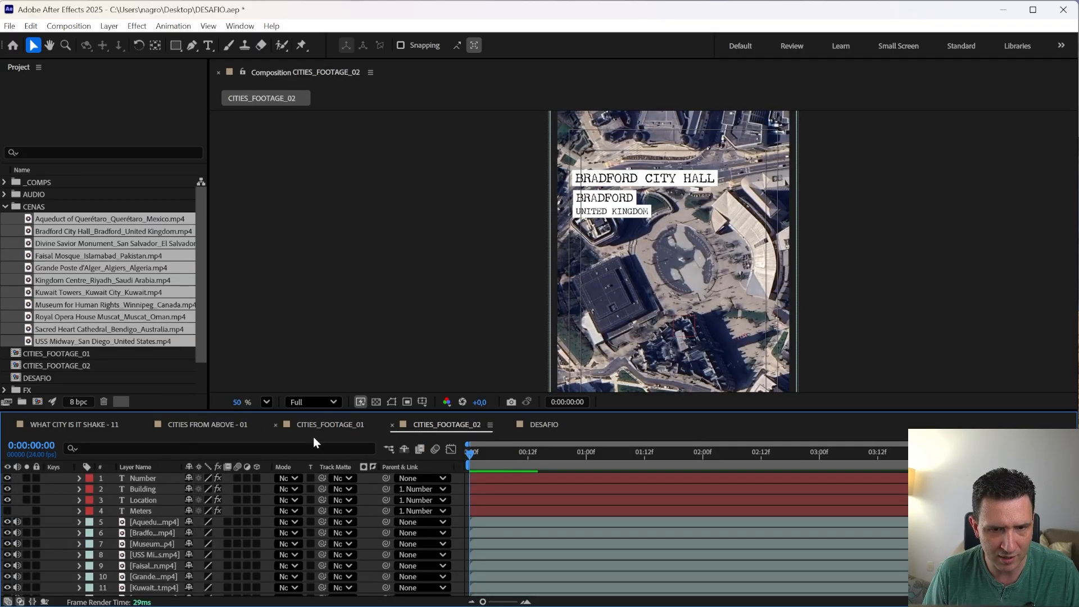
pyautogui.click(137, 479)
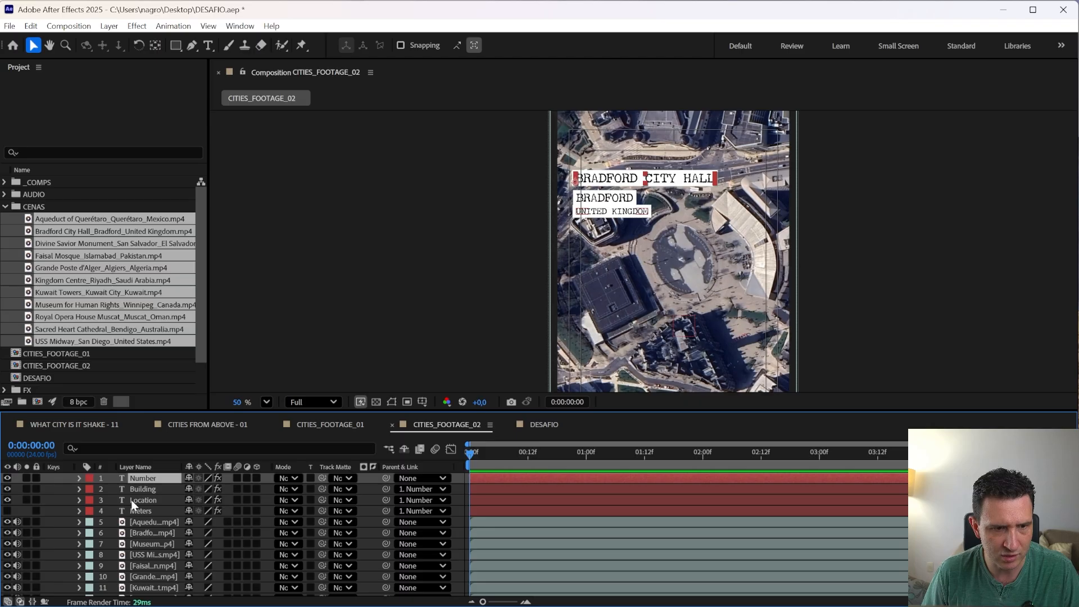
pyautogui.click(544, 424)
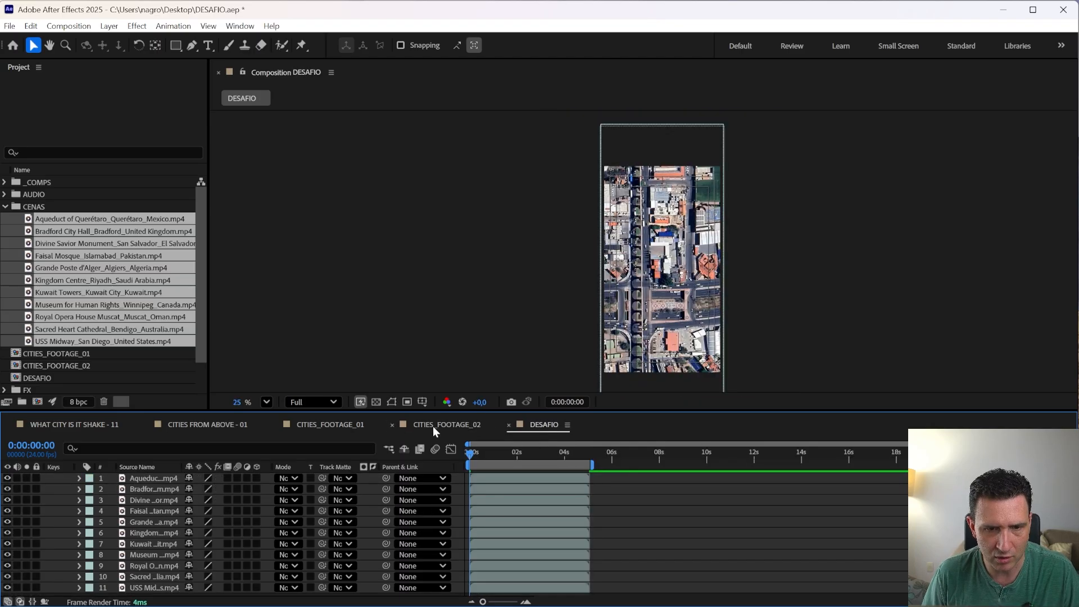
pyautogui.click(432, 426)
pyautogui.click(330, 423)
pyautogui.click(407, 430)
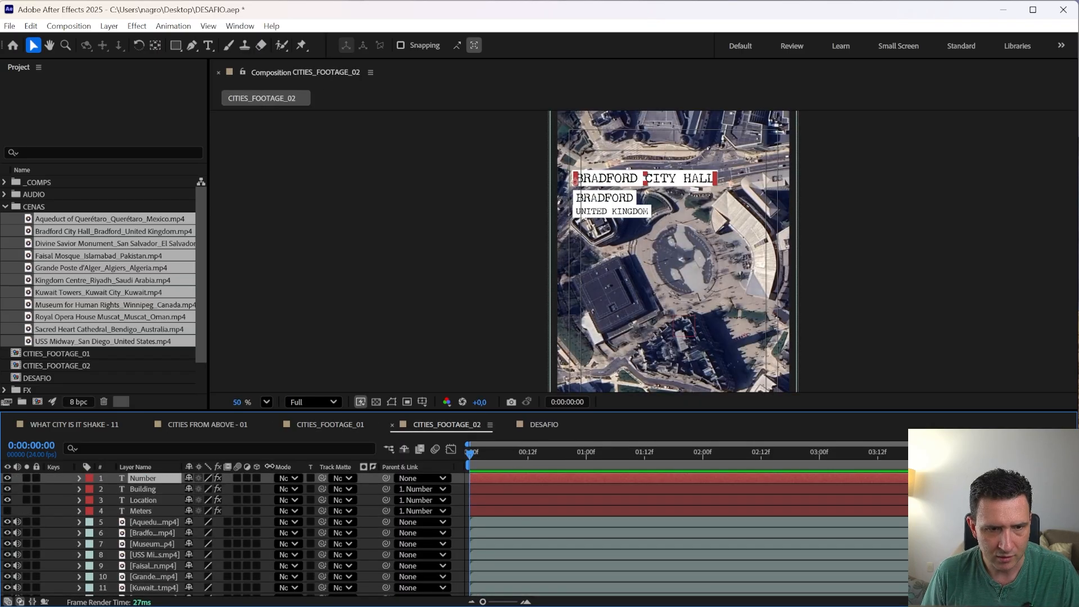
pyautogui.keyDown('shift'); pyautogui.click(142, 500); pyautogui.keyUp('shift')
pyautogui.hotkey('ctrl', 'c')
pyautogui.click(533, 426)
pyautogui.hotkey('ctrl', 'v')
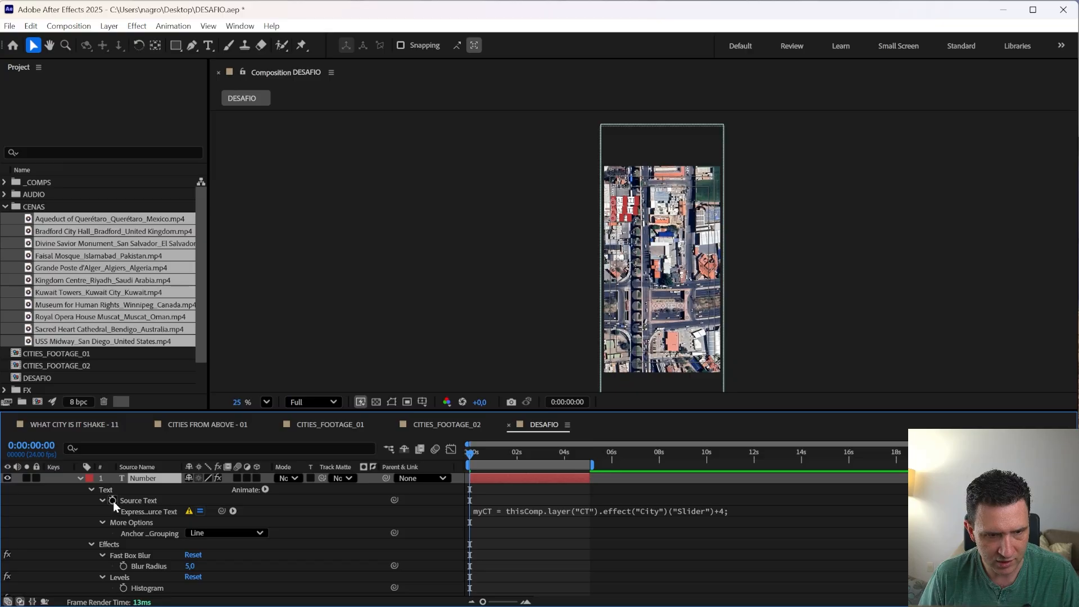
# - Remove the Source Text expressions from the Number, Building and Location layers
pyautogui.keyDown('alt'); pyautogui.click(113, 500); pyautogui.keyUp('alt')
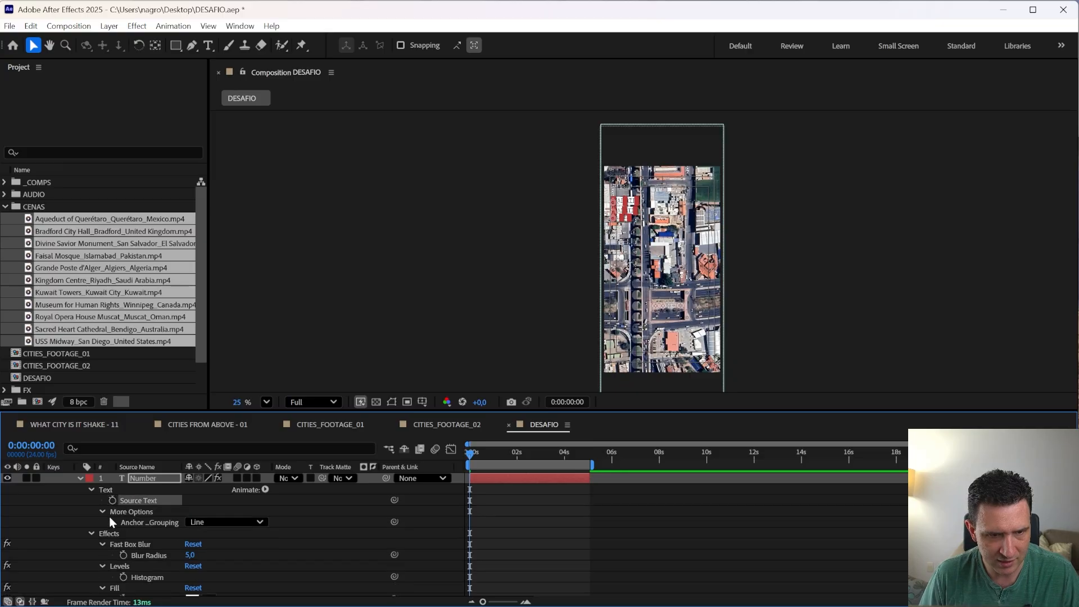
pyautogui.click(79, 478)
pyautogui.click(79, 489)
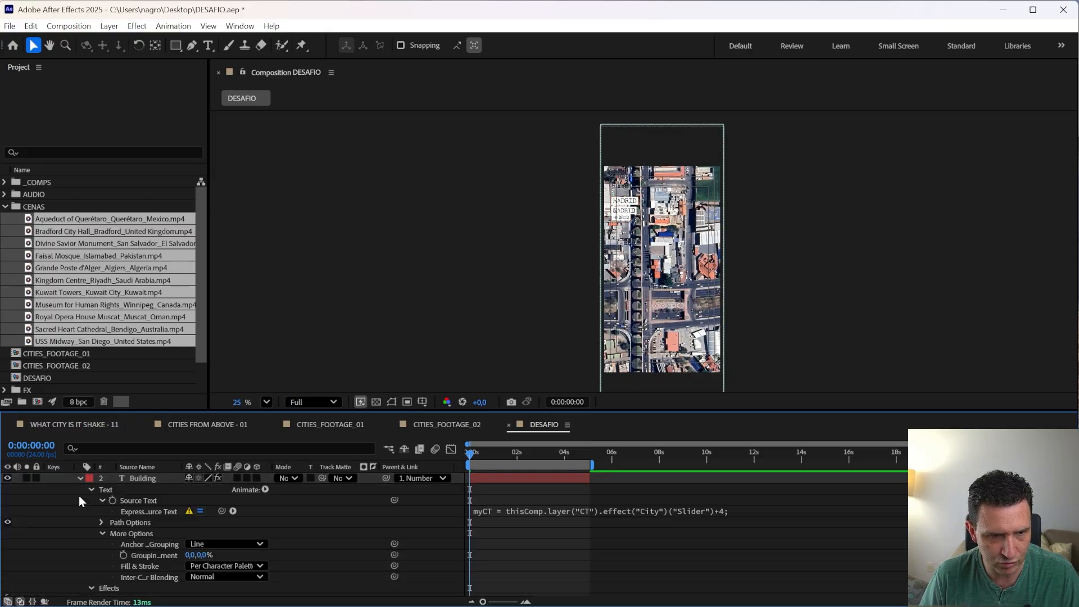
pyautogui.keyDown('alt'); pyautogui.click(112, 500); pyautogui.keyUp('alt')
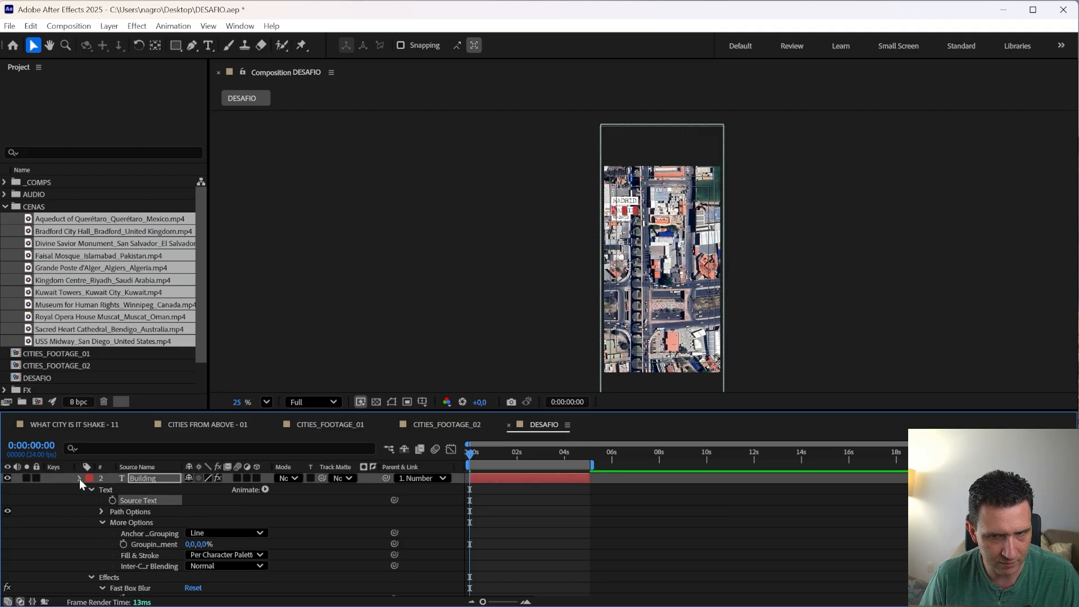
pyautogui.click(79, 477)
pyautogui.click(104, 490)
pyautogui.click(79, 489)
pyautogui.keyDown('alt'); pyautogui.click(113, 501); pyautogui.keyUp('alt')
pyautogui.click(81, 478)
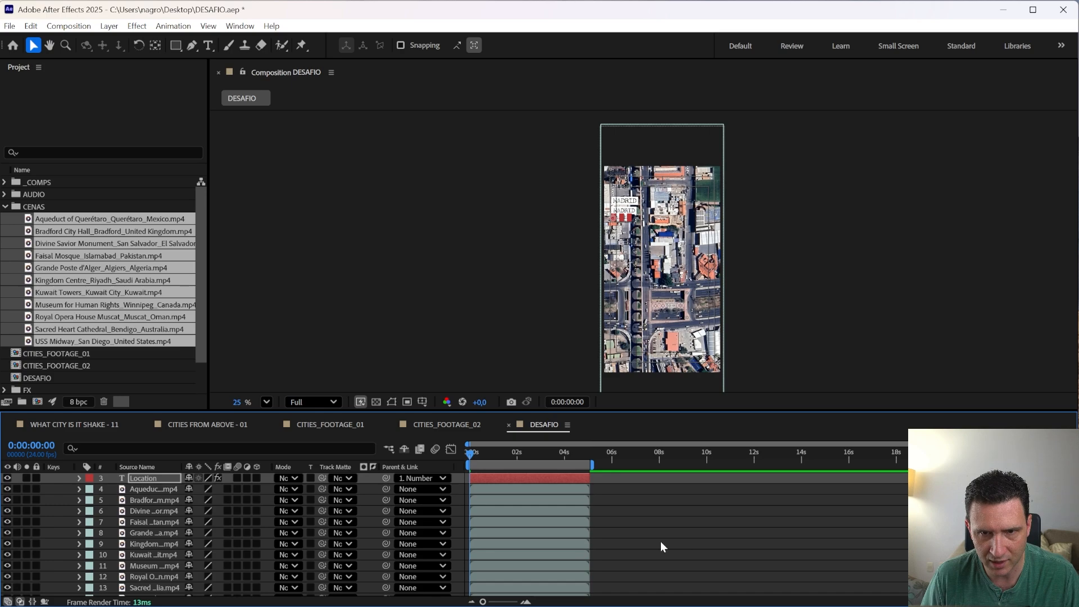
# - Replace the Number, Building and Location captions with ATRACAO, CIDADE and PAIS respectively
pyautogui.scroll(4, 612, 265)
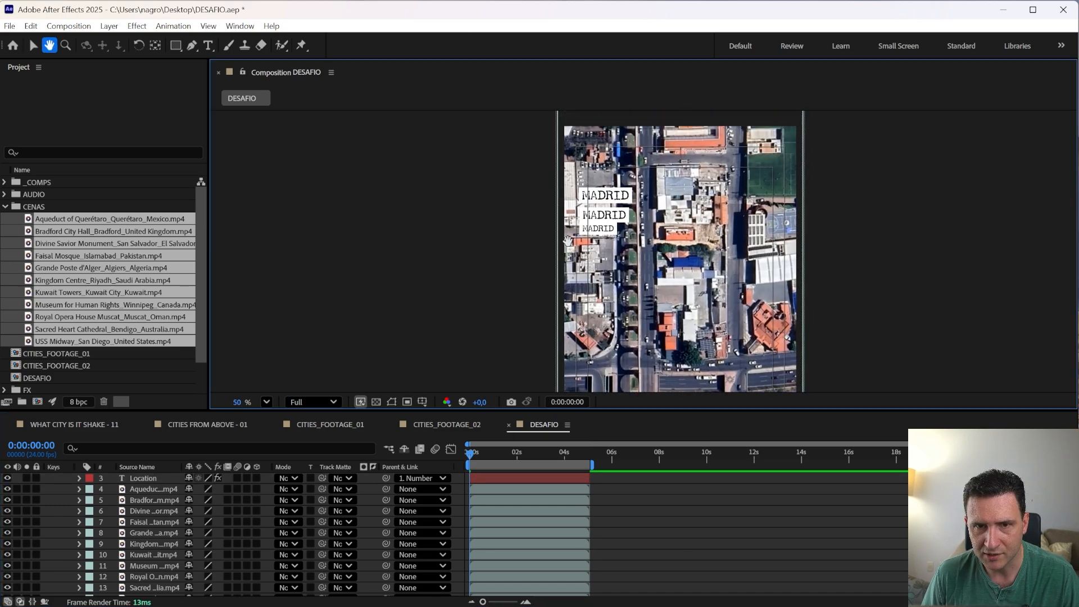
pyautogui.scroll(-2, 595, 289)
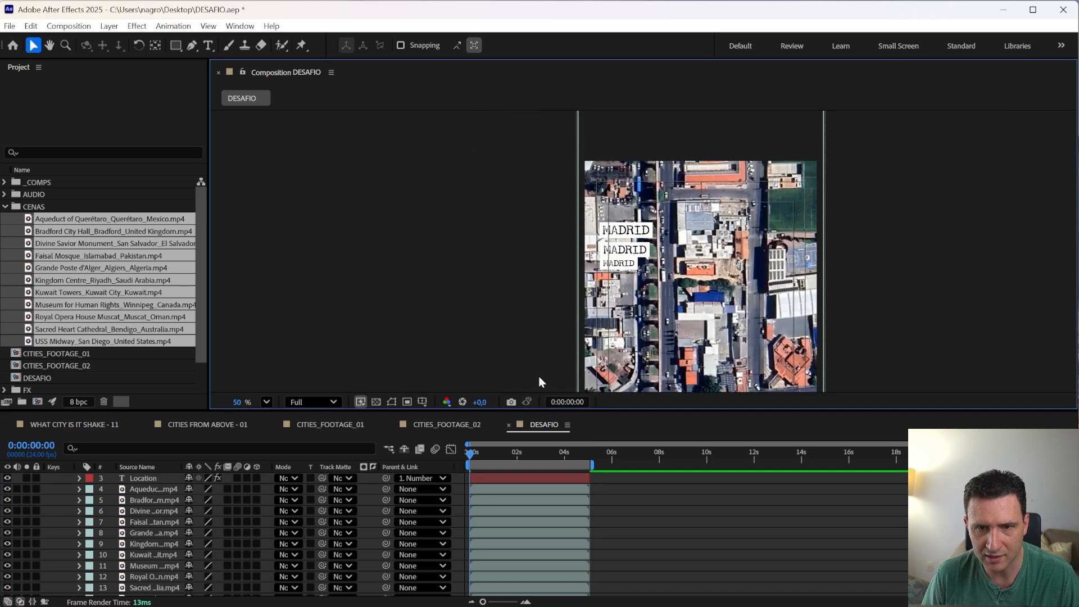
pyautogui.scroll(1, 191, 499)
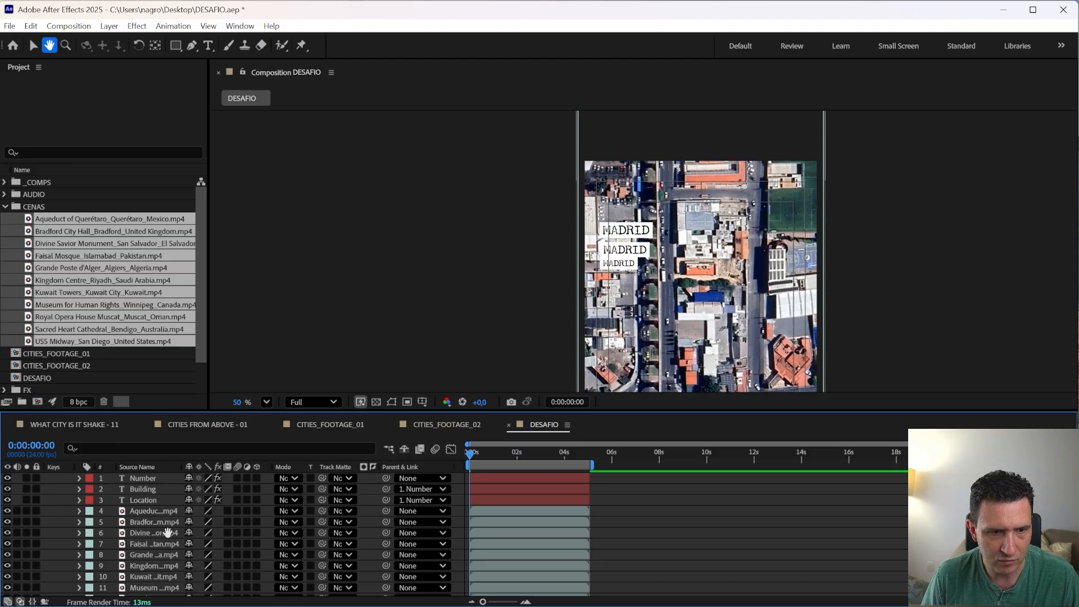
pyautogui.doubleClick(144, 478)
pyautogui.click(237, 489)
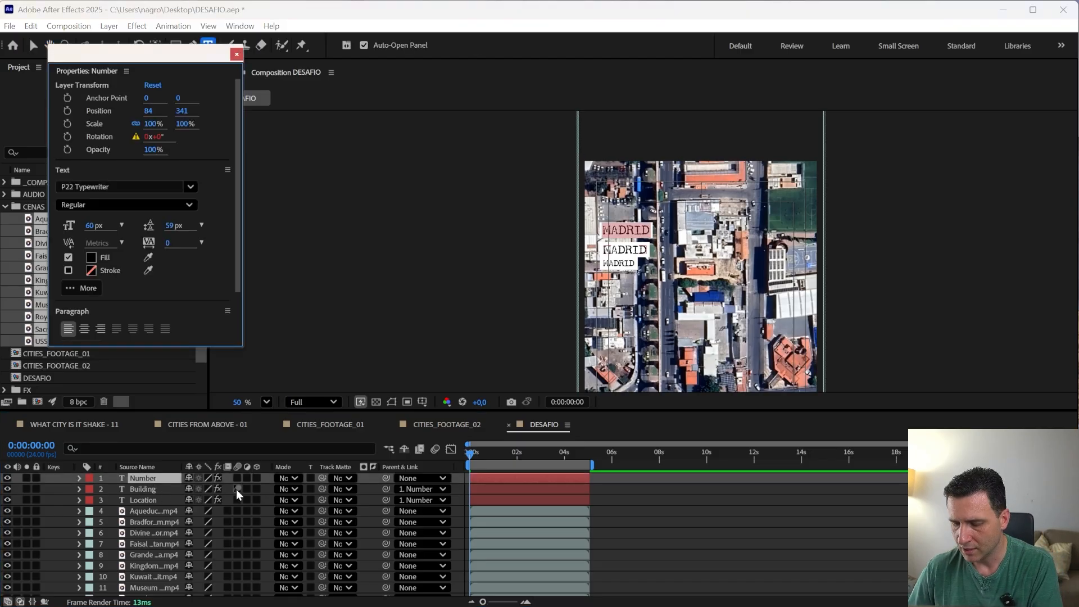
pyautogui.write('ATRACAO')
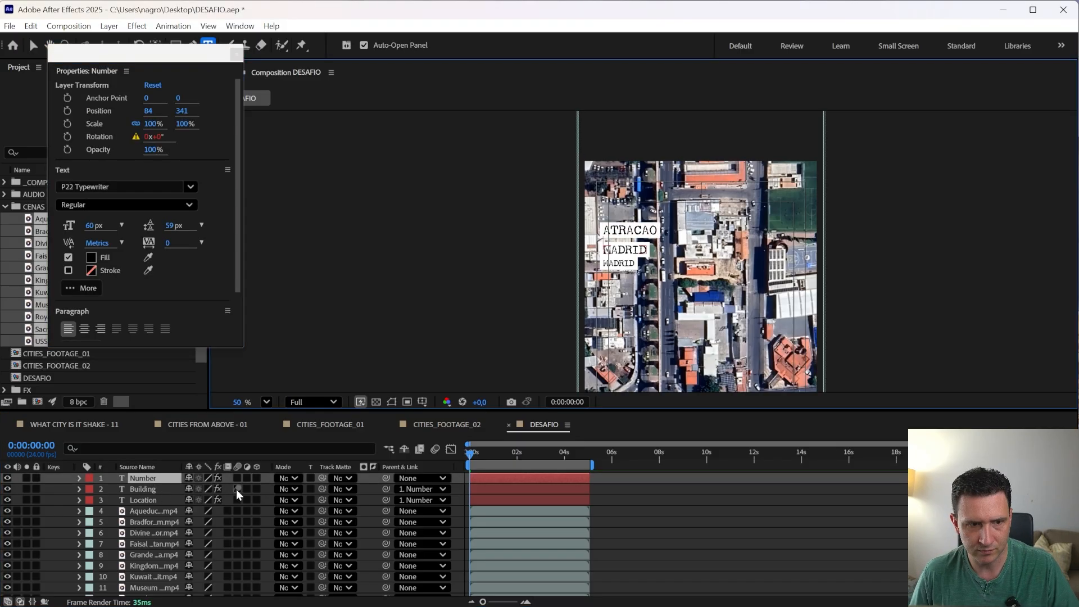
pyautogui.click(147, 489)
pyautogui.write('CIDADE')
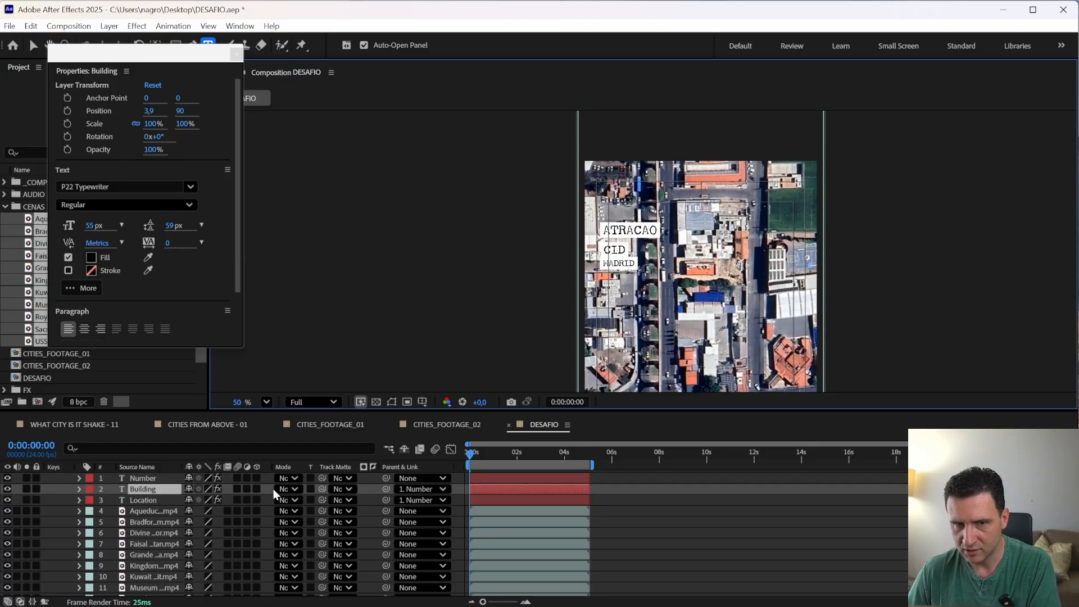
pyautogui.click(136, 502)
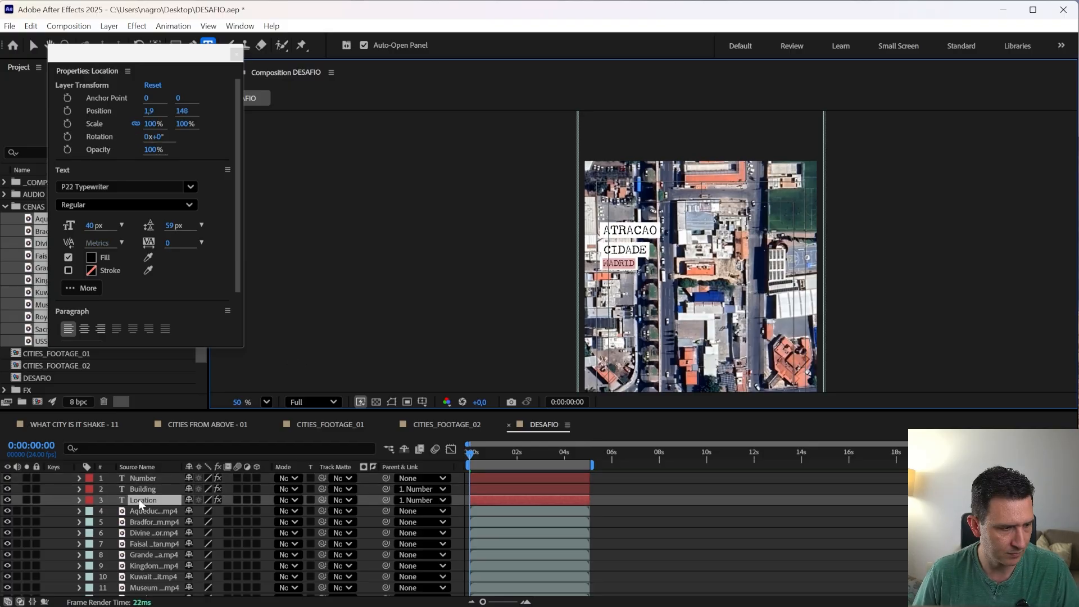
pyautogui.write('PAIS')
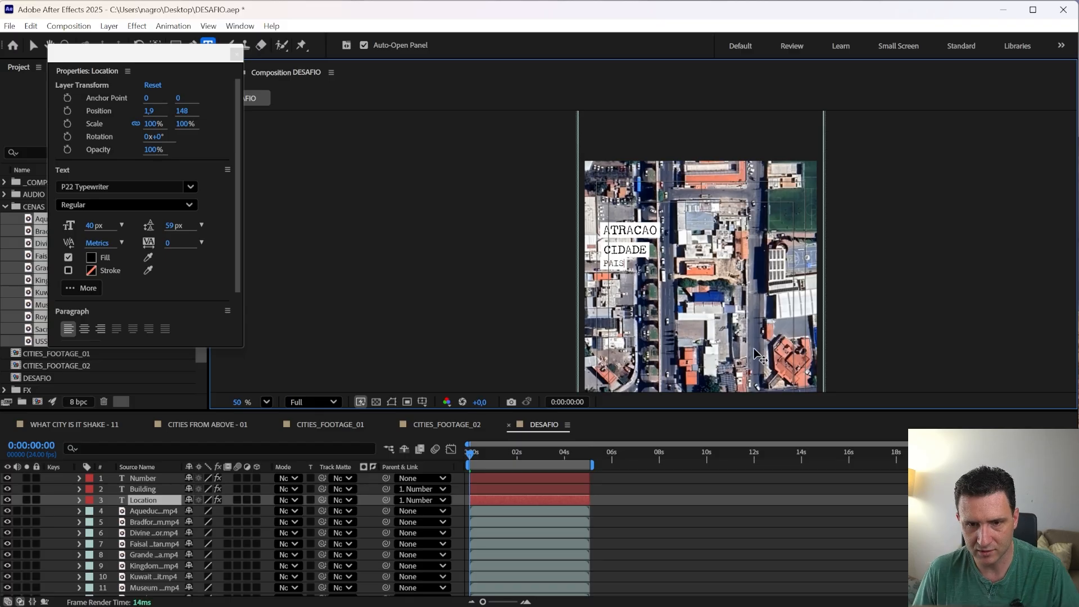
# - Trim the DESAFIO composition to its work area and close the floating text properties
pyautogui.click(729, 509)
pyautogui.rightClick(561, 466)
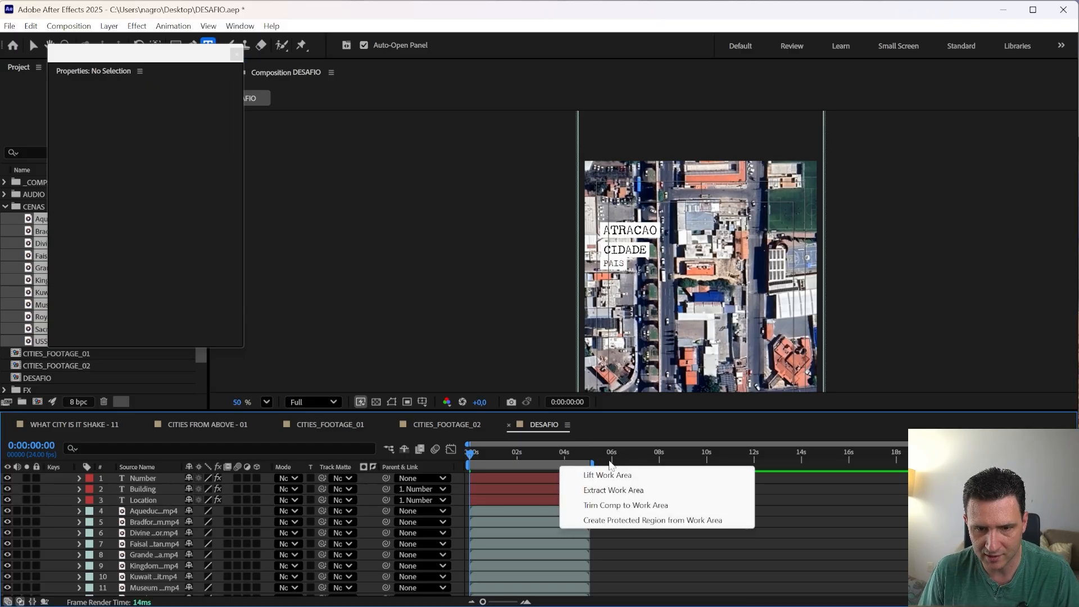
pyautogui.click(629, 504)
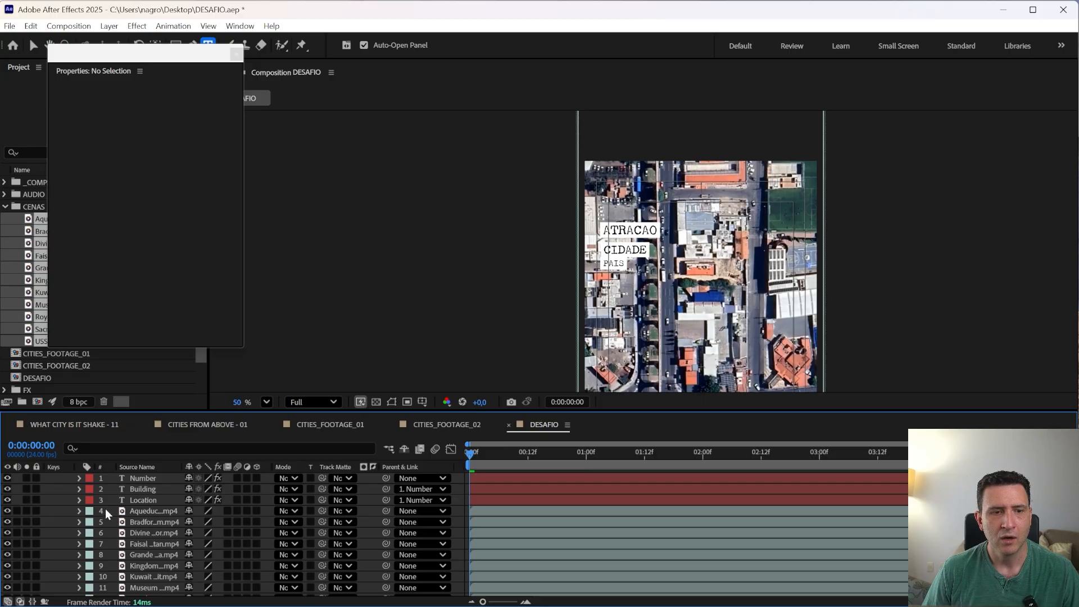
pyautogui.click(236, 54)
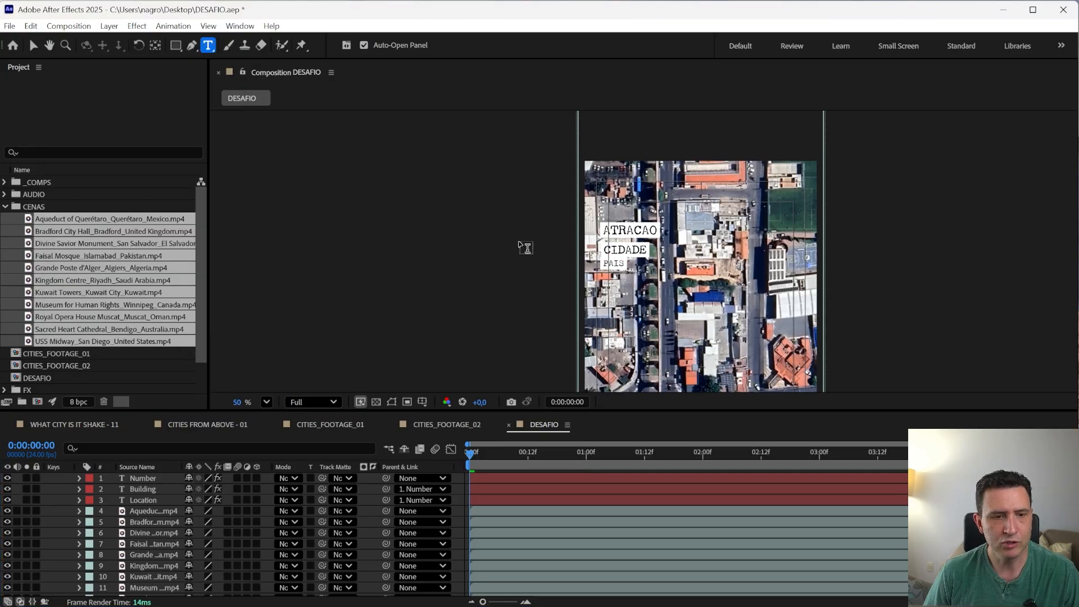
# - Collapse the CENAS project folder and select all eleven clip layers, from Aqueduct of Querétaro to USS Midway
pyautogui.click(5, 207)
pyautogui.click(113, 499)
pyautogui.press('h')
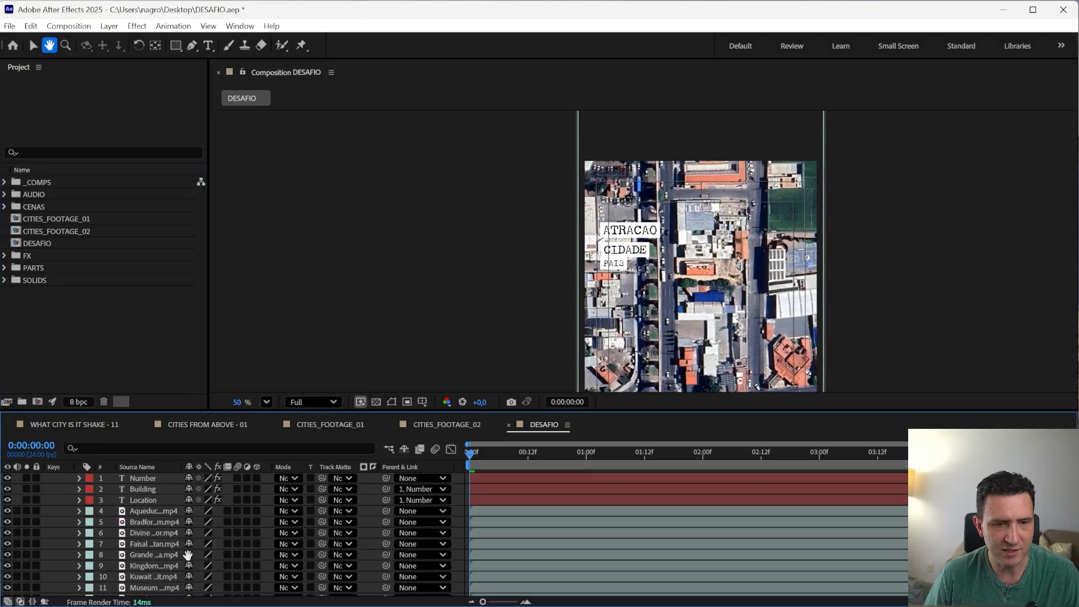
pyautogui.moveTo(193, 556); pyautogui.dragTo(269, 428)
pyautogui.moveTo(166, 521)
pyautogui.mouseDown()
pyautogui.moveTo(184, 532)
pyautogui.moveTo(168, 549)
pyautogui.moveTo(152, 527)
pyautogui.mouseUp()
pyautogui.click(135, 487)
pyautogui.scroll(-1, 152, 534)
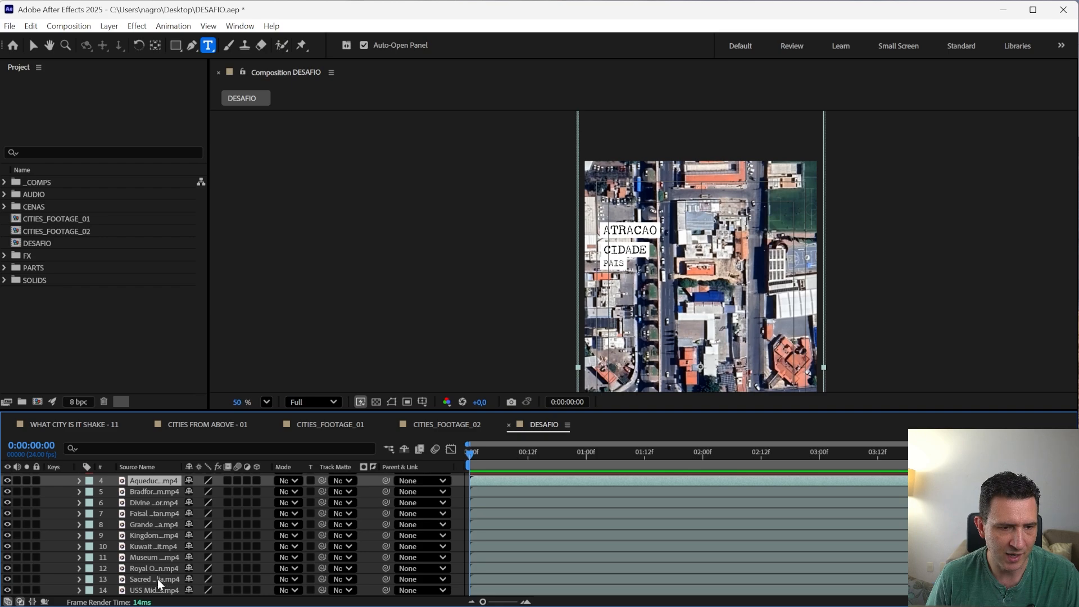
pyautogui.keyDown('shift'); pyautogui.click(158, 589); pyautogui.keyUp('shift')
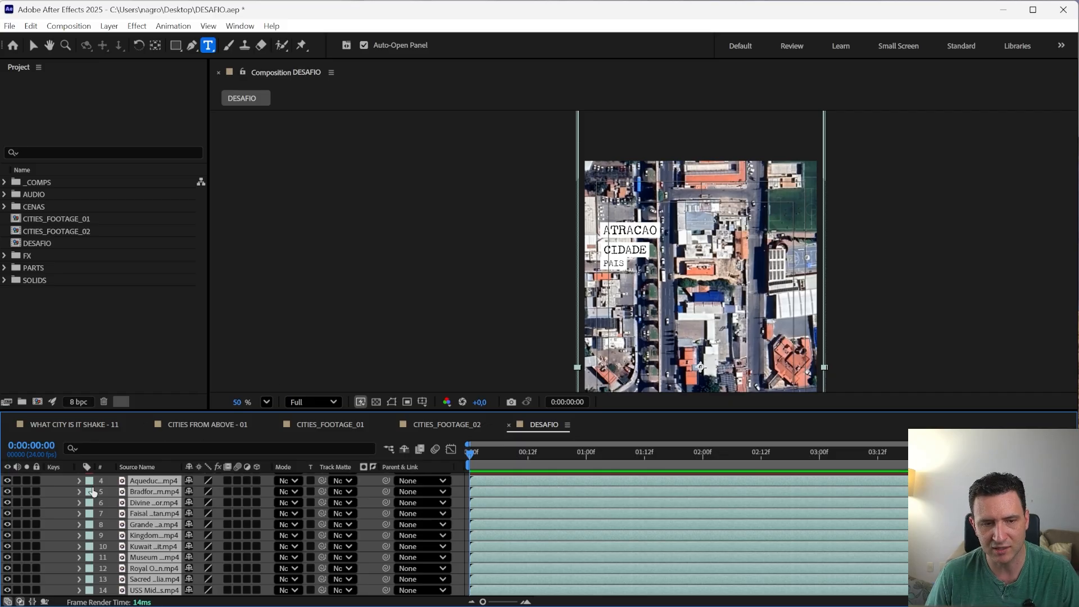
pyautogui.press('h')
pyautogui.scroll(3, 102, 490)
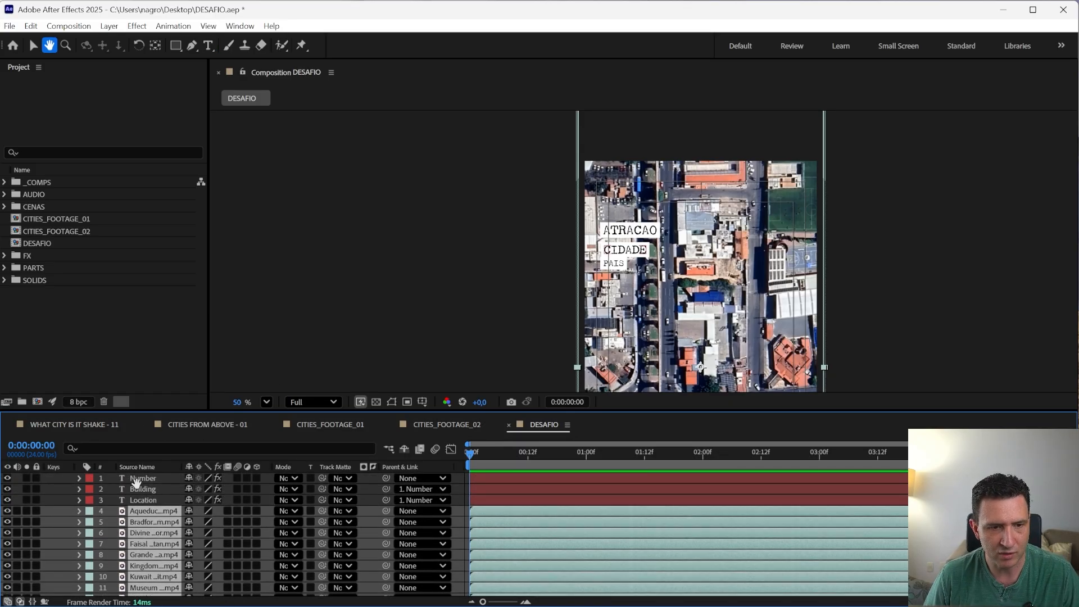
pyautogui.hotkey('ctrl', 'shift', 'a')
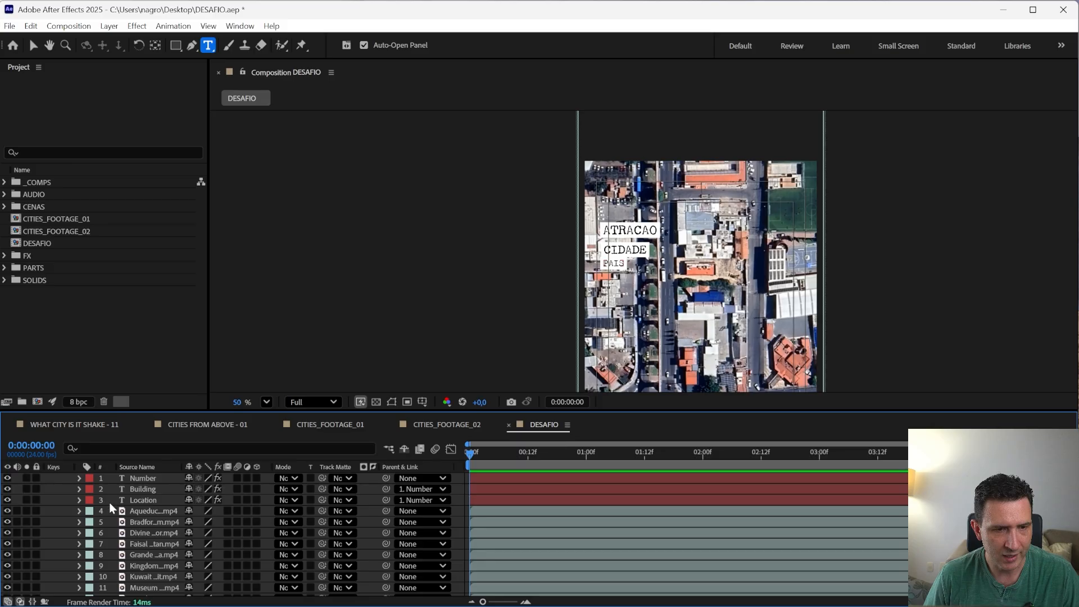
pyautogui.click(141, 479)
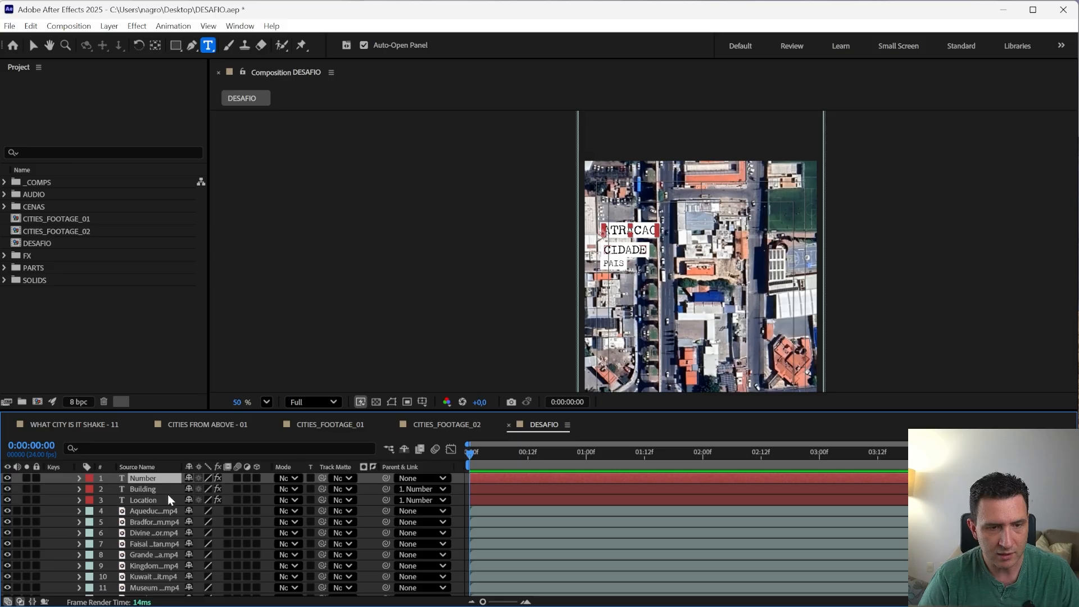
pyautogui.click(66, 537)
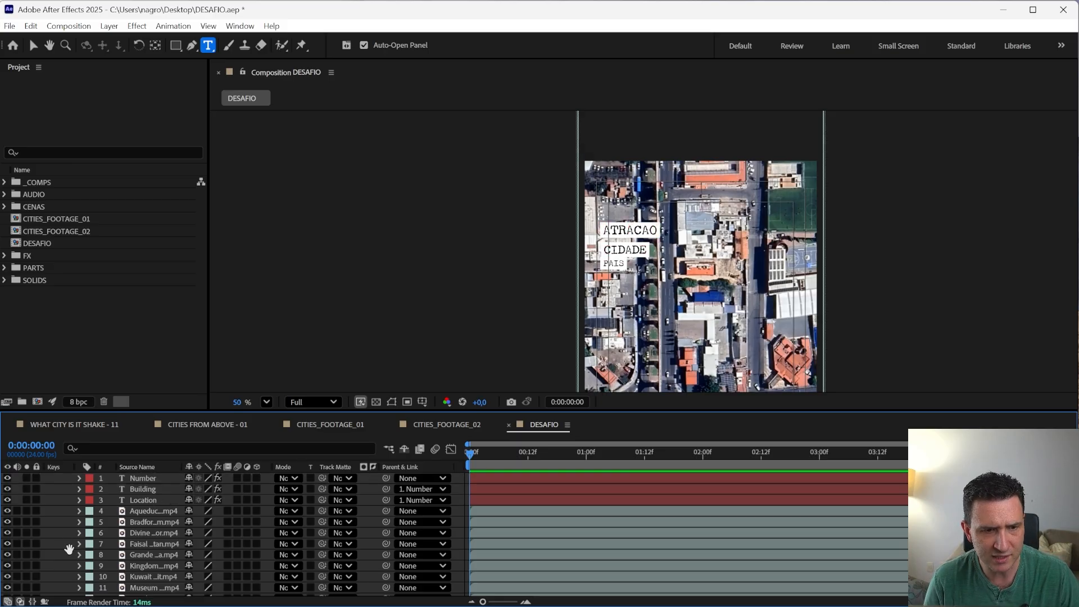
pyautogui.moveTo(68, 549); pyautogui.dragTo(58, 375)
pyautogui.hotkey('ctrl', 't')
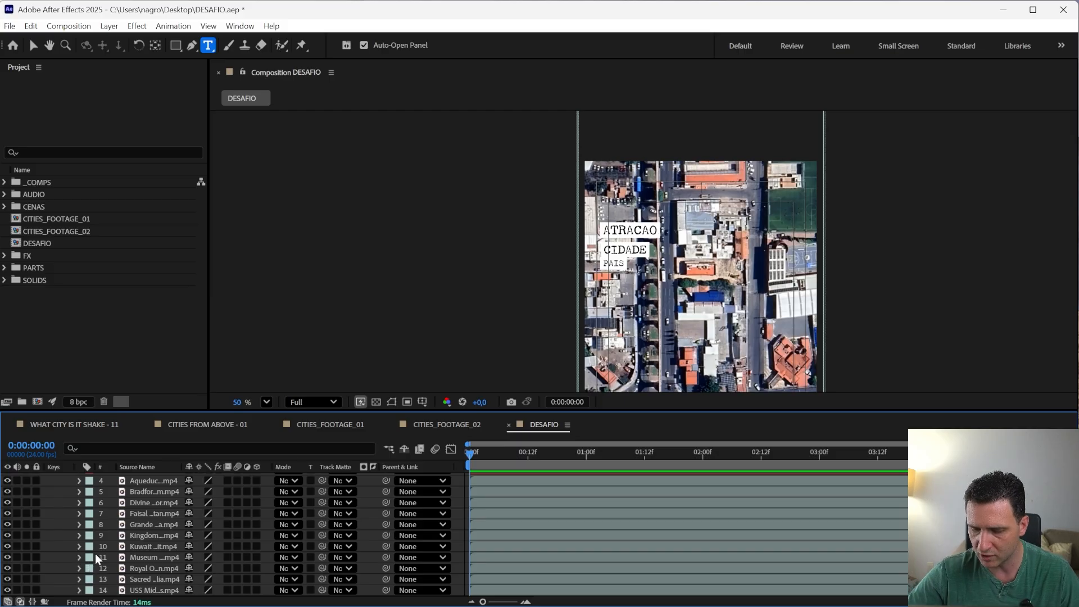
pyautogui.hotkey('ctrl', 'alt', 'shift', 't')
pyautogui.click(66, 494)
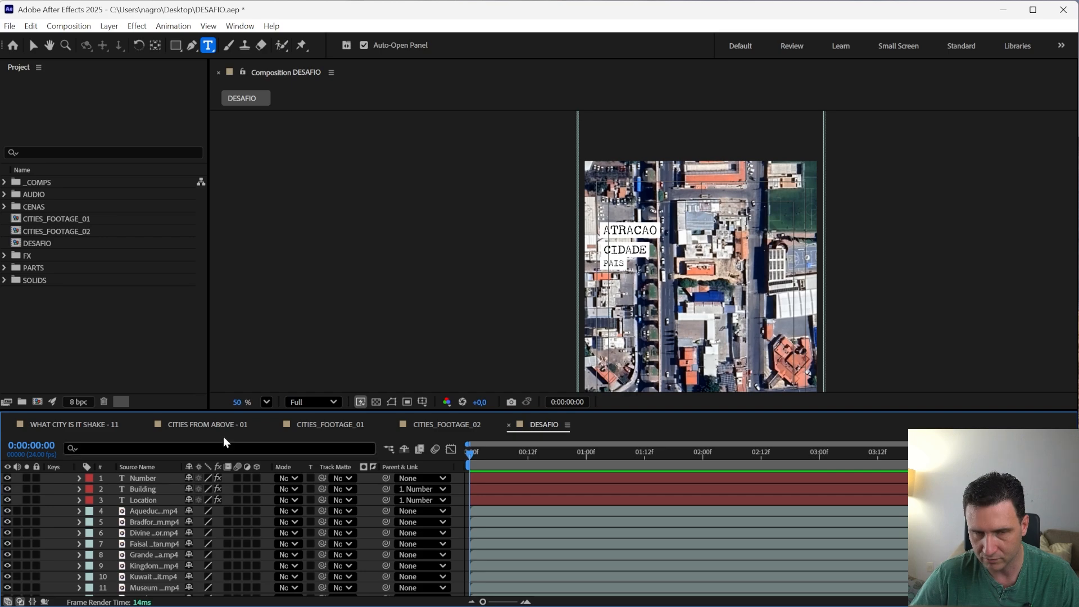
# - Add a null object to the DESAFIO composition, move it below all the clip layers and rename it CT
pyautogui.hotkey('ctrl', 'alt', 'shift', 'y')
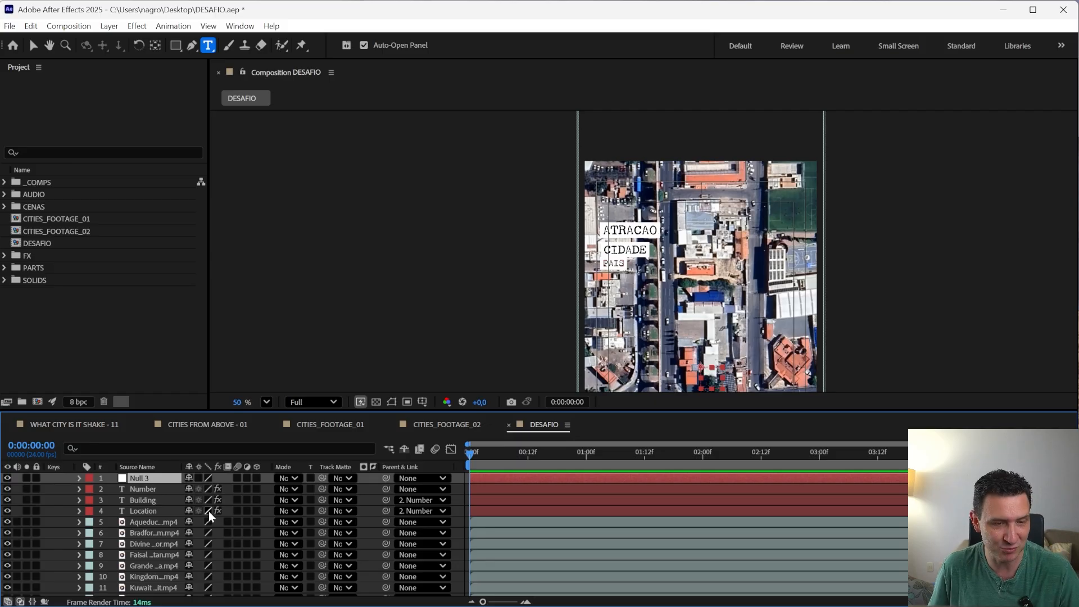
pyautogui.moveTo(144, 478); pyautogui.dragTo(147, 595)
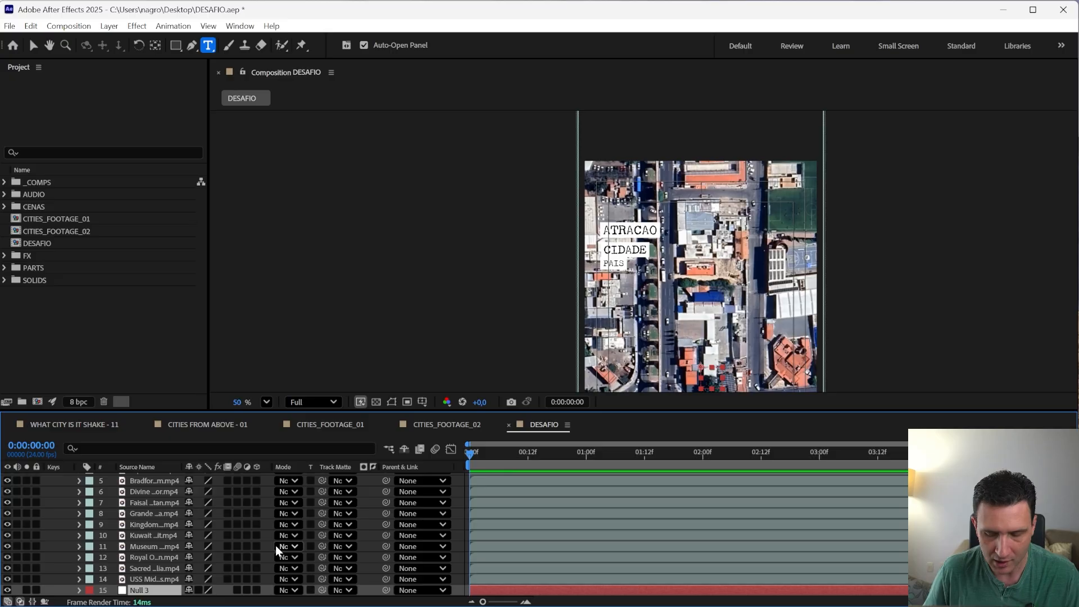
pyautogui.press('Return')
pyautogui.write('CT')
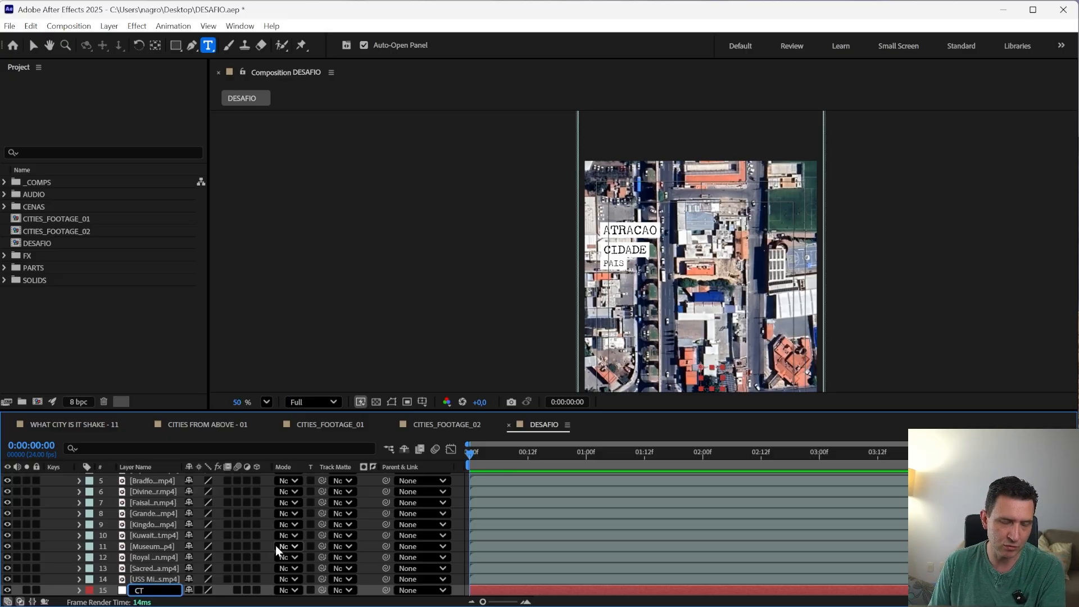
pyautogui.press('Return')
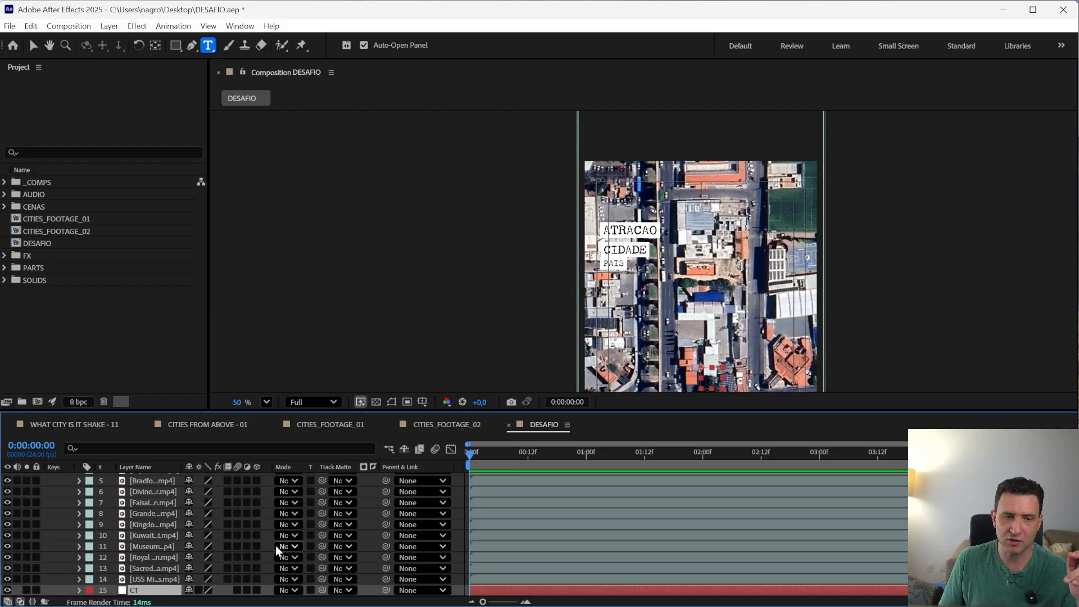
# - Remove the label color from the CT null layer and keep that layer selected
pyautogui.click(90, 592)
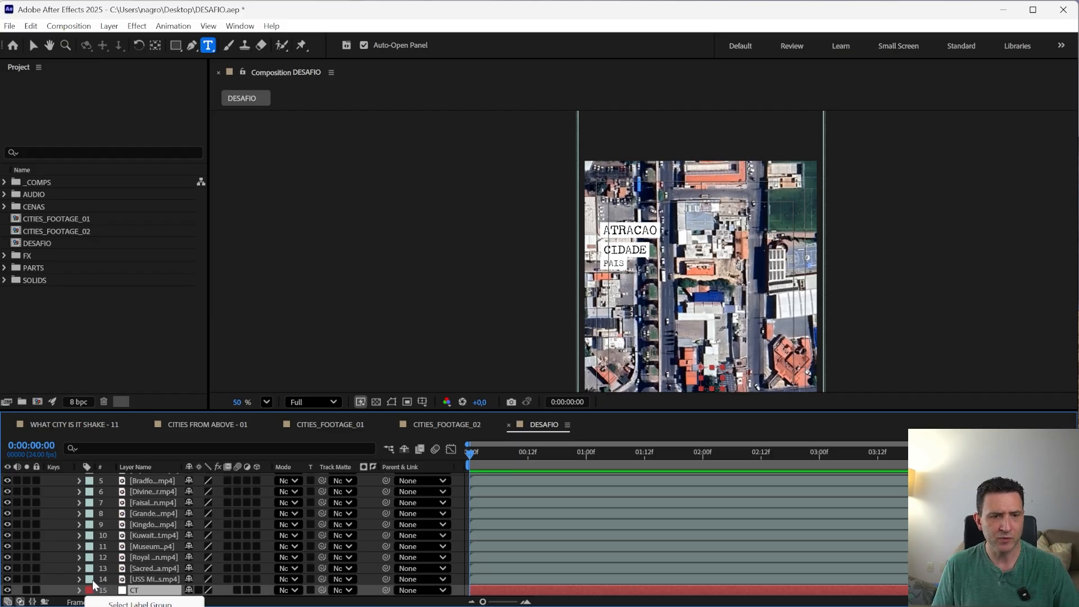
pyautogui.click(135, 606)
pyautogui.click(136, 582)
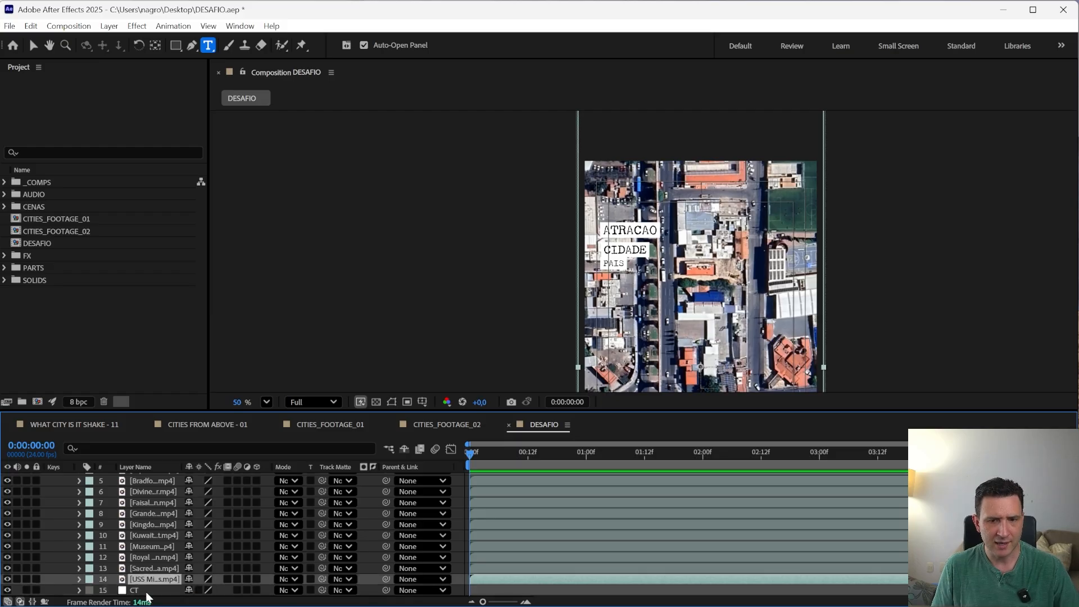
pyautogui.click(146, 592)
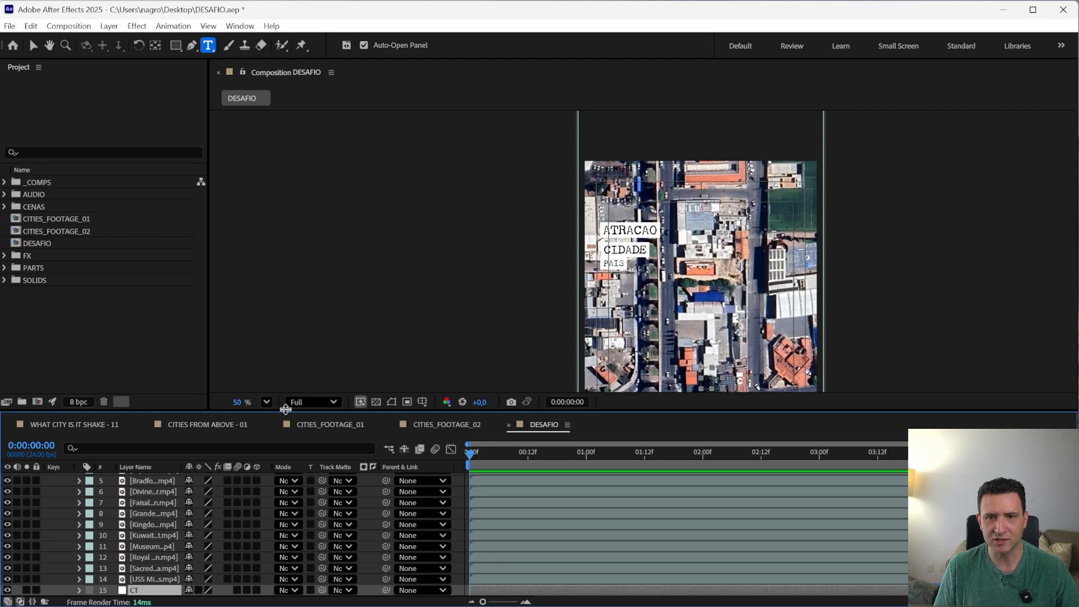
pyautogui.scroll(2, 454, 534)
pyautogui.scroll(-2, 454, 534)
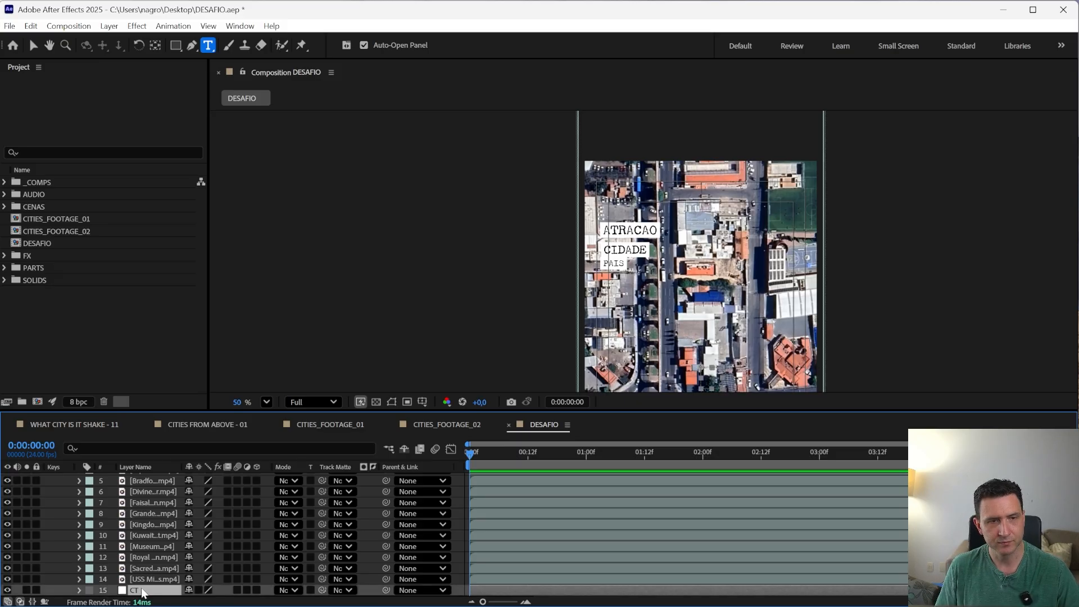
# - Add a Slider Control effect to the CT null and rename it Cidade
pyautogui.press('F3')
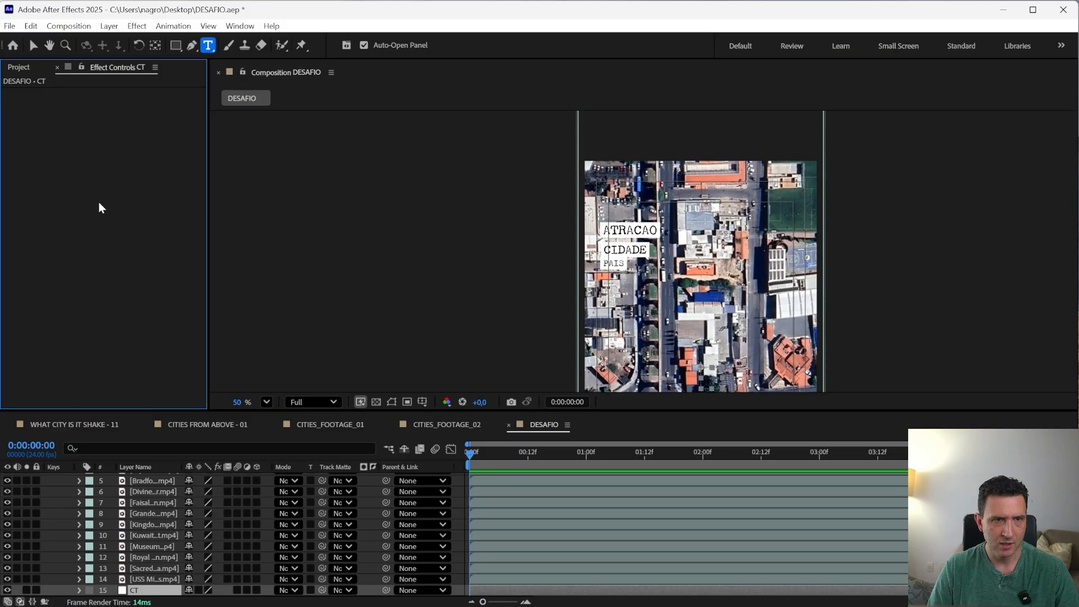
pyautogui.rightClick(95, 130)
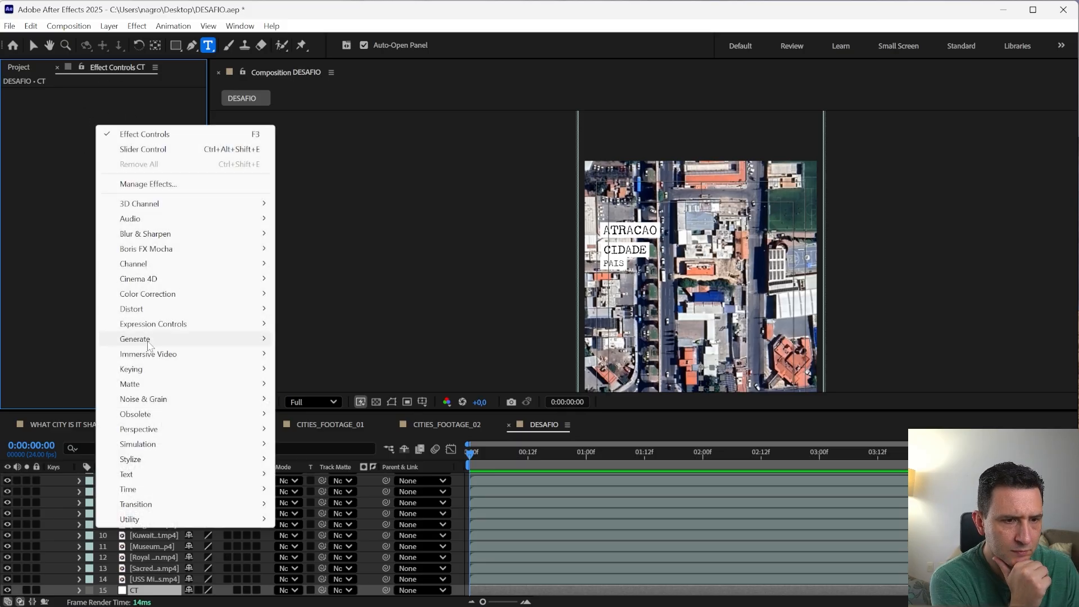
pyautogui.moveTo(139, 326)
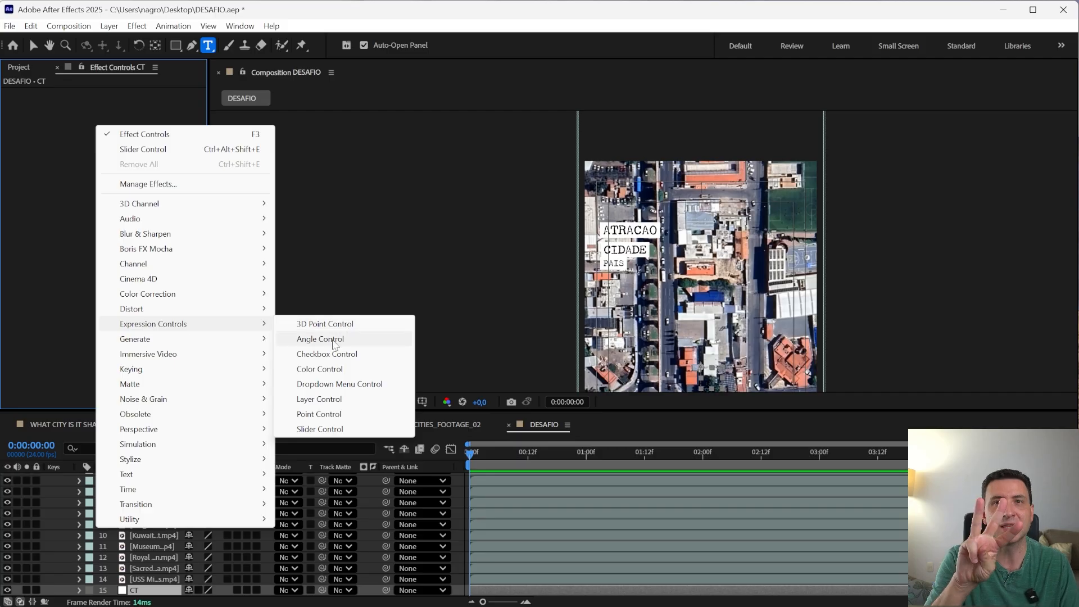
pyautogui.click(308, 429)
pyautogui.press('Return')
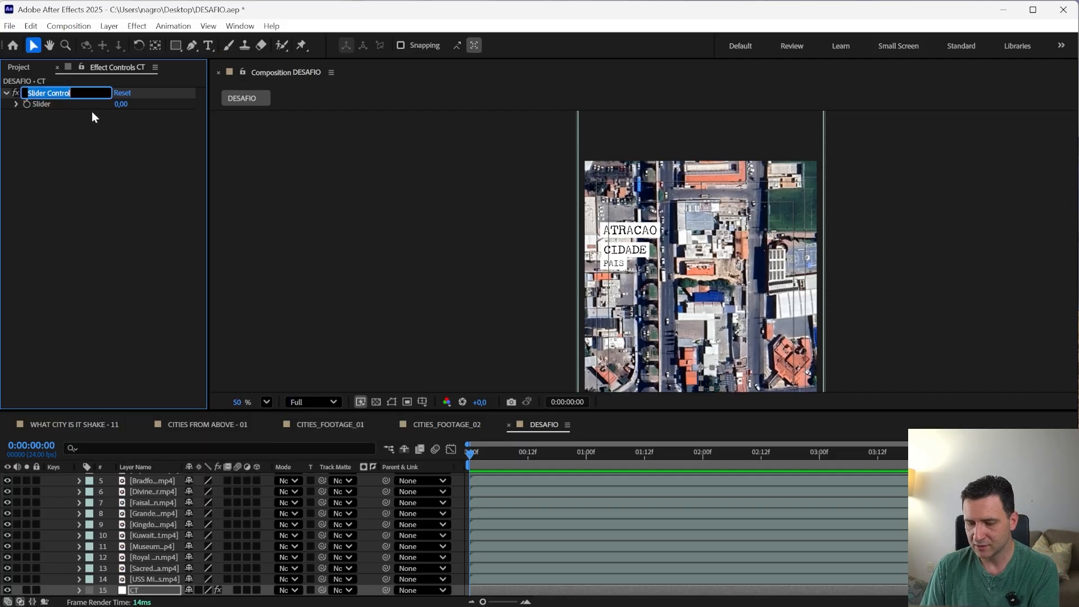
pyautogui.press('BackSpace')
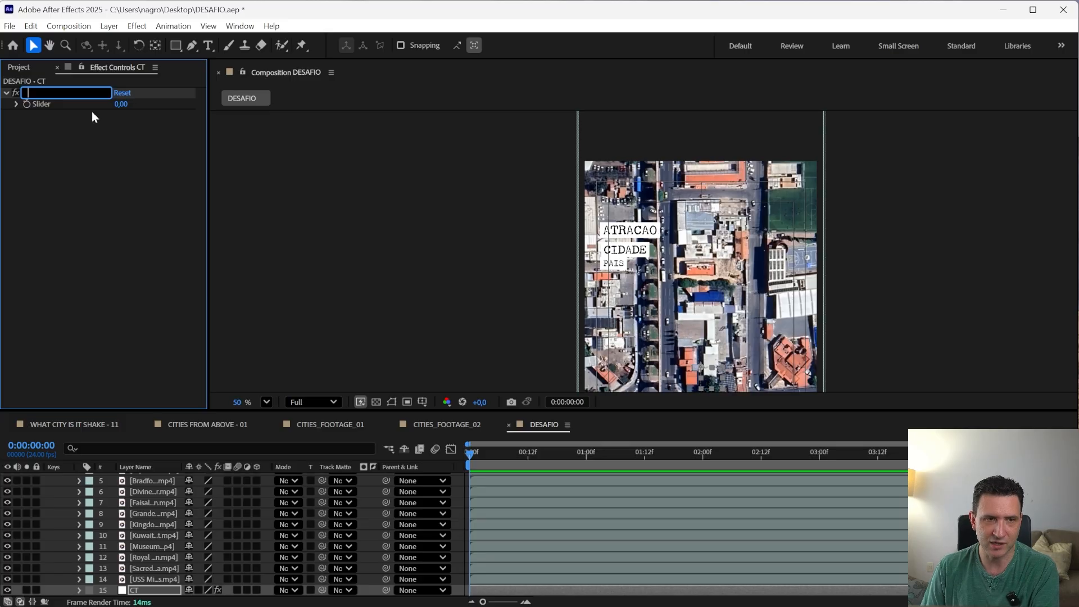
pyautogui.write('Cidade')
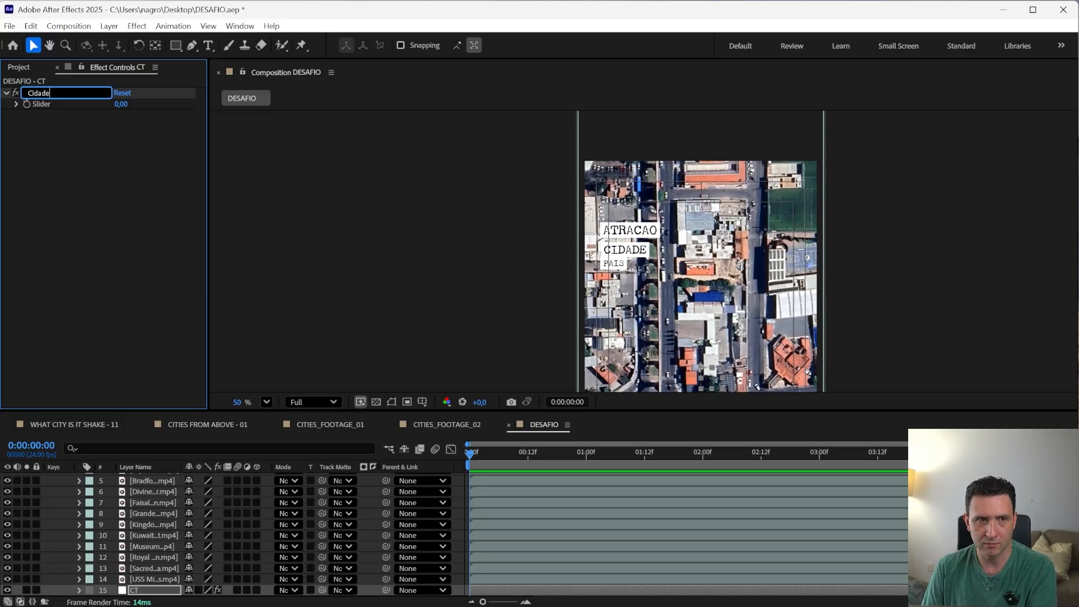
pyautogui.press('Return')
# - Duplicate the Cidade slider effect and rename the copy Camadas
pyautogui.hotkey('ctrl', 'd')
pyautogui.press('Return')
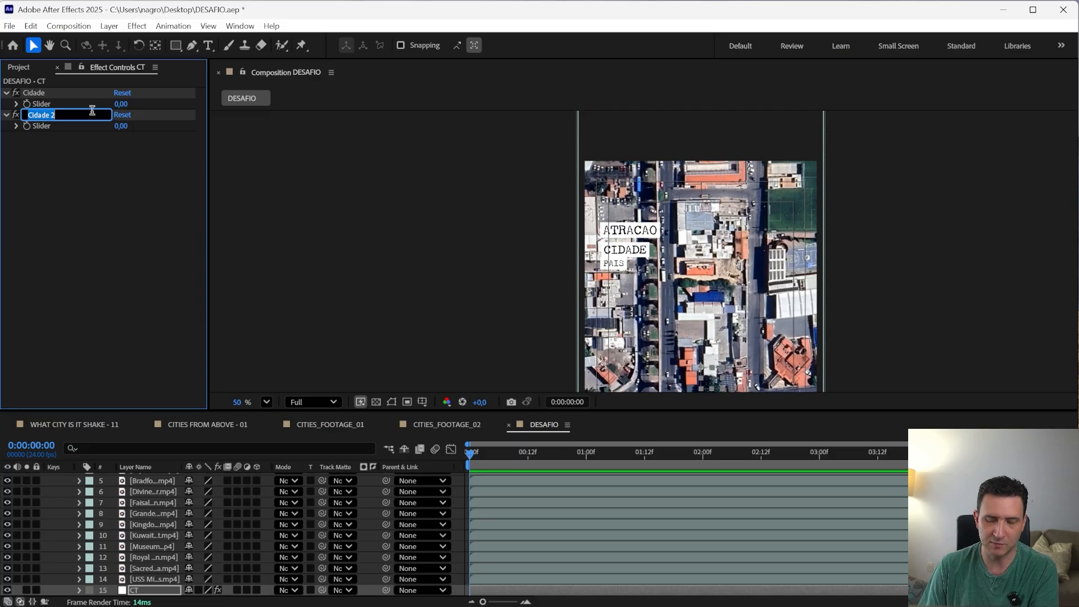
pyautogui.write('Cama')
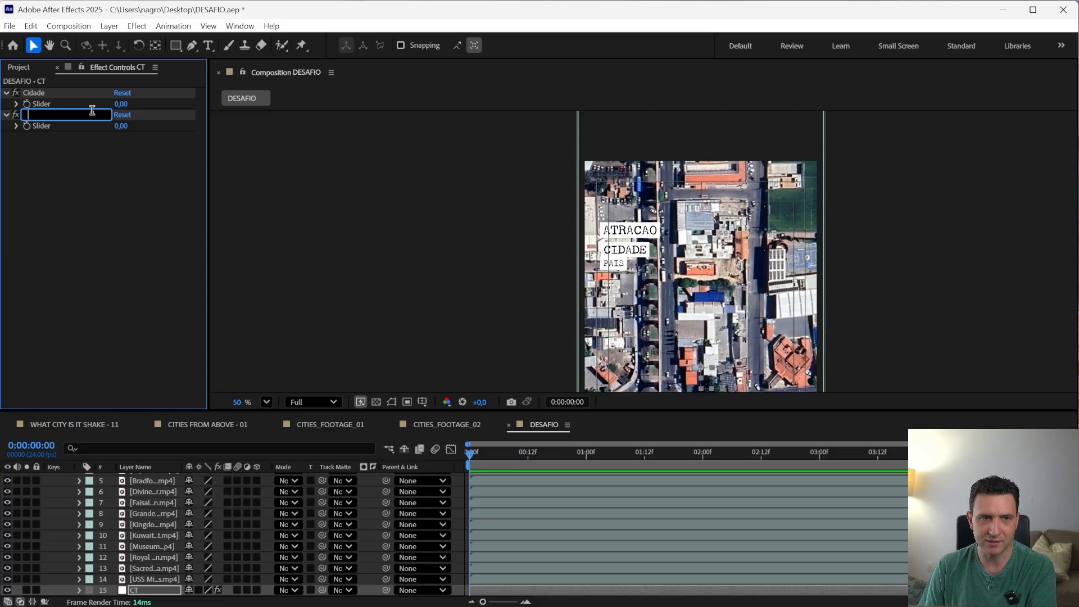
pyautogui.write('das')
pyautogui.press('Return')
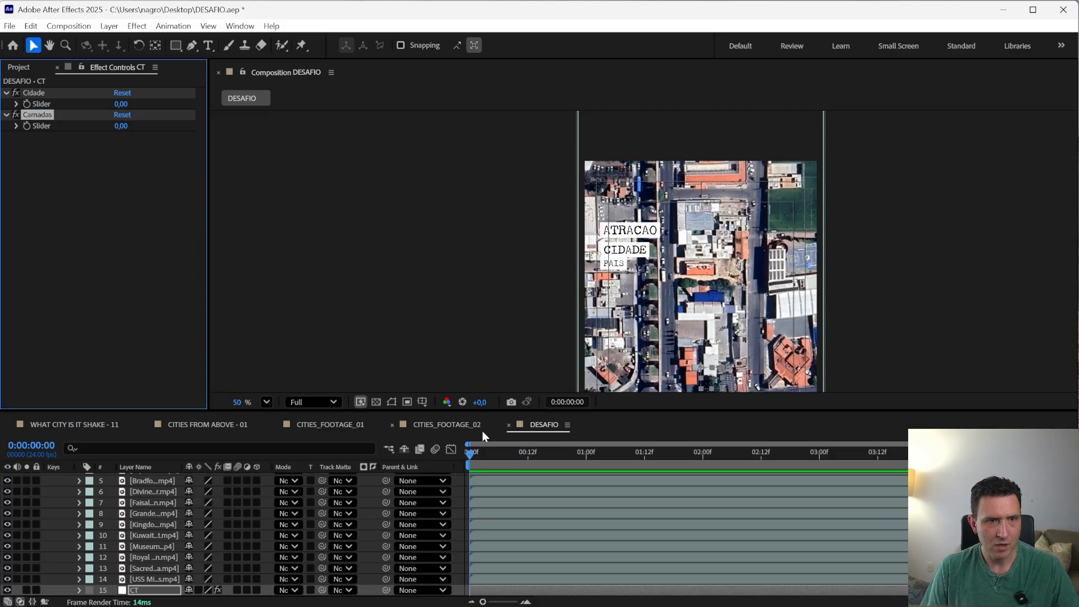
# - Lock the effect controls to the CT layer so its sliders stay displayed while other layers are selected
pyautogui.click(159, 513)
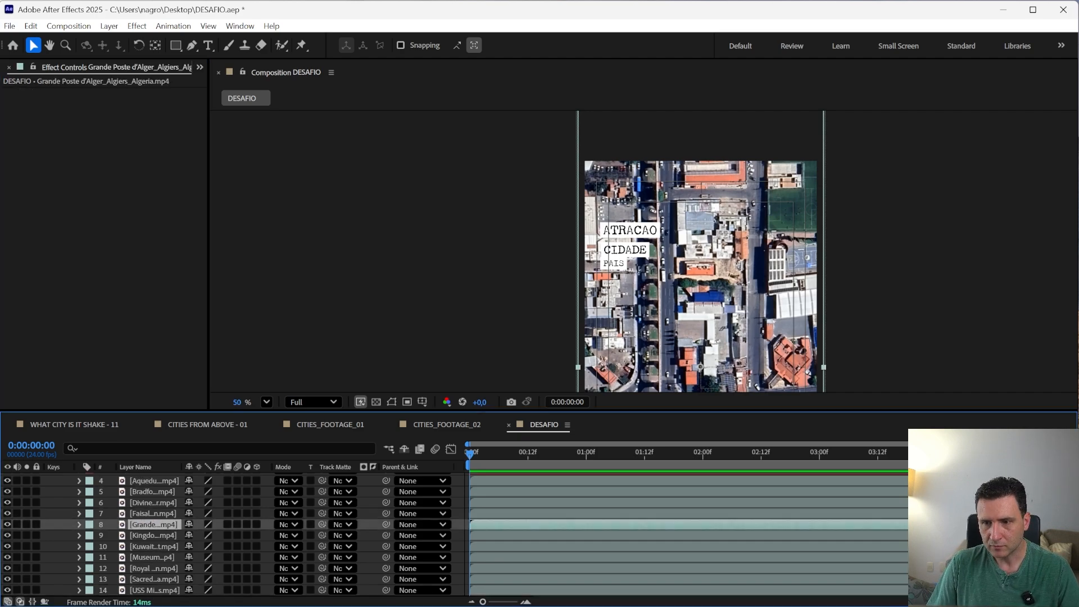
pyautogui.scroll(3, 209, 504)
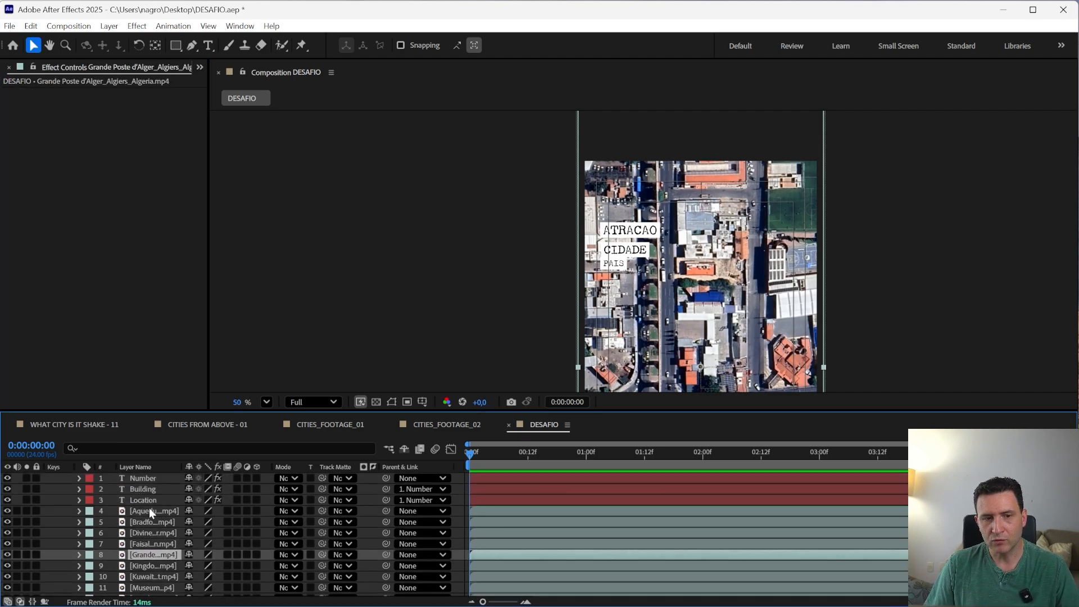
pyautogui.scroll(-3, 151, 512)
pyautogui.click(137, 587)
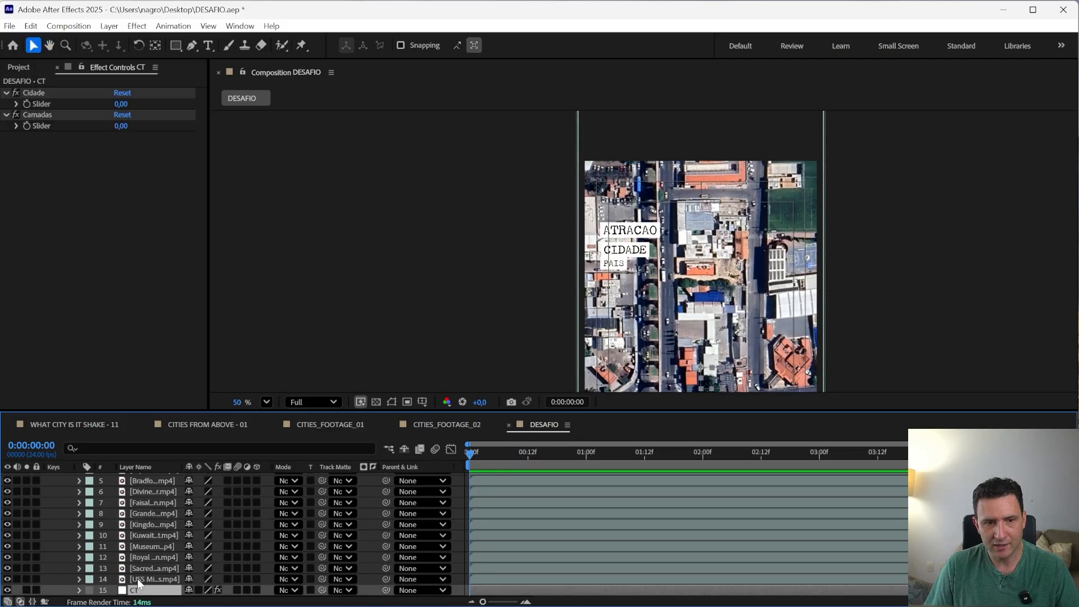
pyautogui.click(83, 81)
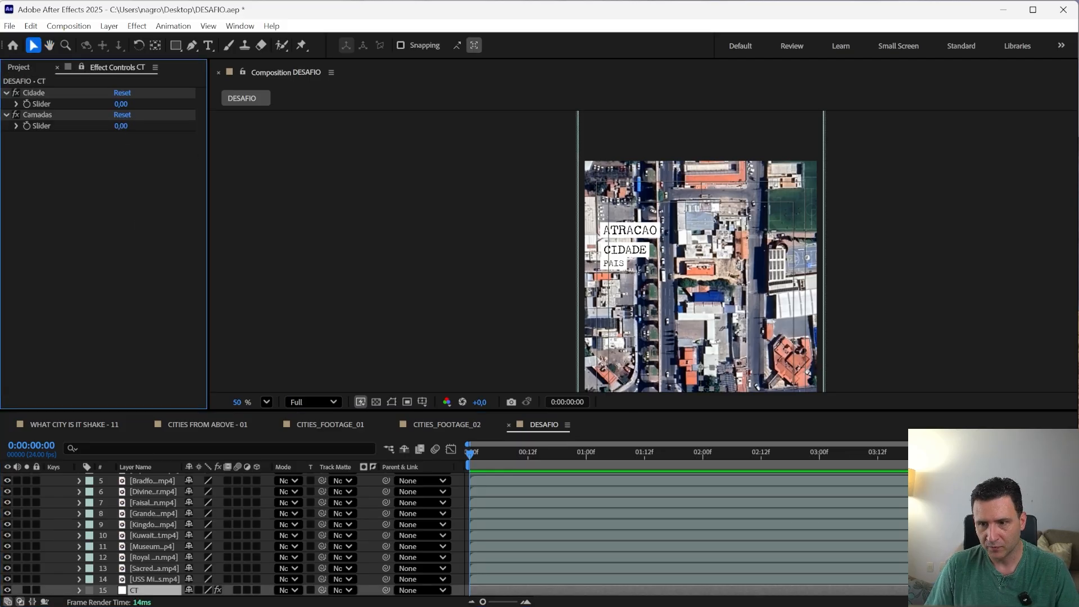
# - Set the Cidade slider on the CT null to 1
pyautogui.scroll(3, 195, 506)
pyautogui.click(34, 93)
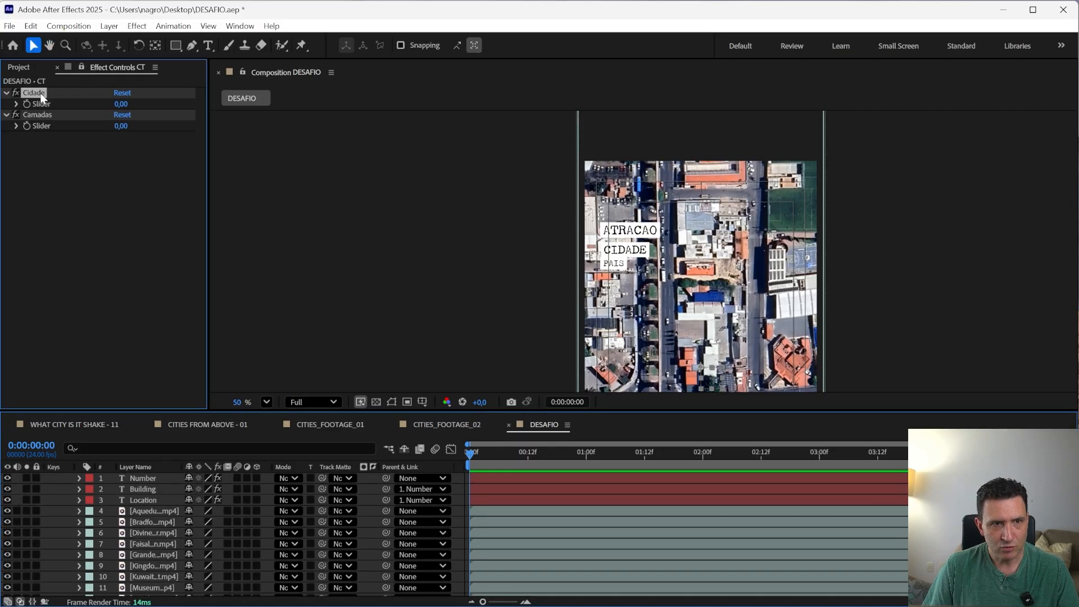
pyautogui.click(121, 104)
pyautogui.write('1')
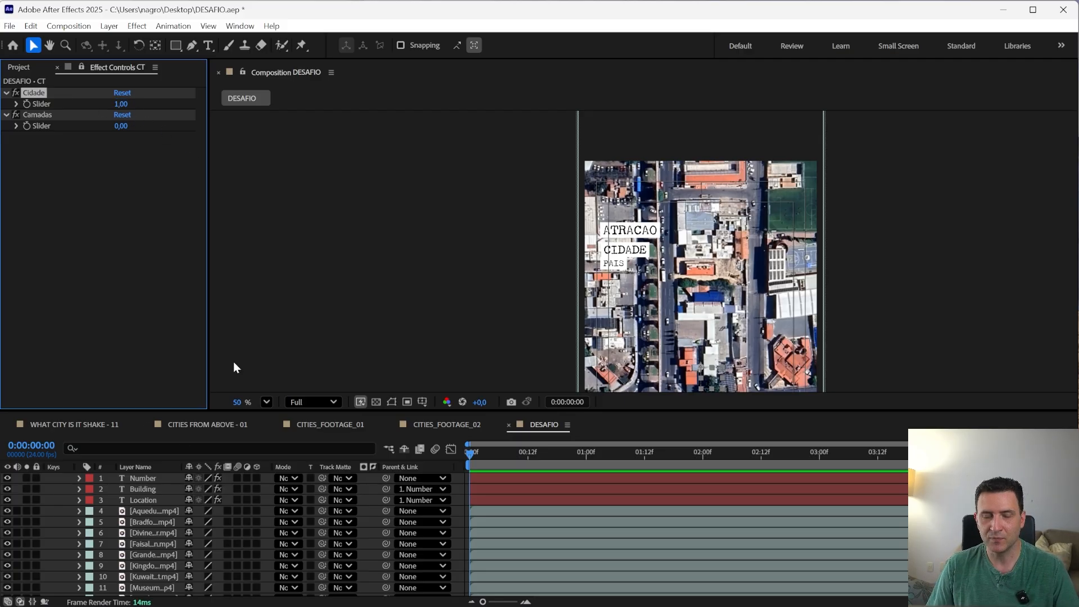
# - Examine the three text layers above the clips and the clip layers' index numbers in relation to the Camadas slider
pyautogui.click(149, 510)
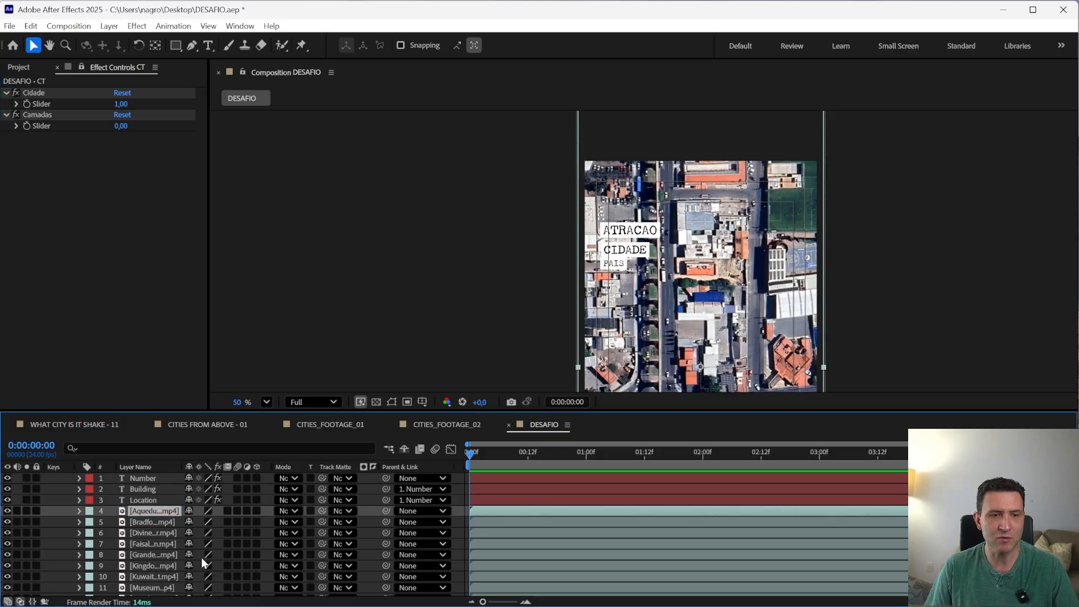
pyautogui.click(142, 501)
pyautogui.keyDown('shift'); pyautogui.click(143, 478); pyautogui.keyUp('shift')
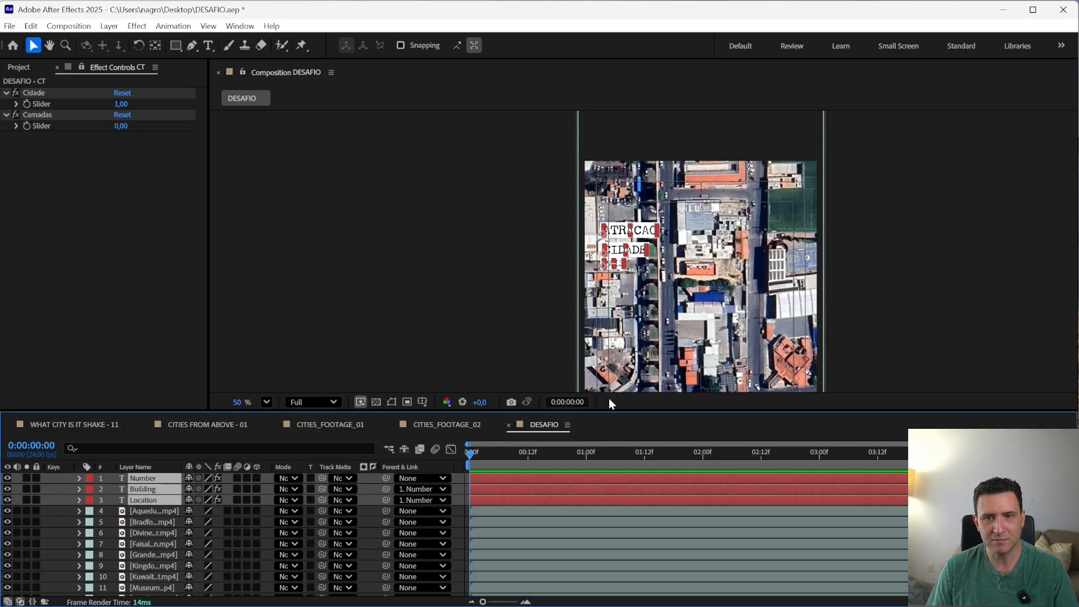
pyautogui.click(141, 510)
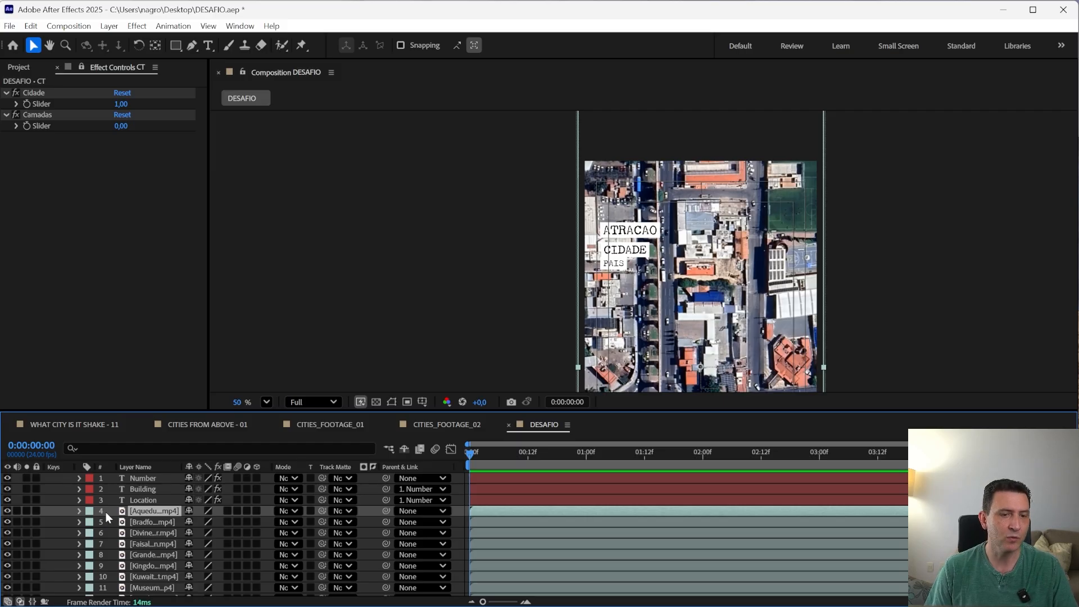
pyautogui.hotkey('ctrl', 'Down')
pyautogui.hotkey('ctrl', 'Down')
pyautogui.hotkey('ctrl', 'Down')
pyautogui.hotkey('ctrl', 'Down')
pyautogui.hotkey('ctrl', 'Down')
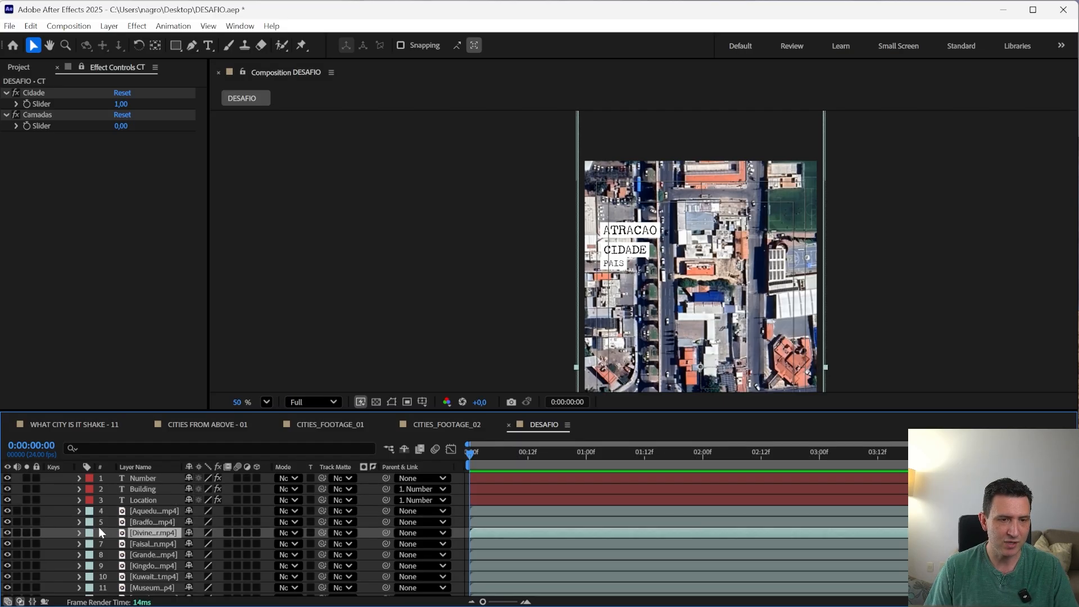
pyautogui.hotkey('ctrl', 'Up')
pyautogui.hotkey('ctrl', 'Up')
pyautogui.hotkey('ctrl', 'Up')
pyautogui.hotkey('ctrl', 'Up')
pyautogui.hotkey('ctrl', 'Up')
pyautogui.hotkey('ctrl', 'Up')
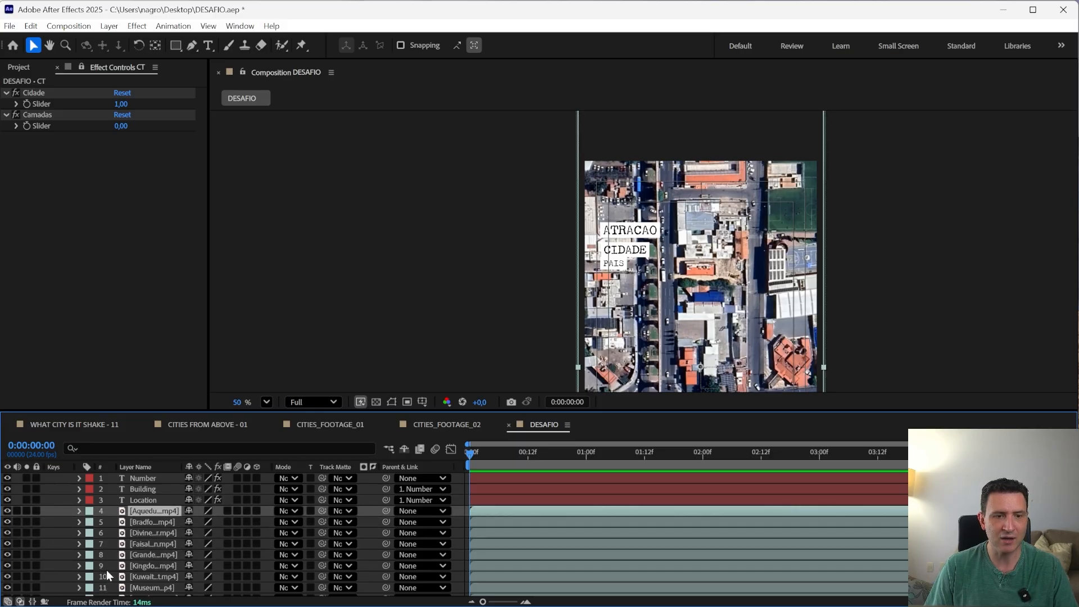
pyautogui.hotkey('ctrl', 'Down')
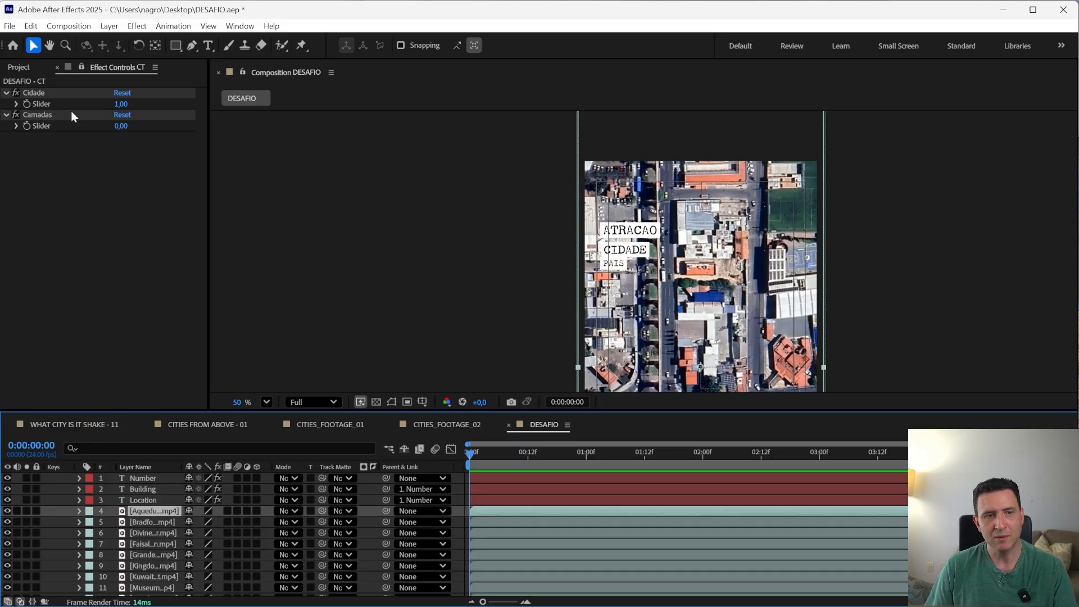
pyautogui.click(37, 114)
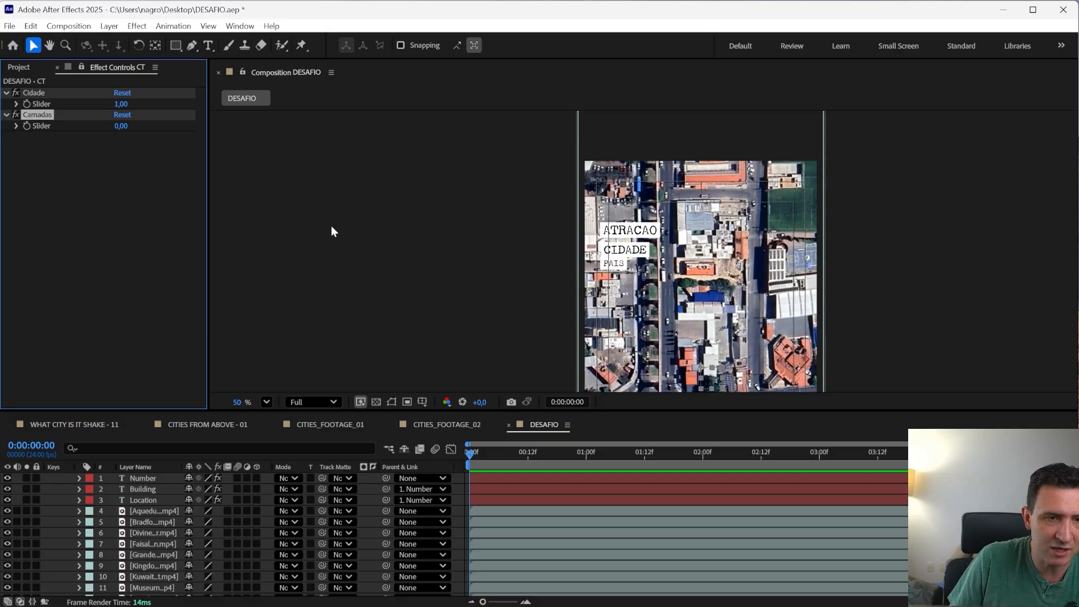
# - Set the Camadas slider on the CT null to 3
pyautogui.click(113, 152)
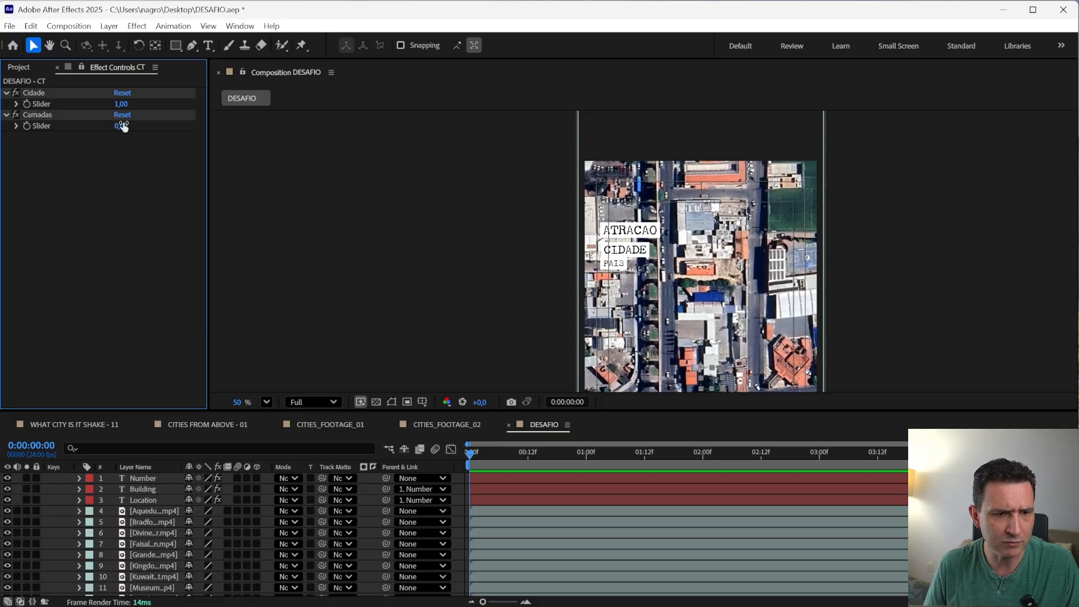
pyautogui.click(121, 126)
pyautogui.write('3')
pyautogui.press('Return')
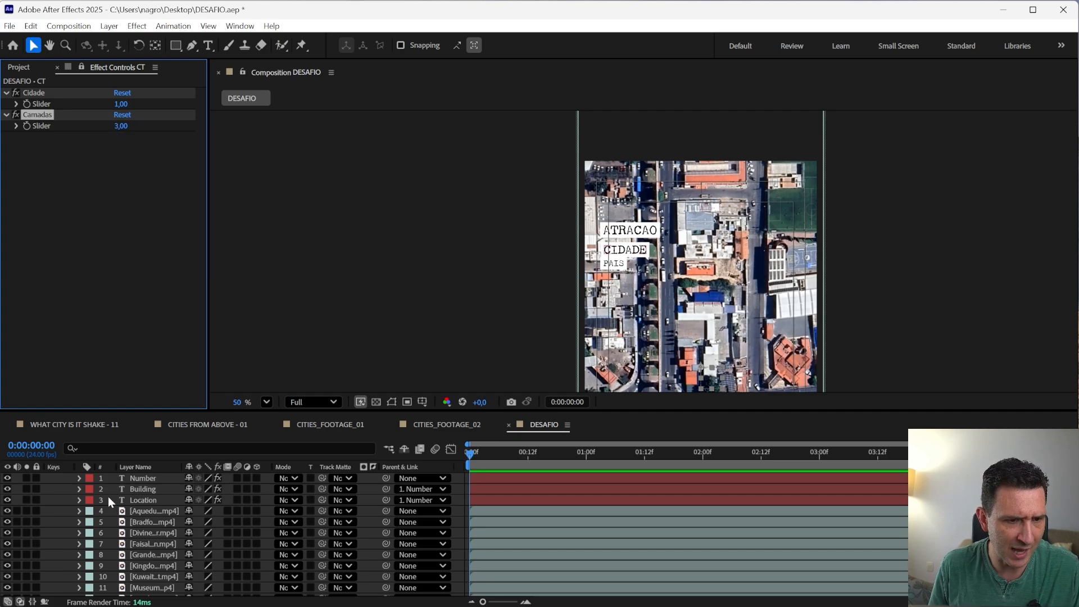
# - Check the three text layers above the clips and widen the Layer Name column to fit the full clip names
pyautogui.click(130, 501)
pyautogui.keyDown('shift'); pyautogui.click(136, 480); pyautogui.keyUp('shift')
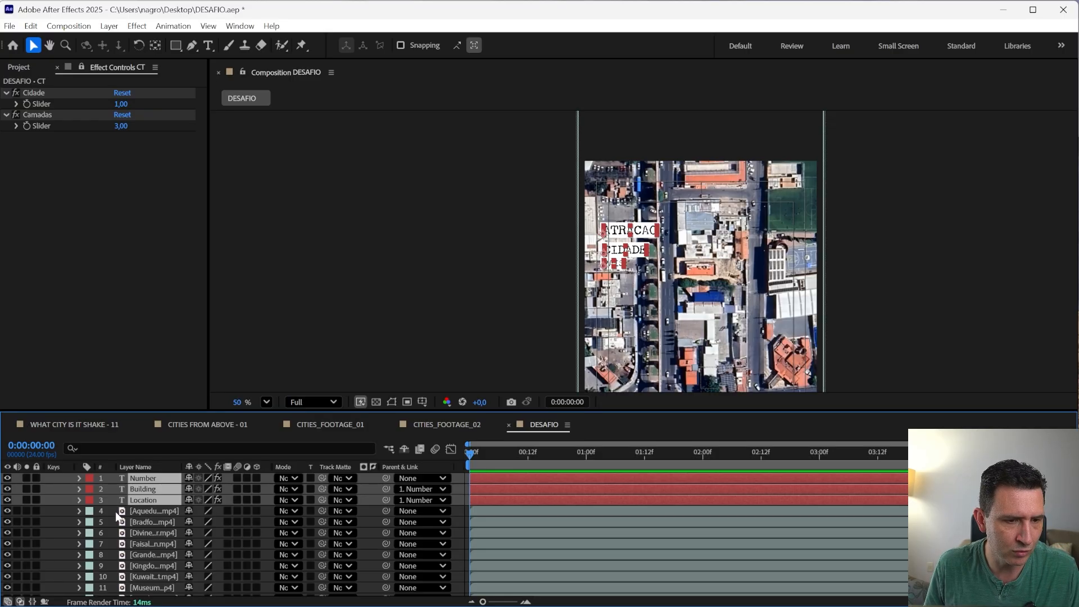
pyautogui.press('F2')
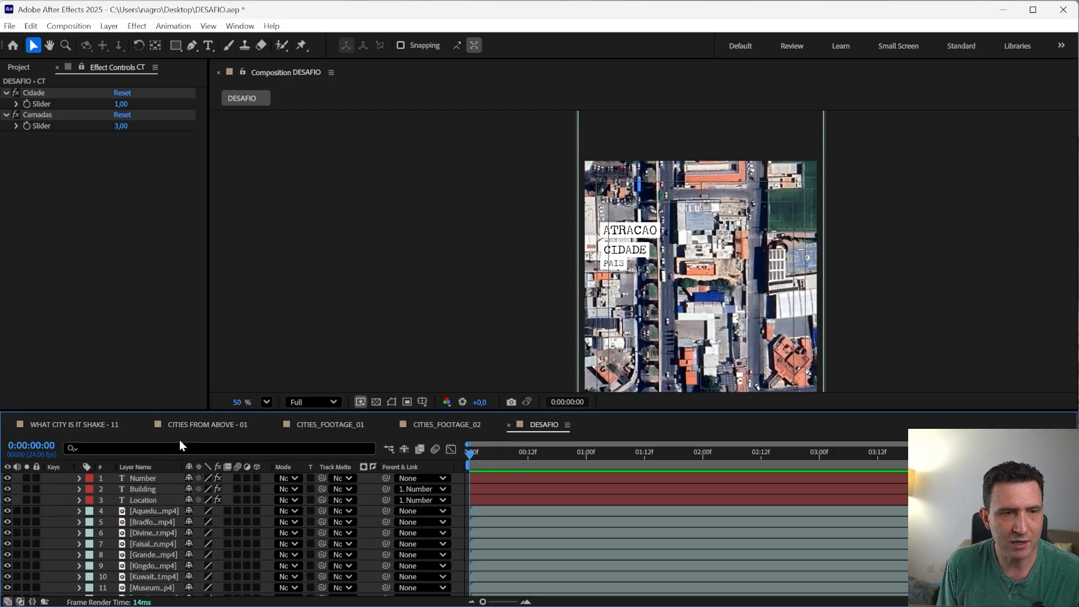
pyautogui.click(151, 489)
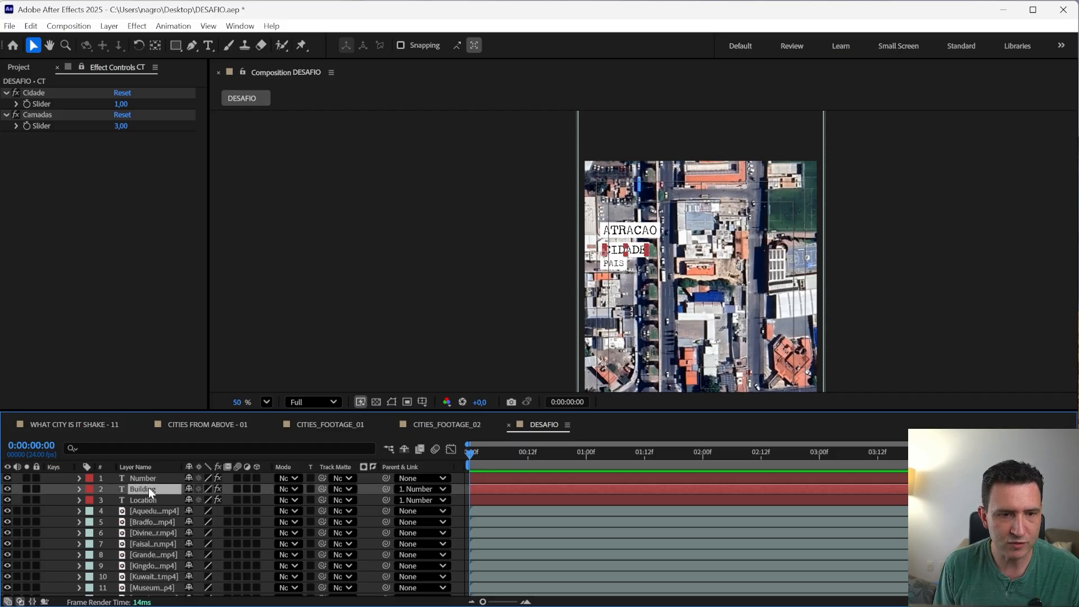
pyautogui.hotkey('ctrl', 'Up')
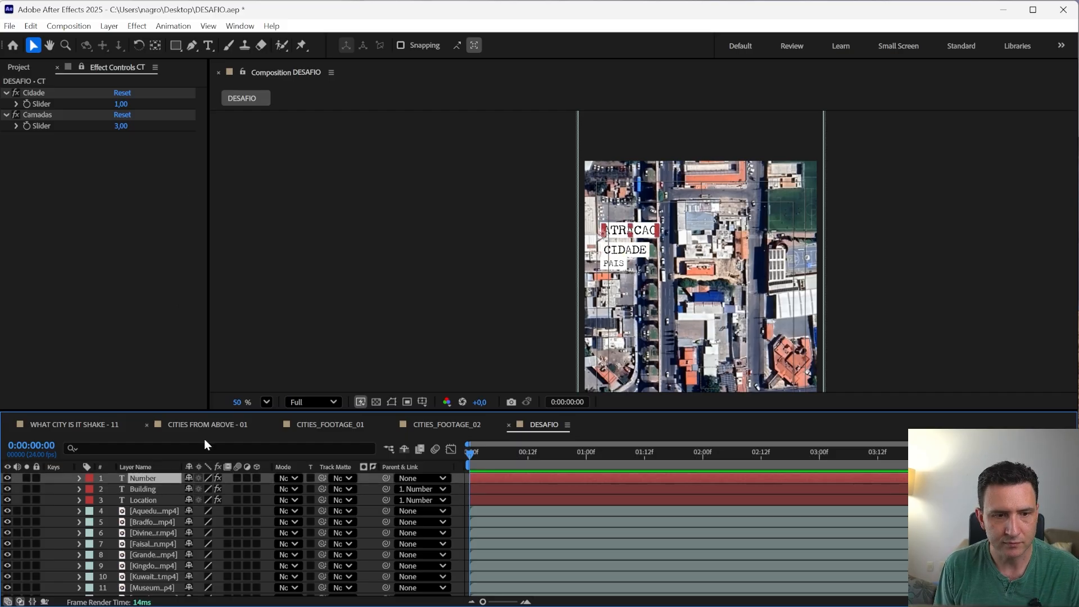
pyautogui.moveTo(181, 465); pyautogui.dragTo(304, 465)
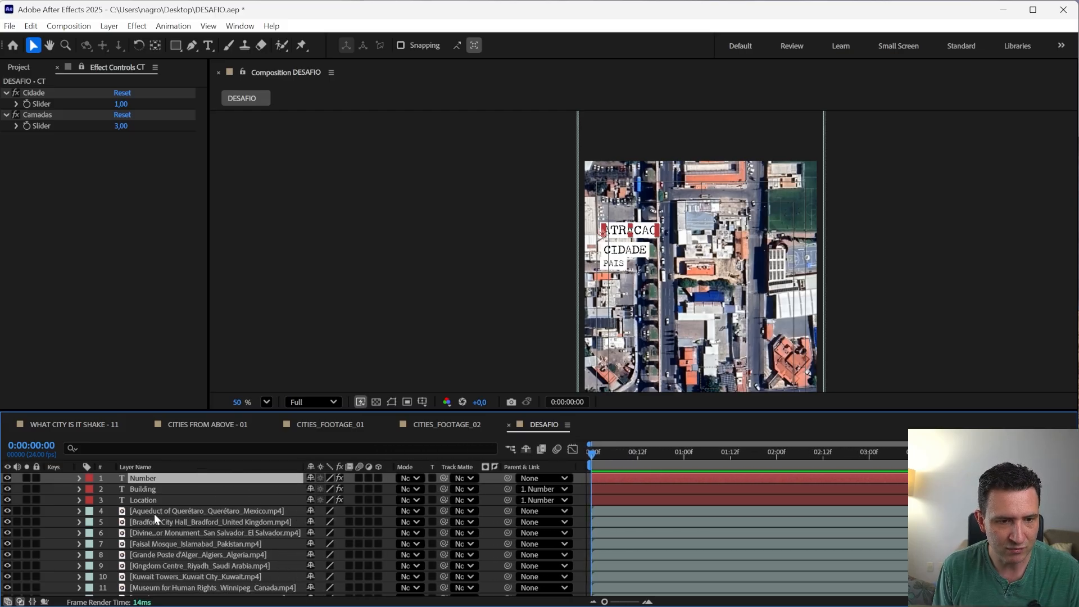
# - Examine the attraction, city and country parts of the Aqueduct of Querétaro clip's name against the text layers
pyautogui.click(154, 514)
pyautogui.press('Return')
pyautogui.click(212, 512)
pyautogui.click(245, 511)
pyautogui.moveTo(208, 511); pyautogui.dragTo(123, 522)
pyautogui.click(142, 491)
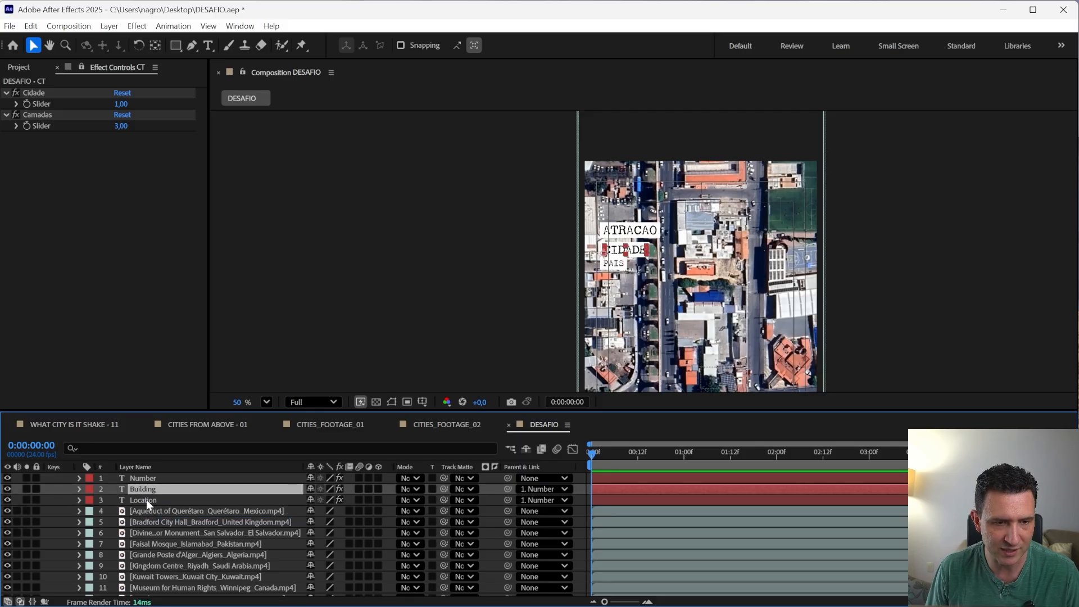
# - Link the Number layer's Source Text to the Aqueduct of Querétaro clip layer and reveal the resulting expression
pyautogui.click(140, 478)
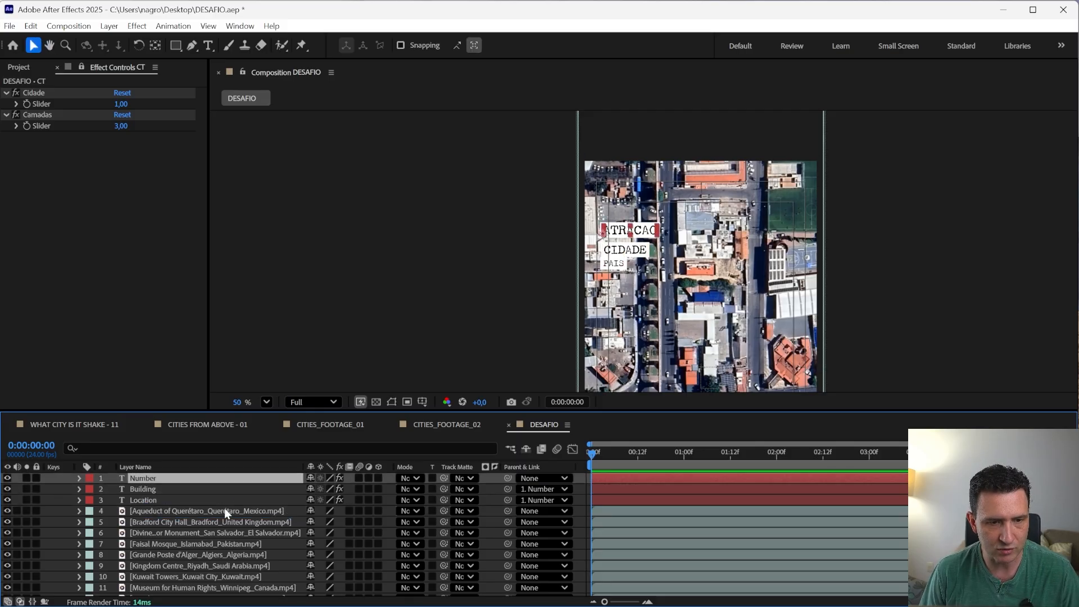
pyautogui.click(78, 478)
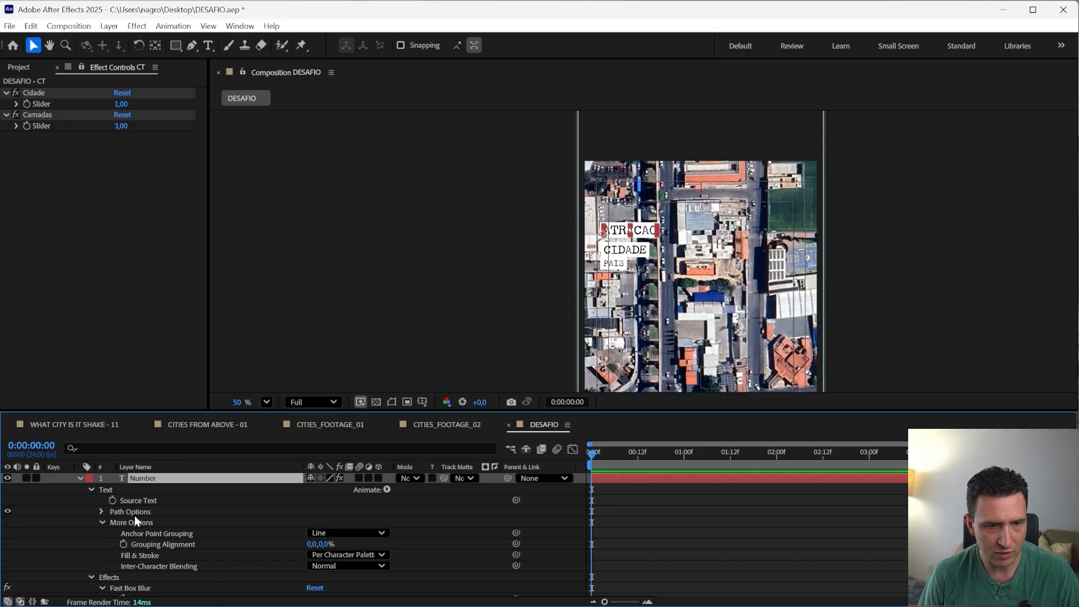
pyautogui.moveTo(515, 499); pyautogui.dragTo(153, 569)
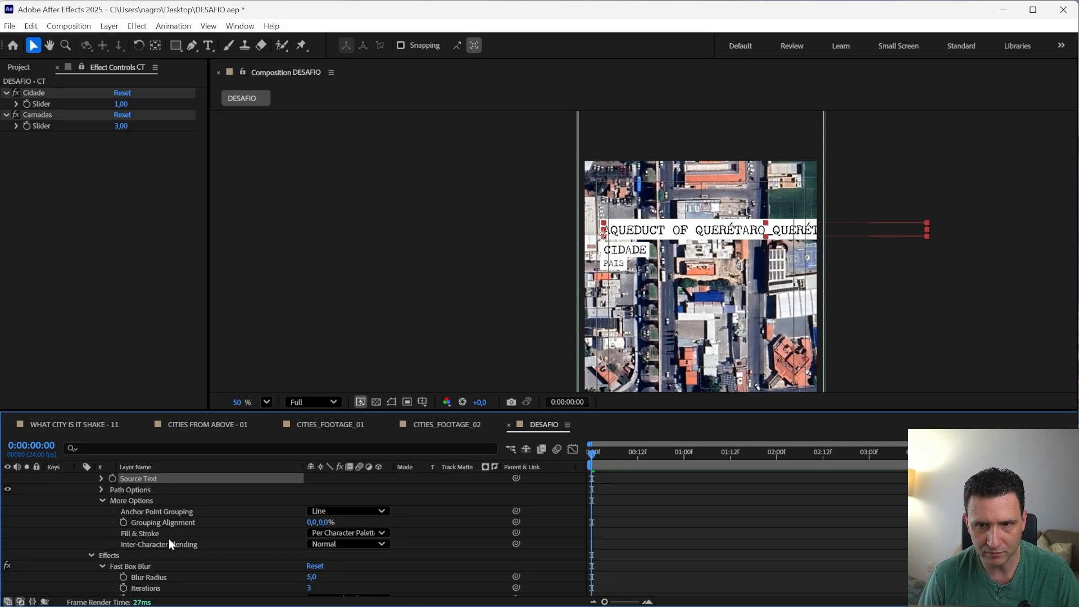
pyautogui.click(63, 509)
pyautogui.scroll(1, 84, 497)
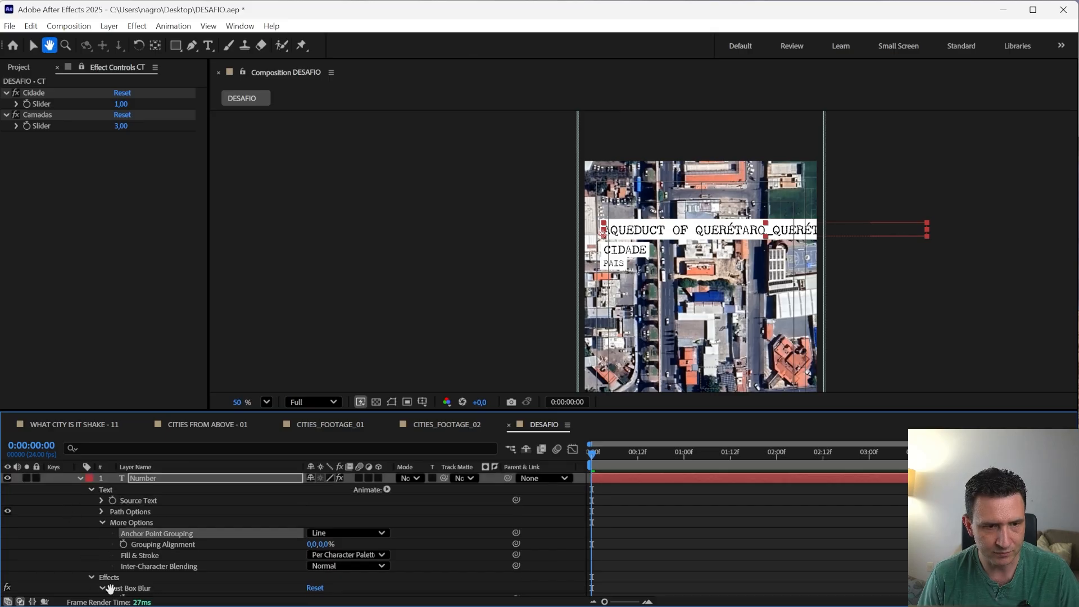
pyautogui.click(102, 500)
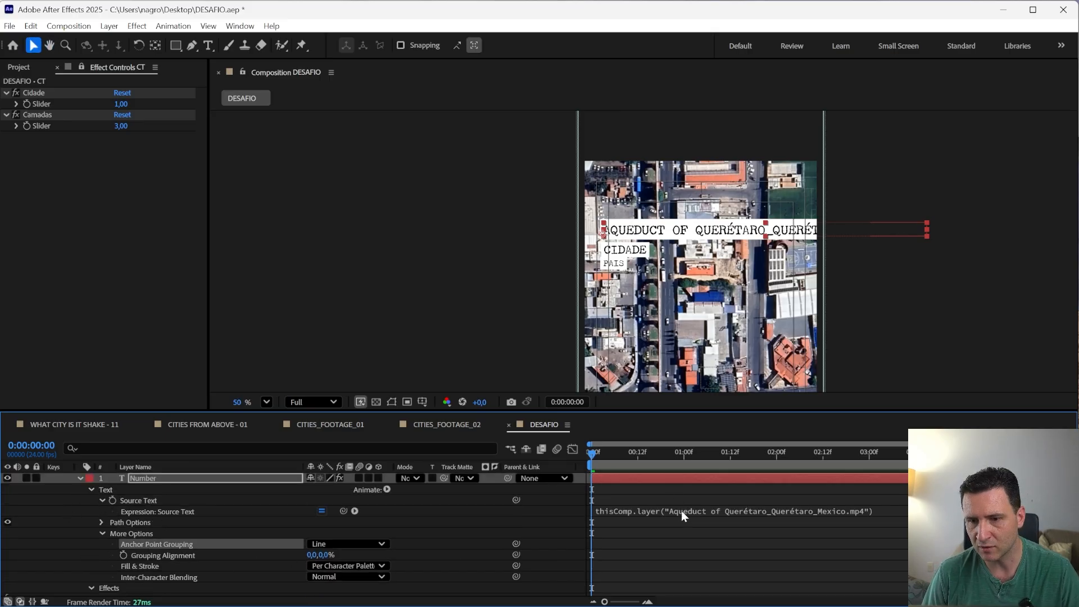
# - Inspect the Source Text expression and temporarily shift the caption sideways to read its end, undoing the move
pyautogui.click(613, 512)
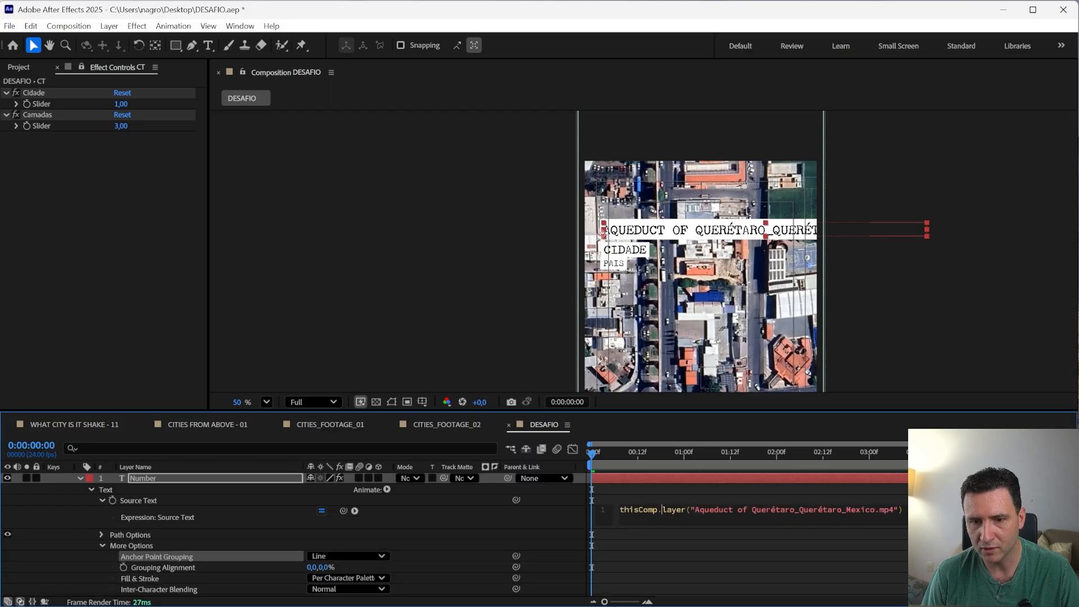
pyautogui.click(778, 484)
pyautogui.click(770, 478)
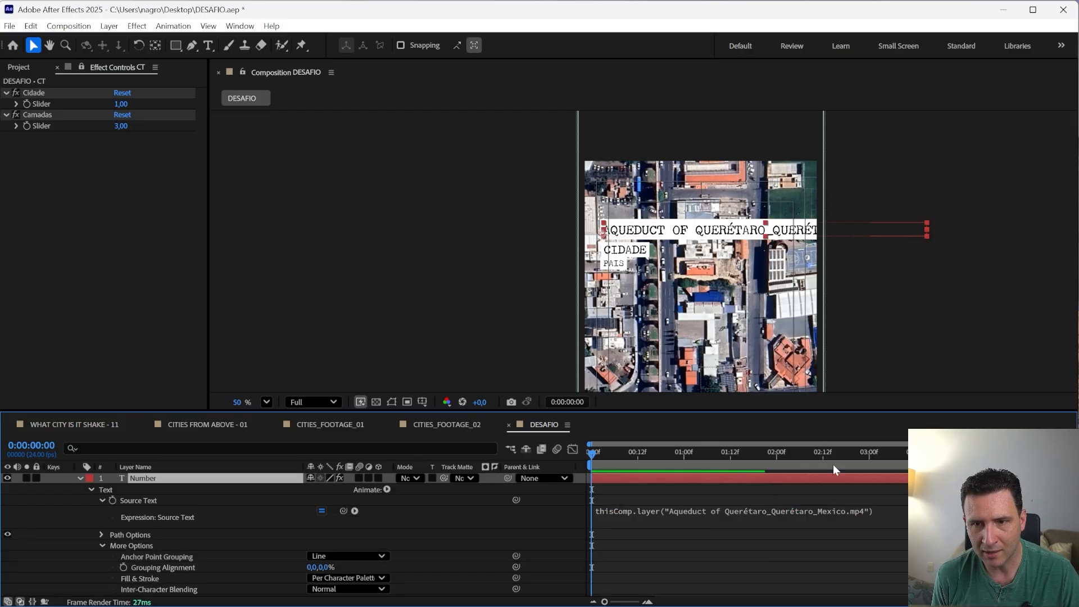
pyautogui.moveTo(709, 232); pyautogui.dragTo(532, 233)
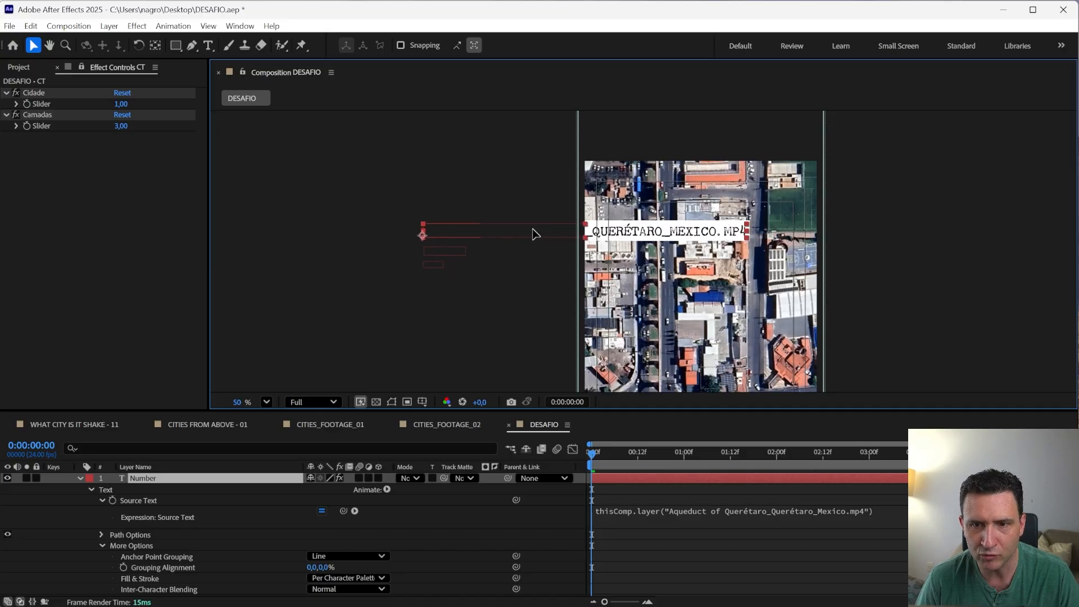
pyautogui.hotkey('ctrl', 'z')
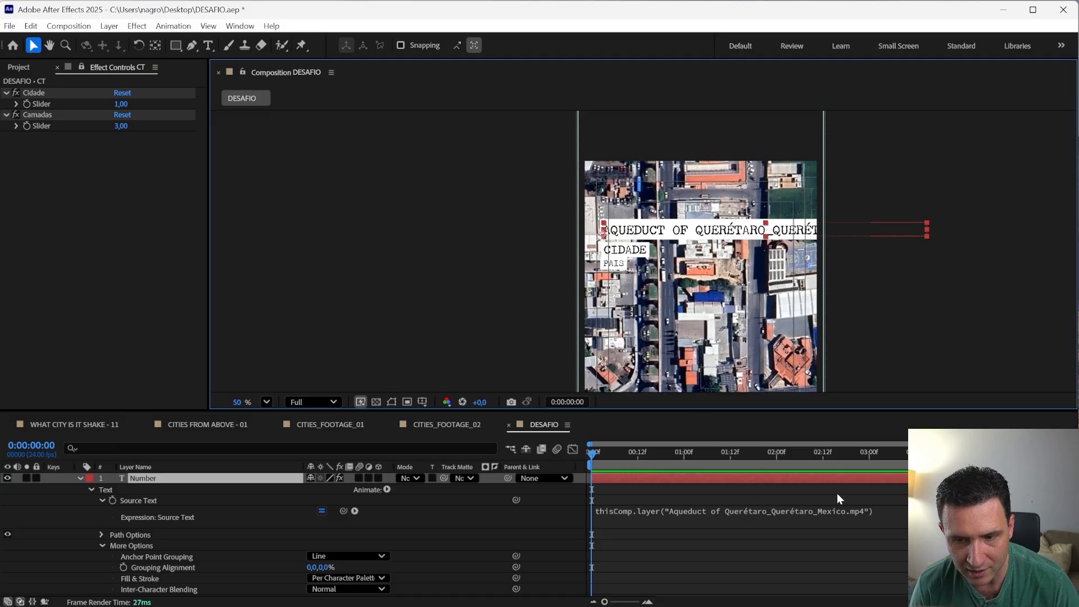
# - Try appending a .slice() call to the layer reference in the Number layer's Source Text expression and review the error
pyautogui.click(864, 511)
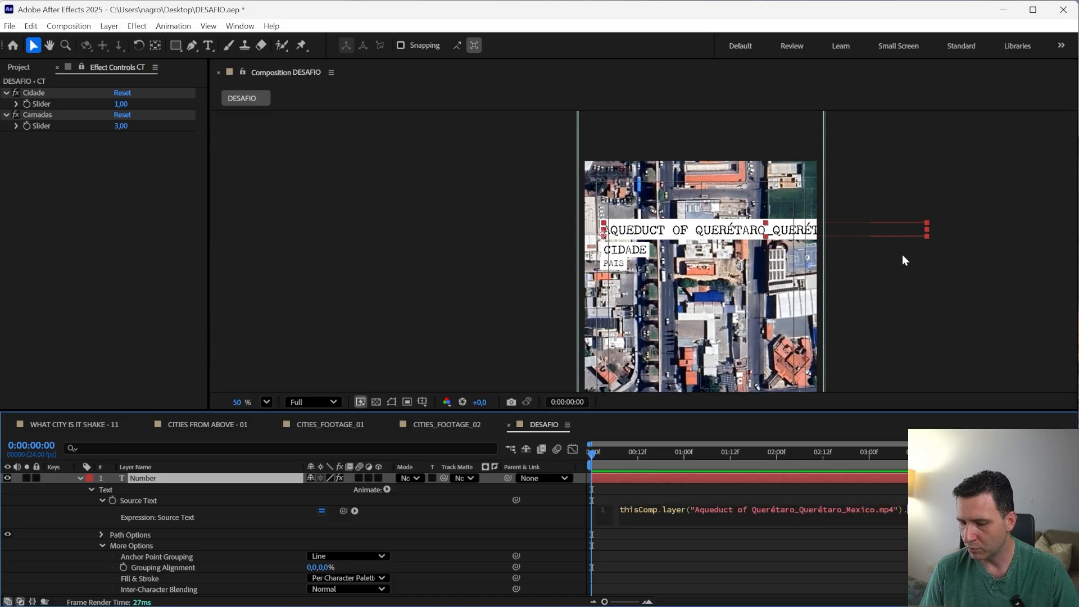
pyautogui.write('.')
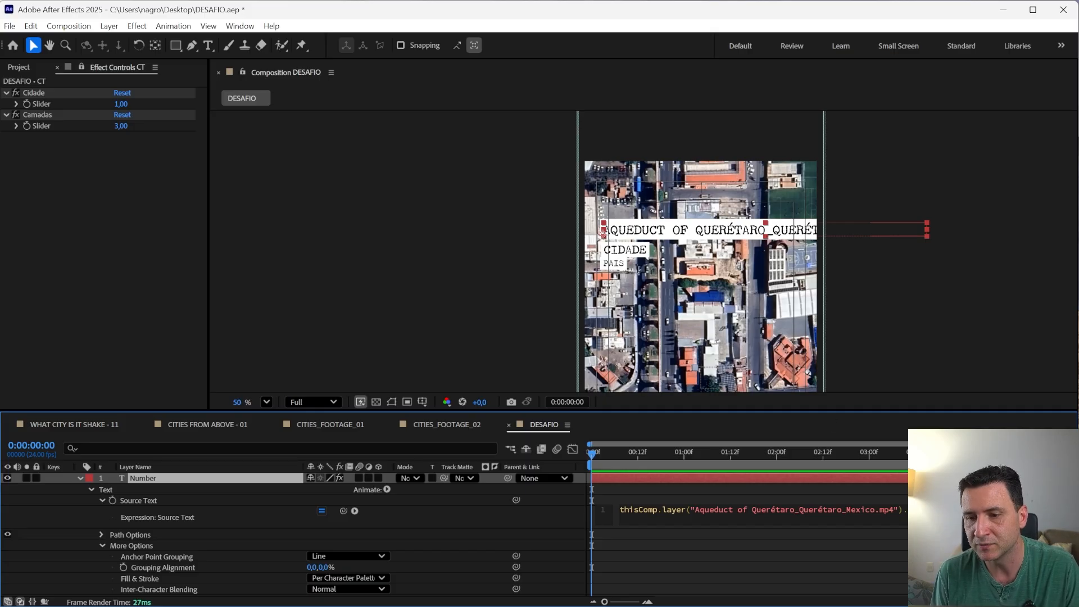
pyautogui.click(955, 534)
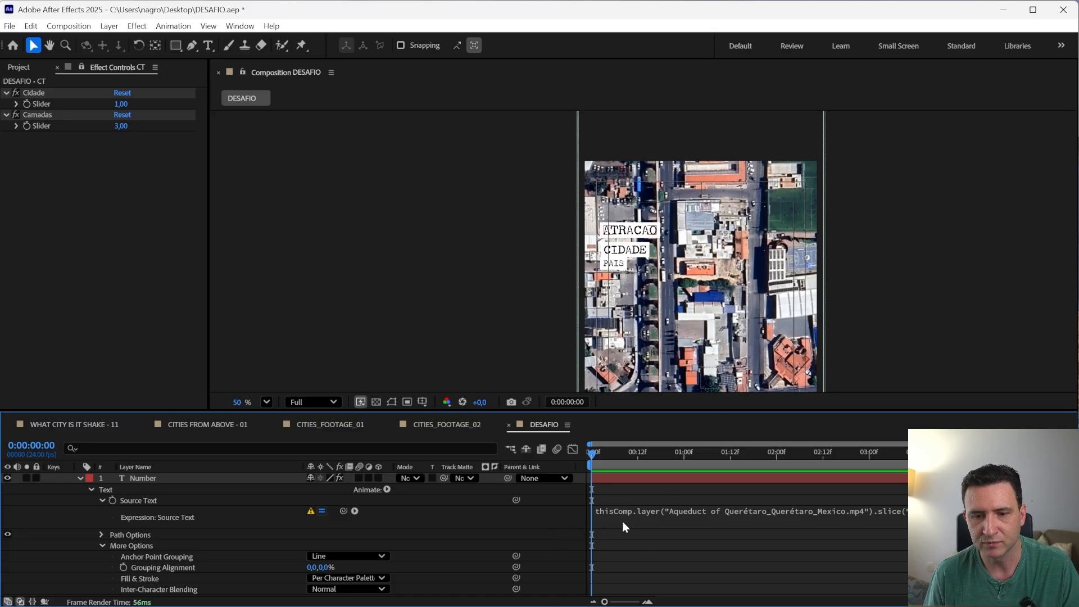
pyautogui.click(654, 512)
pyautogui.click(666, 501)
pyautogui.click(707, 522)
pyautogui.click(880, 509)
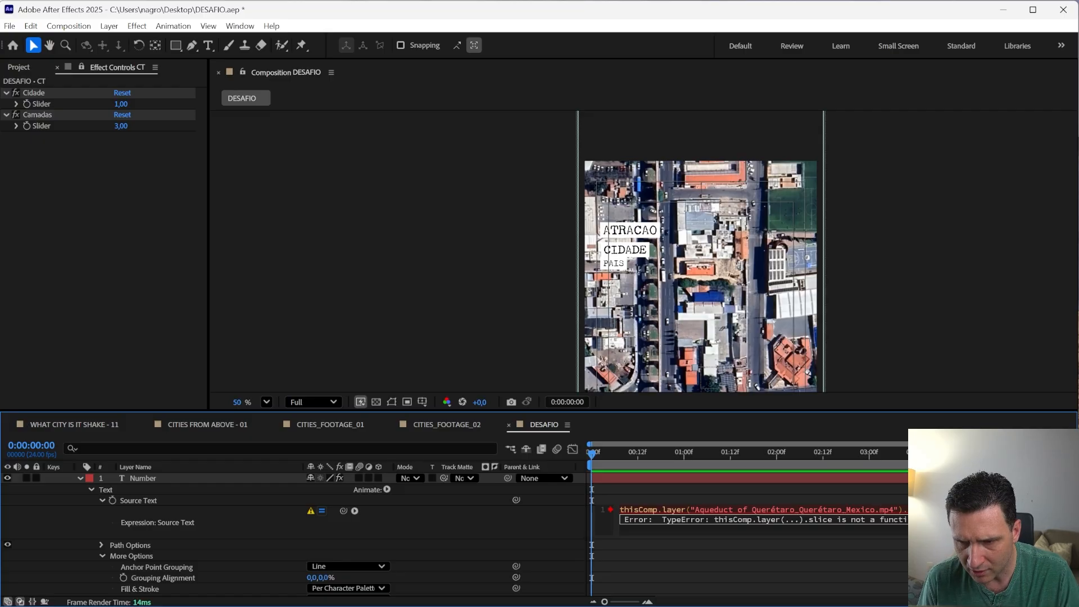
# - Remove the slice call from the Number layer's Source Text expression
pyautogui.press('Escape')
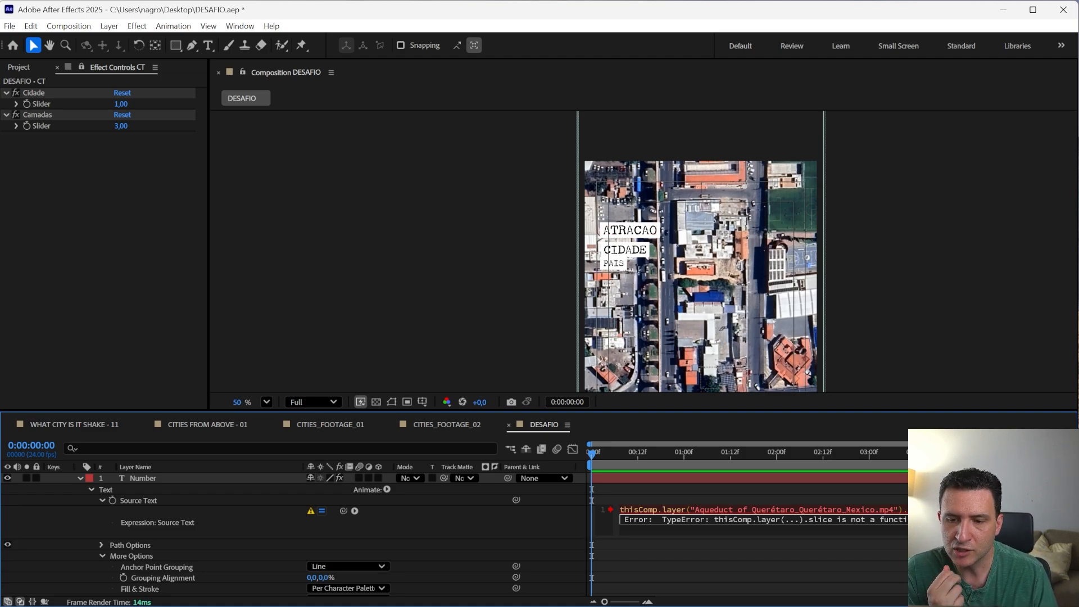
pyautogui.press('BackSpace')
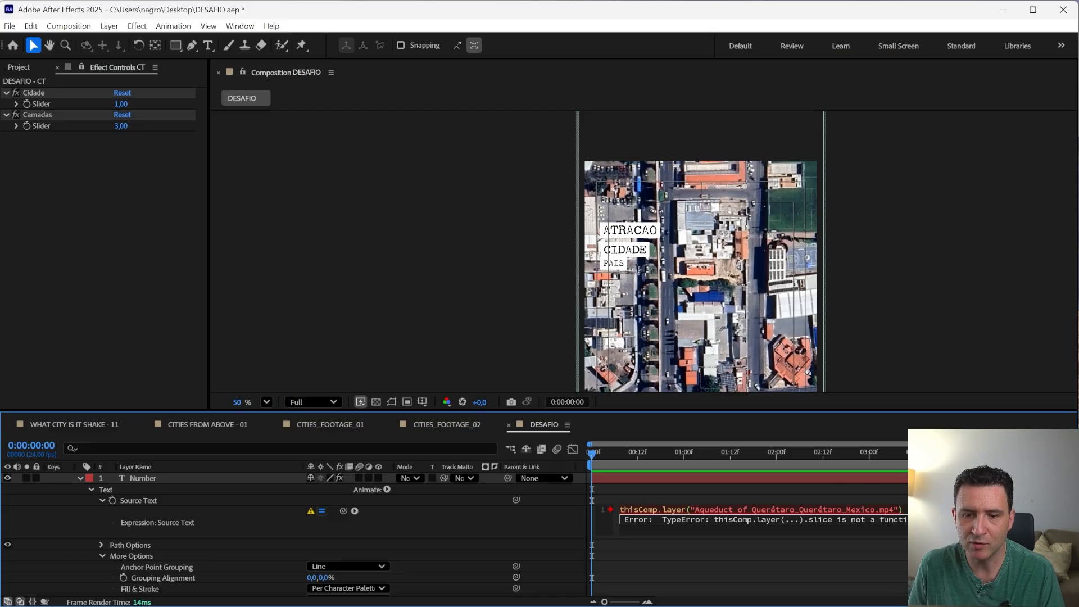
pyautogui.press('KP_Enter')
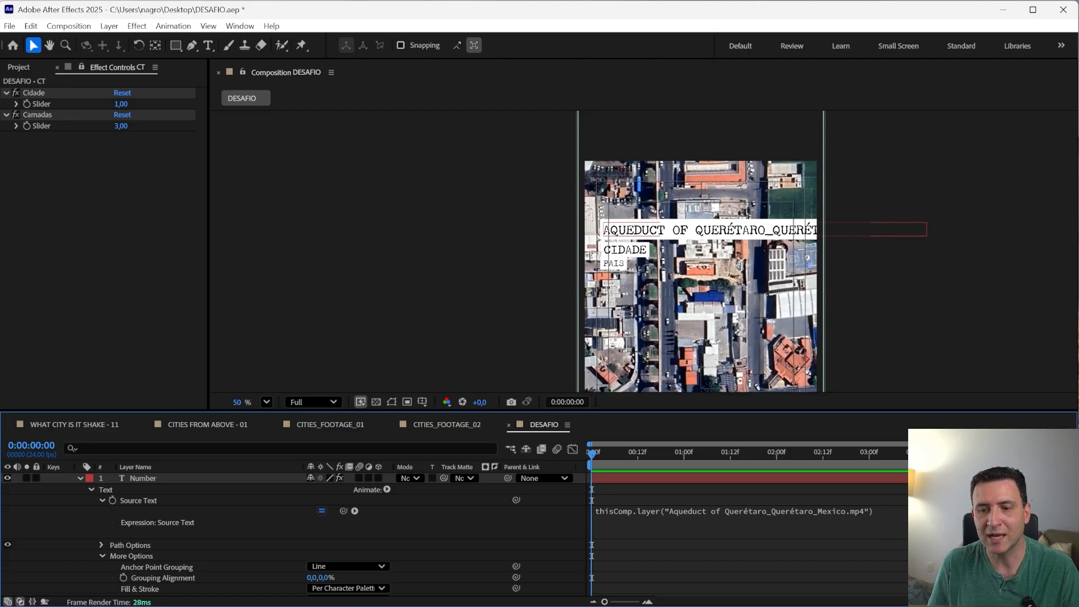
# - Restore the slice call and insert .name before it in the Number layer's Source Text expression
pyautogui.hotkey('ctrl', 'z')
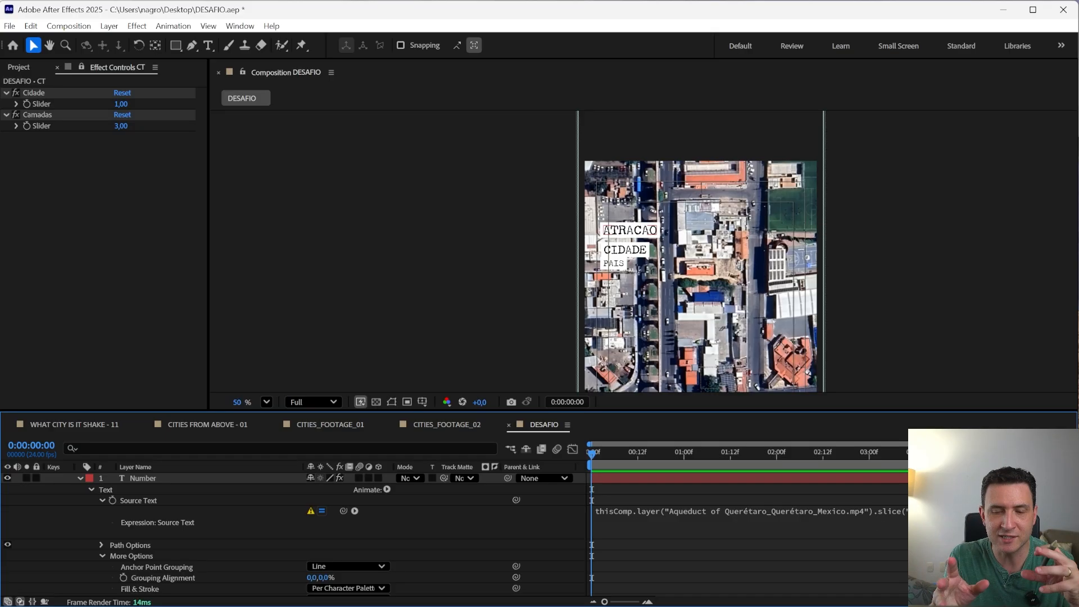
pyautogui.click(893, 520)
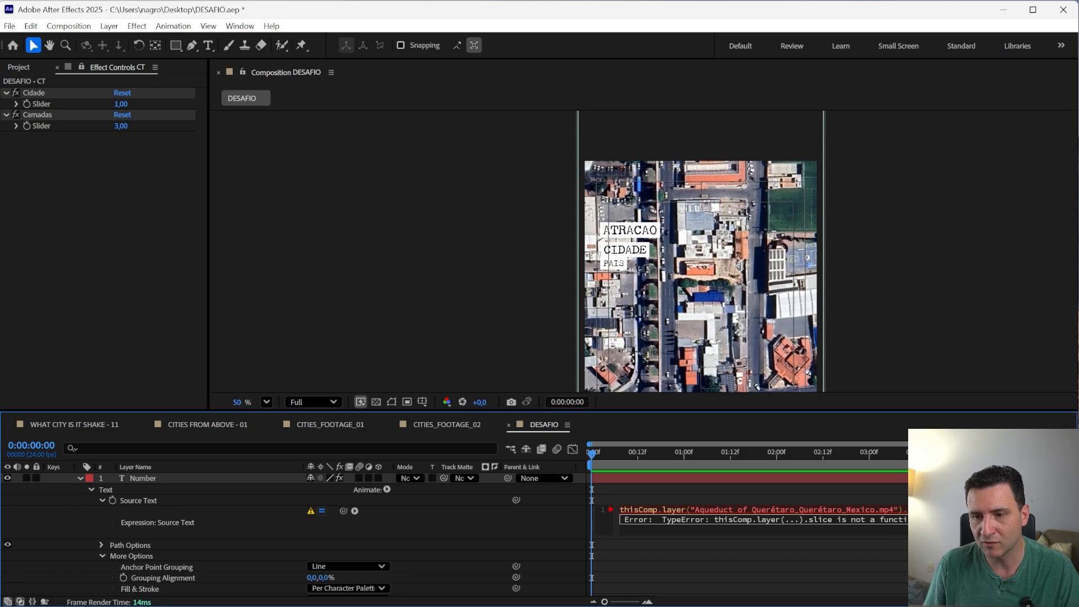
pyautogui.press('KP_Enter')
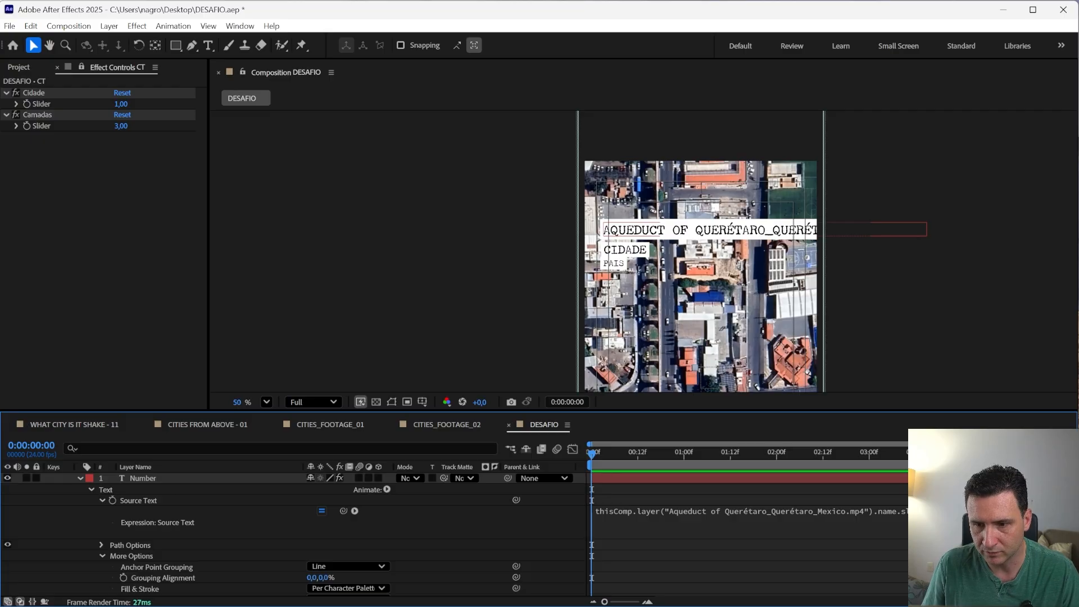
# - Try returning the first, second and third single characters of the clip name in the Number layer's expression
pyautogui.click(895, 511)
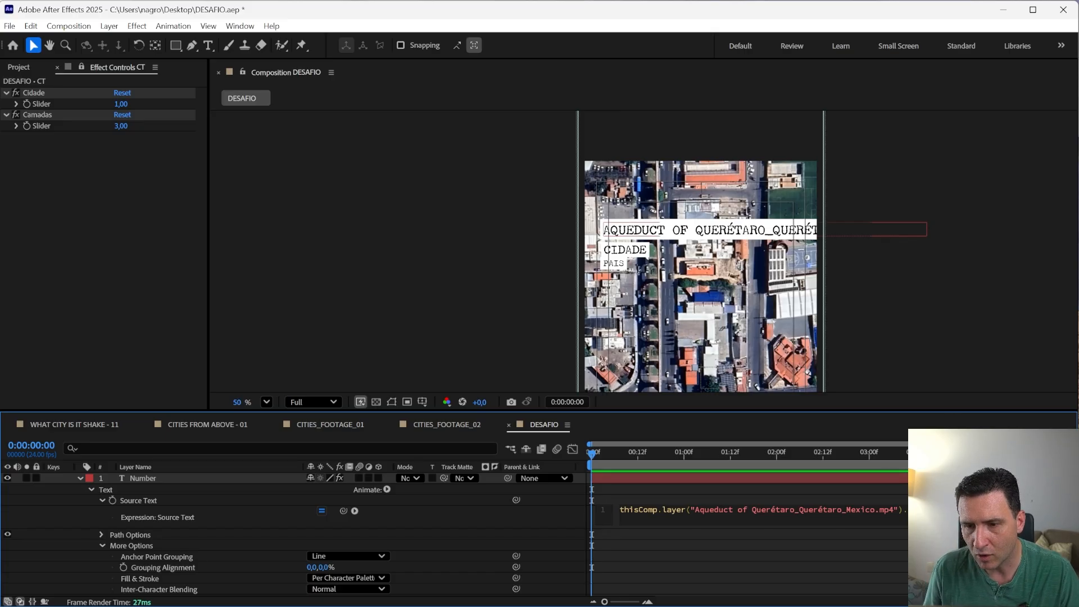
pyautogui.click(926, 422)
pyautogui.click(751, 511)
pyautogui.click(751, 511)
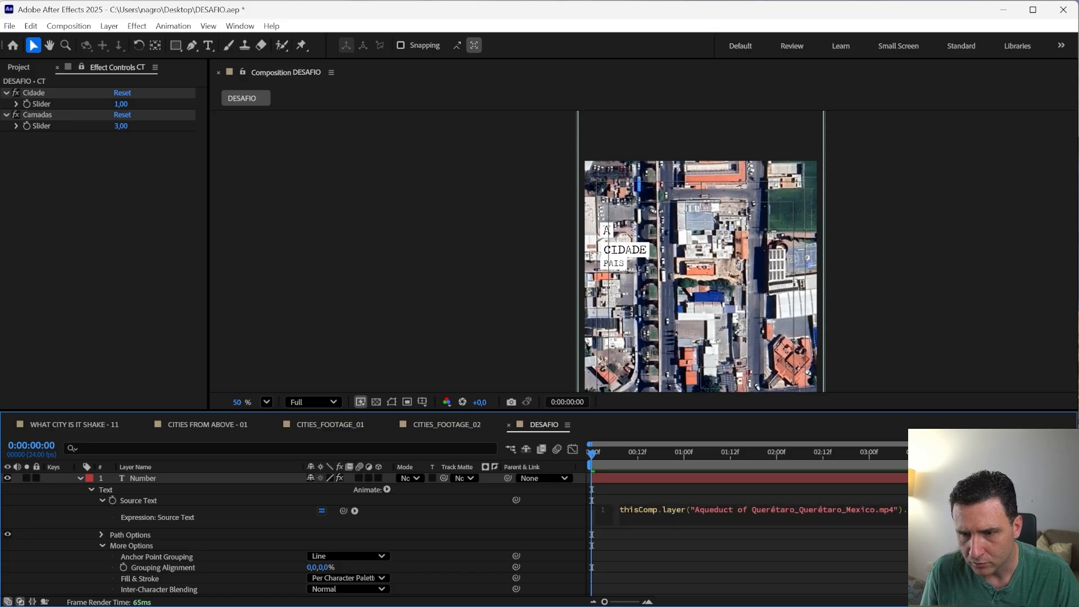
pyautogui.press('KP_Enter')
pyautogui.click(900, 510)
pyautogui.click(899, 509)
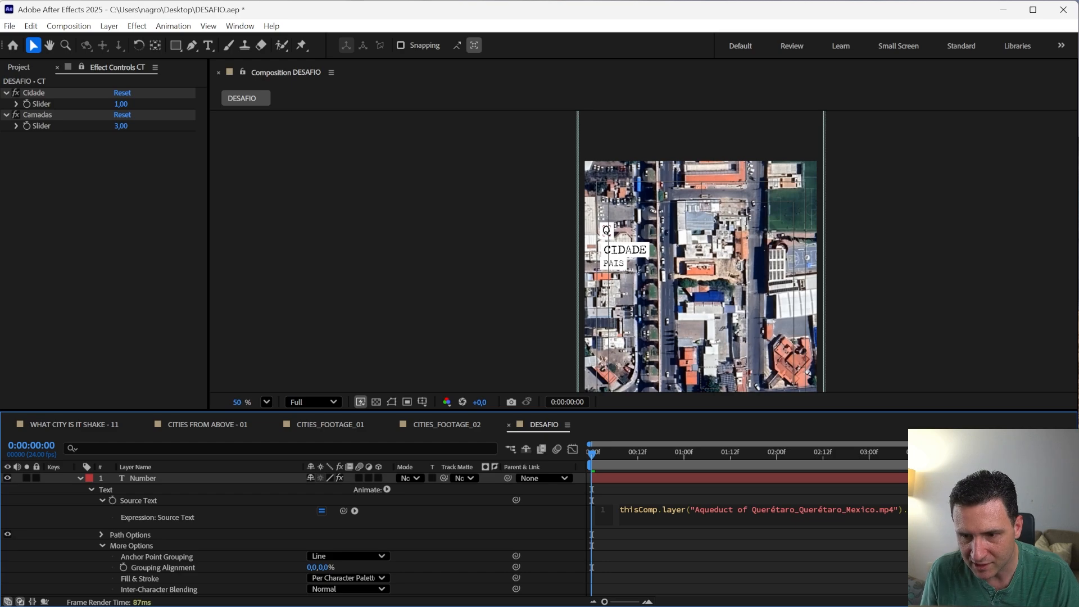
pyautogui.press('KP_Enter')
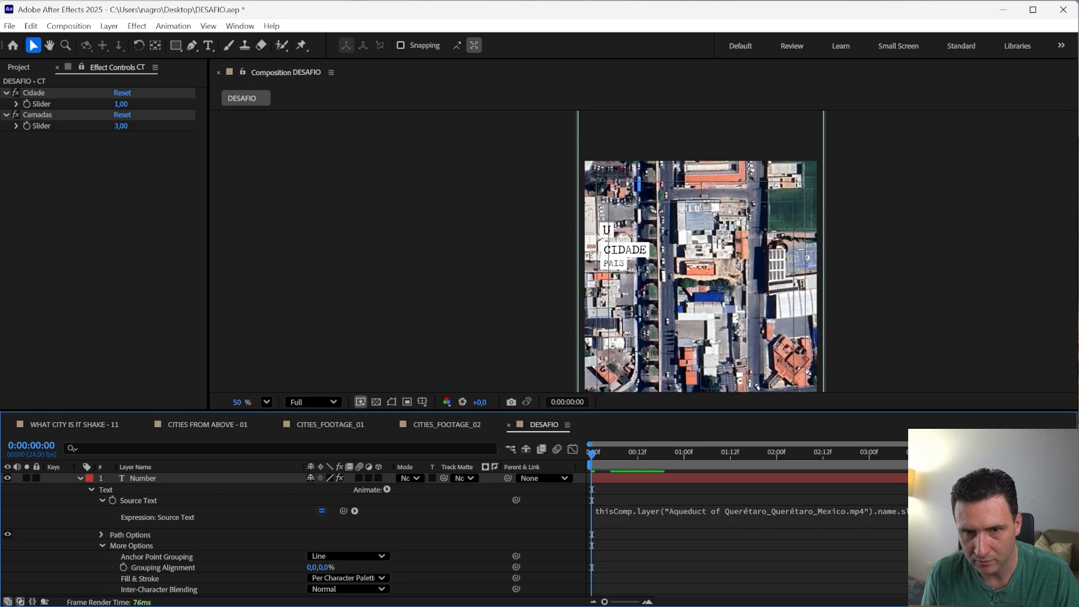
# - Replace slice with split in the Number layer's Source Text expression so the clip name is divided at its underscores
pyautogui.click(791, 511)
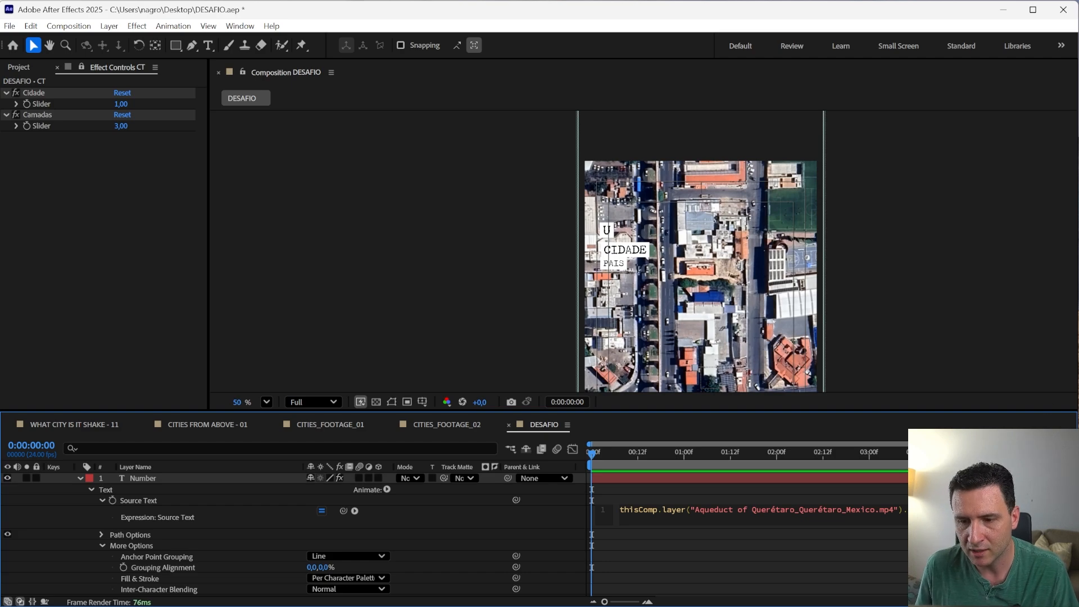
pyautogui.press('KP_Enter')
pyautogui.click(900, 511)
pyautogui.click(899, 511)
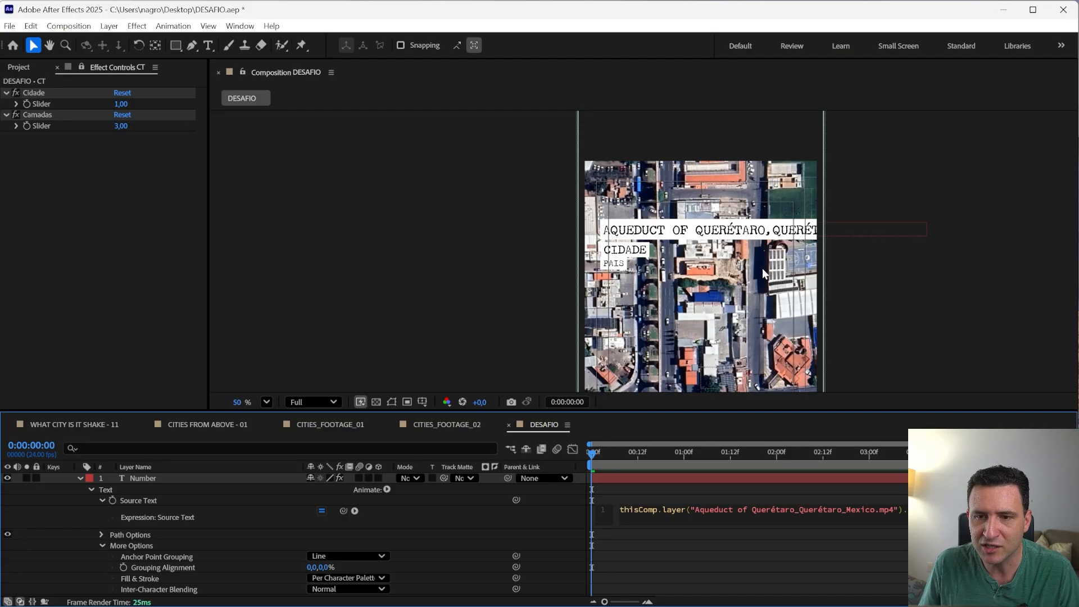
# - Temporarily shift the split caption sideways to read its hidden end, and undo the move
pyautogui.click(883, 476)
pyautogui.click(880, 477)
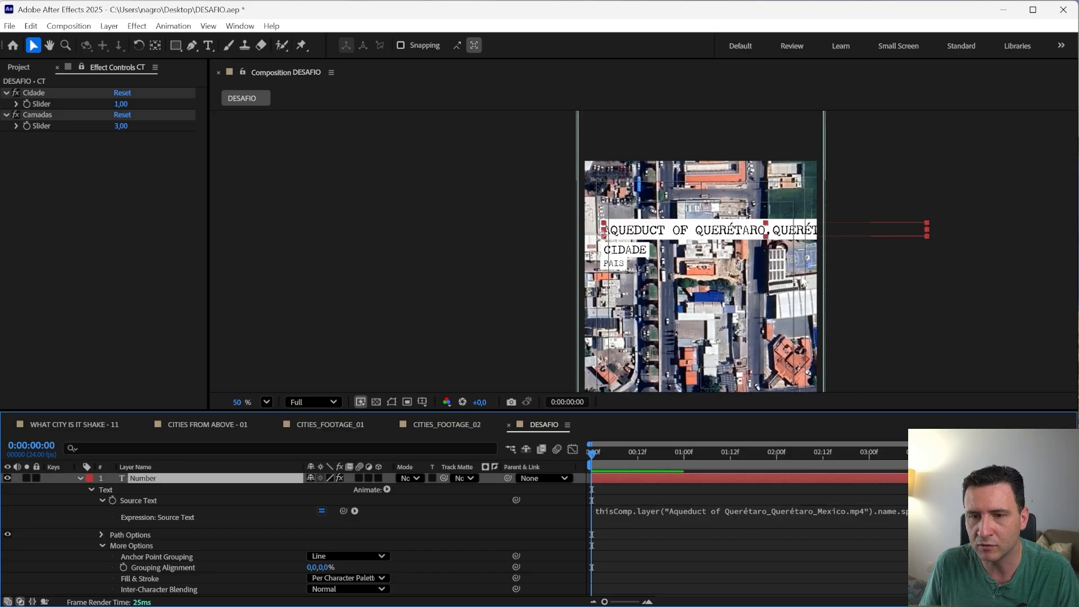
pyautogui.moveTo(757, 238); pyautogui.dragTo(646, 245)
pyautogui.hotkey('ctrl', 'z')
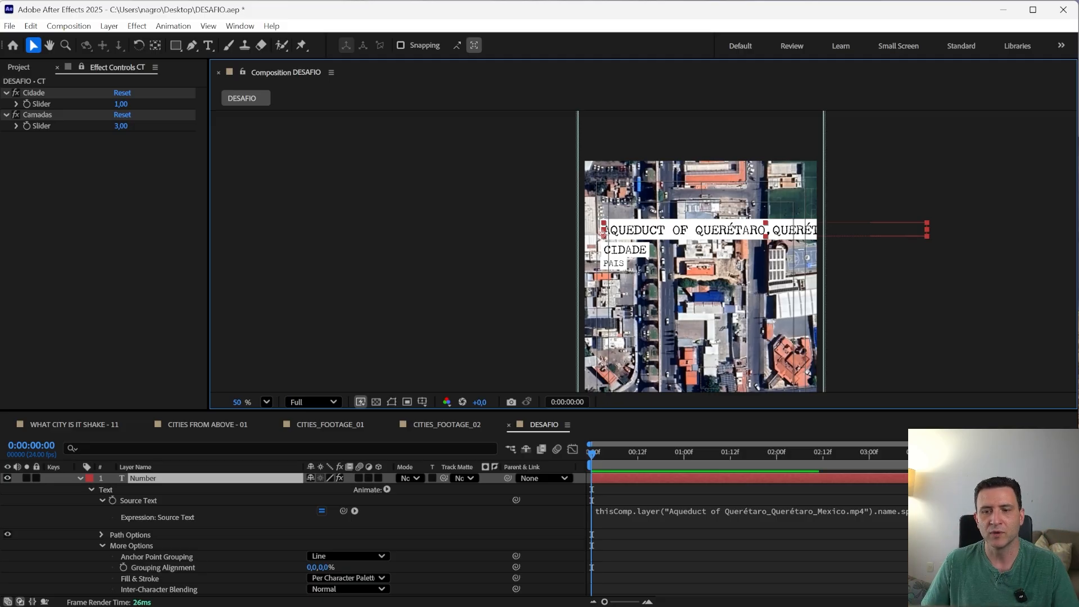
# - Index the underscore split in the Number layer's Source Text expression to return the first, second and third parts of the clip name in turn
pyautogui.click(753, 511)
pyautogui.click(753, 509)
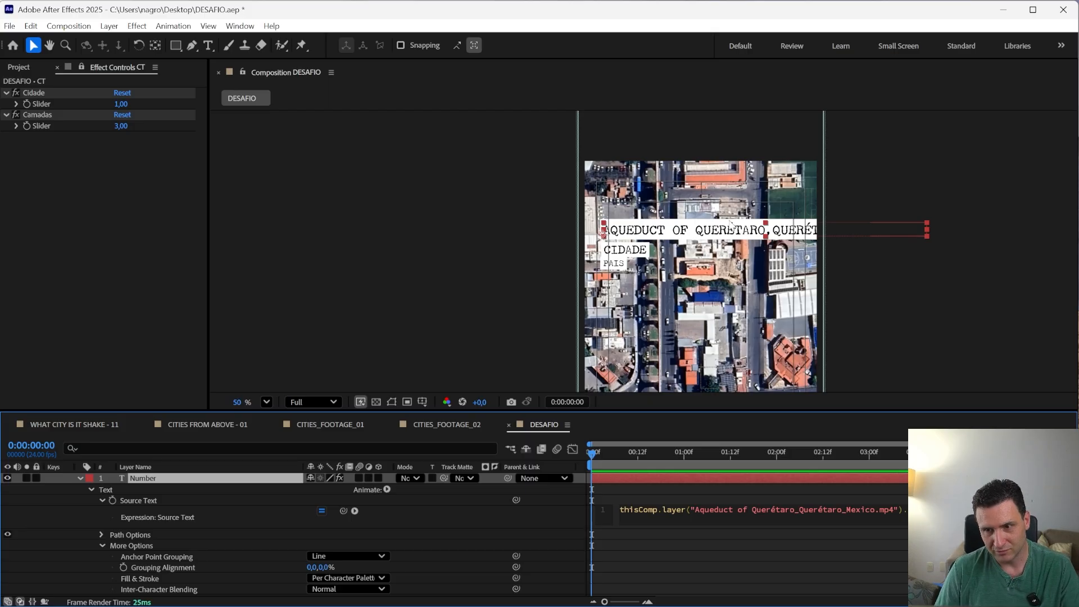
pyautogui.click(781, 274)
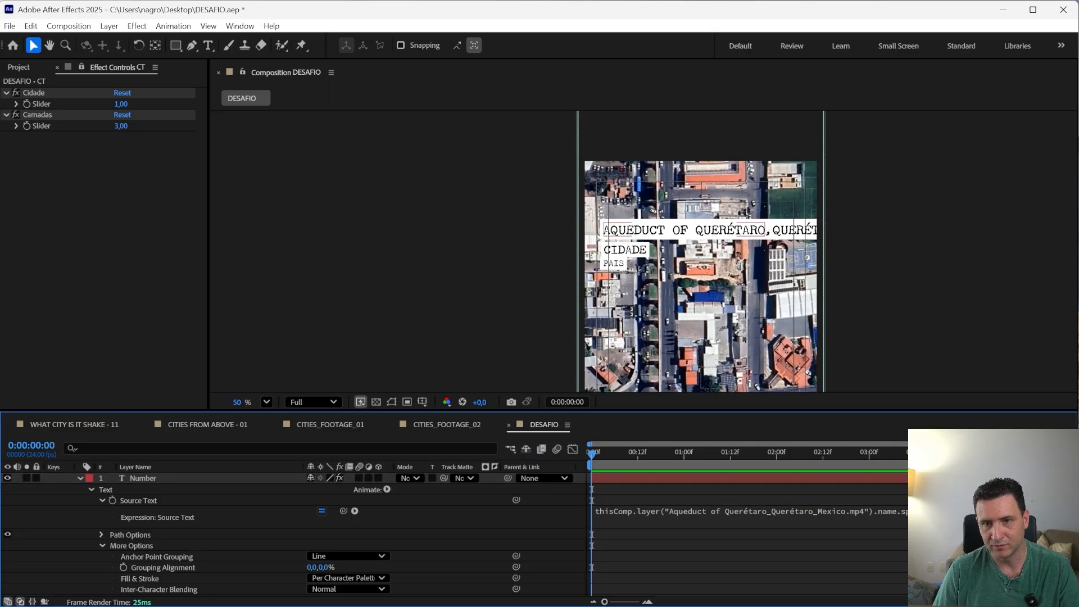
pyautogui.click(752, 511)
pyautogui.click(752, 510)
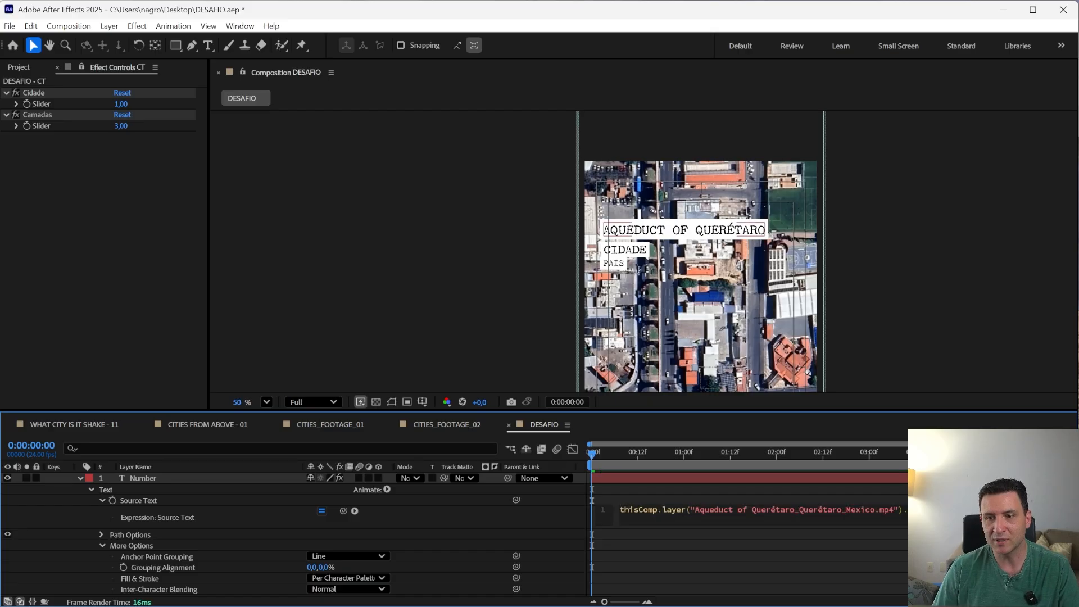
pyautogui.press('KP_Enter')
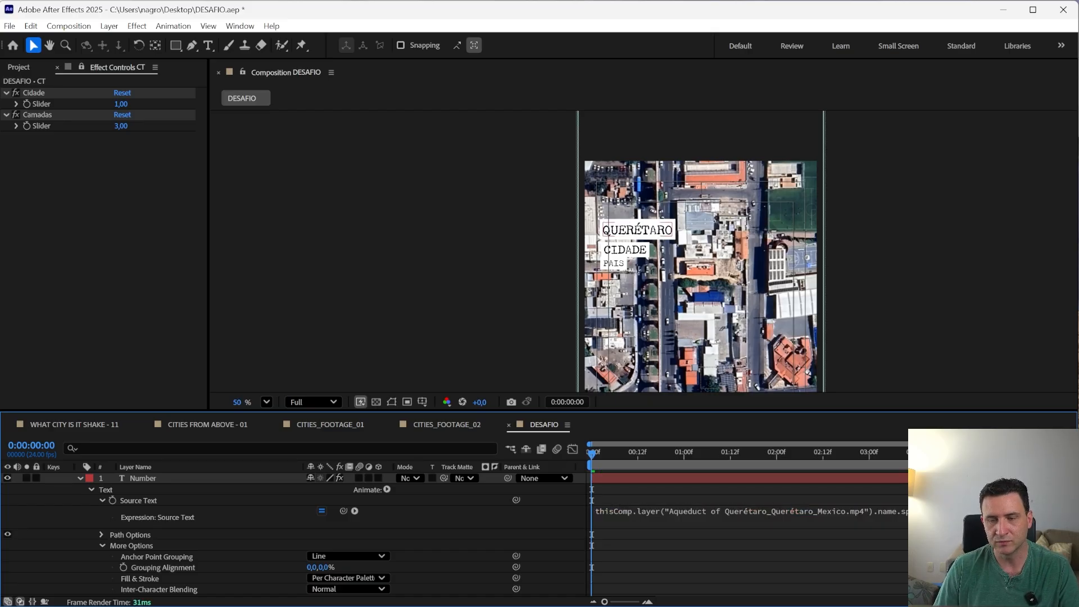
pyautogui.click(752, 509)
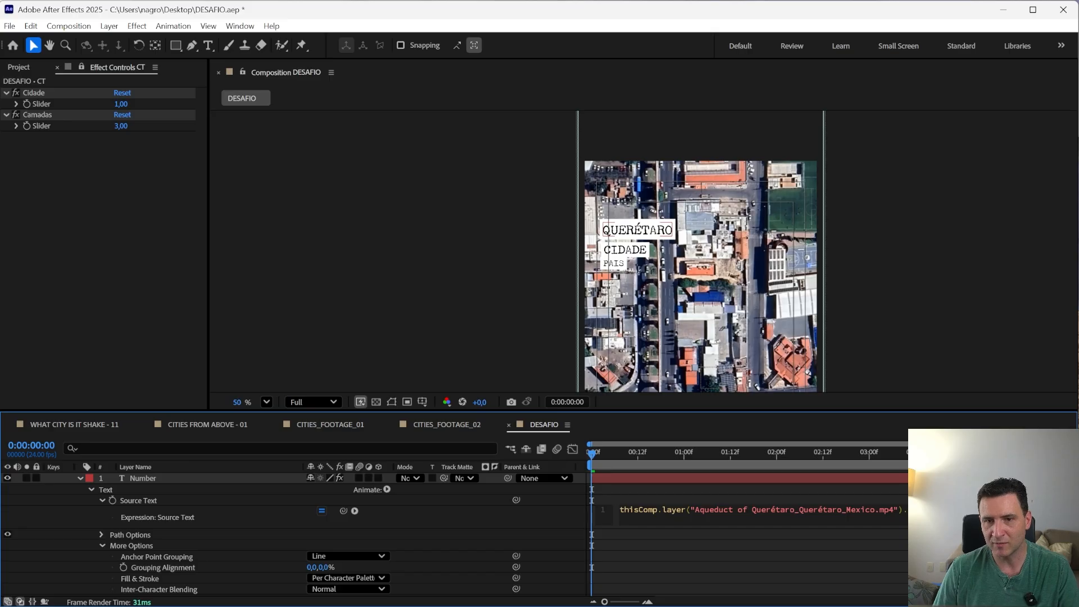
pyautogui.press('KP_Enter')
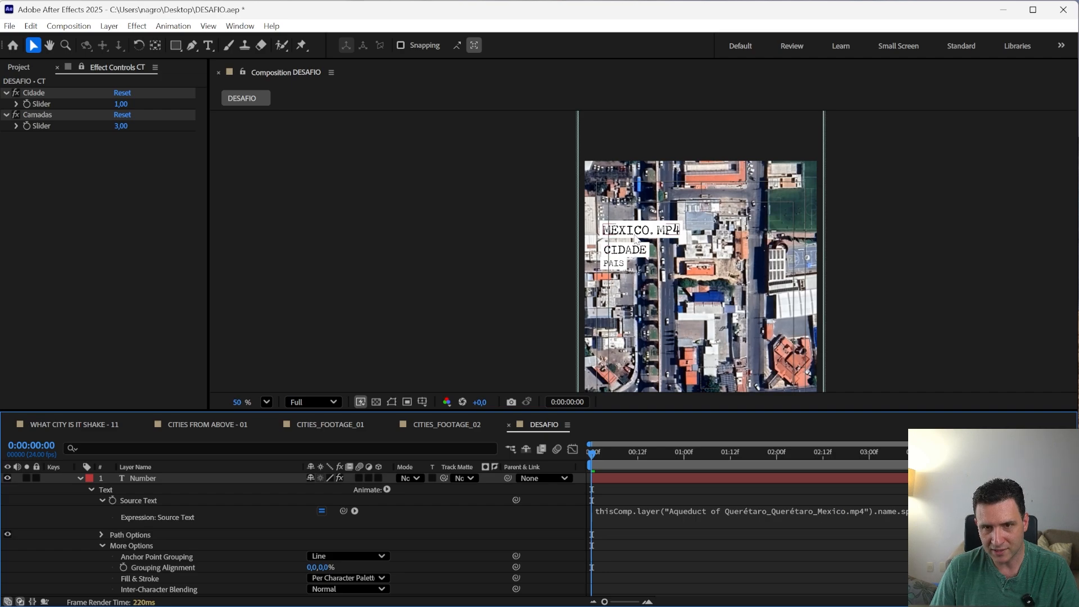
# - Switch the split index in the Number layer's expression back to the first name part, and again to the third part
pyautogui.click(695, 515)
pyautogui.click(695, 515)
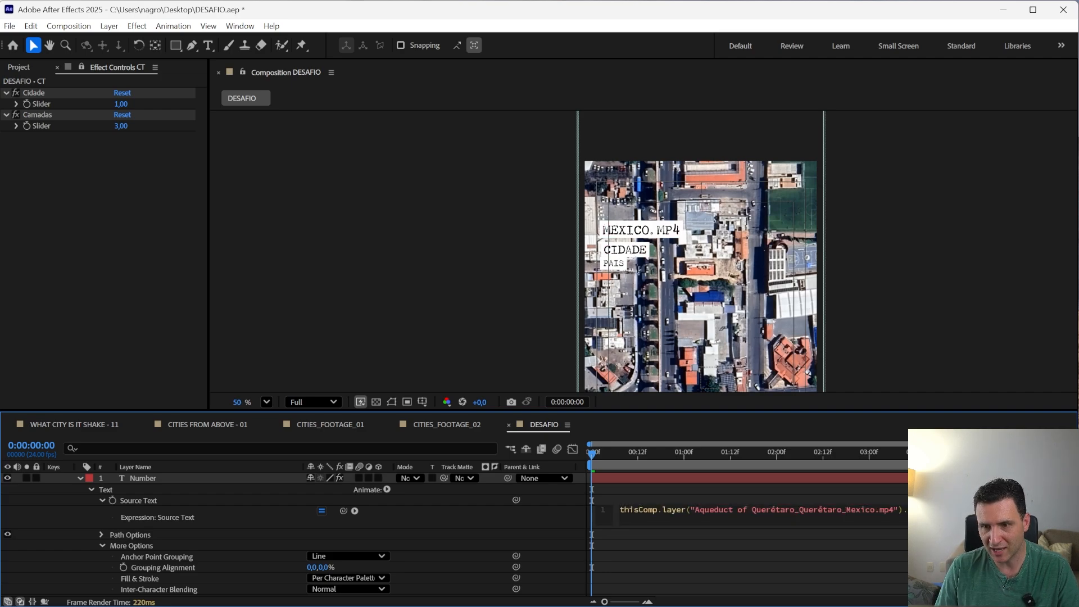
pyautogui.click(981, 426)
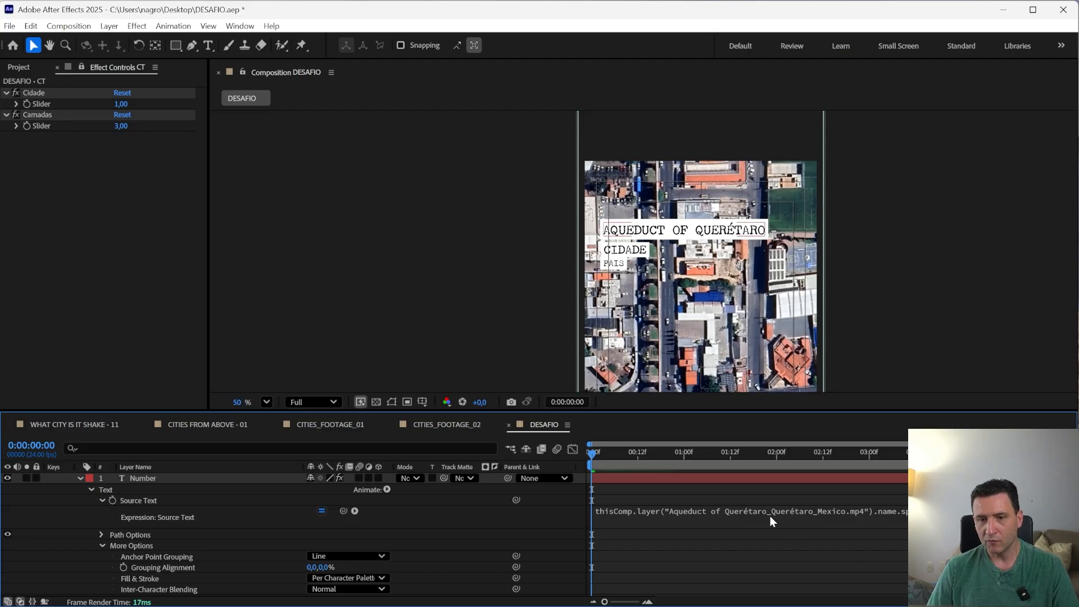
pyautogui.click(731, 512)
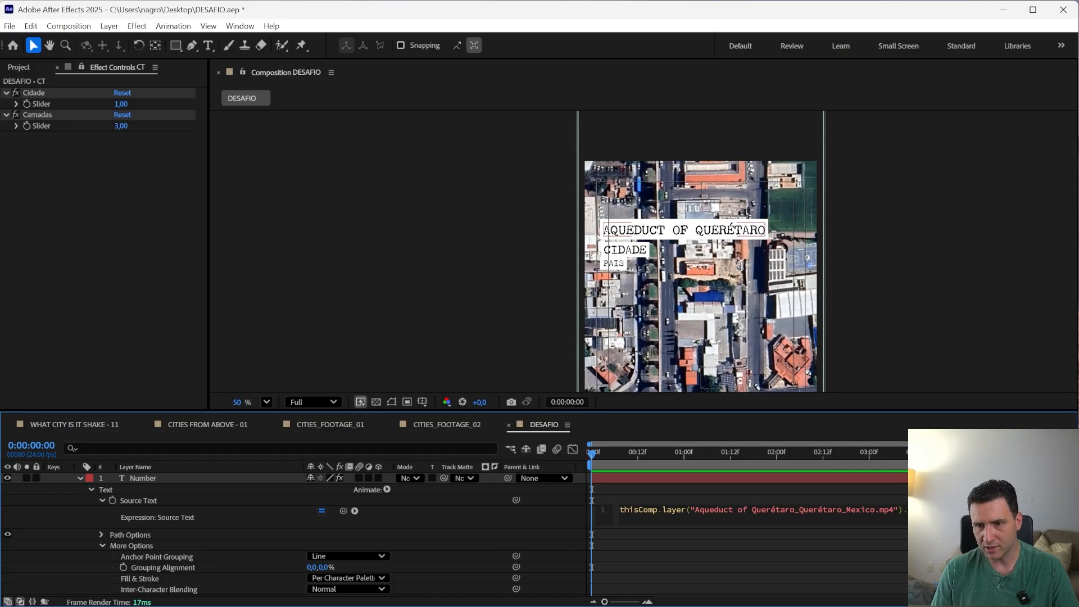
pyautogui.press('KP_Enter')
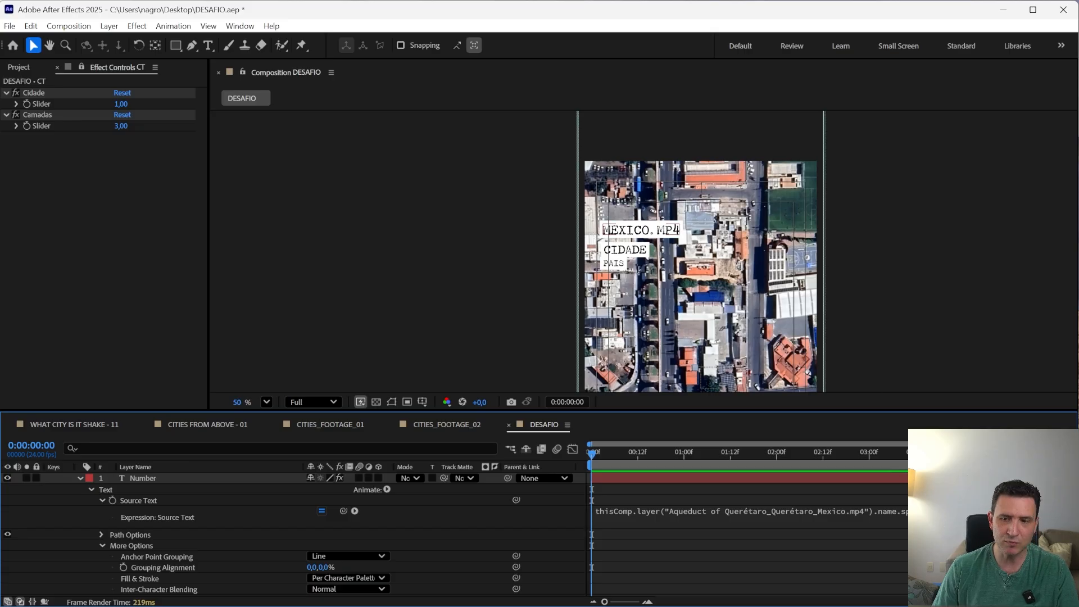
# - Split the clip name at the period instead and keep part [0], so the caption drops the .mp4 extension
pyautogui.click(752, 511)
pyautogui.click(752, 511)
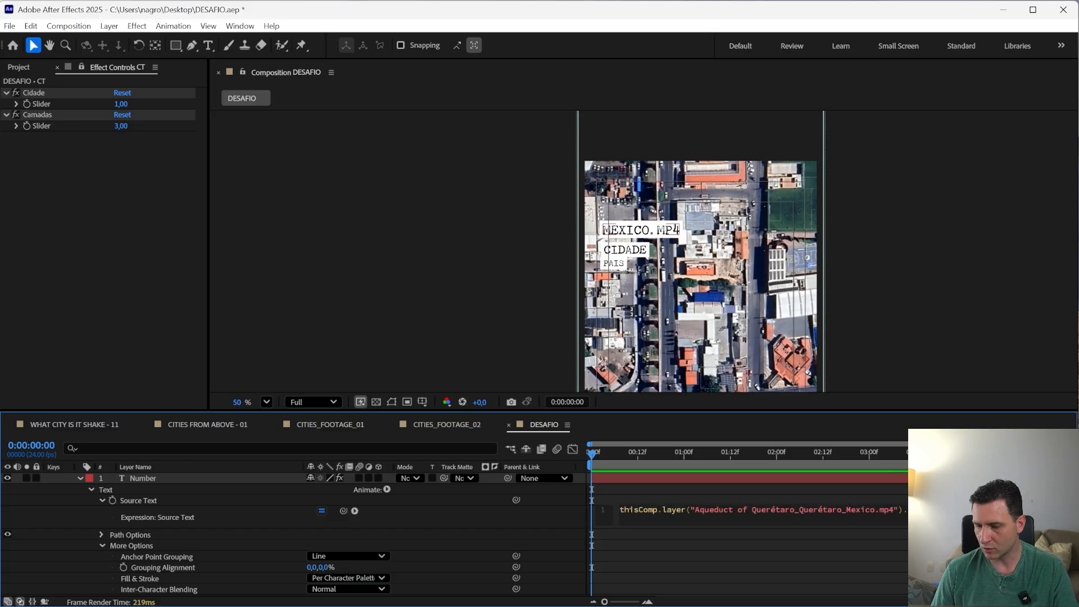
pyautogui.press('KP_Enter')
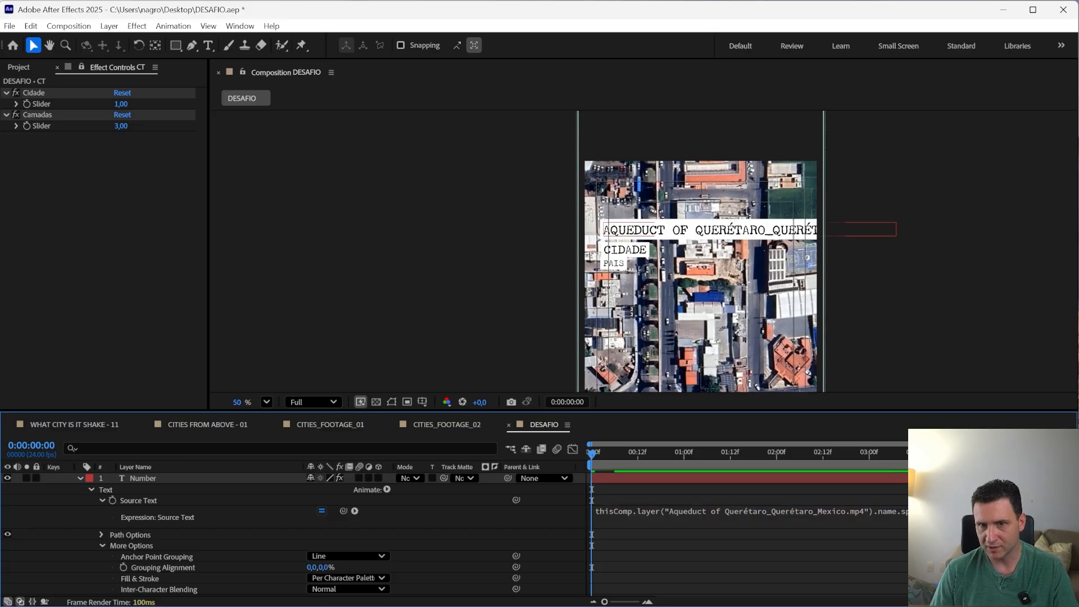
# - Move the caption sideways to check its end for the file extension, and undo the move
pyautogui.click(796, 236)
pyautogui.moveTo(796, 236); pyautogui.dragTo(934, 245)
pyautogui.hotkey('ctrl', 'z')
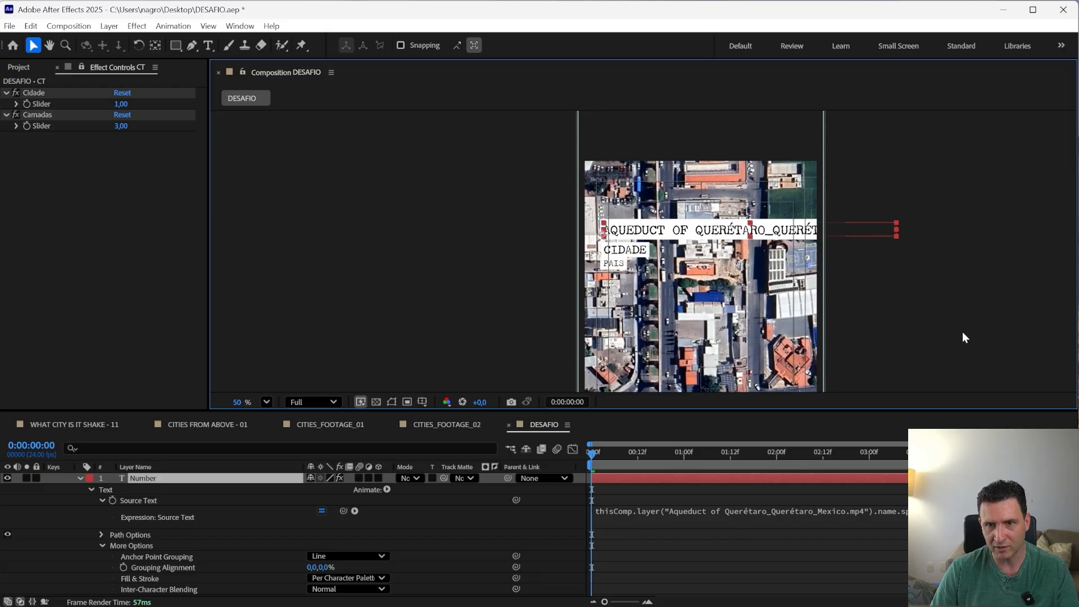
# - Assign the extension-free clip name in the Number layer's Source Text expression to a variable named mD
pyautogui.click(620, 511)
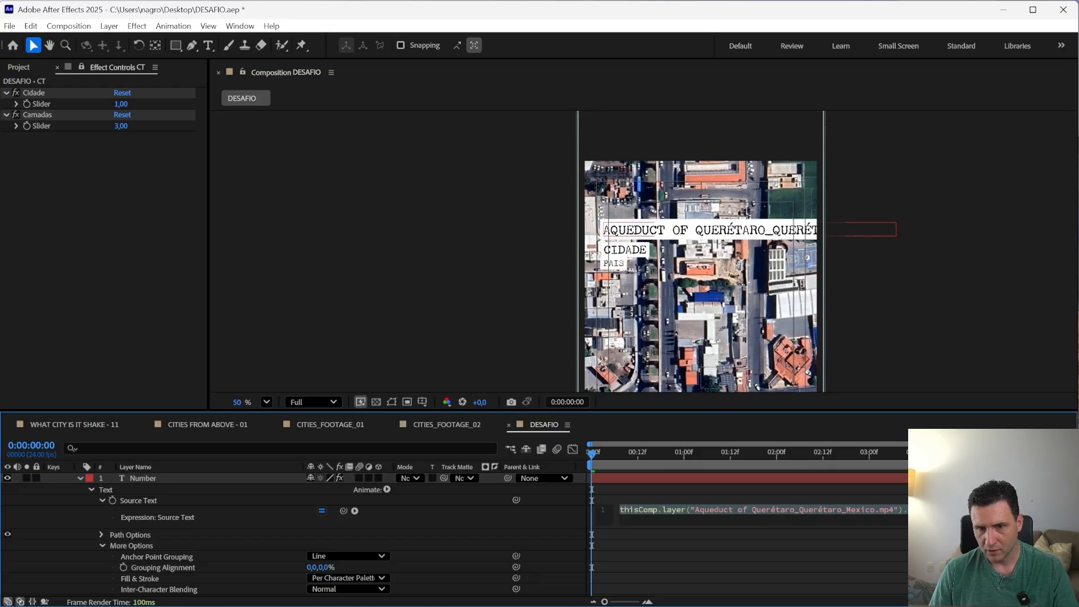
pyautogui.click(620, 510)
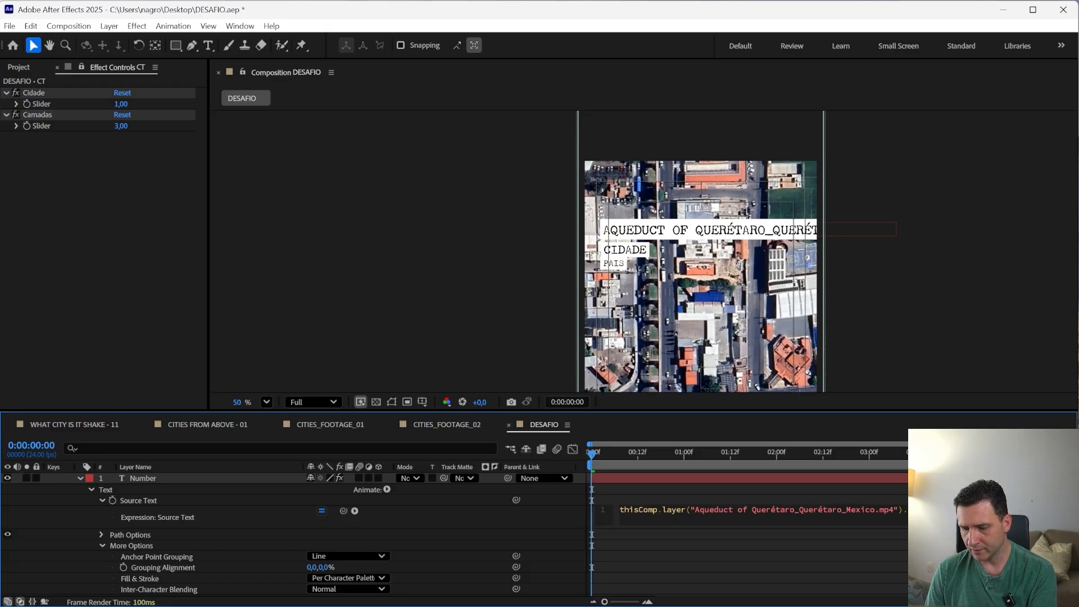
pyautogui.write('m')
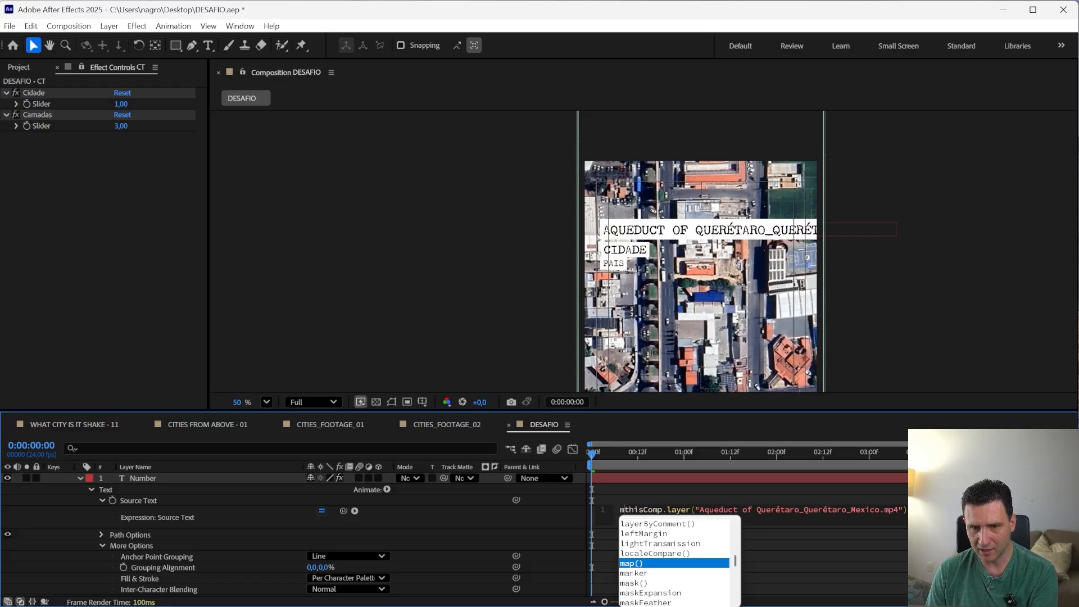
pyautogui.write('eu')
pyautogui.press('BackSpace')
pyautogui.press('BackSpace')
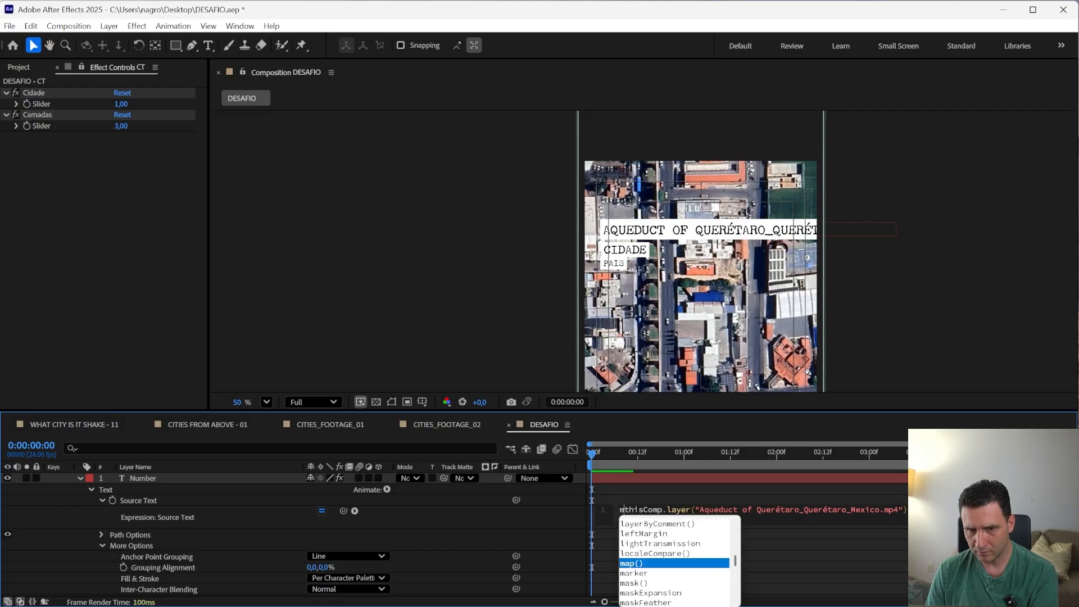
pyautogui.write('d')
pyautogui.press('BackSpace')
pyautogui.write('D =')
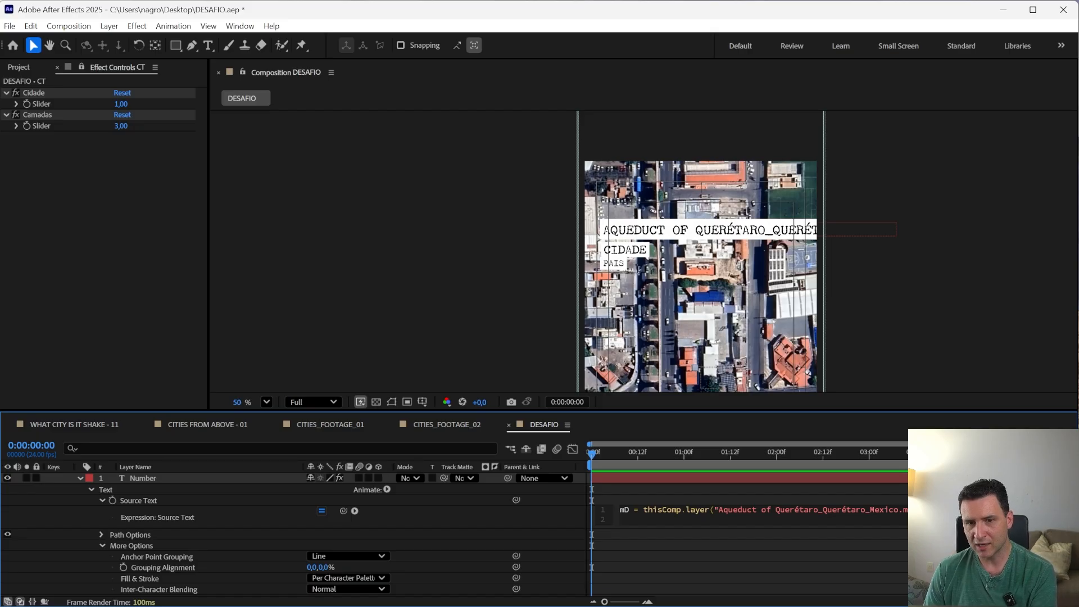
# - Add a second expression line, mT = mD.split("_")[2], to return the country part of the clip name
pyautogui.write('mT')
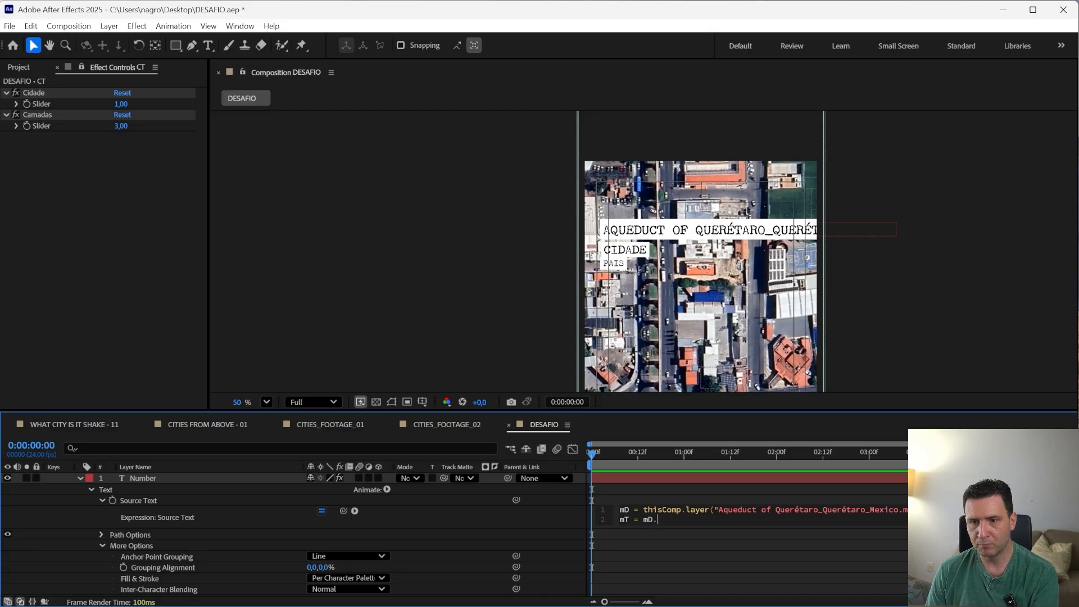
pyautogui.write('= mD.split(')
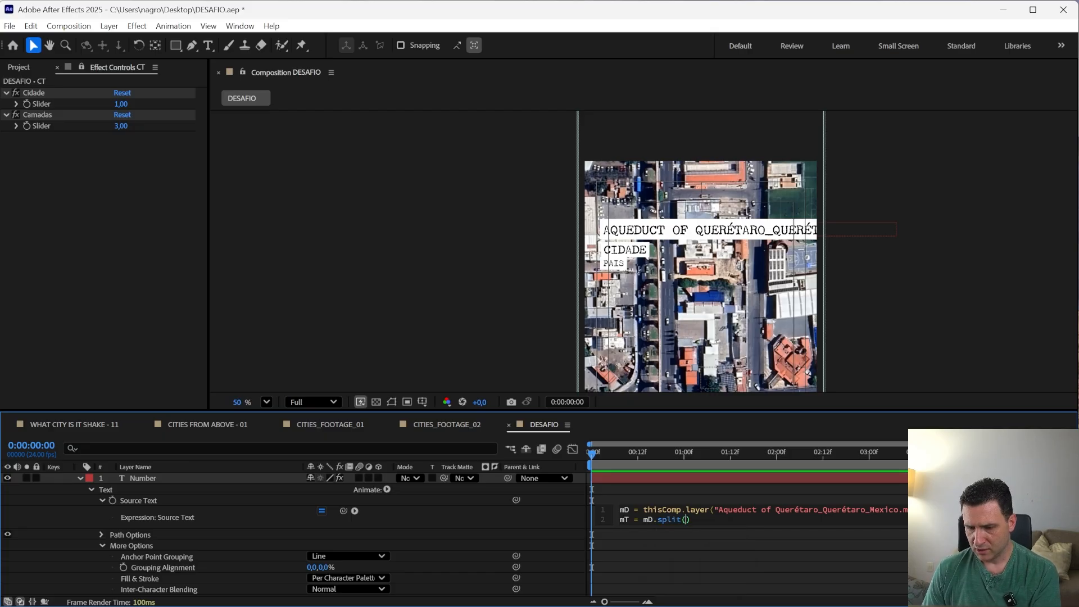
pyautogui.write('"')
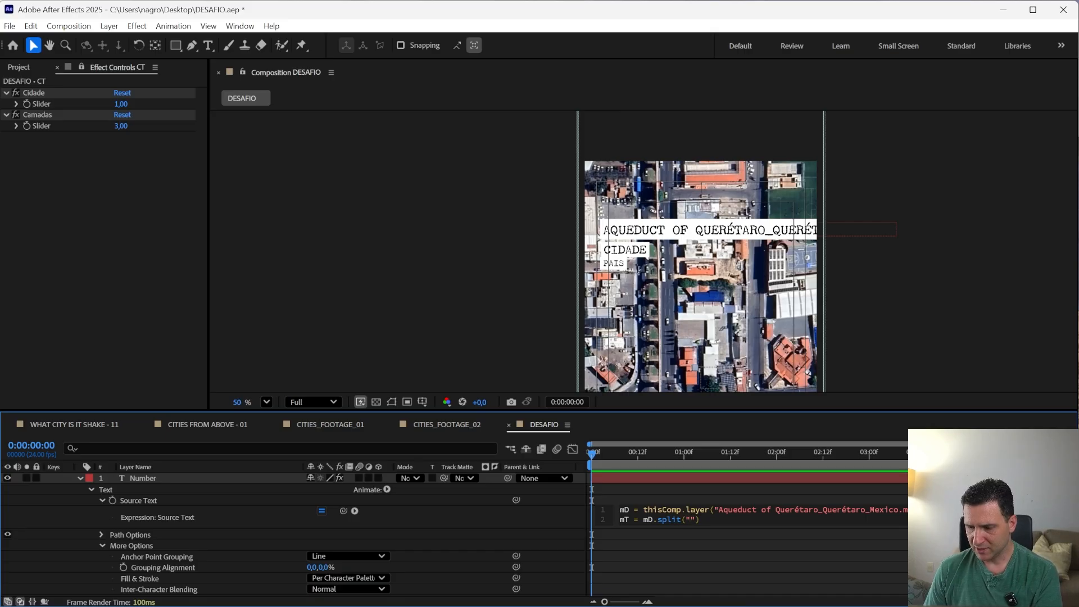
pyautogui.write('_')
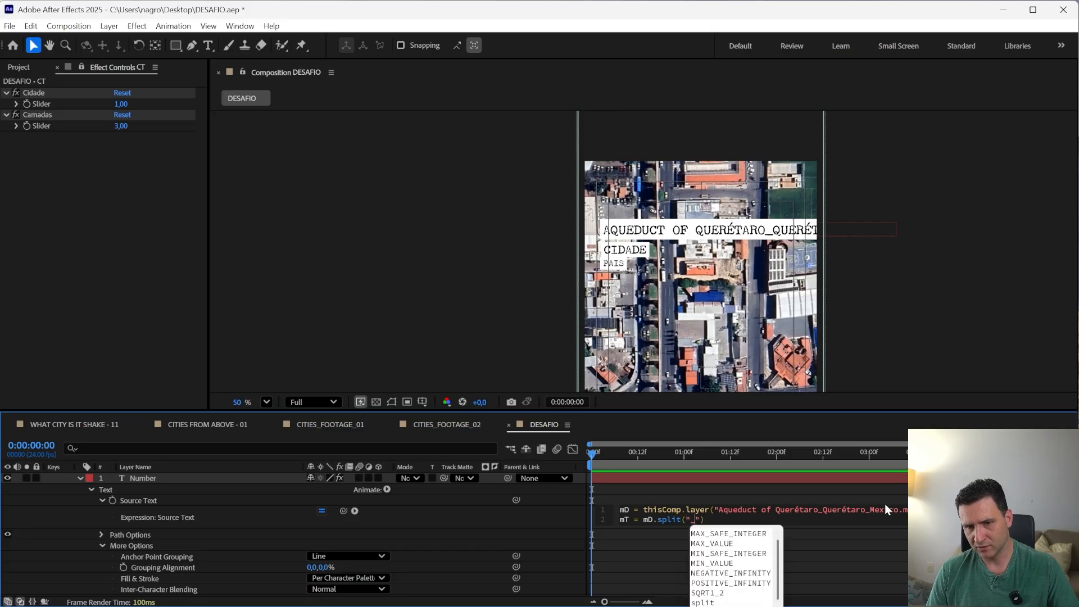
pyautogui.press('End')
pyautogui.write('[2')
pyautogui.click(731, 548)
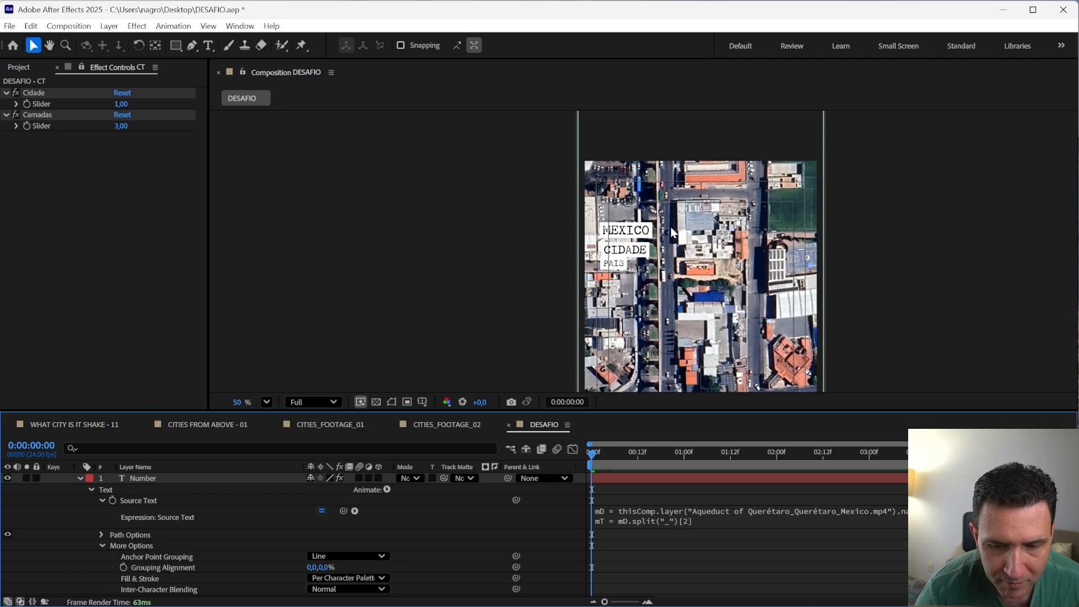
# - Change the index in the mT line to 0 so the Number layer returns the attraction name
pyautogui.click(700, 520)
pyautogui.click(713, 521)
pyautogui.press('BackSpace')
pyautogui.write('0')
pyautogui.click(683, 550)
# - Move the clip name out of the layer call into a new first line, mL = "Aqueduct of Querétaro_Querétaro_Mexico.mp4";
pyautogui.click(702, 524)
pyautogui.press('Left')
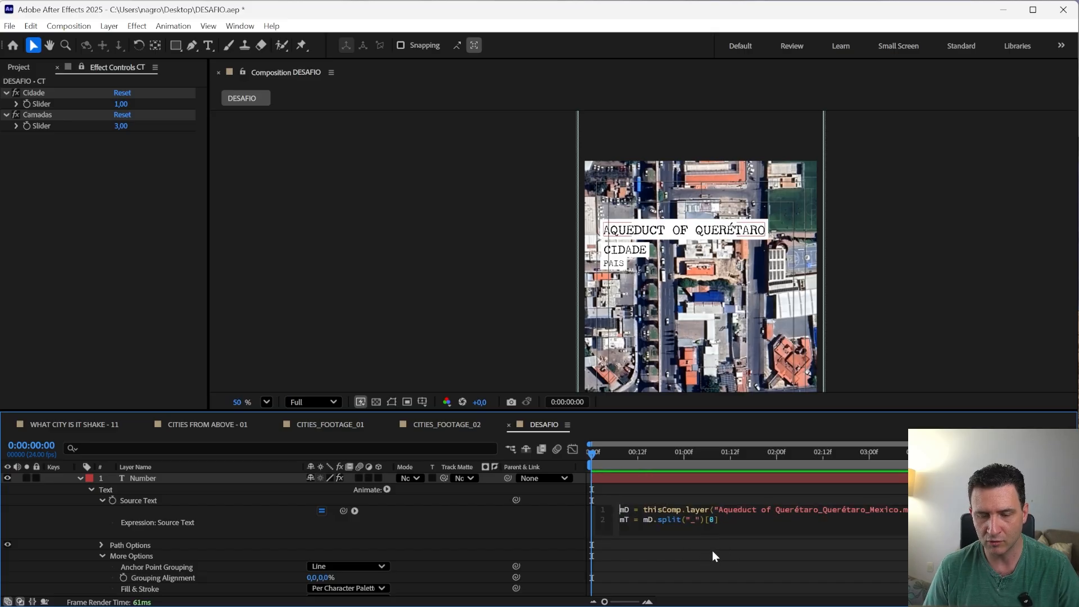
pyautogui.press('Return')
pyautogui.write('mL =')
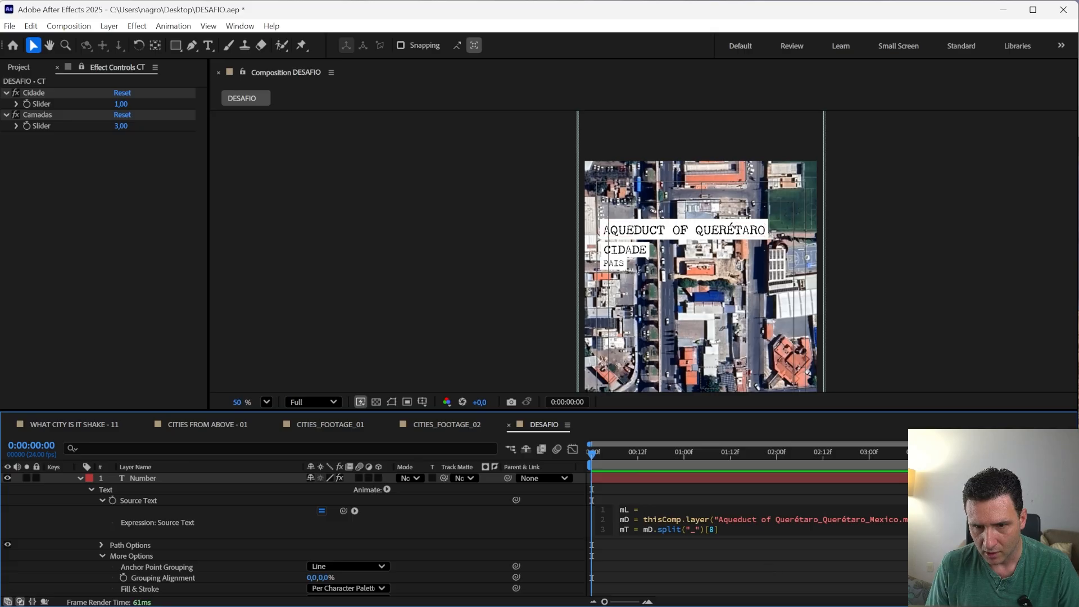
pyautogui.moveTo(713, 520); pyautogui.dragTo(922, 519)
pyautogui.hotkey('ctrl', 'c')
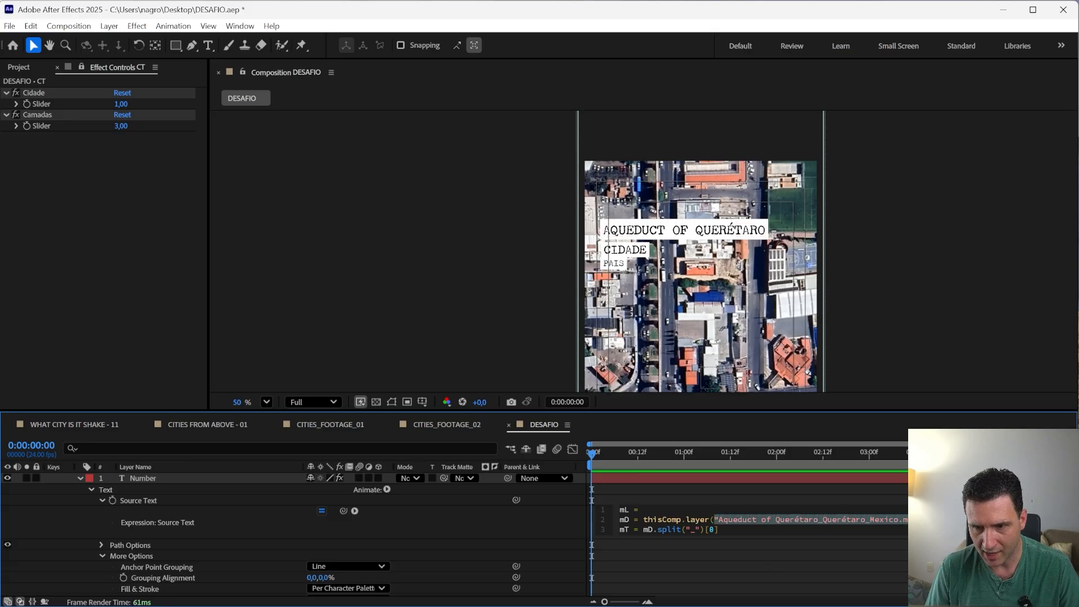
pyautogui.press('BackSpace')
pyautogui.hotkey('ctrl', 'v')
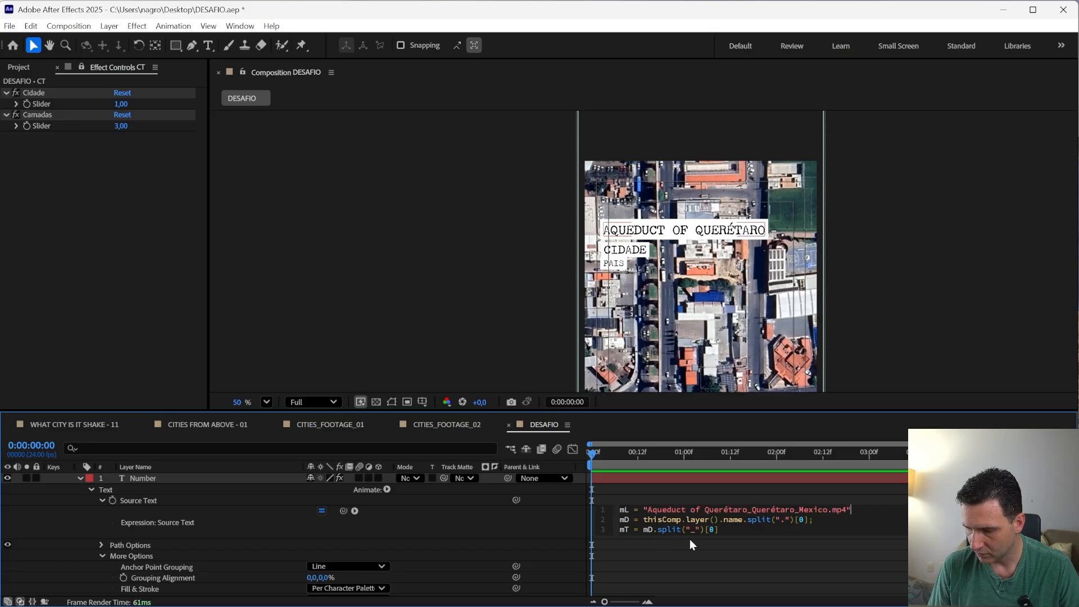
pyautogui.write(';')
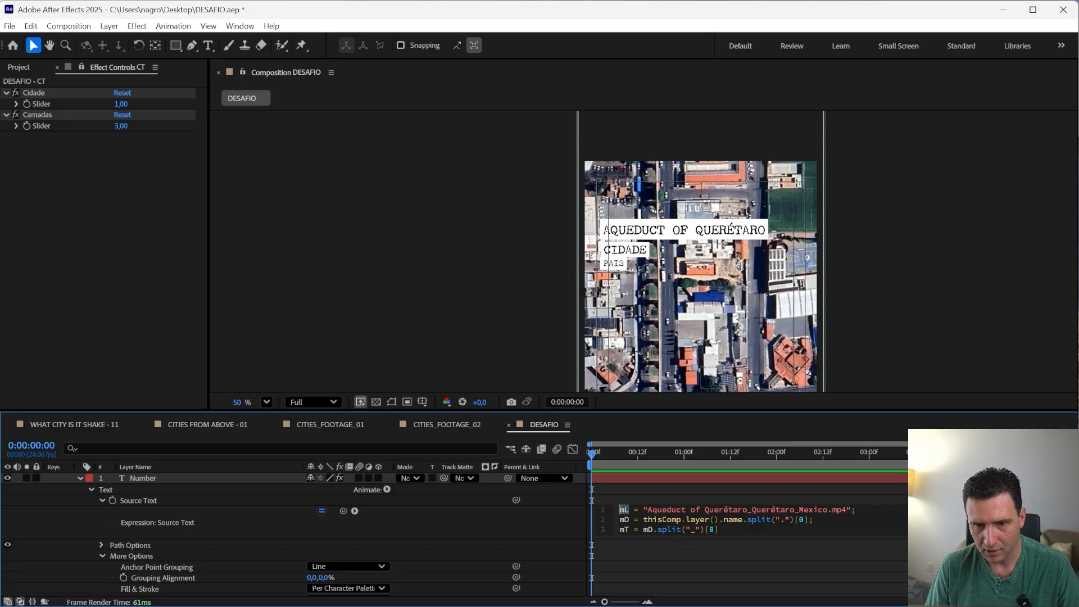
# - Pass the mL variable to thisComp.layer() in the mD line and apply the expression
pyautogui.click(714, 520)
pyautogui.write('mL')
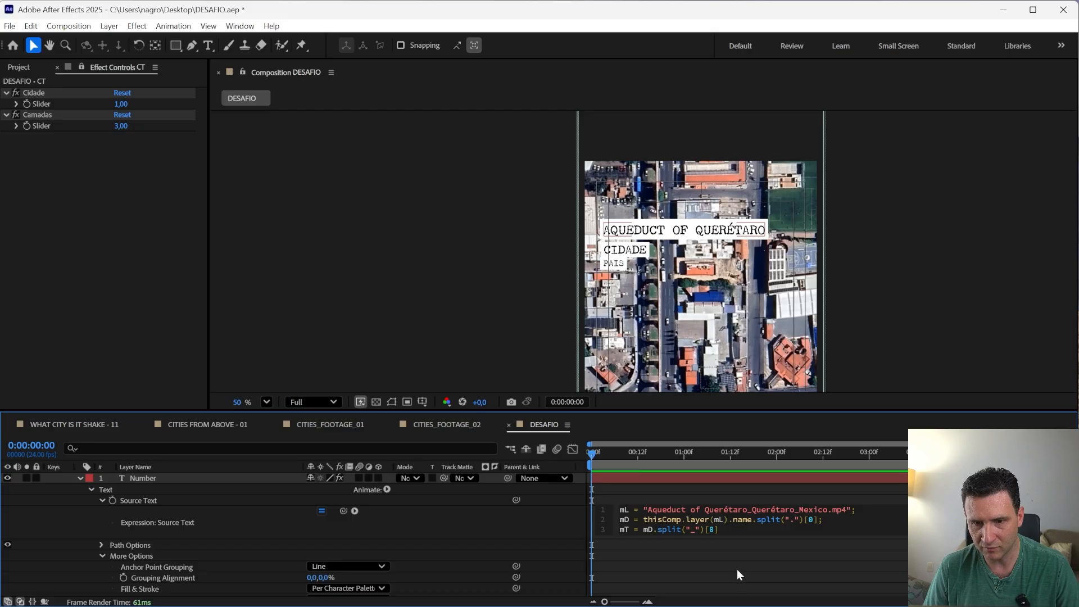
pyautogui.click(738, 569)
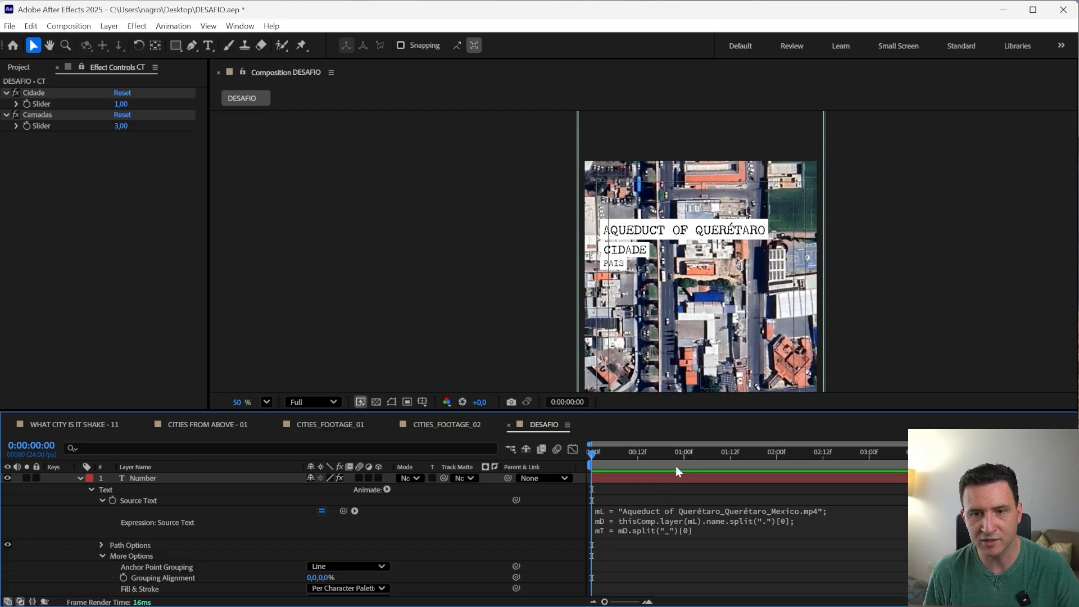
# - Review the Number layer's expression alongside the clip layers and the CT layer's Cidade and Camadas sliders, leaving the Number layer collapsed
pyautogui.click(623, 479)
pyautogui.press('u')
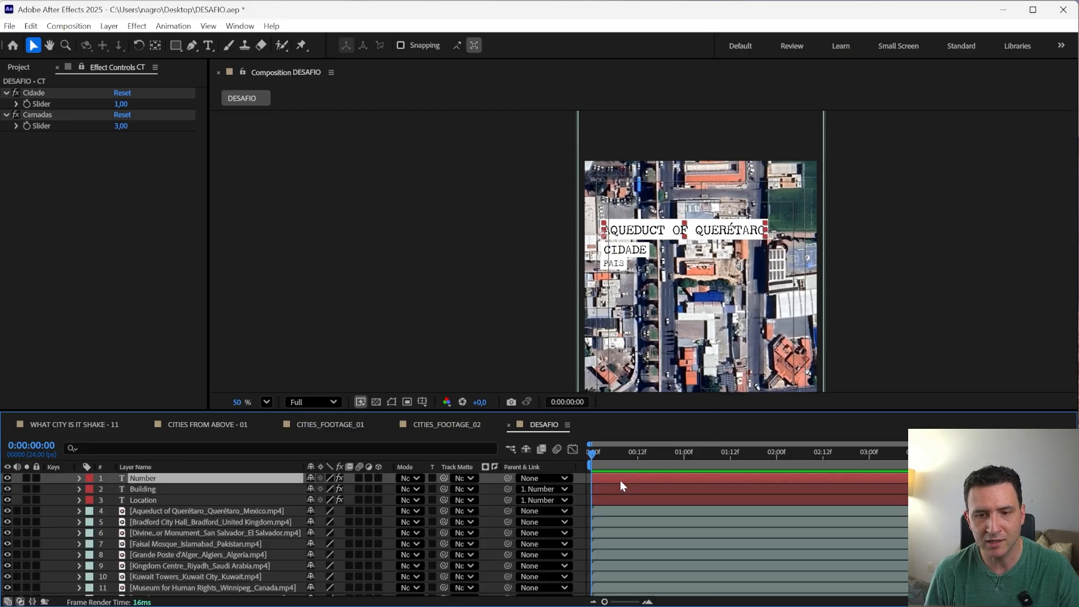
pyautogui.click(151, 511)
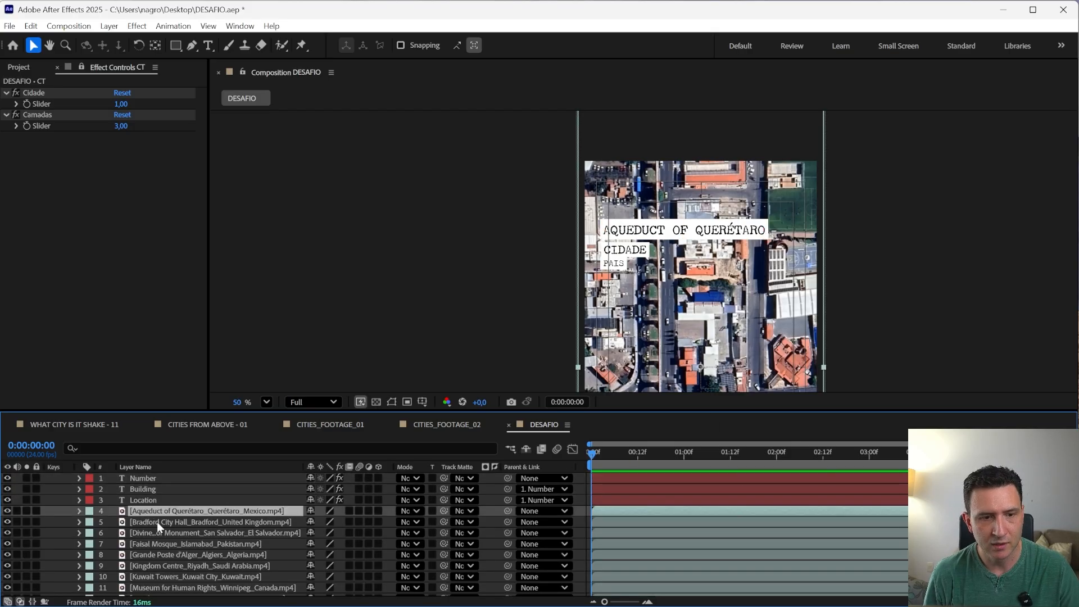
pyautogui.click(147, 478)
pyautogui.press('u')
pyautogui.press('u')
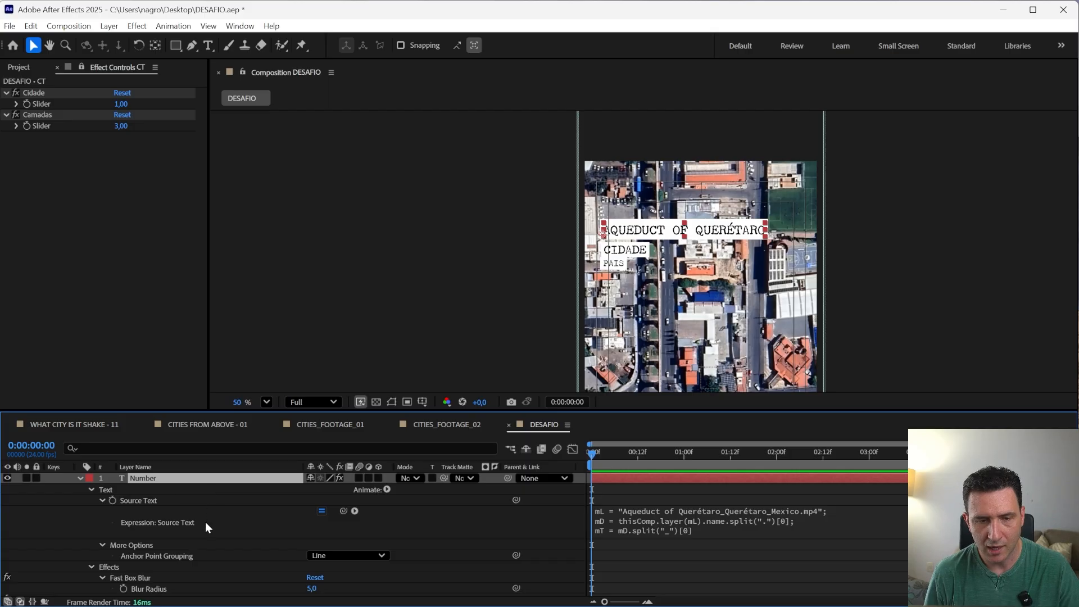
pyautogui.press('u')
pyautogui.click(46, 96)
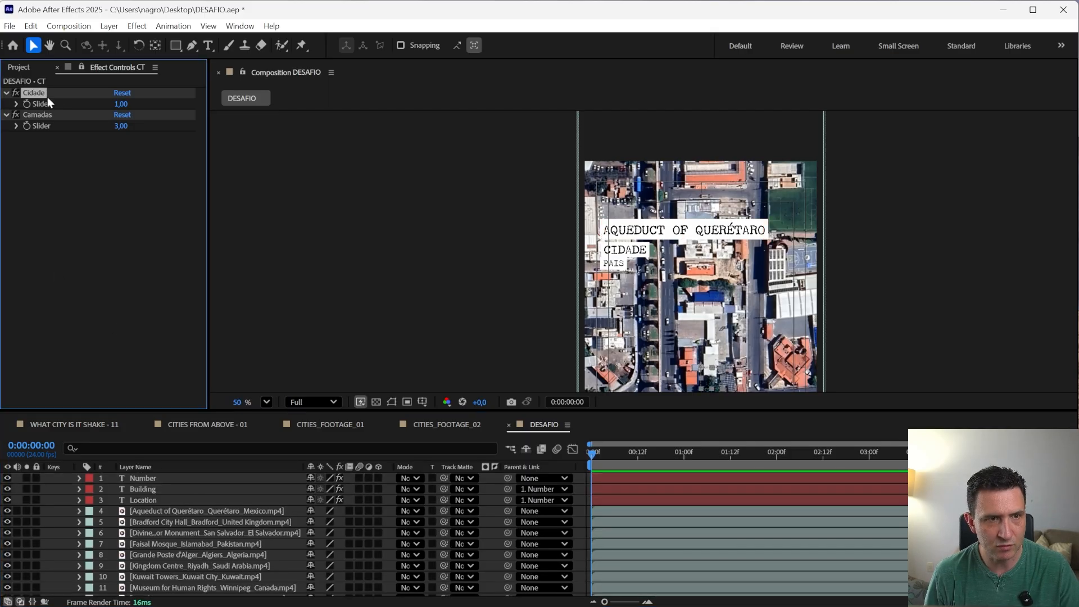
pyautogui.click(43, 114)
pyautogui.press('space')
pyautogui.moveTo(186, 585); pyautogui.dragTo(196, 419)
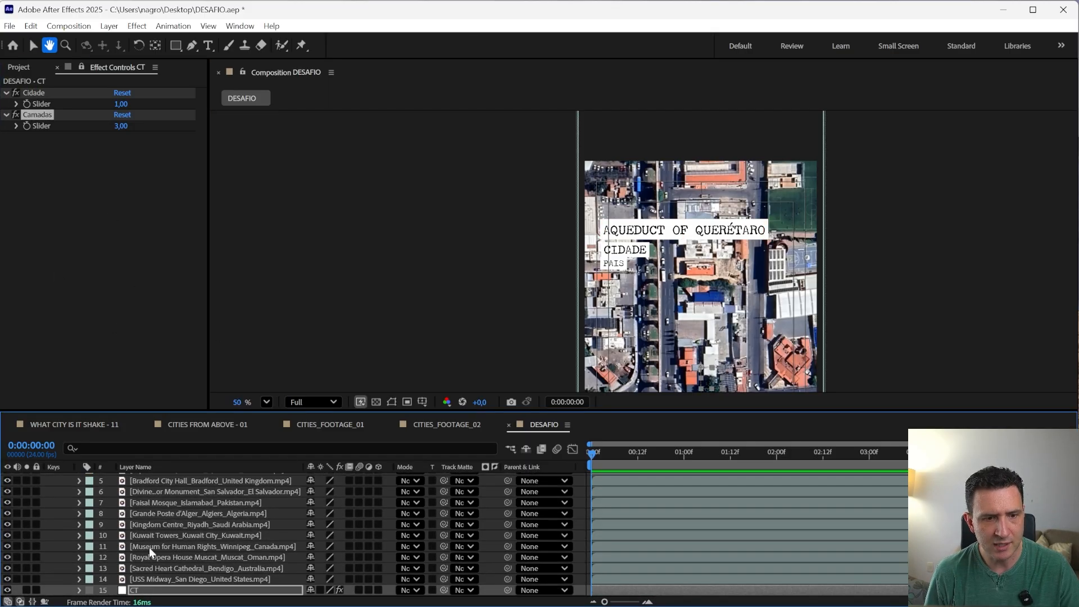
# - Select the CT layer and lock its Effect Controls so the Cidade and Camadas sliders stay shown while other layers are selected
pyautogui.click(82, 69)
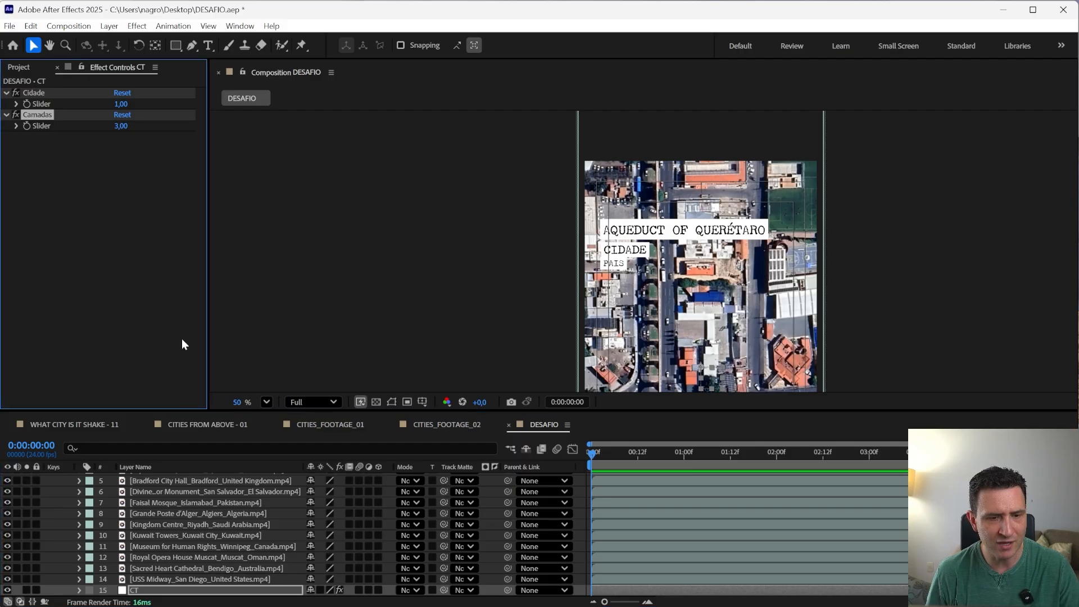
pyautogui.click(201, 567)
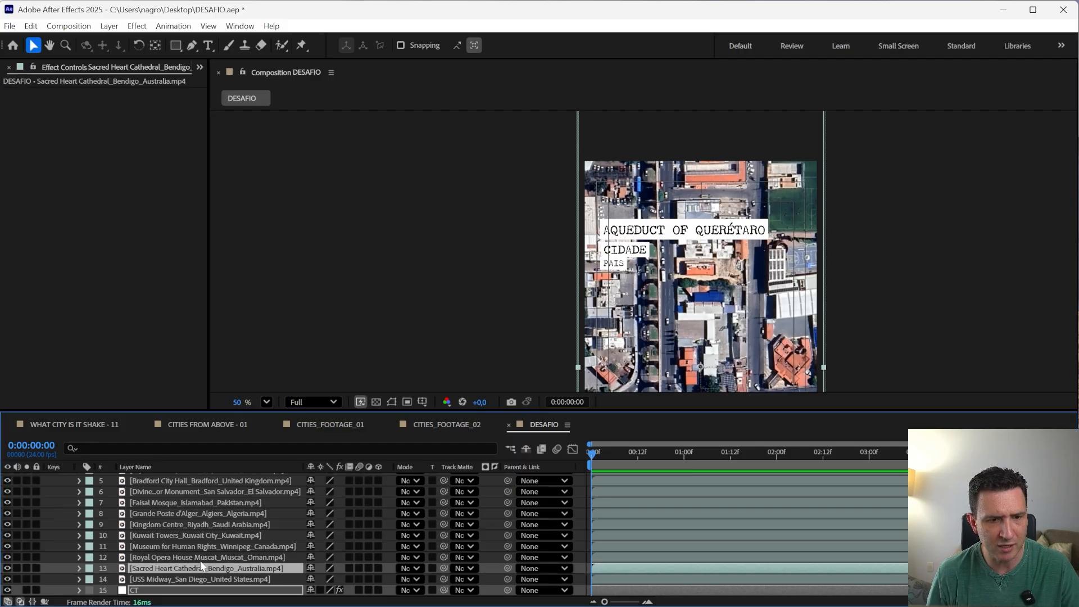
pyautogui.click(183, 513)
pyautogui.click(188, 533)
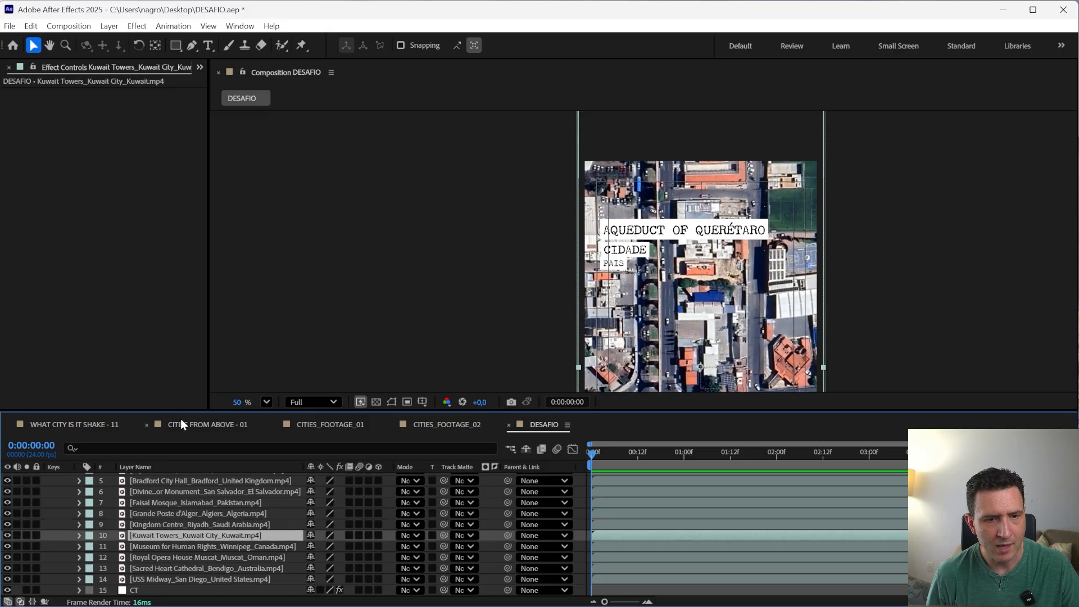
pyautogui.click(171, 492)
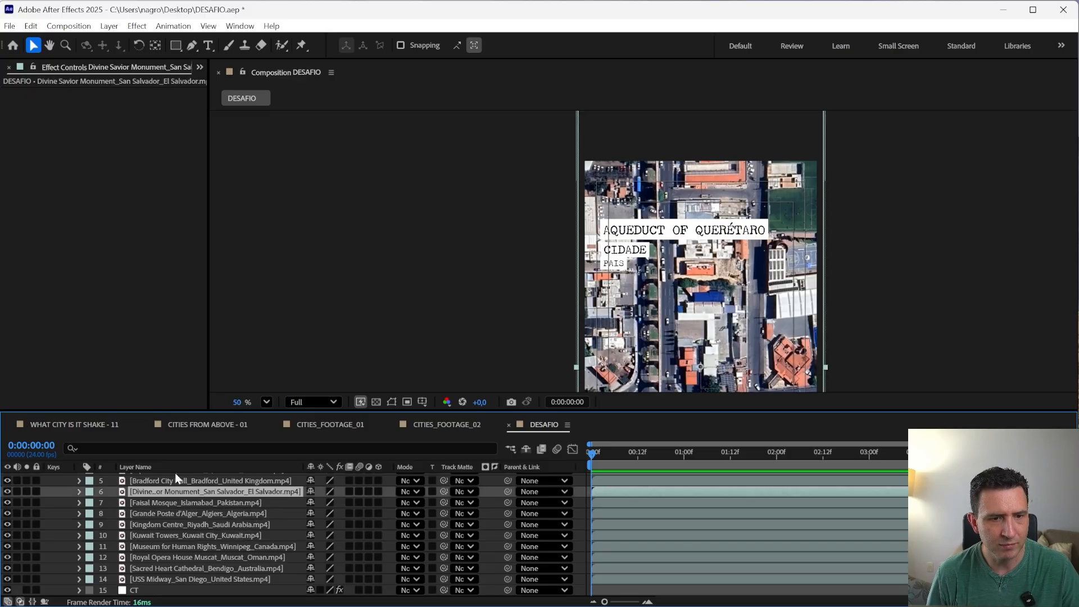
pyautogui.click(133, 591)
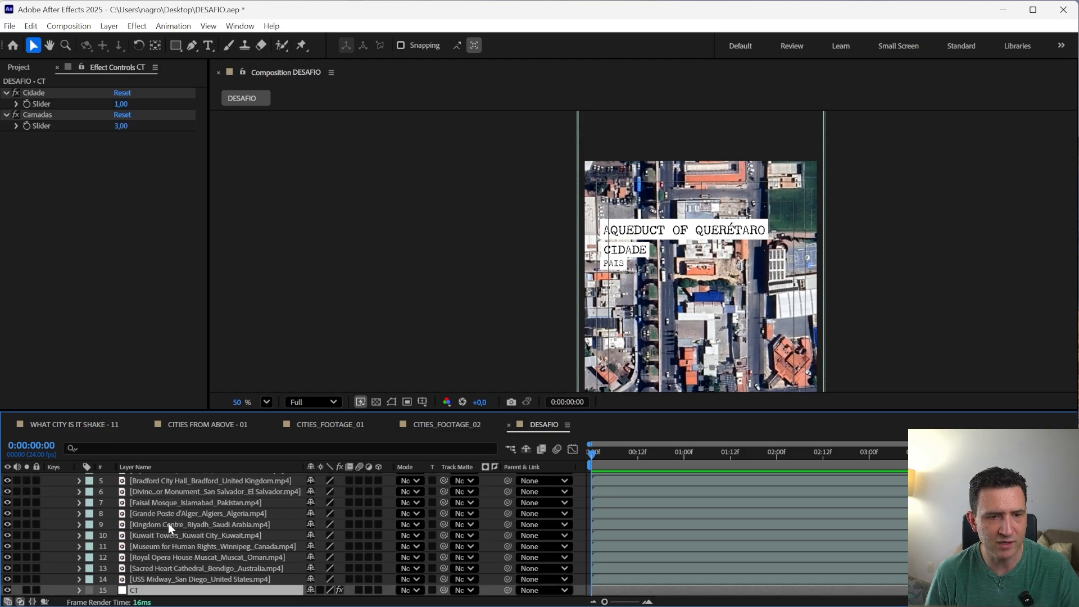
pyautogui.click(168, 524)
pyautogui.click(125, 593)
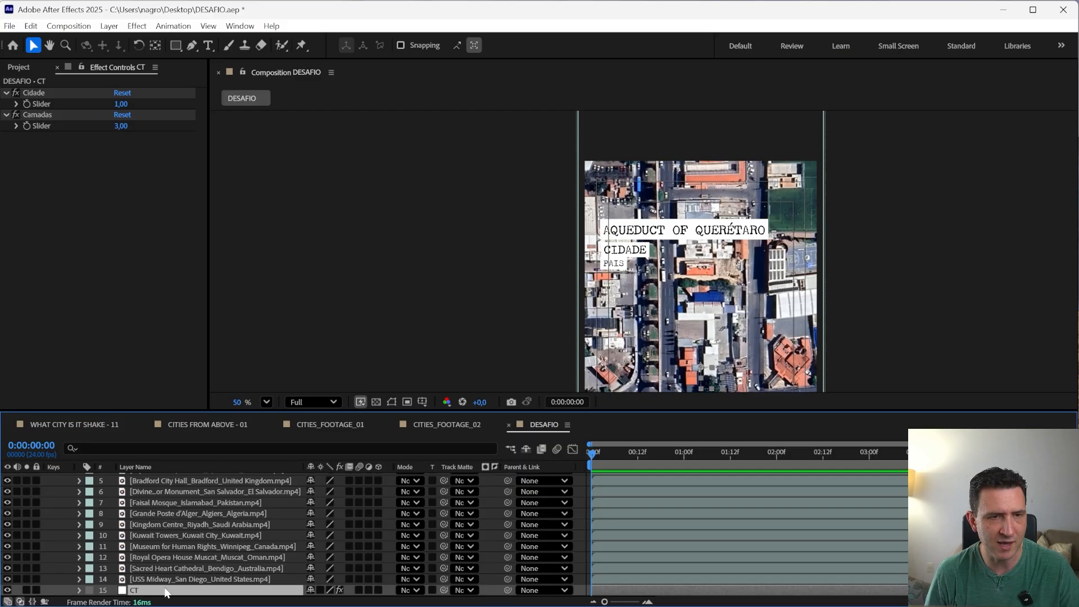
pyautogui.click(82, 67)
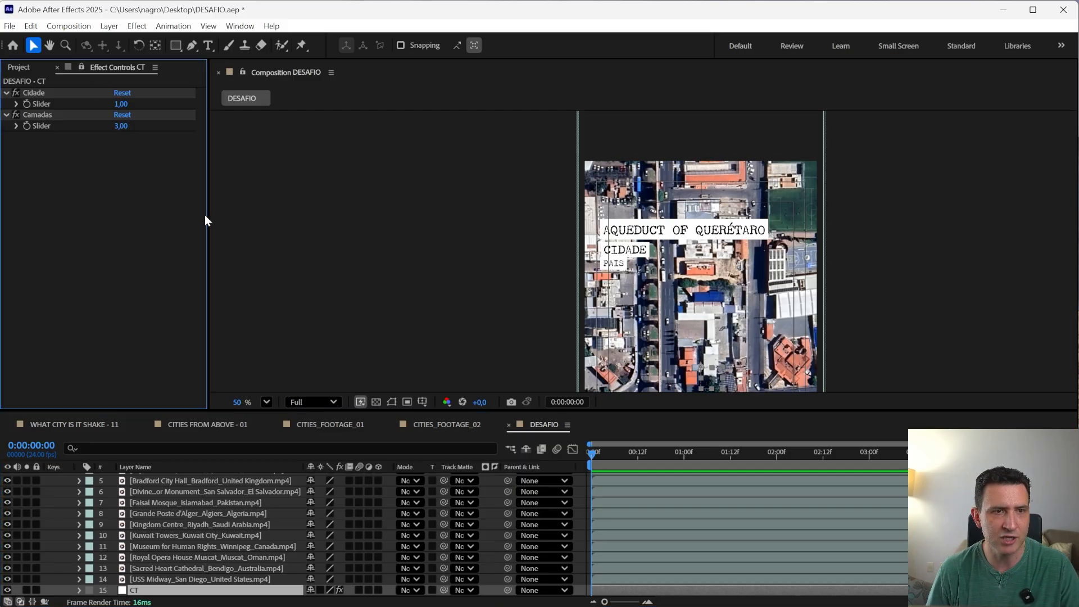
# - Open the Number layer's Source Text expression and insert two blank lines above the mL line
pyautogui.moveTo(1072, 568); pyautogui.dragTo(1072, 477)
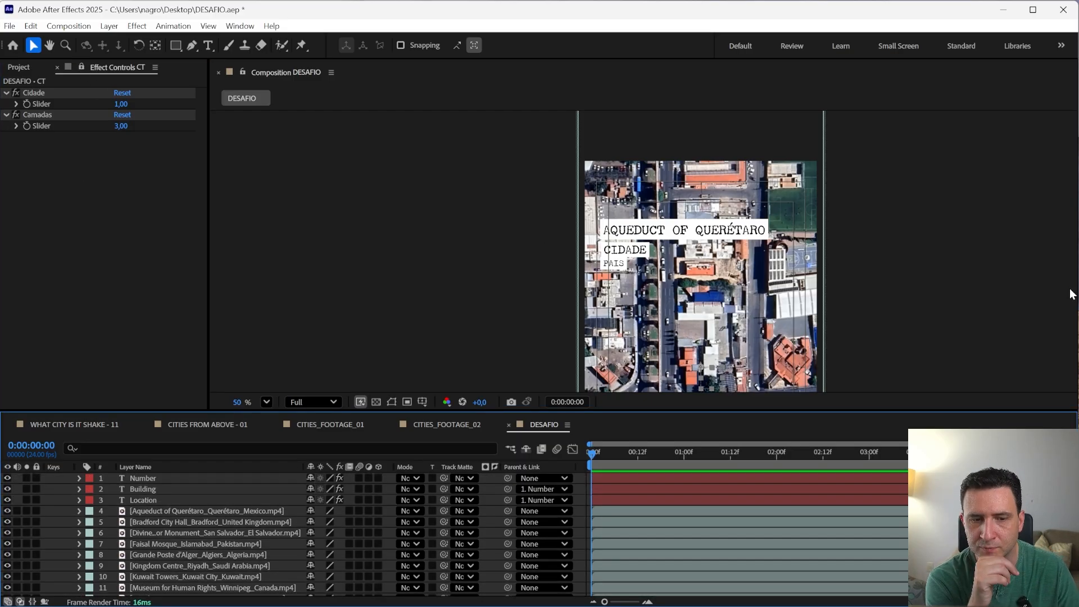
pyautogui.click(141, 478)
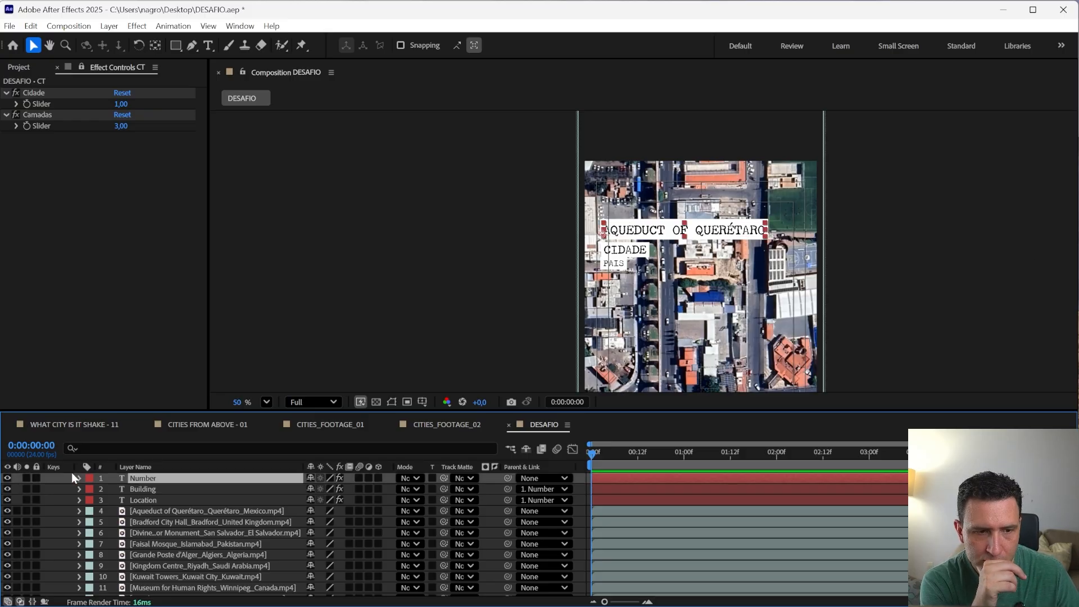
pyautogui.click(90, 490)
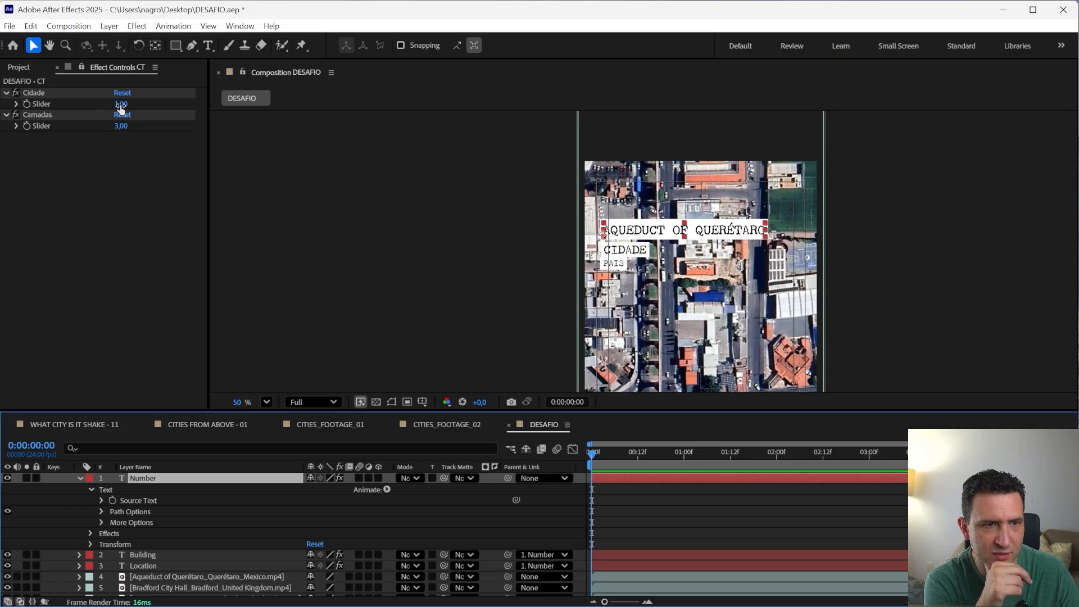
pyautogui.click(101, 498)
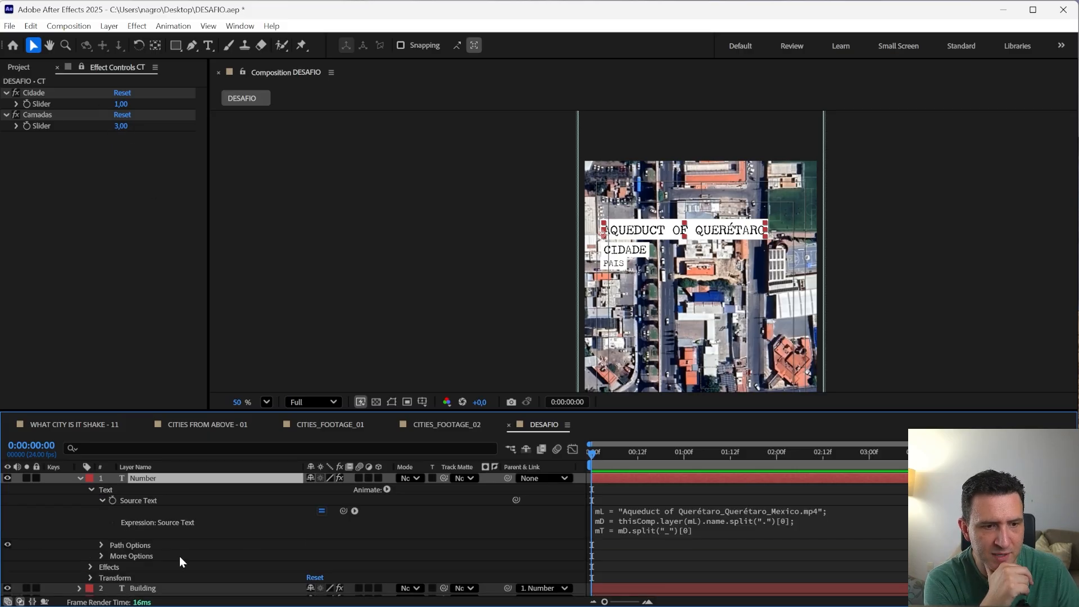
pyautogui.click(622, 520)
pyautogui.click(620, 510)
pyautogui.press('Return')
pyautogui.press('Up')
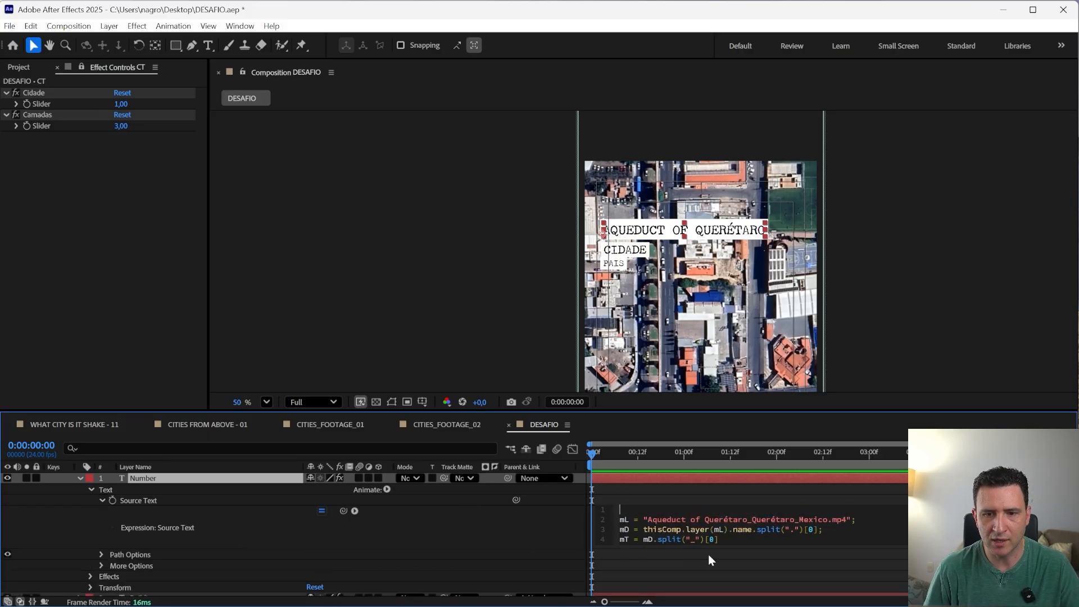
pyautogui.press('Return')
pyautogui.press('Up')
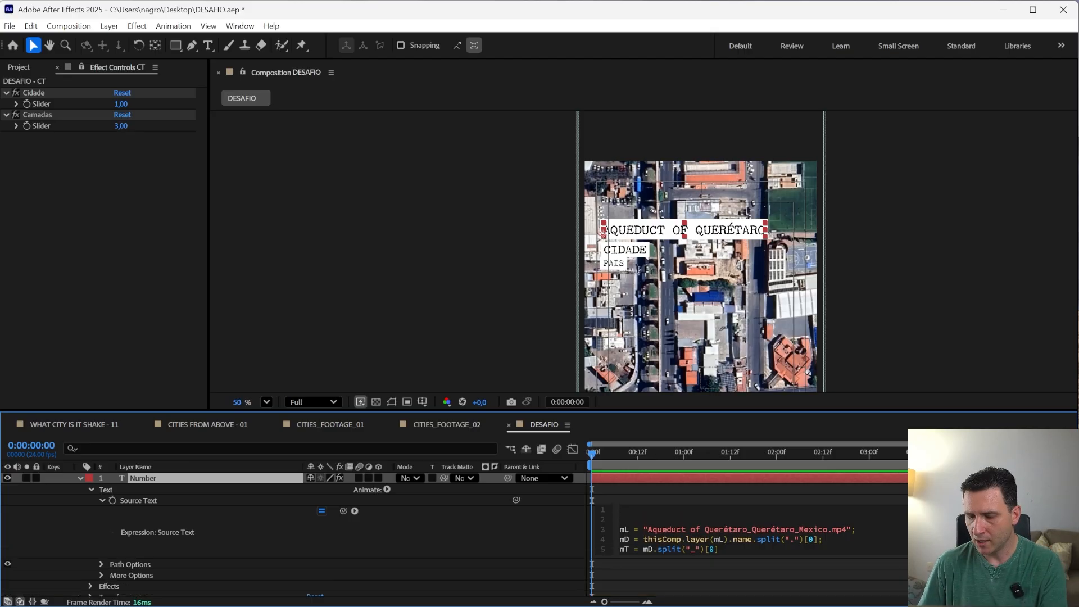
# - Define ctCidade in the expression's first line, linked to the CT layer's Cidade slider, ending with a semicolon
pyautogui.write('c')
pyautogui.press('BackSpace')
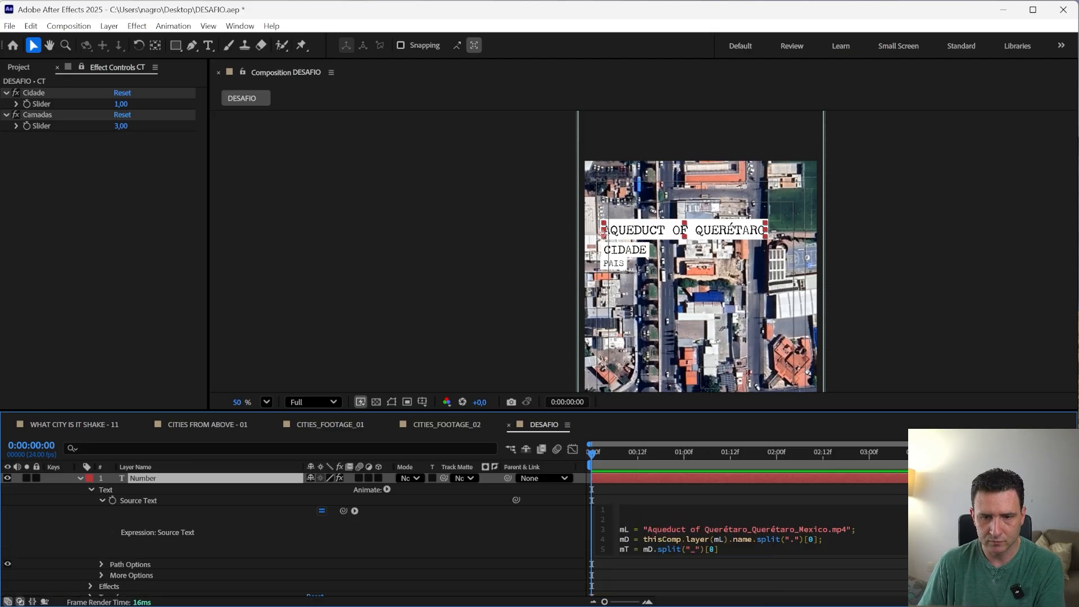
pyautogui.write('ctCidade =')
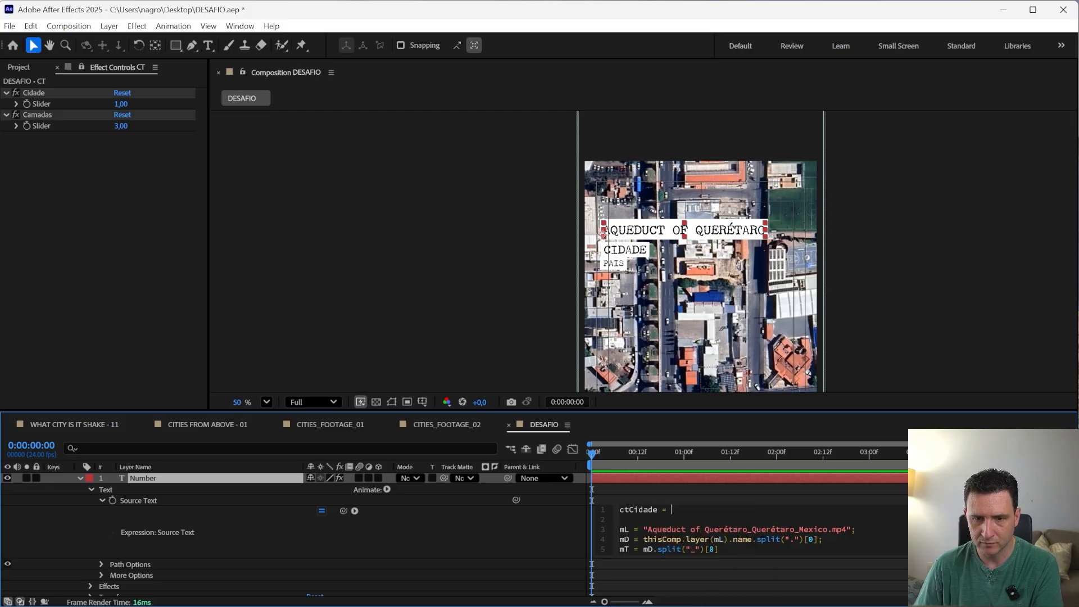
pyautogui.moveTo(344, 511); pyautogui.dragTo(48, 103)
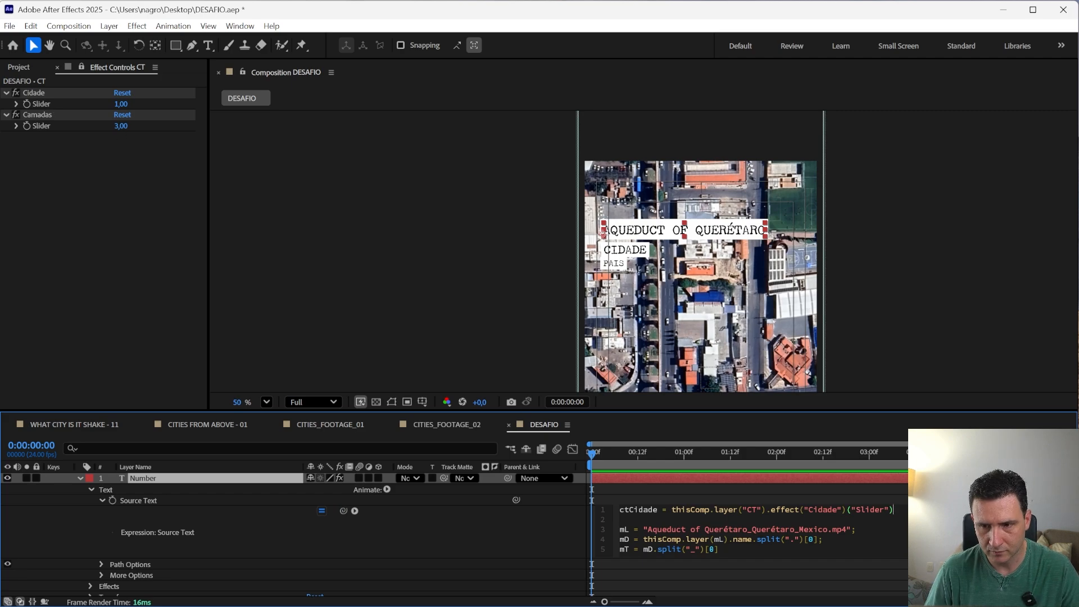
pyautogui.write('-c')
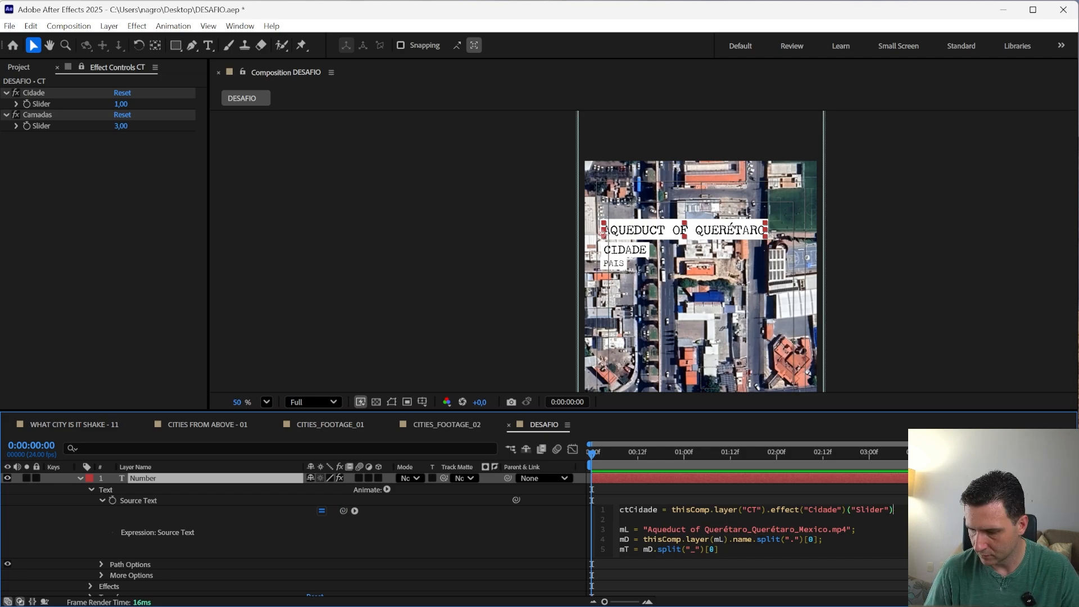
# - Add a second line defining ctCamada, linked to the CT layer's Camadas slider, ending with a semicolon
pyautogui.press('Return')
pyautogui.write('c')
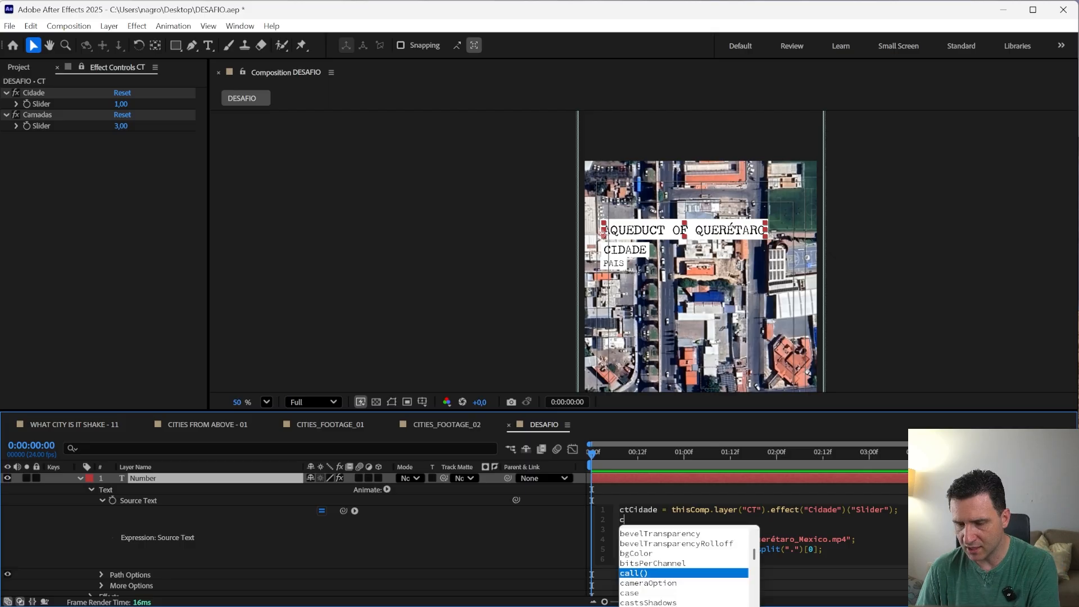
pyautogui.write('tCamada =')
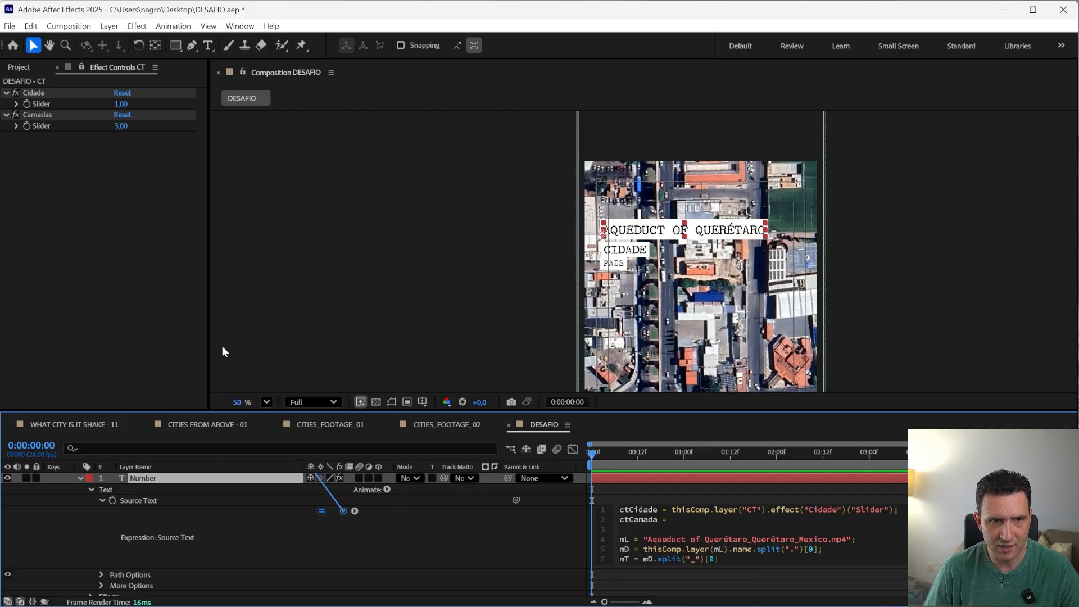
pyautogui.moveTo(223, 349); pyautogui.dragTo(49, 123)
pyautogui.write(';')
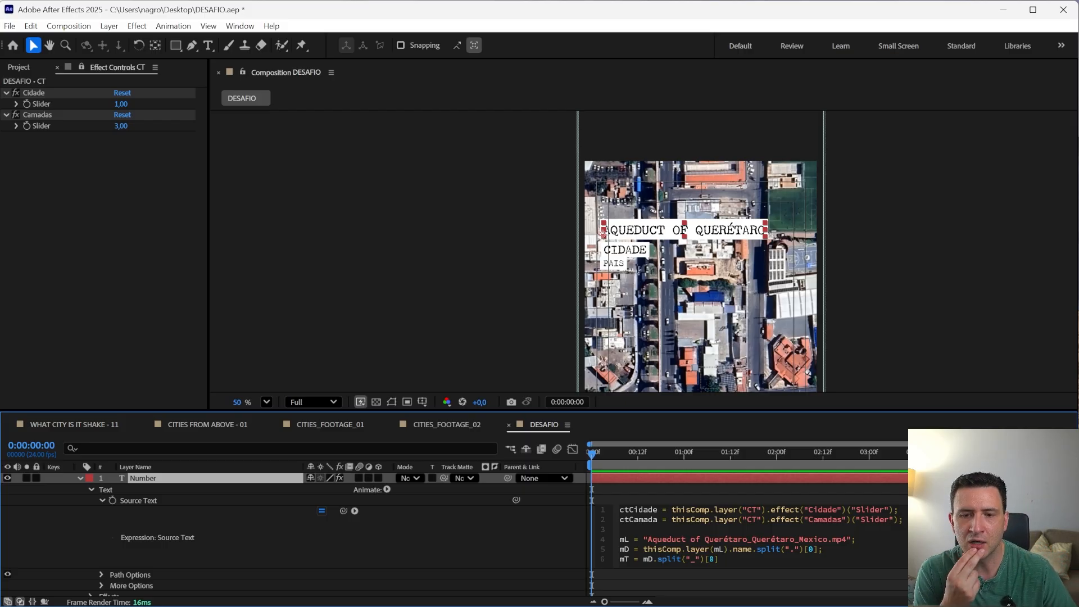
# - Copy the full name of the Bradford City Hall clip layer for use in the Number expression
pyautogui.moveTo(644, 539); pyautogui.dragTo(852, 539)
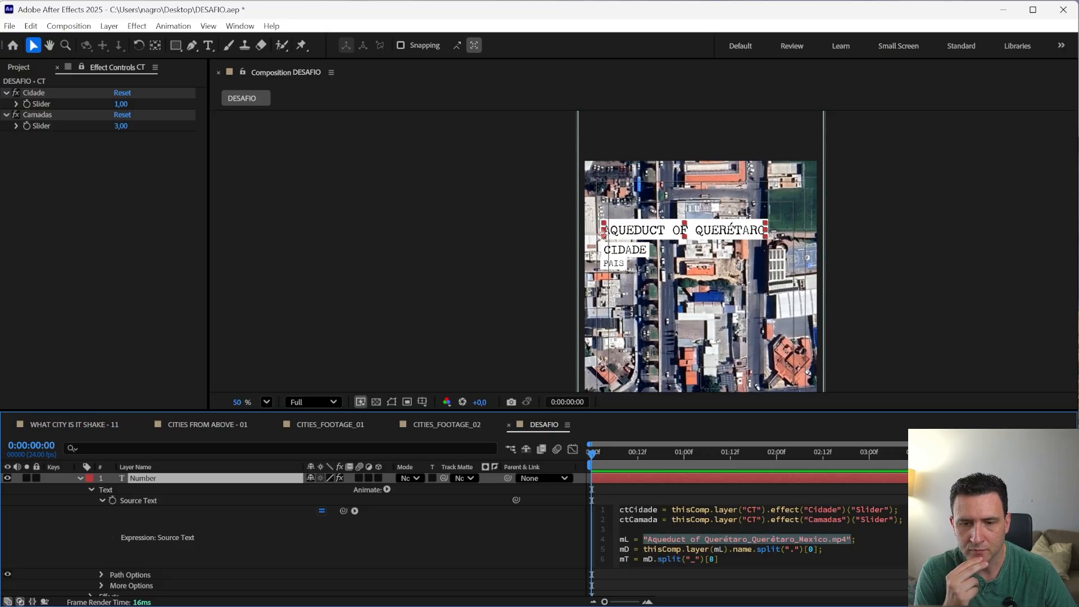
pyautogui.moveTo(709, 549); pyautogui.dragTo(724, 549)
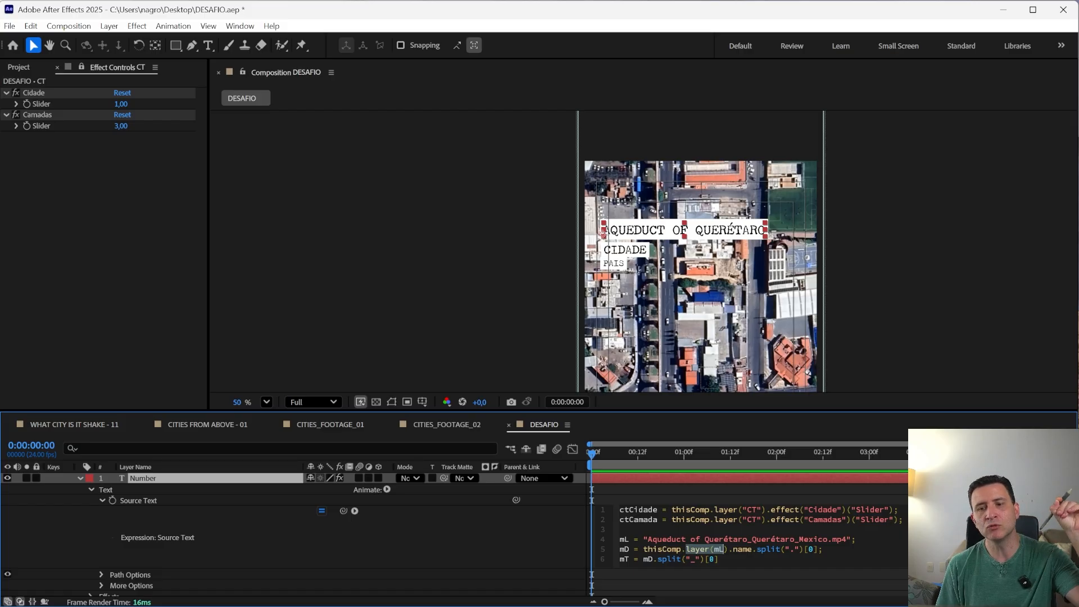
pyautogui.scroll(-5, 77, 534)
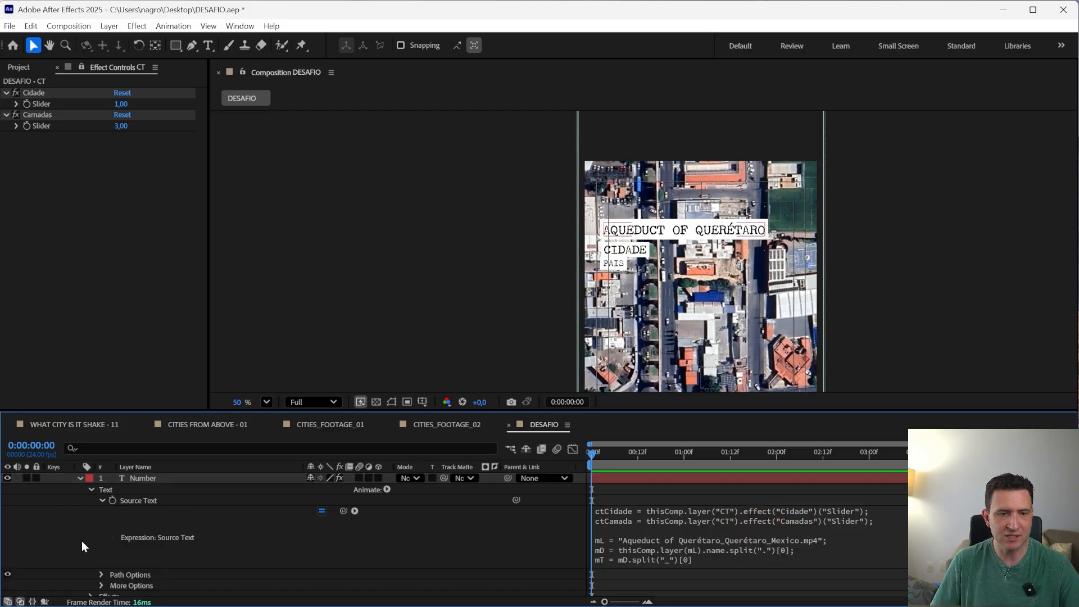
pyautogui.click(150, 558)
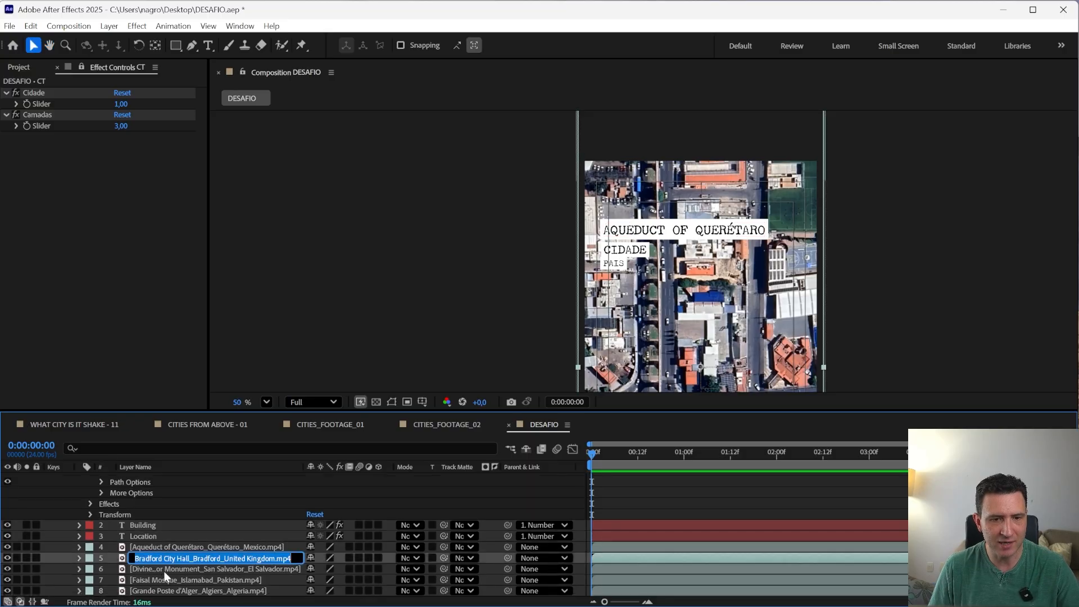
pyautogui.click(263, 495)
pyautogui.press('h')
# - Replace the clip name in the mL line with "Bradford City Hall_Bradford_United Kingdom.mp4" and apply the expression
pyautogui.scroll(5, 264, 495)
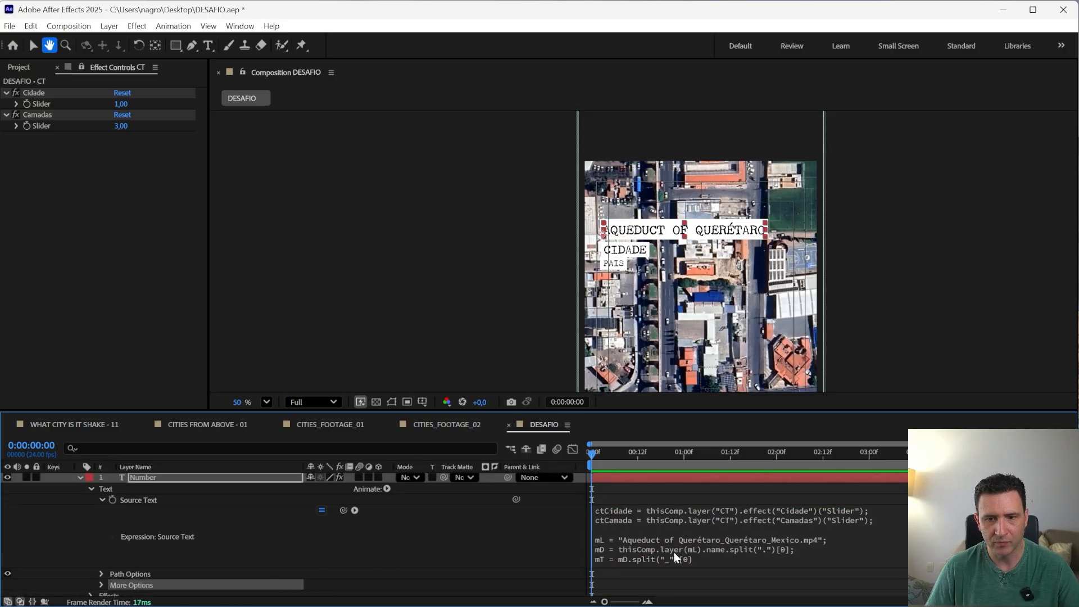
pyautogui.press('v')
pyautogui.click(657, 555)
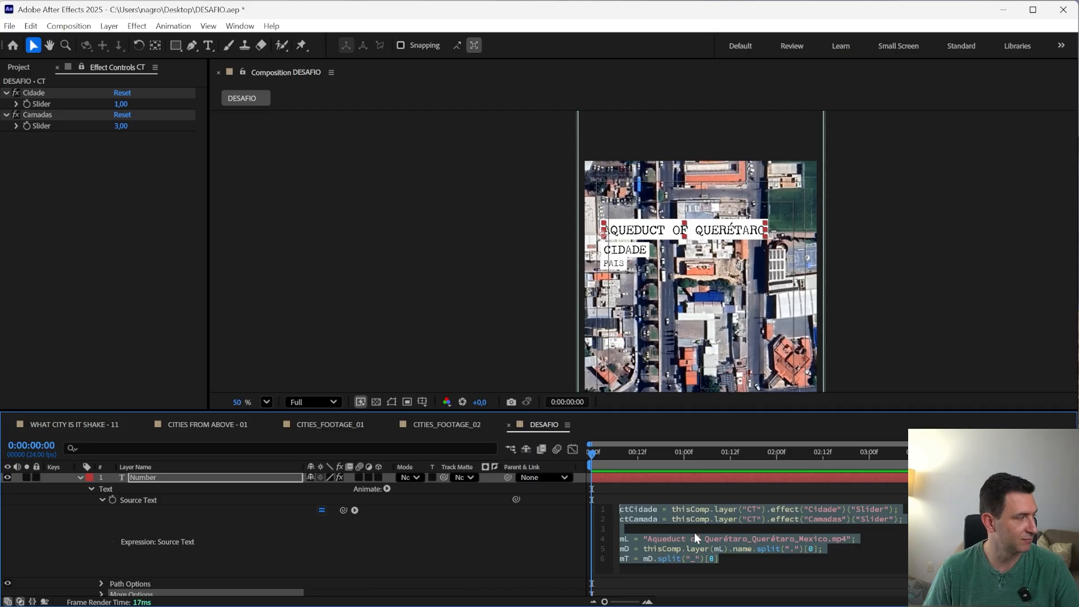
pyautogui.click(644, 539)
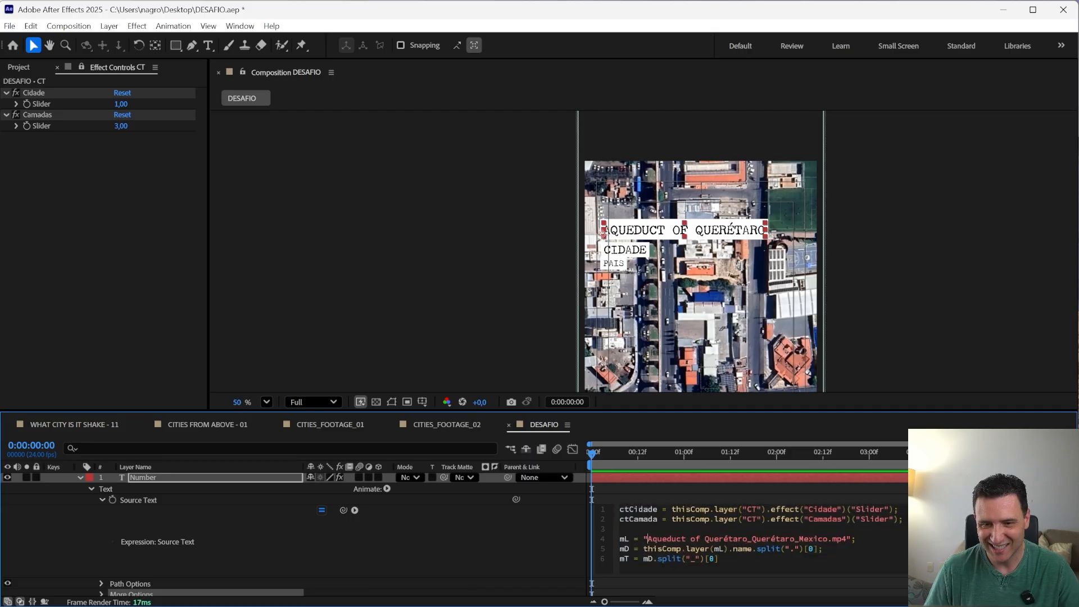
pyautogui.moveTo(647, 539); pyautogui.dragTo(850, 539)
pyautogui.write('Bradford City Hall_Bradford_United Kingdom.mp4')
pyautogui.click(550, 571)
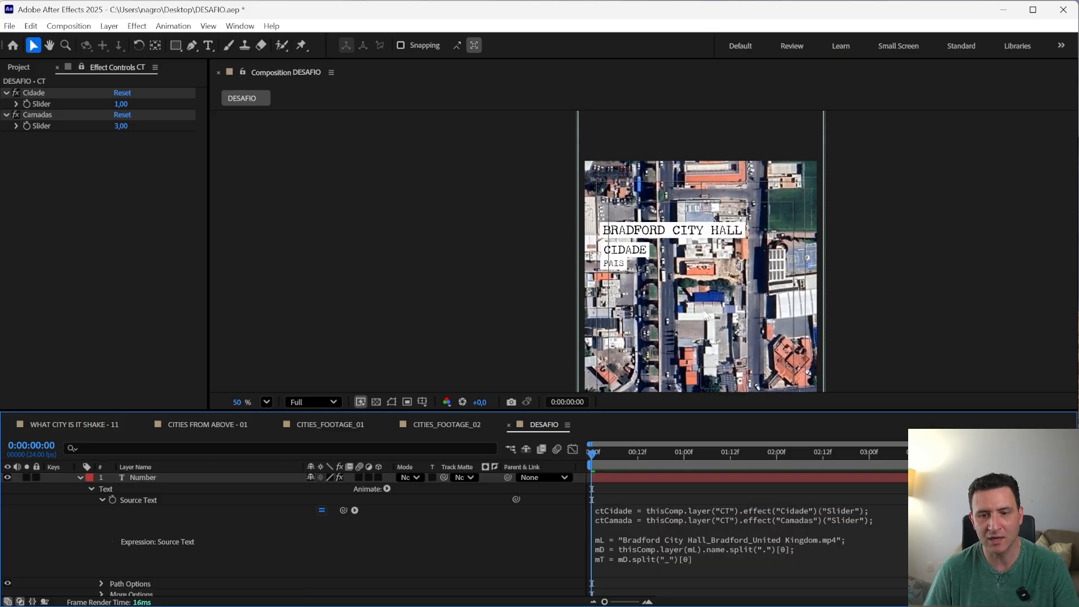
# - Undo the Bradford clip-name change and try layer index 1 as the mL value in the Number expression
pyautogui.hotkey('ctrl', 'z')
pyautogui.click(647, 540)
pyautogui.click(648, 539)
pyautogui.moveTo(643, 538); pyautogui.dragTo(851, 539)
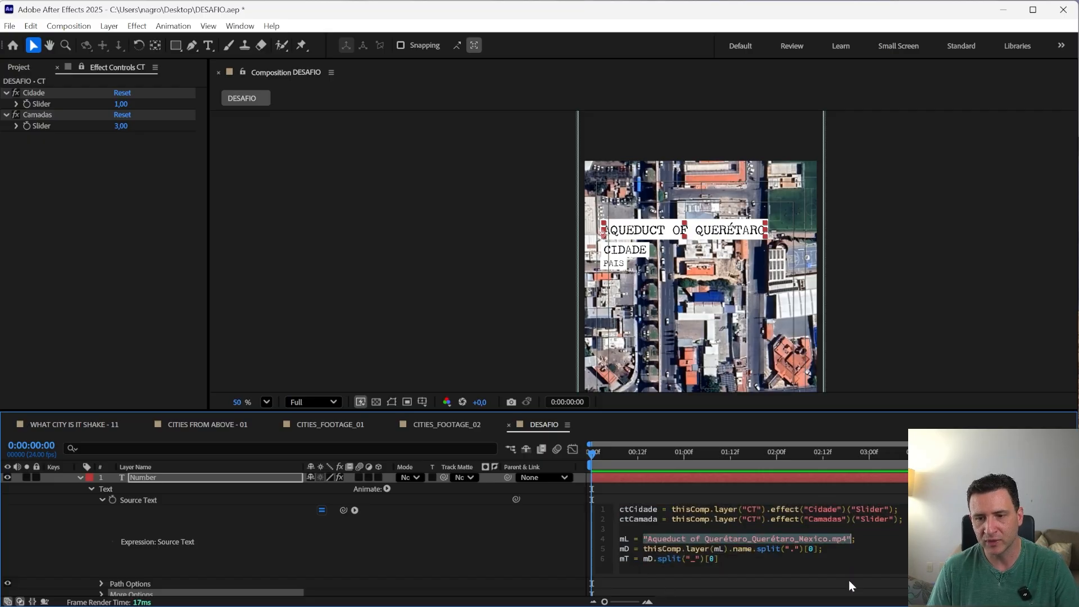
pyautogui.write('1;')
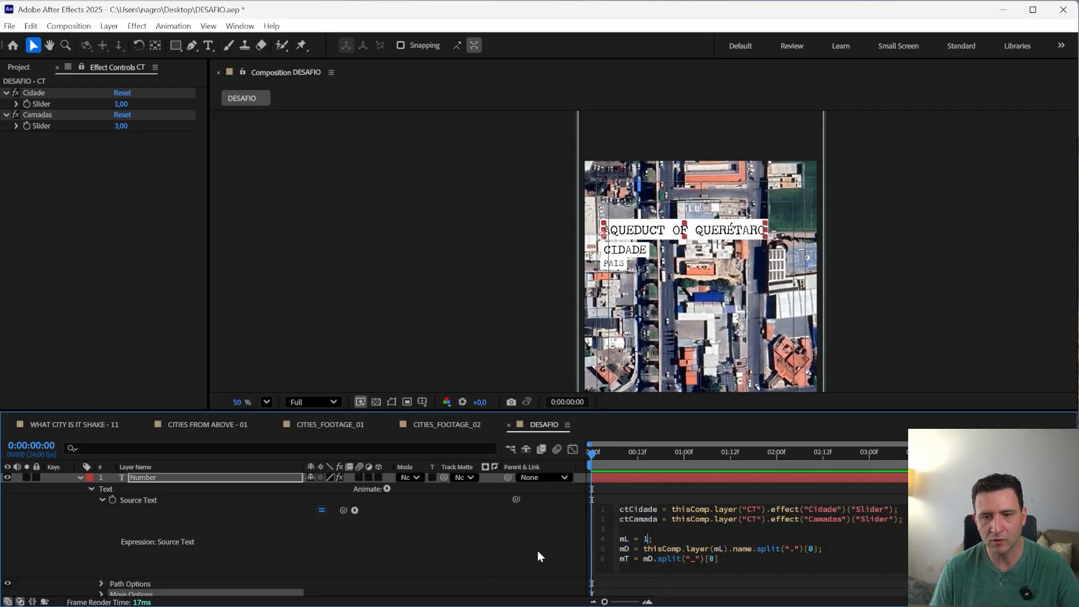
pyautogui.click(474, 541)
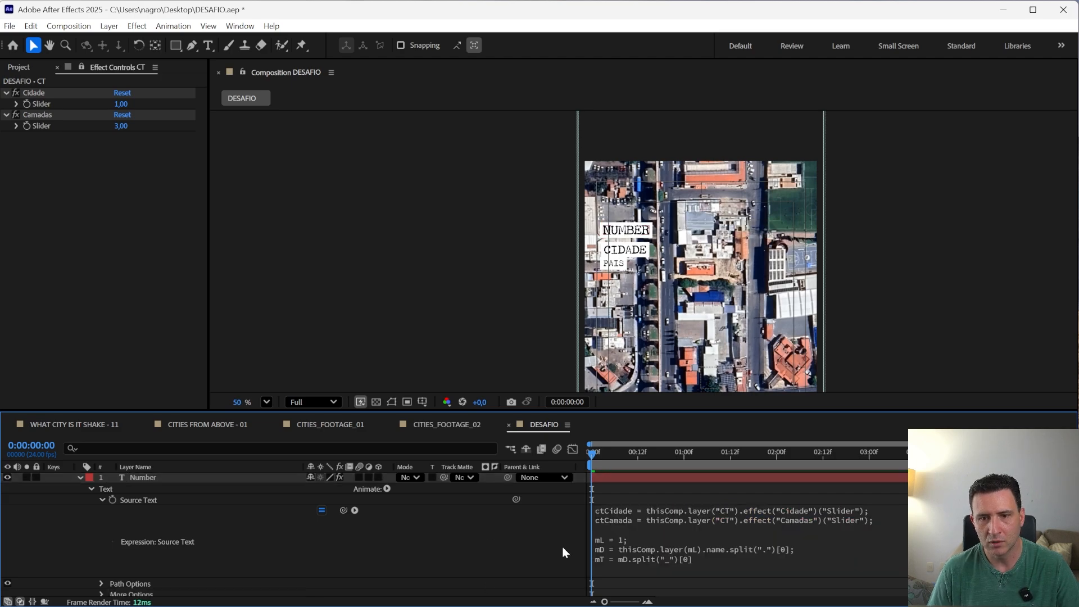
pyautogui.click(143, 477)
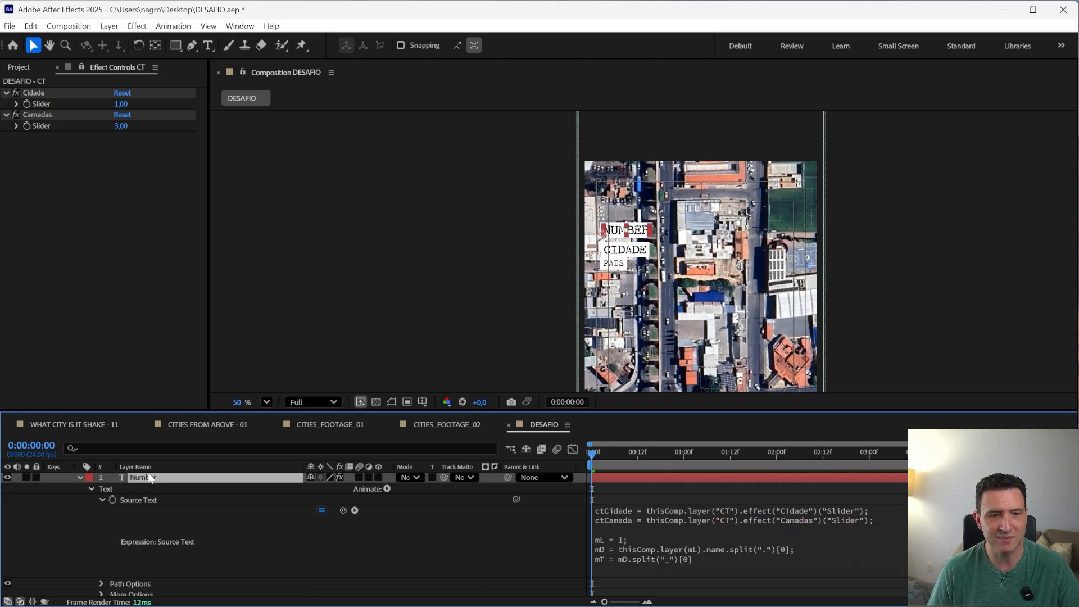
# - Set the mL value to layer index 2 in the Number layer's expression and apply it
pyautogui.click(655, 545)
pyautogui.click(653, 540)
pyautogui.doubleClick(646, 538)
pyautogui.write('2')
pyautogui.click(501, 574)
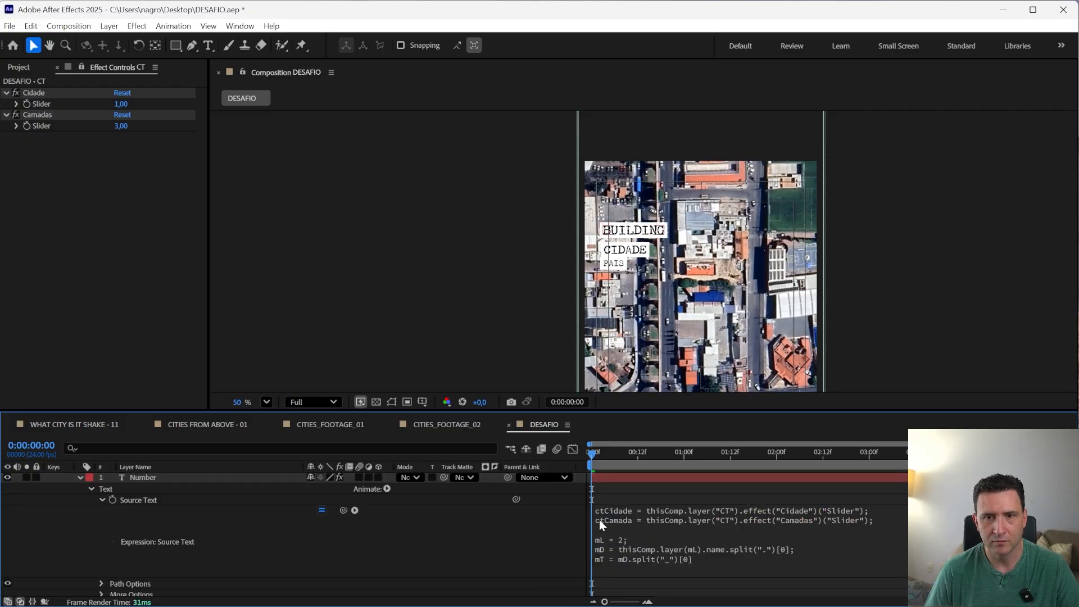
# - Compare the Building layer's index with the mL line and the CT layer's Cidade slider
pyautogui.scroll(-3, 281, 534)
pyautogui.click(140, 545)
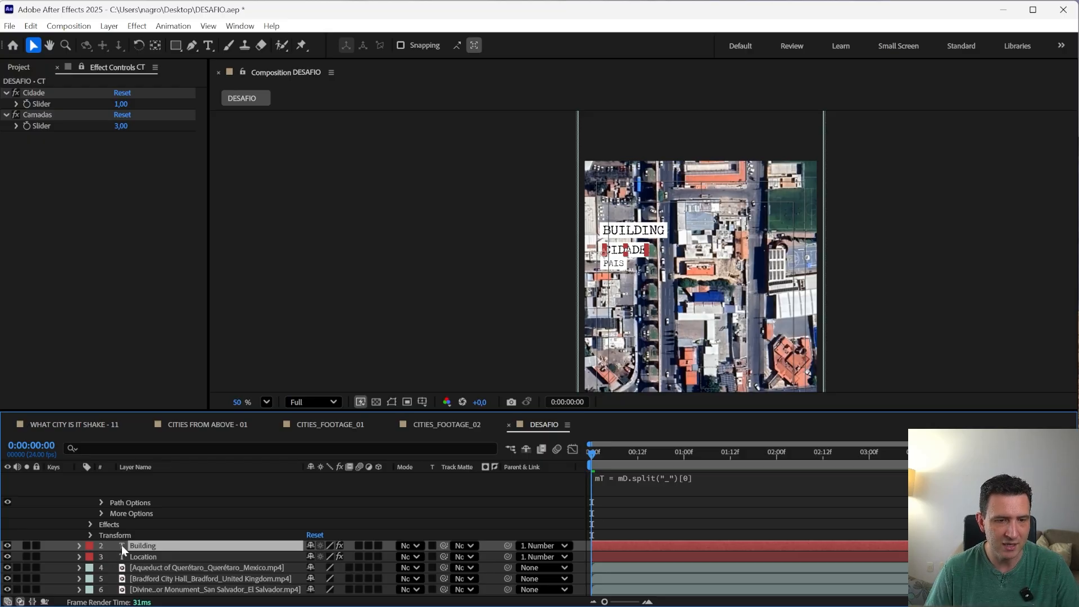
pyautogui.scroll(3, 169, 542)
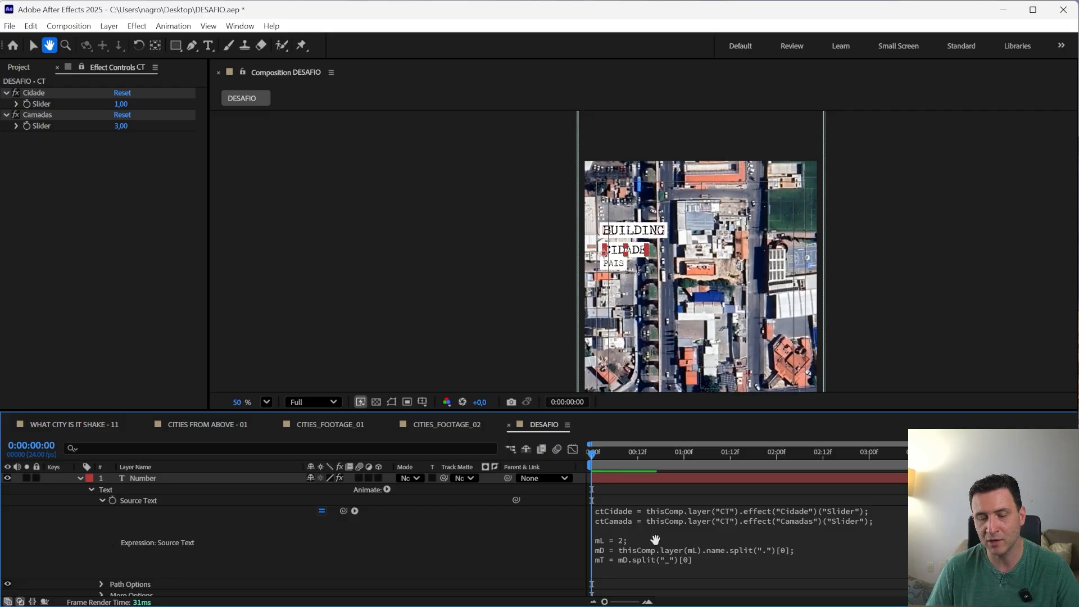
pyautogui.press('v')
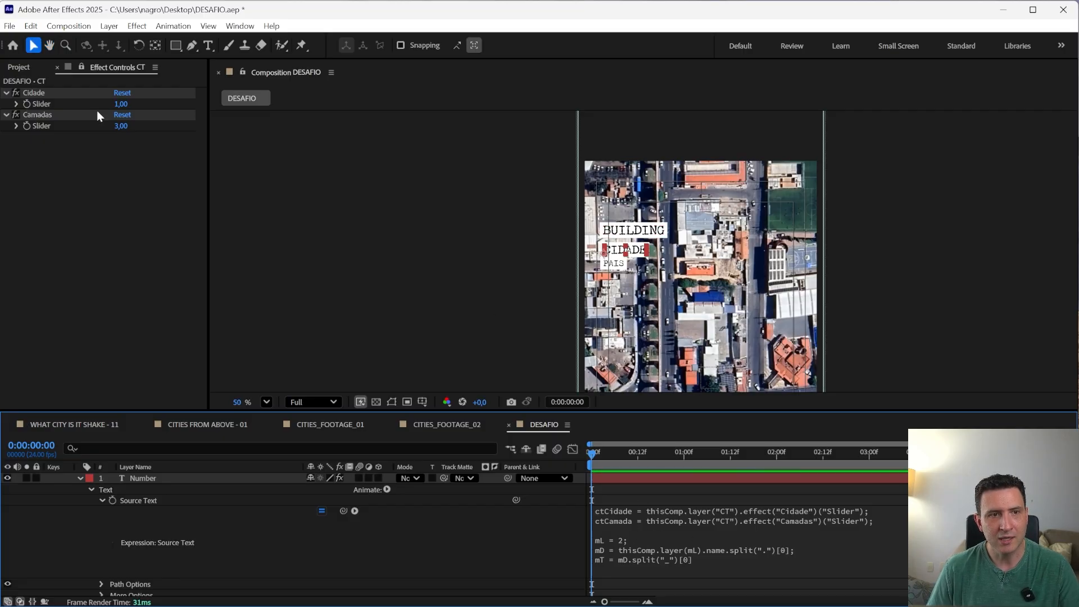
pyautogui.click(33, 92)
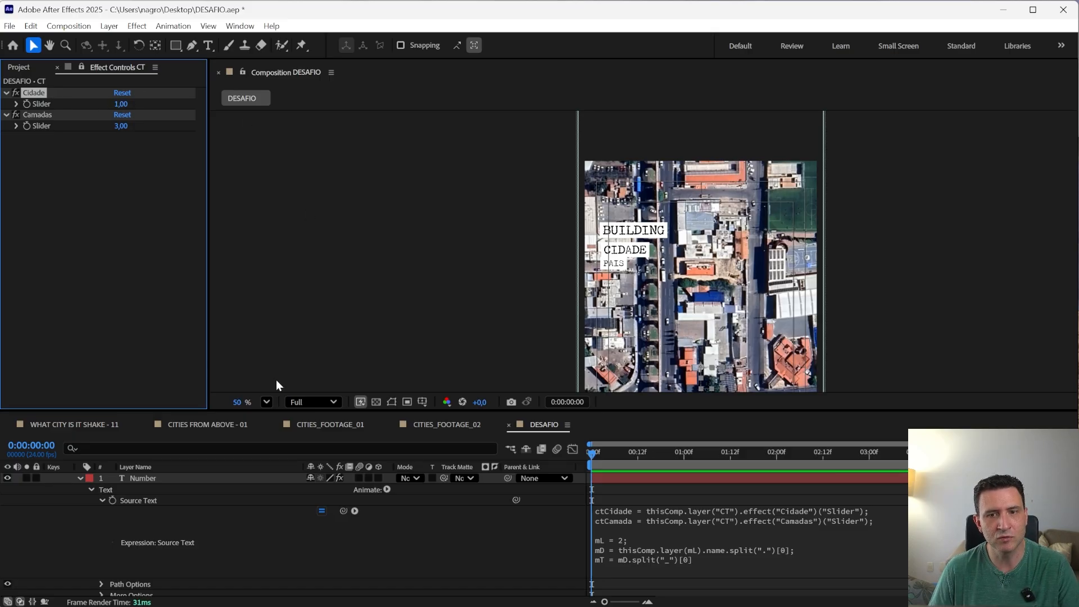
# - Replace the fixed mL value in the Number layer's Source Text expression with the ctCidade variable
pyautogui.click(629, 542)
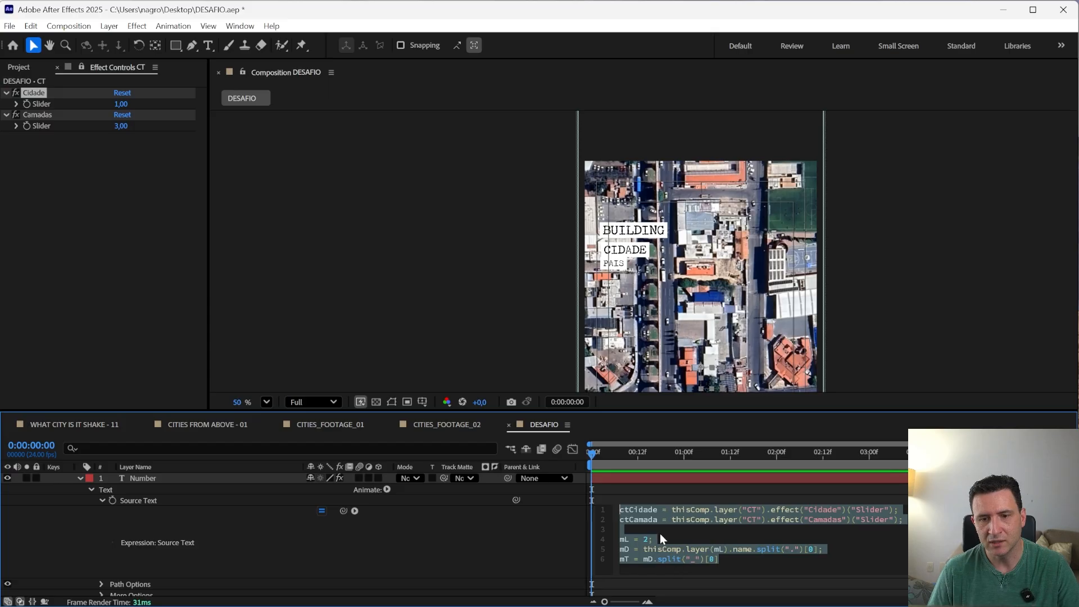
pyautogui.click(660, 534)
pyautogui.doubleClick(646, 540)
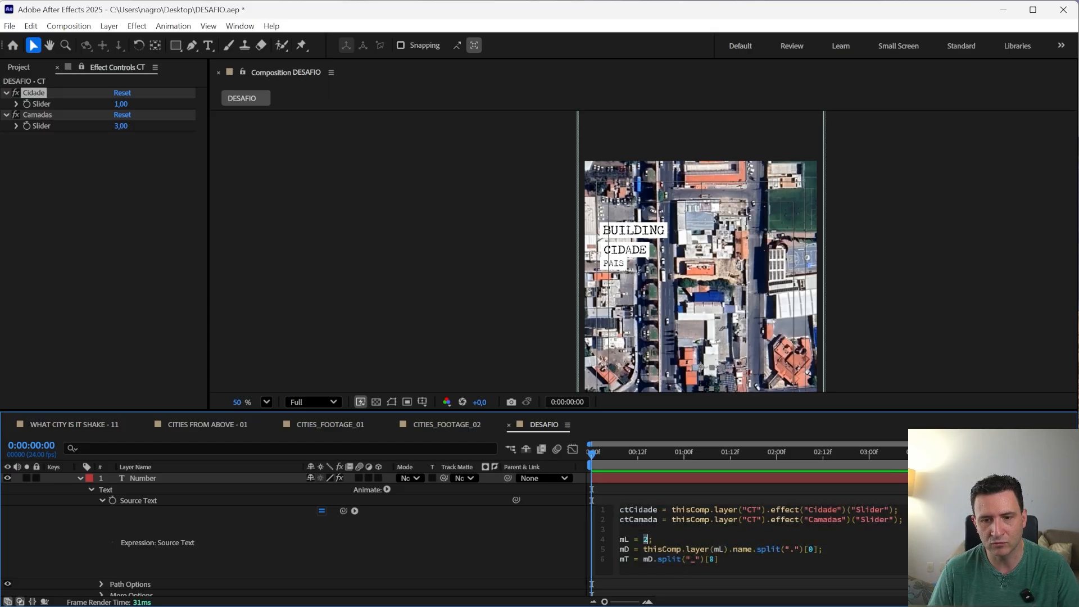
pyautogui.doubleClick(638, 510)
pyautogui.hotkey('ctrl', 'c')
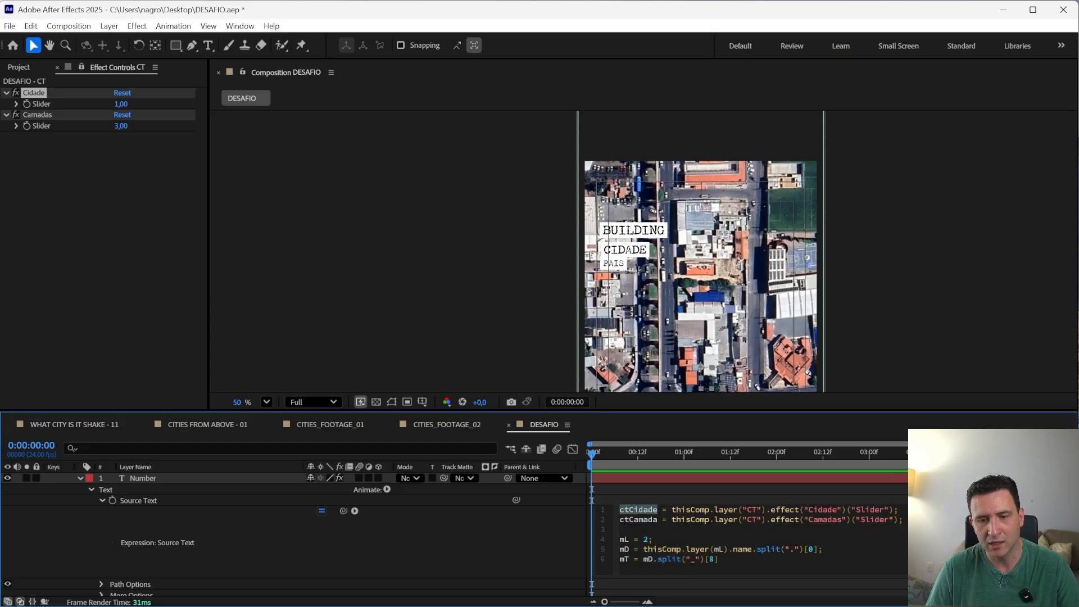
pyautogui.doubleClick(646, 539)
pyautogui.hotkey('ctrl', 'v')
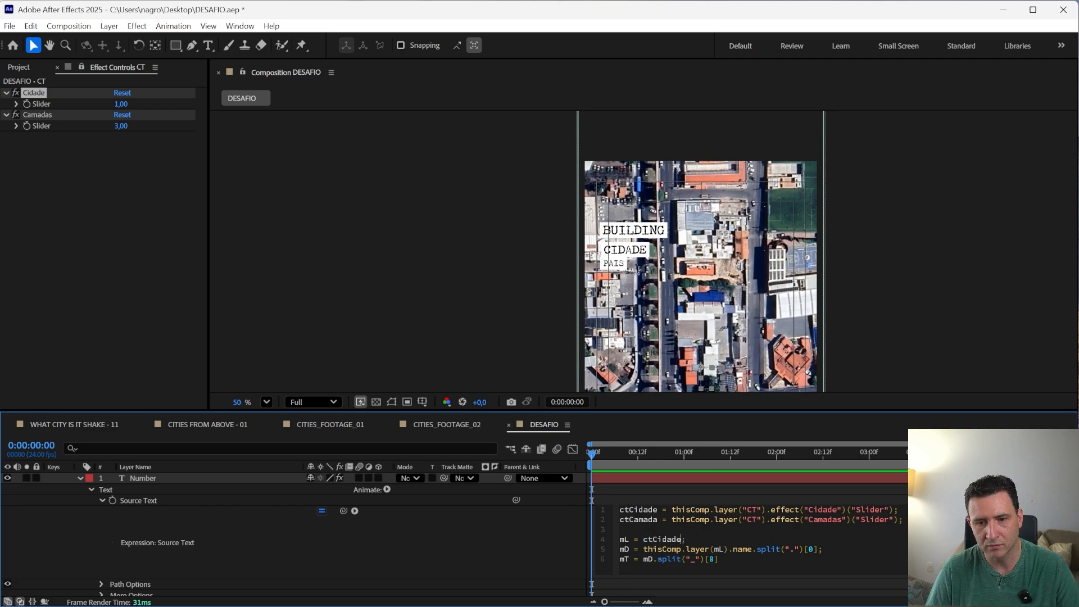
pyautogui.click(514, 538)
# - Set the Cidade slider to 4 and select the Aqueduct of Querétaro video layer for comparison with the title
pyautogui.click(120, 104)
pyautogui.write('4')
pyautogui.press('Return')
pyautogui.click(213, 538)
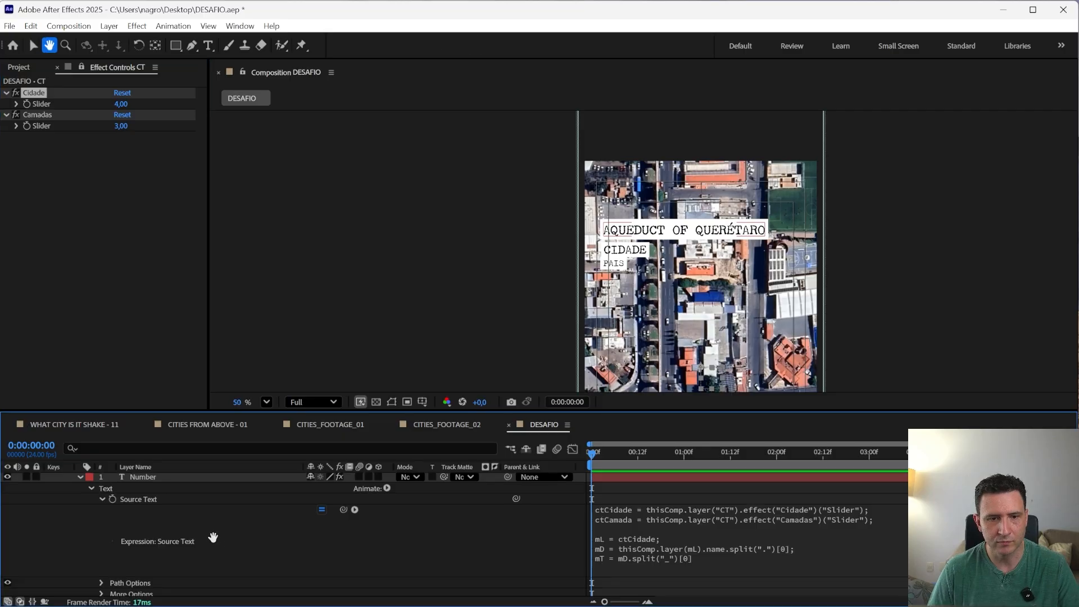
pyautogui.scroll(-5, 213, 538)
pyautogui.press('v')
pyautogui.click(158, 561)
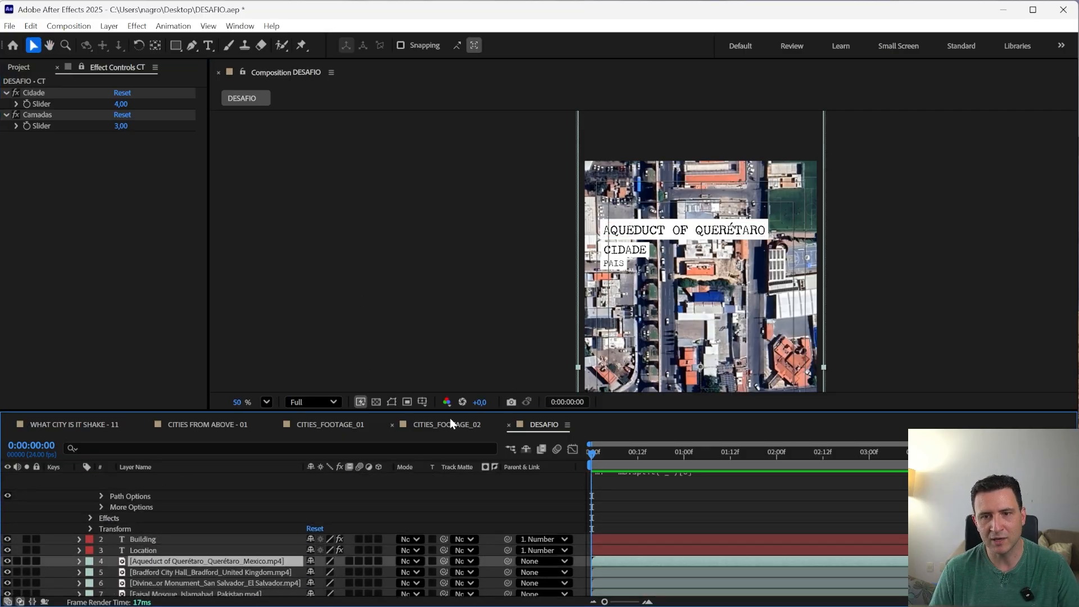
# - Step the Cidade slider through higher values to test the title text, and set it to 1
pyautogui.click(123, 105)
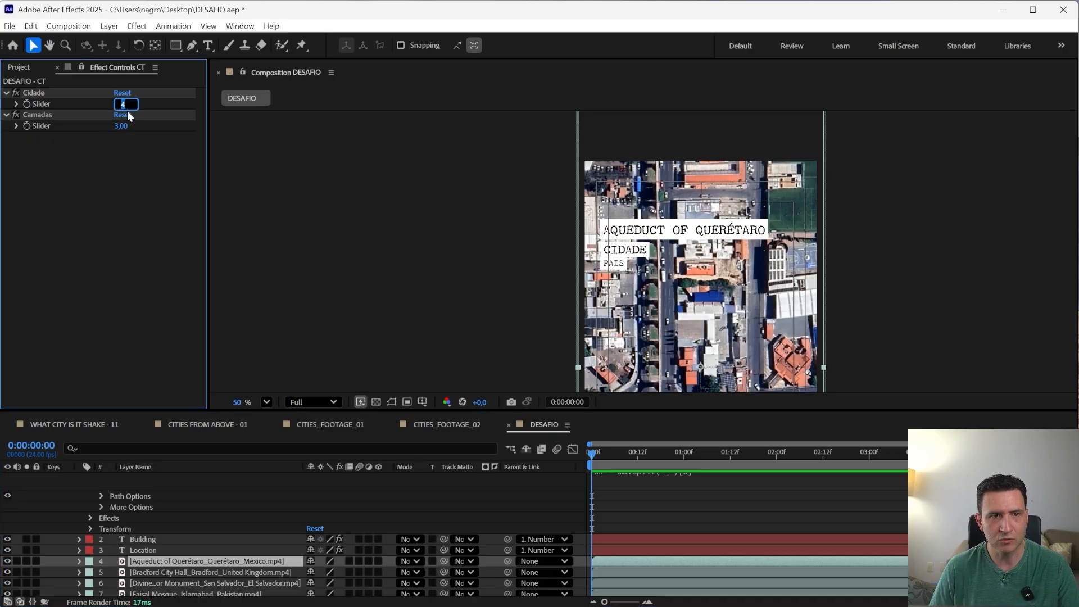
pyautogui.press('Up')
pyautogui.press('Up')
pyautogui.press('Up')
pyautogui.press('Up')
pyautogui.write('4')
pyautogui.press('Return')
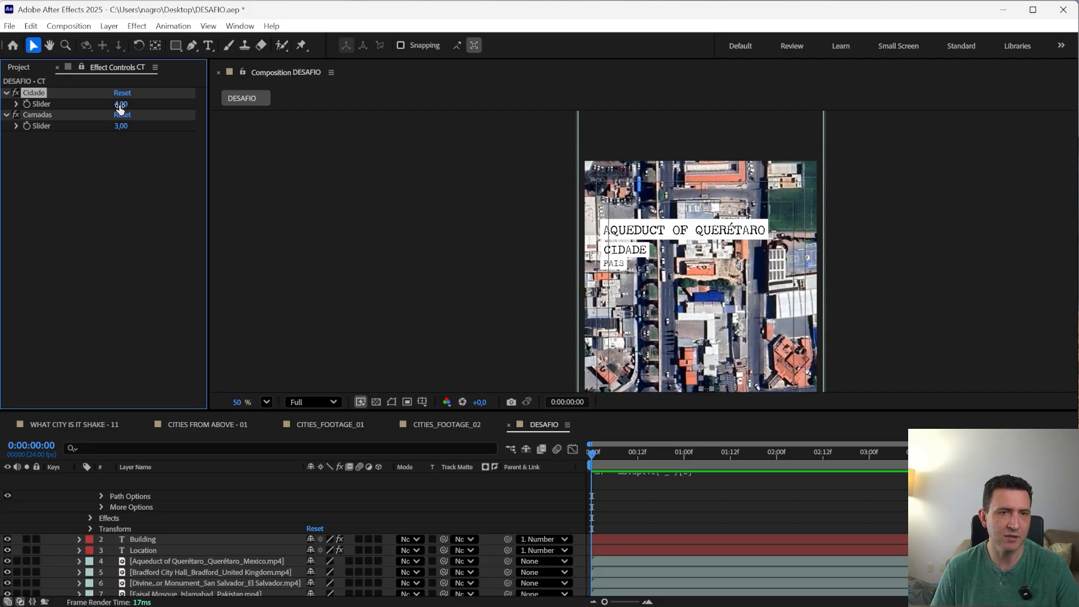
pyautogui.click(122, 105)
pyautogui.write('1')
pyautogui.press('Return')
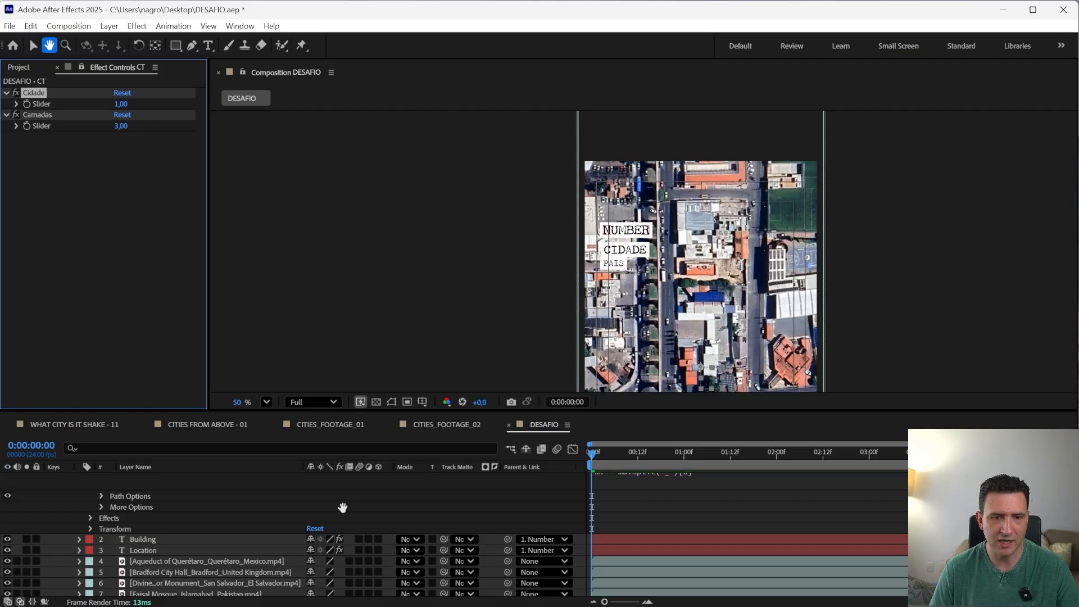
# - Try defining mL as ctCidade-ctCamada in the Number layer's Source Text expression
pyautogui.scroll(3, 344, 528)
pyautogui.click(657, 550)
pyautogui.click(685, 539)
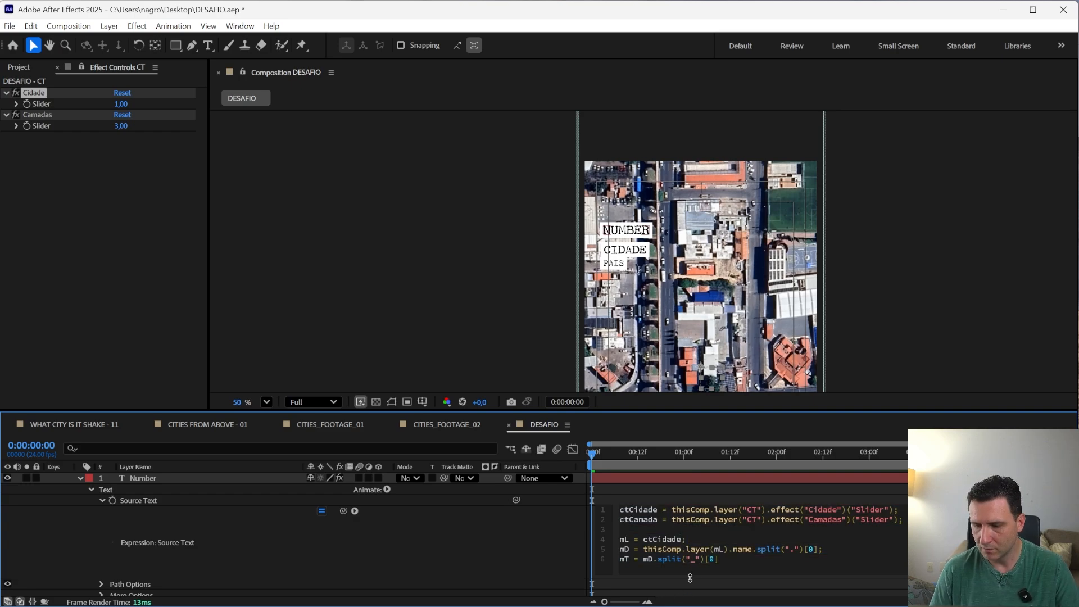
pyautogui.doubleClick(638, 519)
pyautogui.hotkey('ctrl', 'c')
pyautogui.click(685, 539)
pyautogui.hotkey('ctrl', 'v')
pyautogui.click(538, 544)
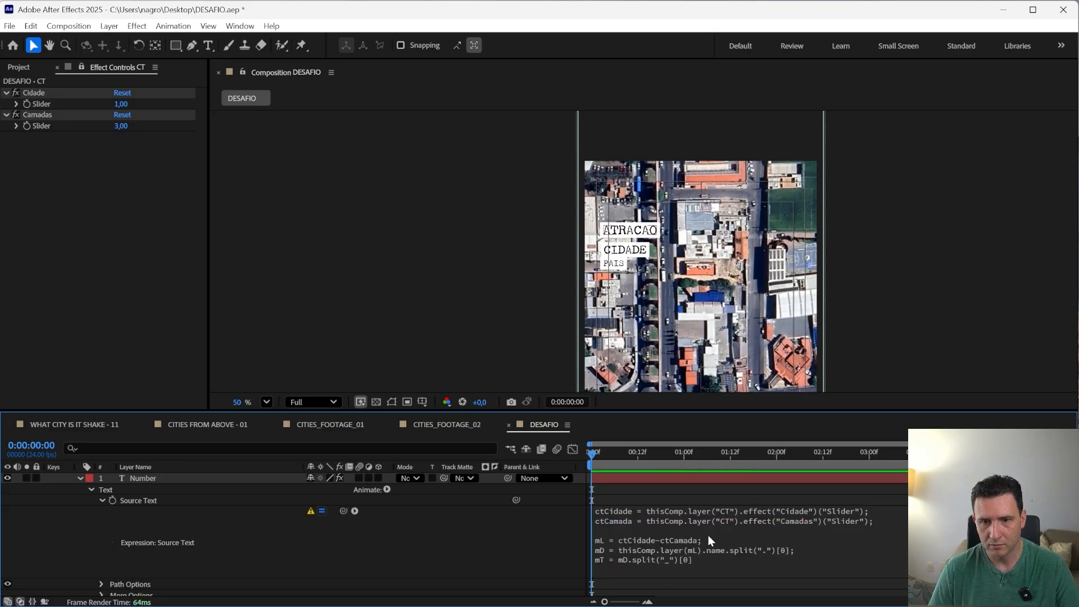
# - Remove the ctCamada subtraction from the mL line, leaving only ctCidade
pyautogui.click(669, 550)
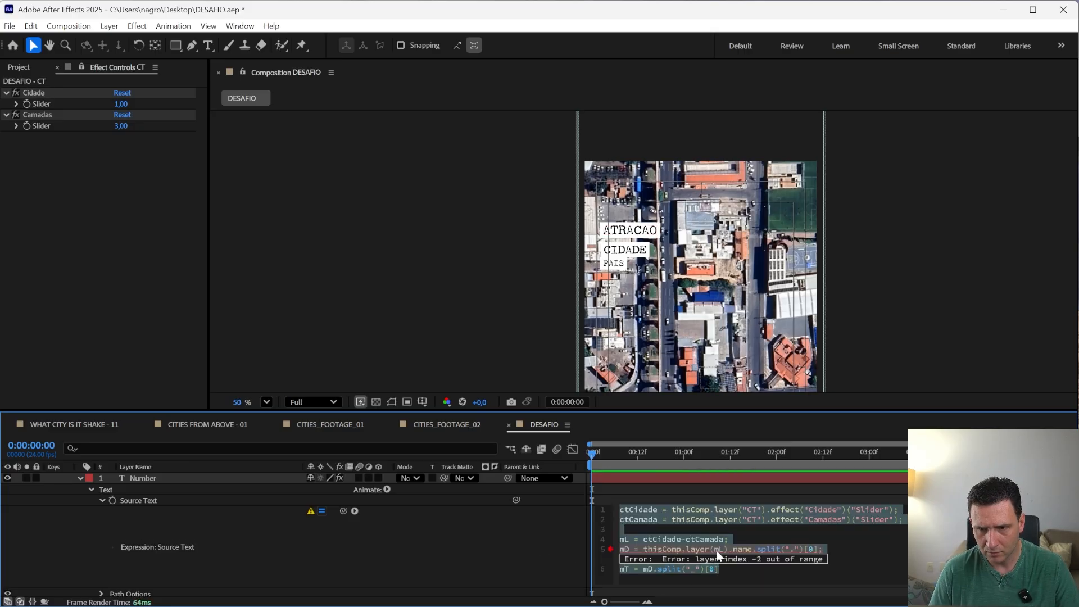
pyautogui.click(736, 538)
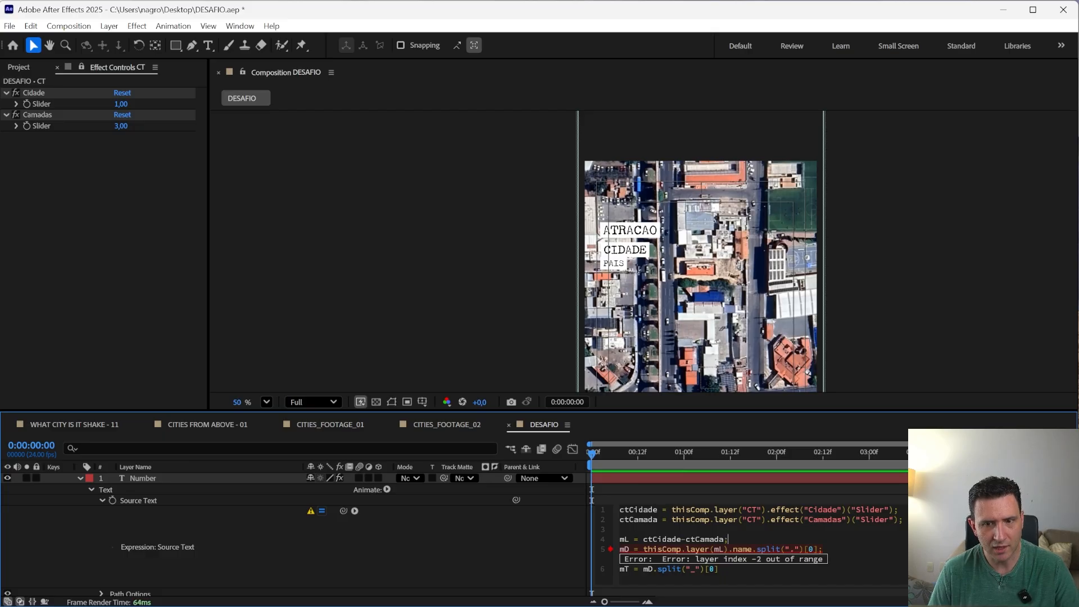
pyautogui.moveTo(681, 539); pyautogui.dragTo(724, 539)
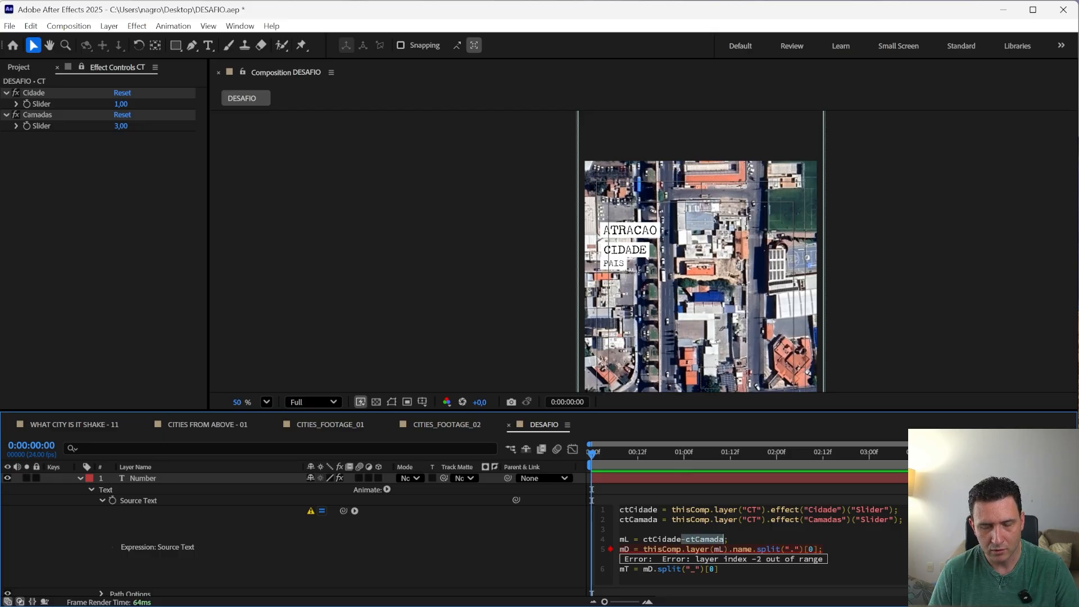
pyautogui.press('BackSpace')
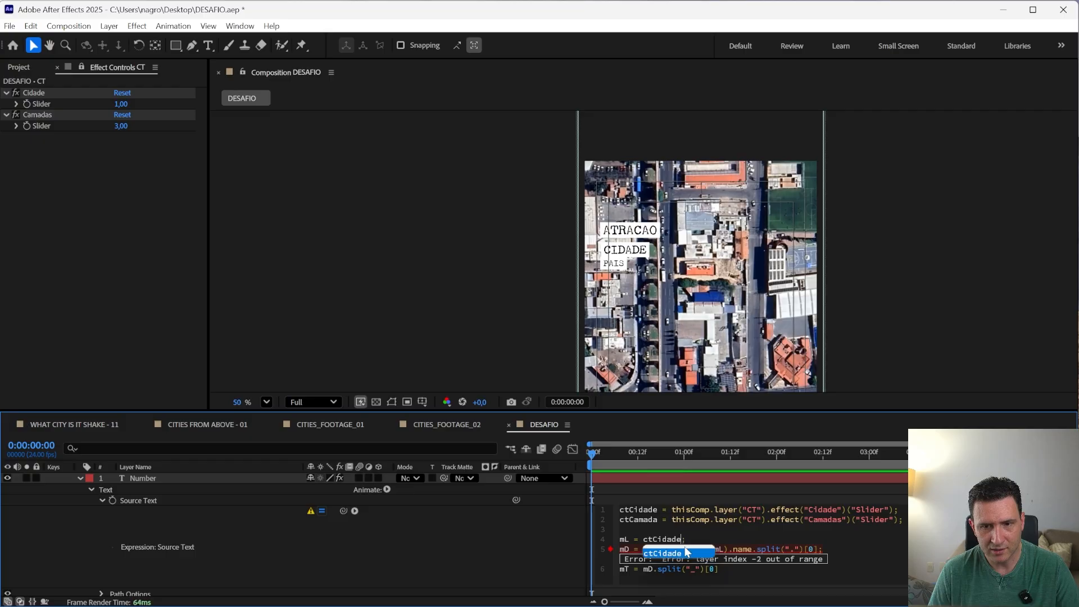
pyautogui.click(517, 561)
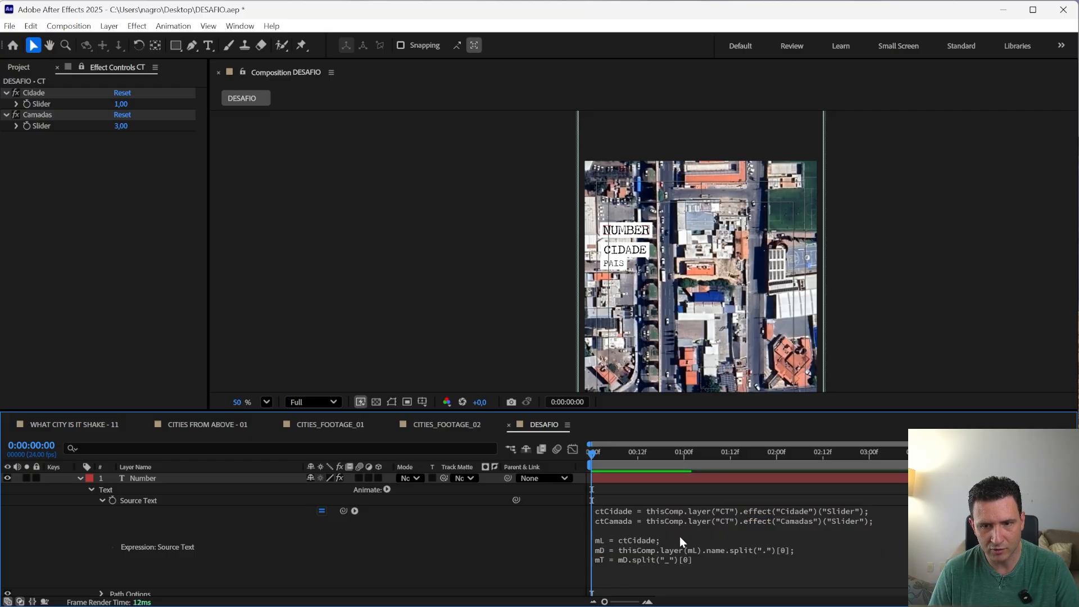
# - Define mL as ctCidade+ctCamada in the Number layer's Source Text expression
pyautogui.click(633, 550)
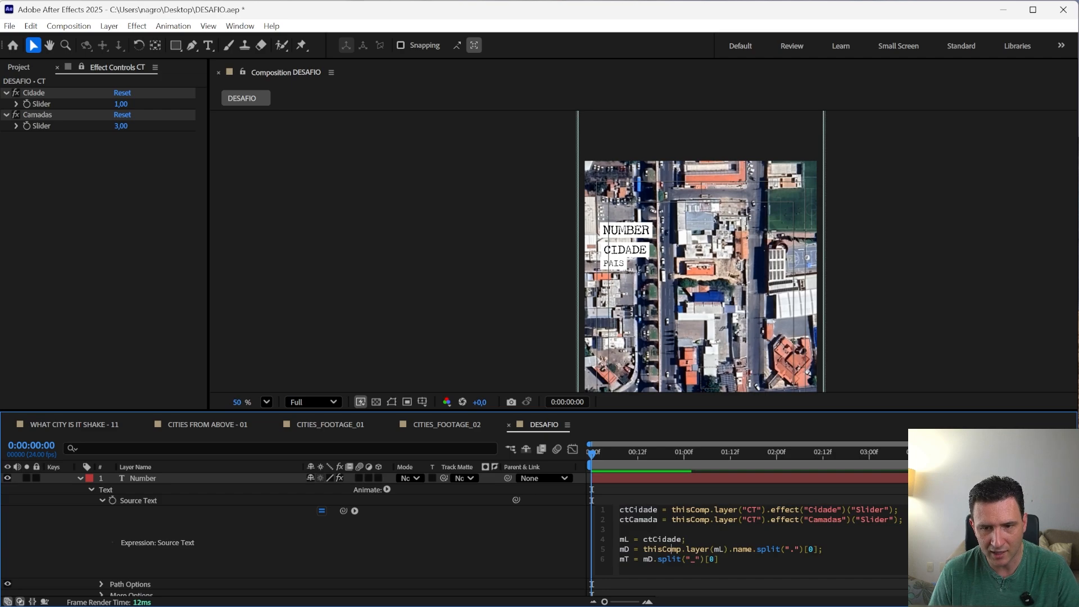
pyautogui.click(679, 539)
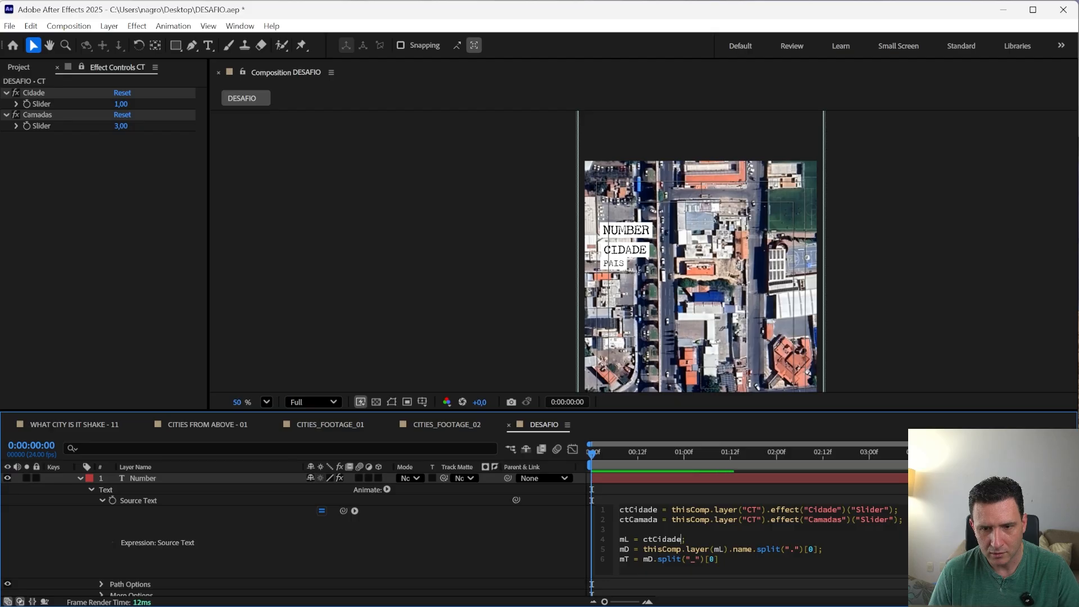
pyautogui.write('+')
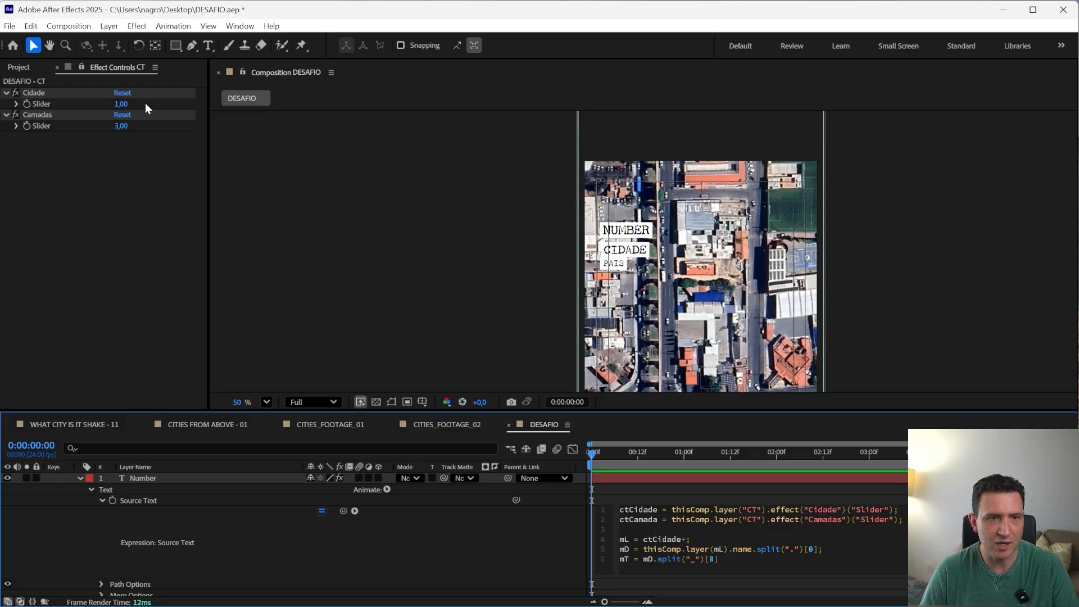
pyautogui.write('ctCamada')
pyautogui.click(397, 574)
# - Compare the Aqueduct of Querétaro layer's position in the stack with the Number expression and the Cidade control
pyautogui.moveTo(270, 538); pyautogui.dragTo(242, 471)
pyautogui.scroll(-1, 158, 536)
pyautogui.press('v')
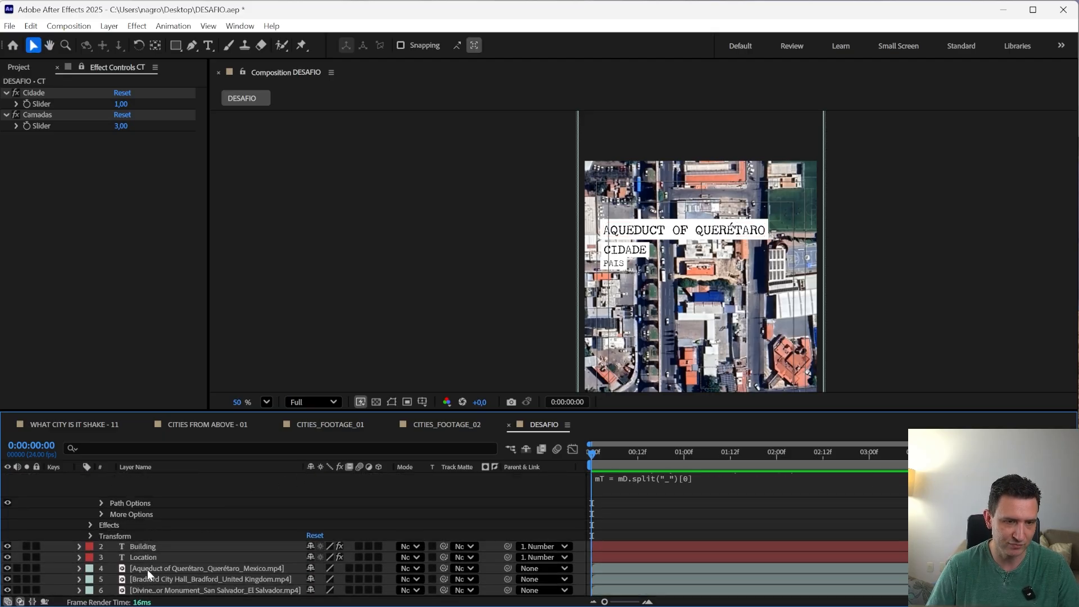
pyautogui.click(147, 568)
pyautogui.press('h')
pyautogui.moveTo(163, 478); pyautogui.dragTo(164, 557)
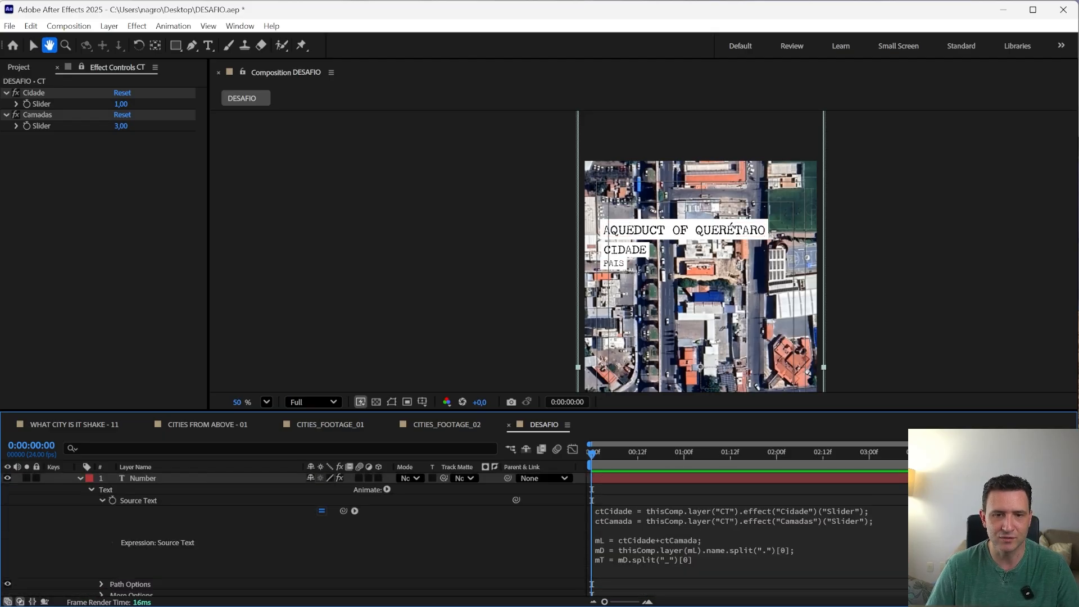
pyautogui.press('v')
pyautogui.click(48, 94)
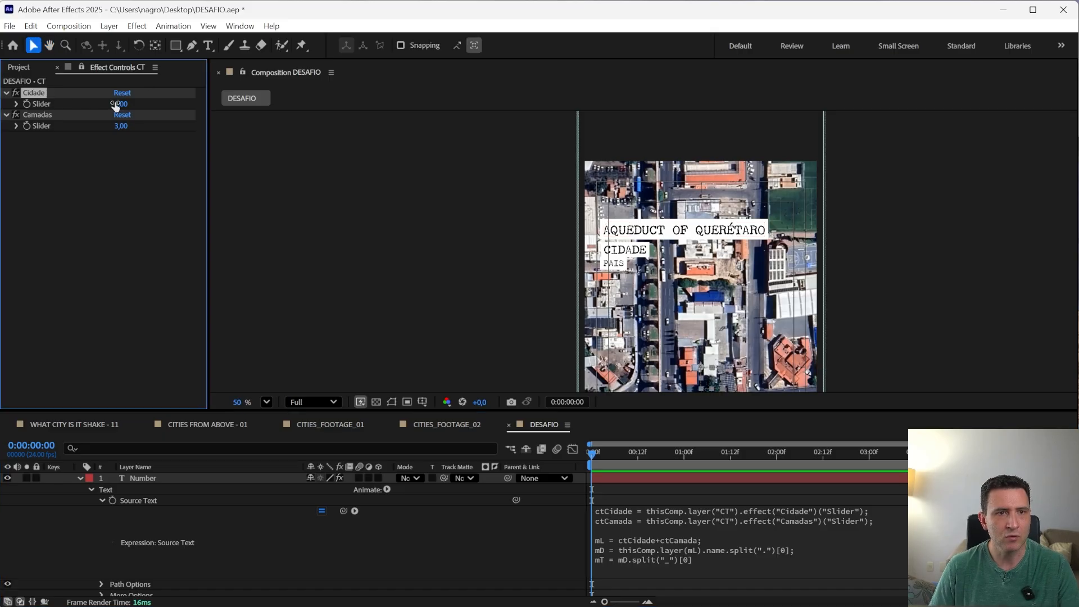
pyautogui.press('h')
pyautogui.moveTo(190, 486); pyautogui.dragTo(190, 443)
pyautogui.scroll(-2, 190, 443)
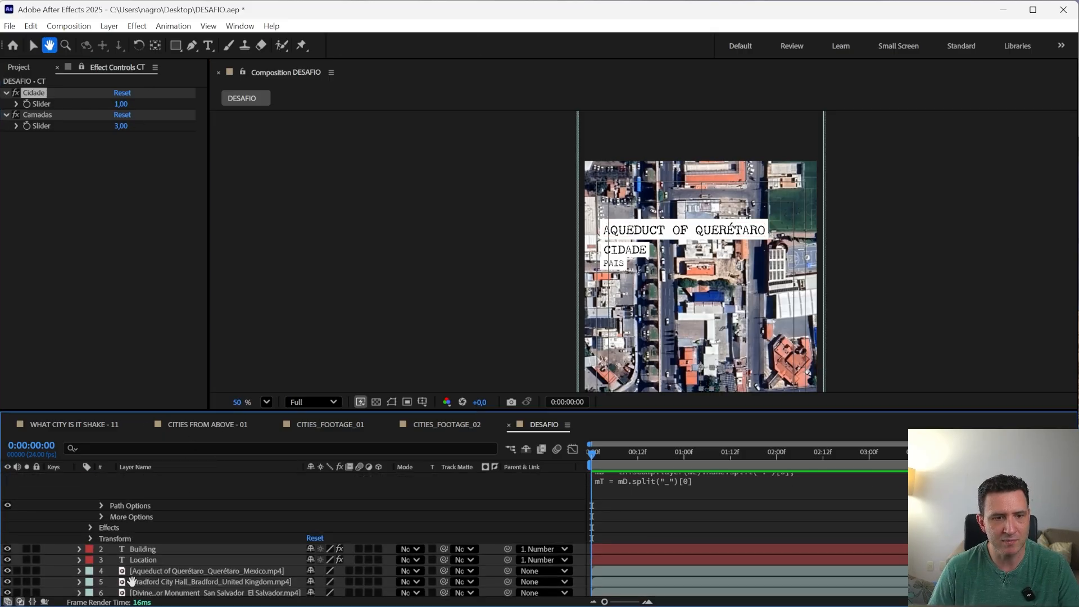
pyautogui.press('v')
pyautogui.click(42, 92)
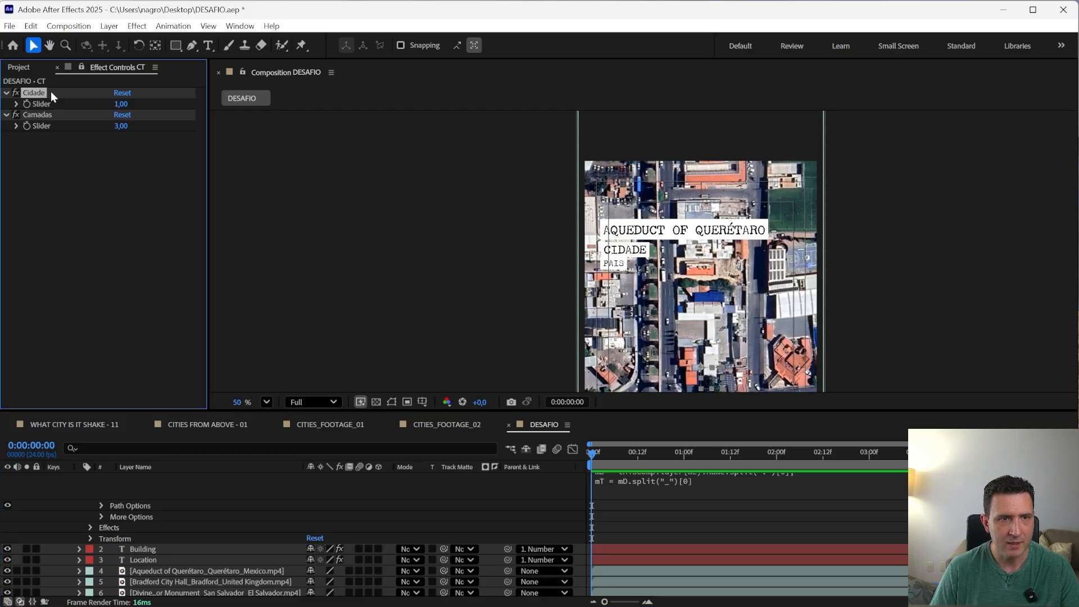
# - Step the Cidade slider up and back down to 1 to test the title text
pyautogui.click(122, 103)
pyautogui.press('Up')
pyautogui.press('Down')
pyautogui.press('Down')
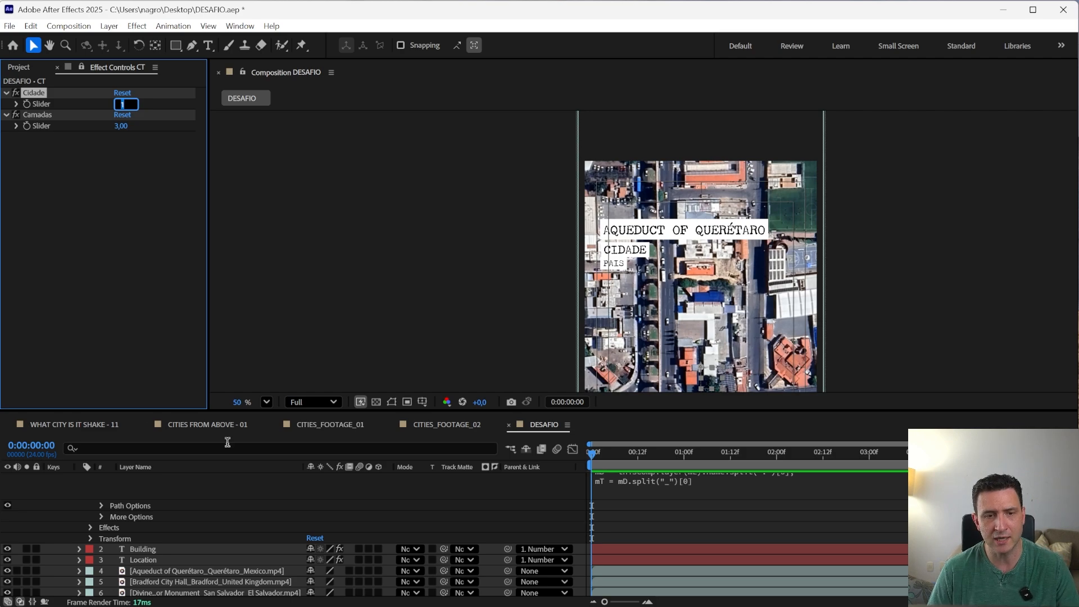
pyautogui.click(72, 497)
# - Copy the Number layer's Source Text expression to the Building layer's Source Text and reveal it there
pyautogui.scroll(4, 177, 507)
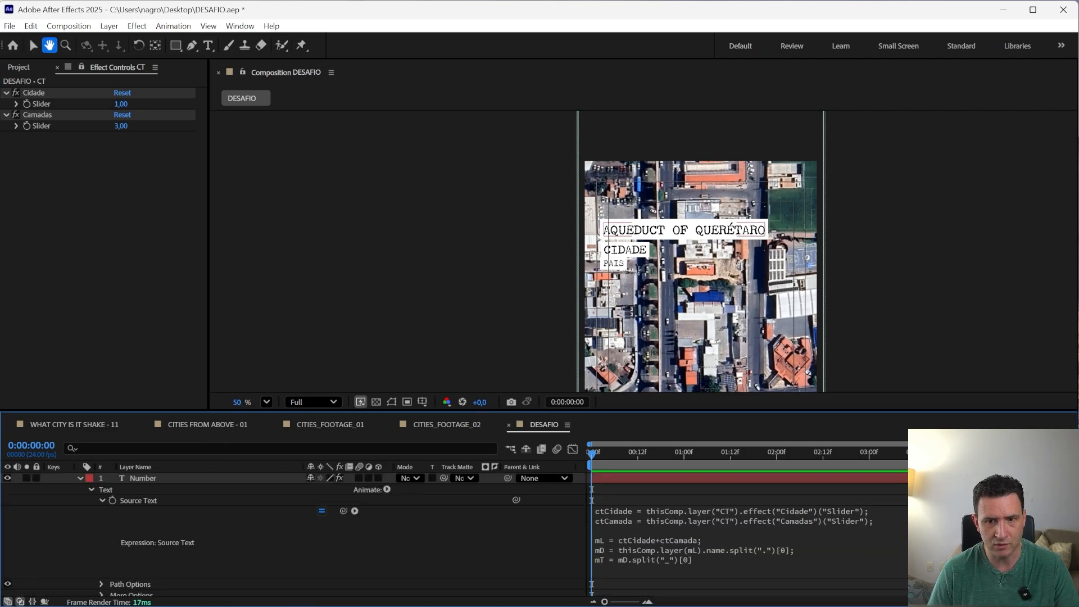
pyautogui.press('v')
pyautogui.click(135, 500)
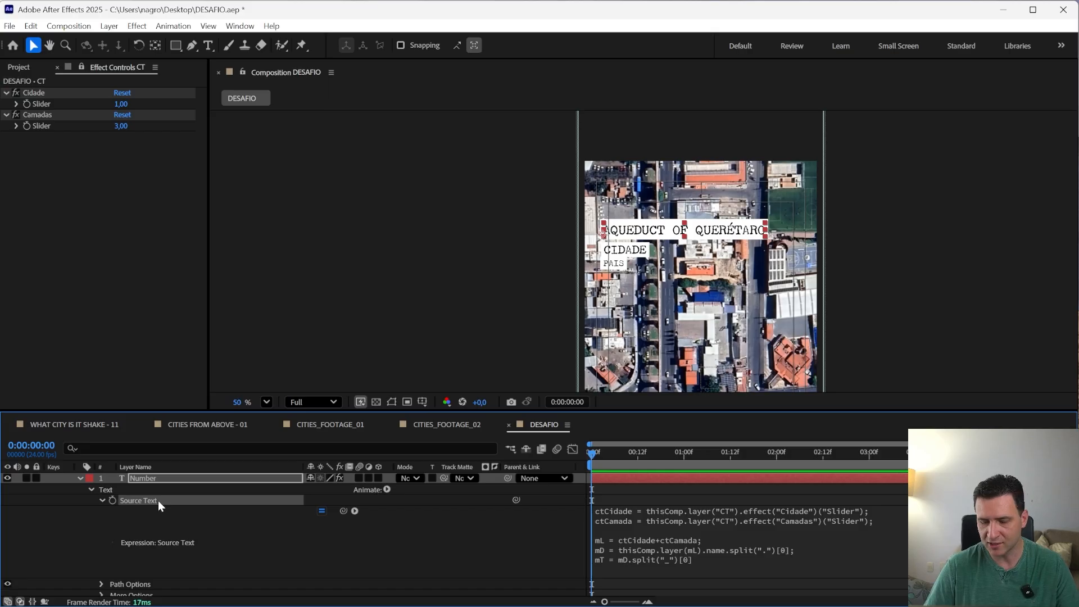
pyautogui.click(78, 478)
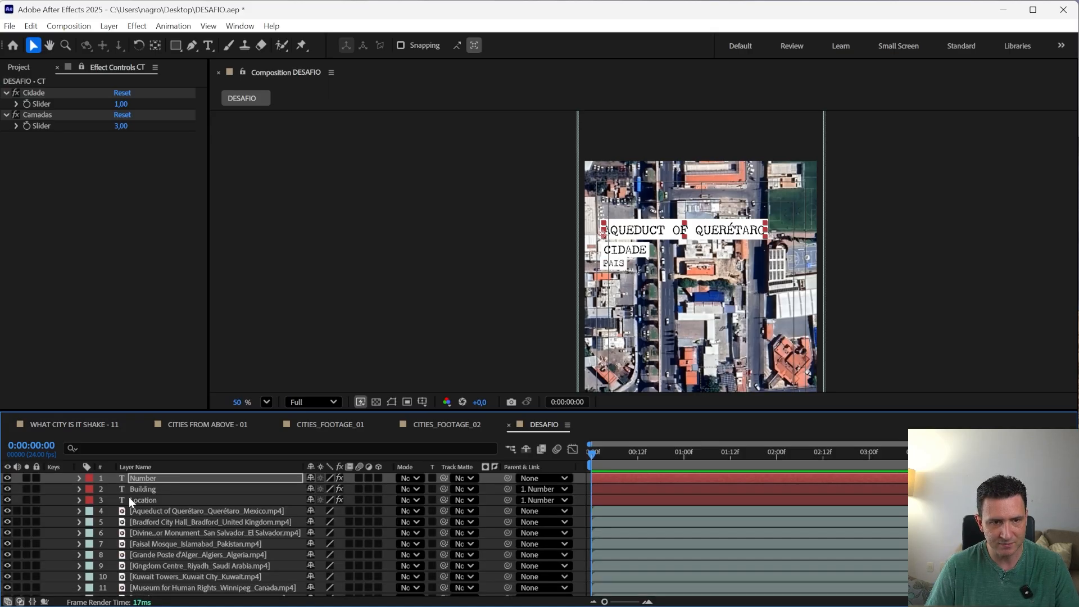
pyautogui.click(133, 489)
pyautogui.click(79, 489)
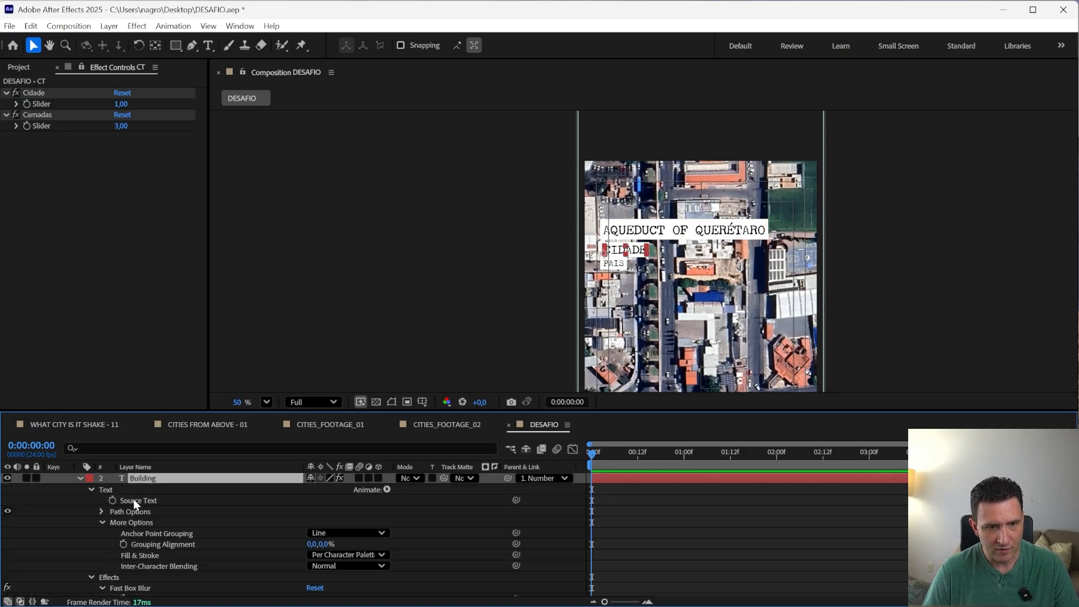
pyautogui.click(133, 499)
pyautogui.hotkey('ctrl', 'v')
pyautogui.click(102, 500)
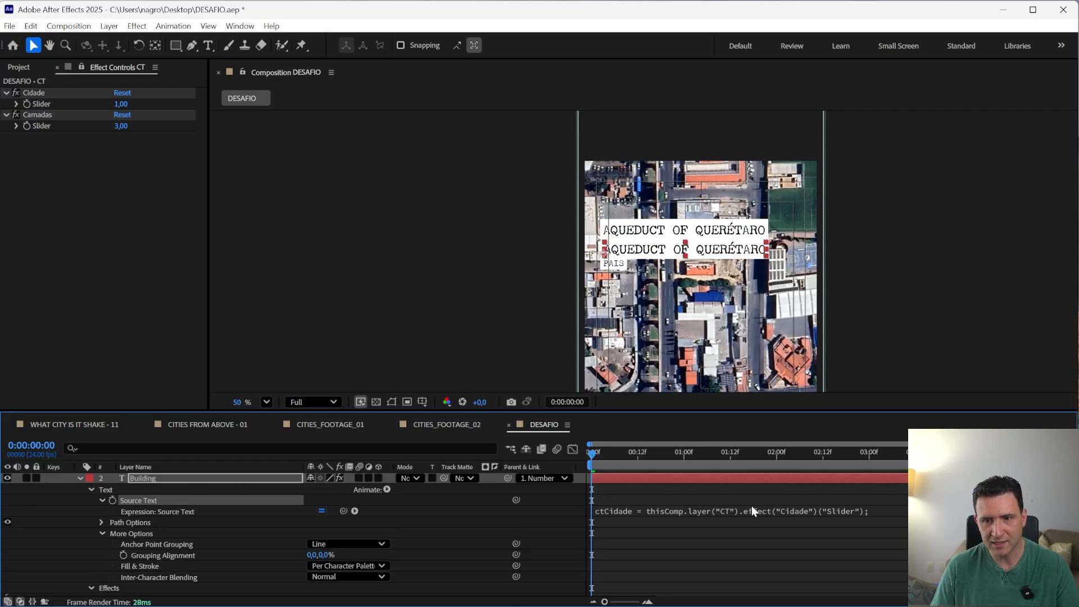
# - Try index 1 for the "." split in the Building expression's mD line, and undo that change
pyautogui.click(737, 513)
pyautogui.click(665, 531)
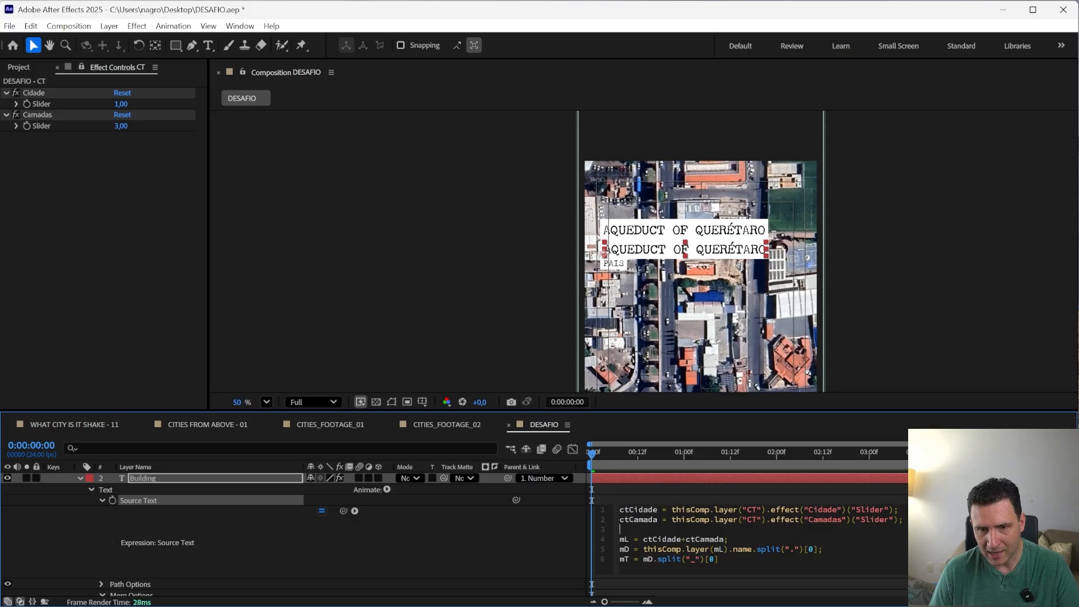
pyautogui.doubleClick(624, 549)
pyautogui.click(645, 549)
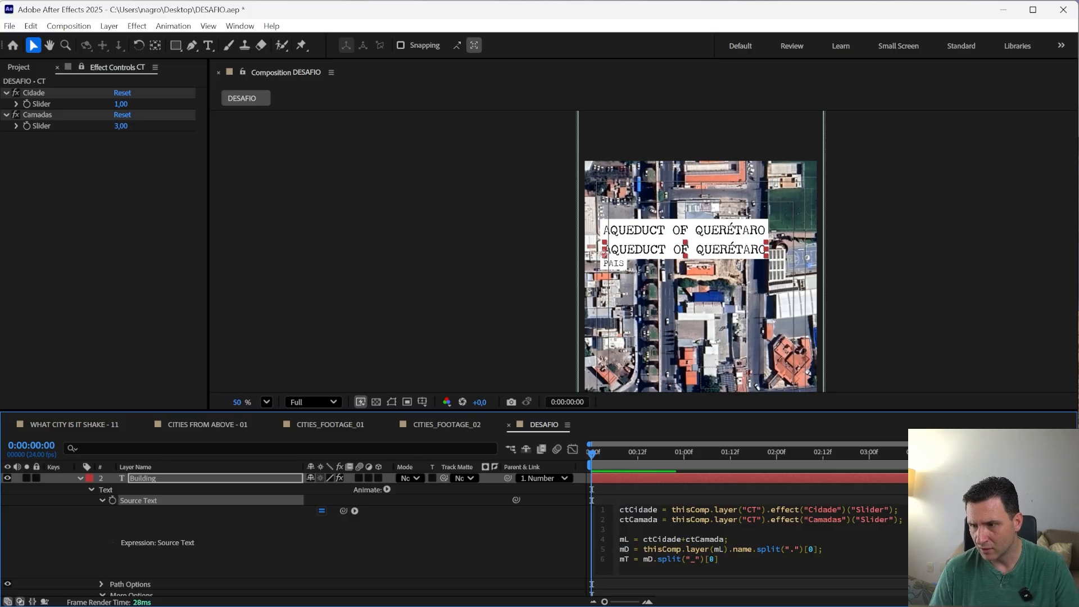
pyautogui.moveTo(807, 549); pyautogui.dragTo(815, 549)
pyautogui.write('1')
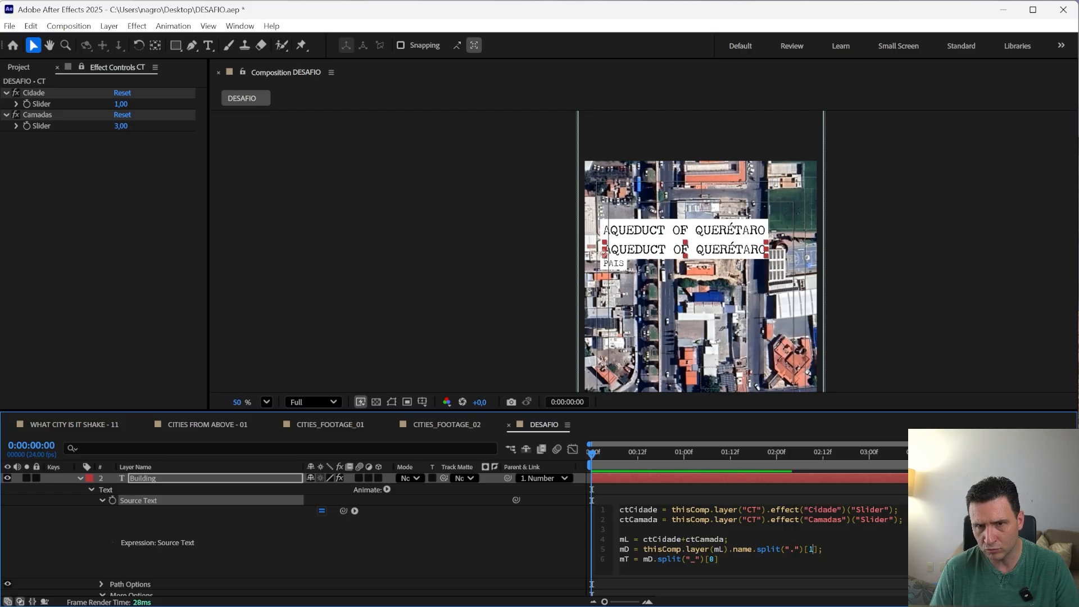
pyautogui.click(558, 537)
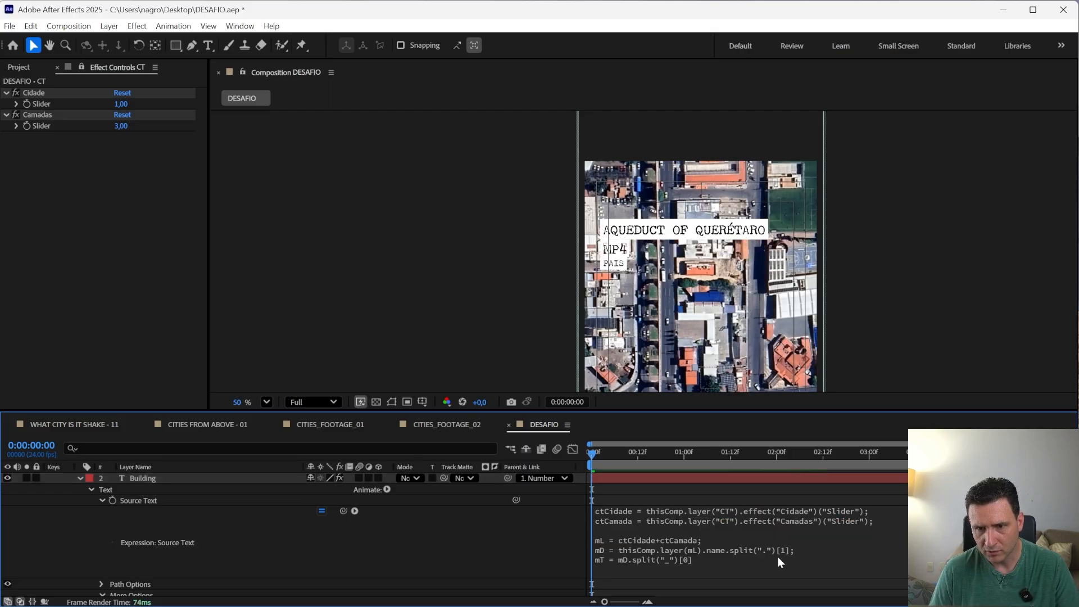
pyautogui.hotkey('ctrl', 'z')
# - Set the index of the "_" split to 1 in the mT line of the Building layer's Source Text expression
pyautogui.click(746, 537)
pyautogui.click(705, 550)
pyautogui.write('1')
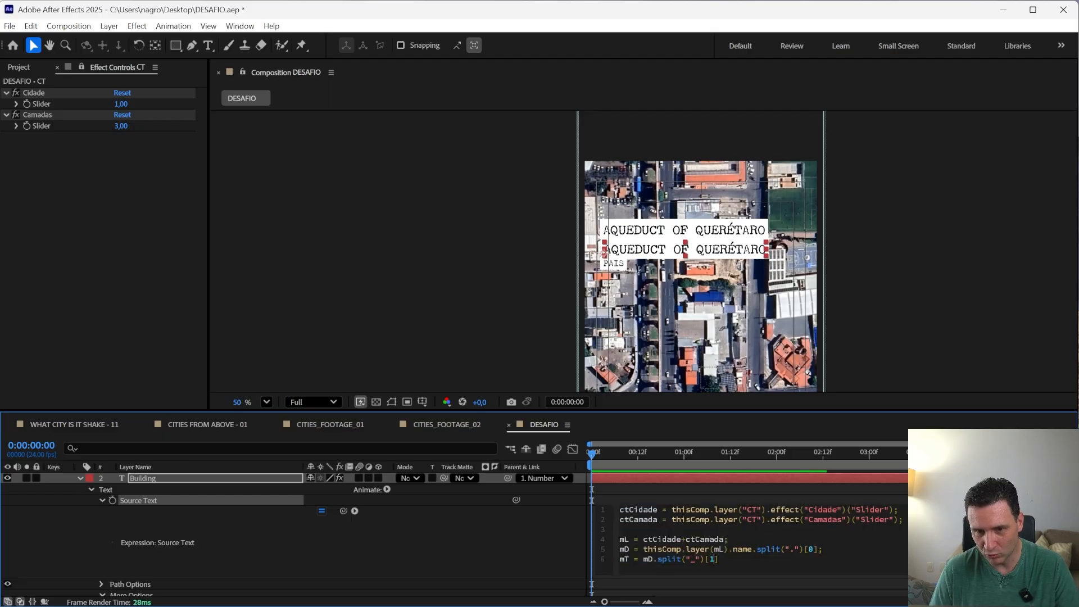
pyautogui.click(524, 544)
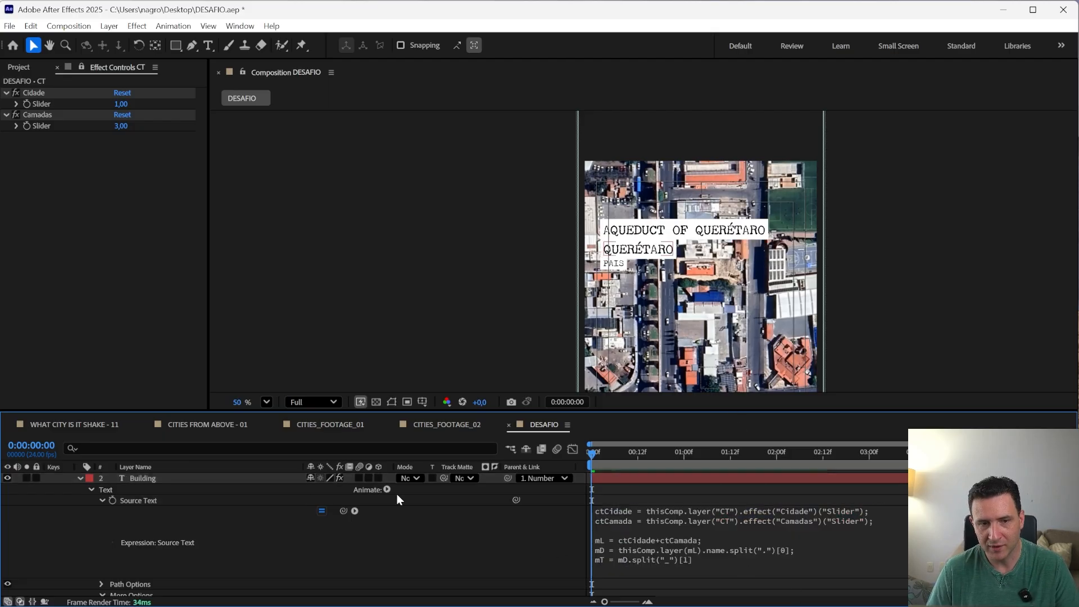
# - Copy the Building layer's Source Text expression to the Location layer's Source Text and reveal it there
pyautogui.click(137, 502)
pyautogui.moveTo(131, 509); pyautogui.dragTo(146, 558)
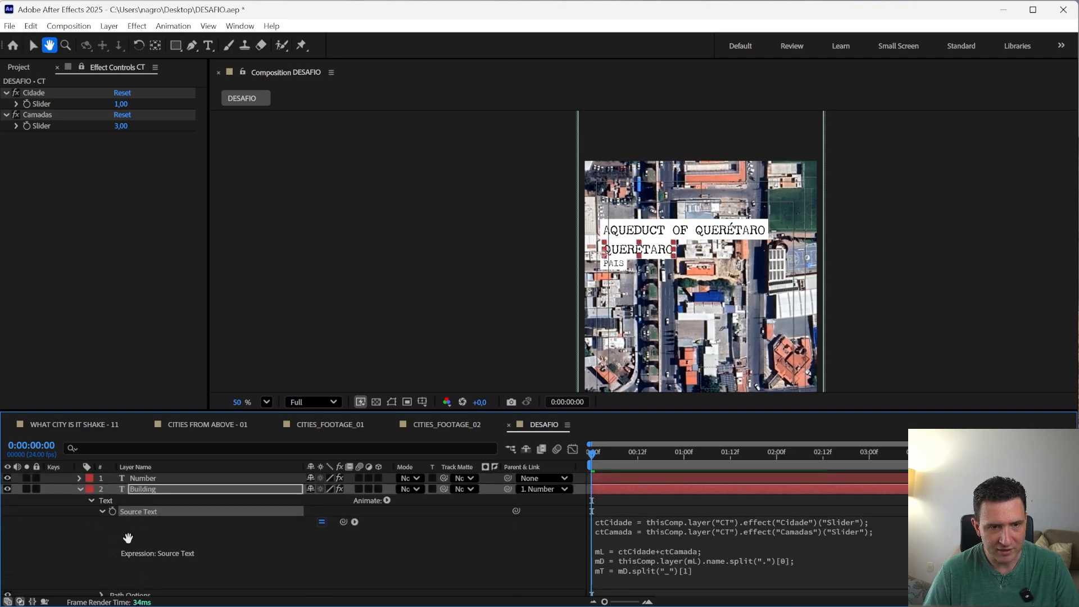
pyautogui.click(79, 488)
pyautogui.click(106, 500)
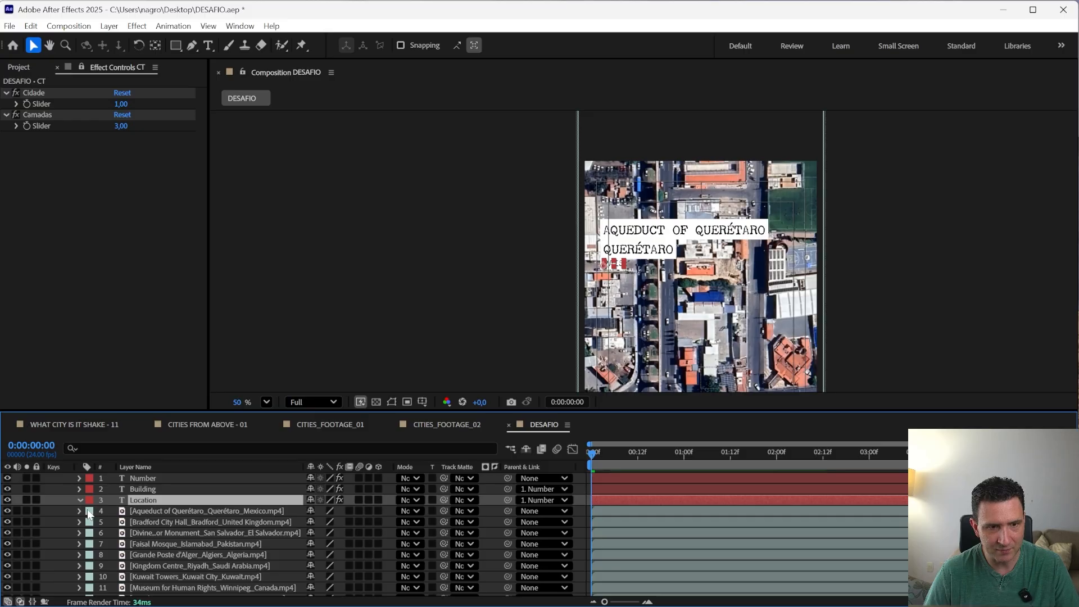
pyautogui.click(79, 500)
pyautogui.click(132, 500)
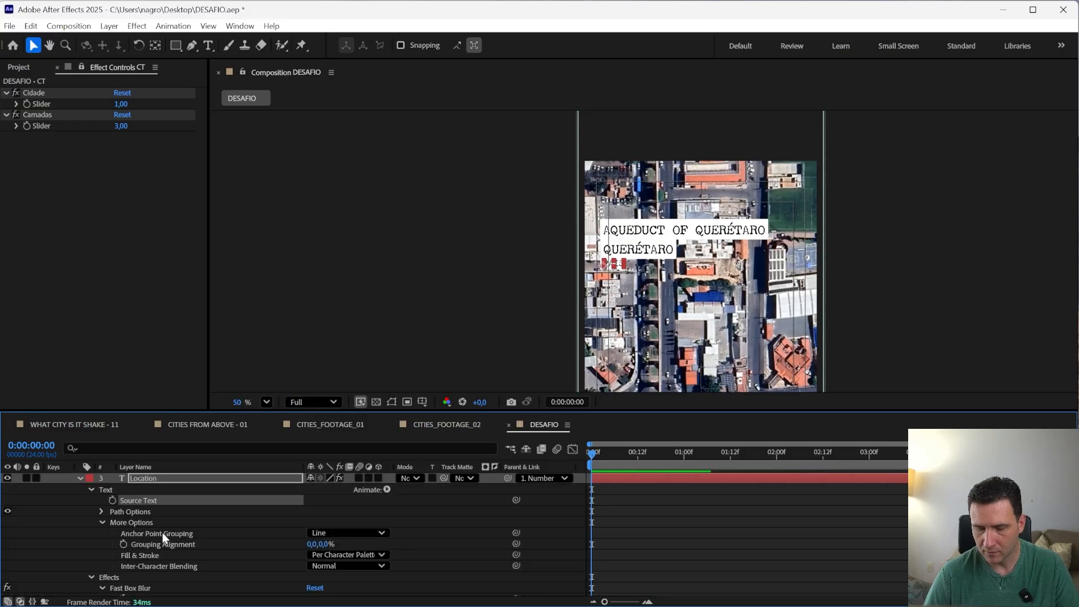
pyautogui.hotkey('ctrl', 'v')
pyautogui.click(102, 500)
# - Set the index of the "_" split to 2 in the mT line of the Location layer's expression
pyautogui.click(638, 514)
pyautogui.click(709, 560)
pyautogui.hotkey('shift', 'Right')
pyautogui.write('2')
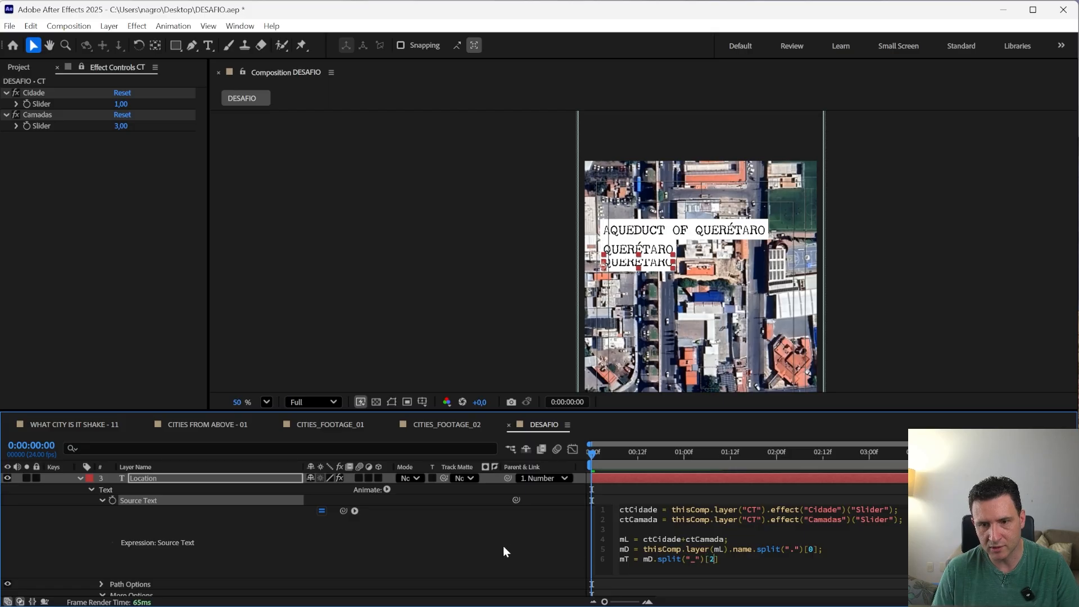
pyautogui.click(504, 546)
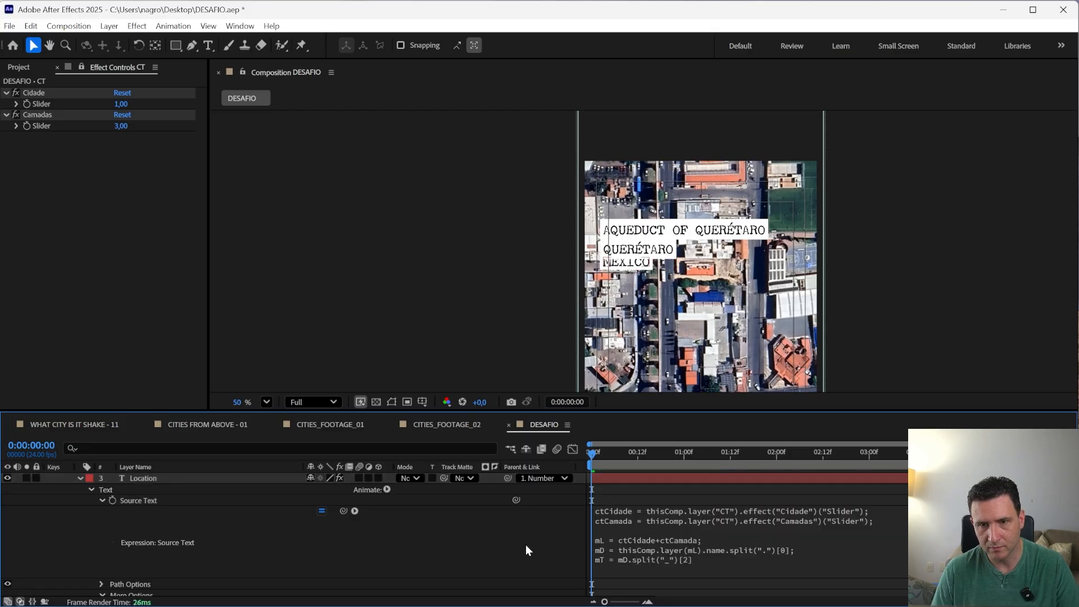
# - Collapse the Location layer's properties and nudge the Building and Location texts down slightly to separate the overlapping lines
pyautogui.click(679, 480)
pyautogui.press('u')
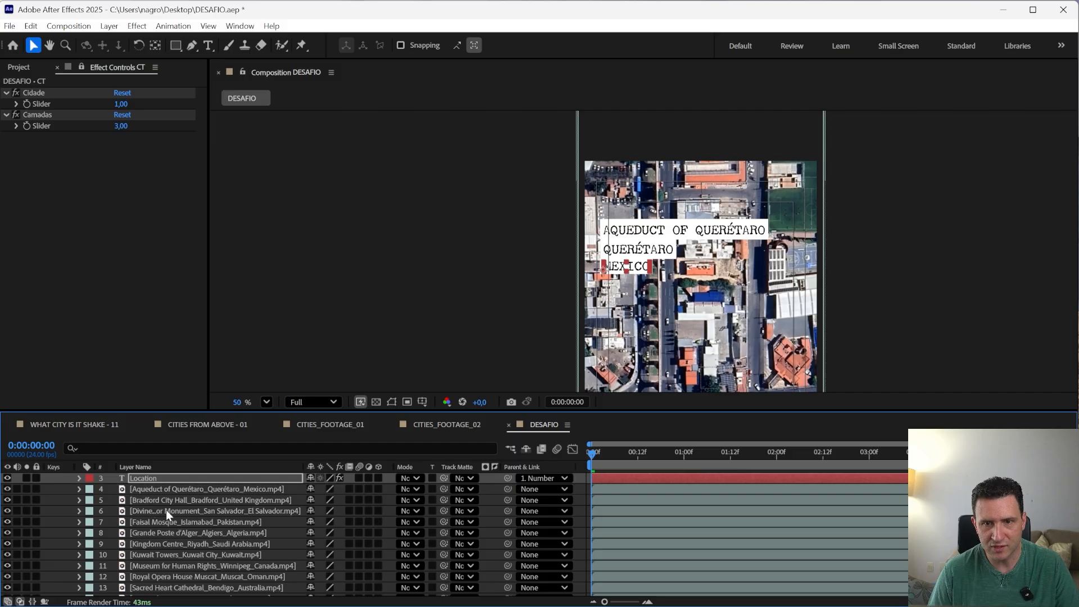
pyautogui.scroll(2, 204, 494)
pyautogui.press('v')
pyautogui.click(142, 489)
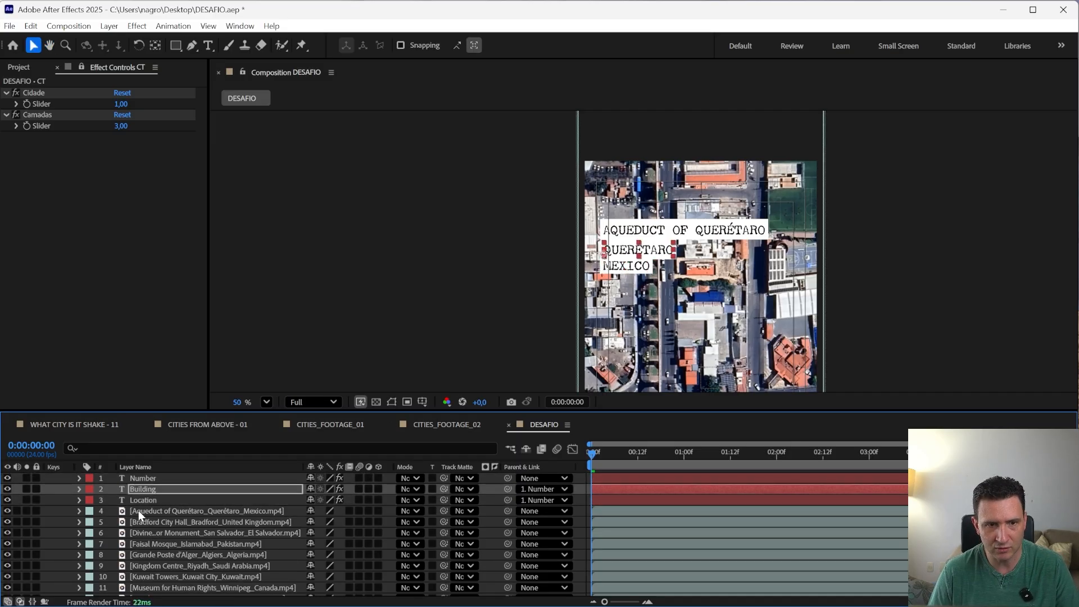
pyautogui.click(143, 500)
pyautogui.click(56, 523)
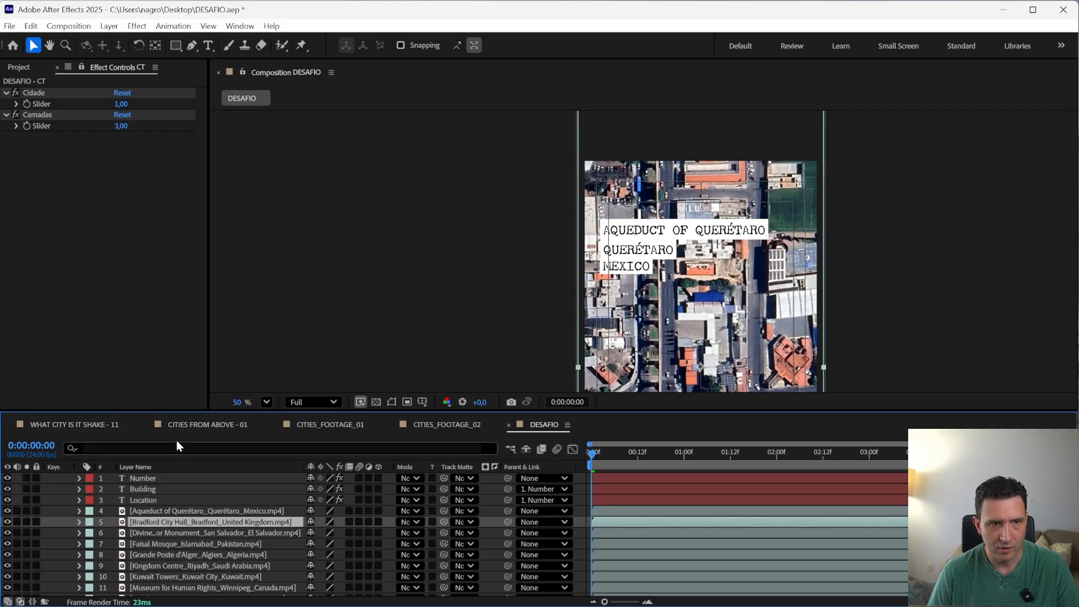
# - Set the Cidade slider to 2, step it to 3 and return it to 1 to test all three texts
pyautogui.click(121, 104)
pyautogui.write('2')
pyautogui.press('Return')
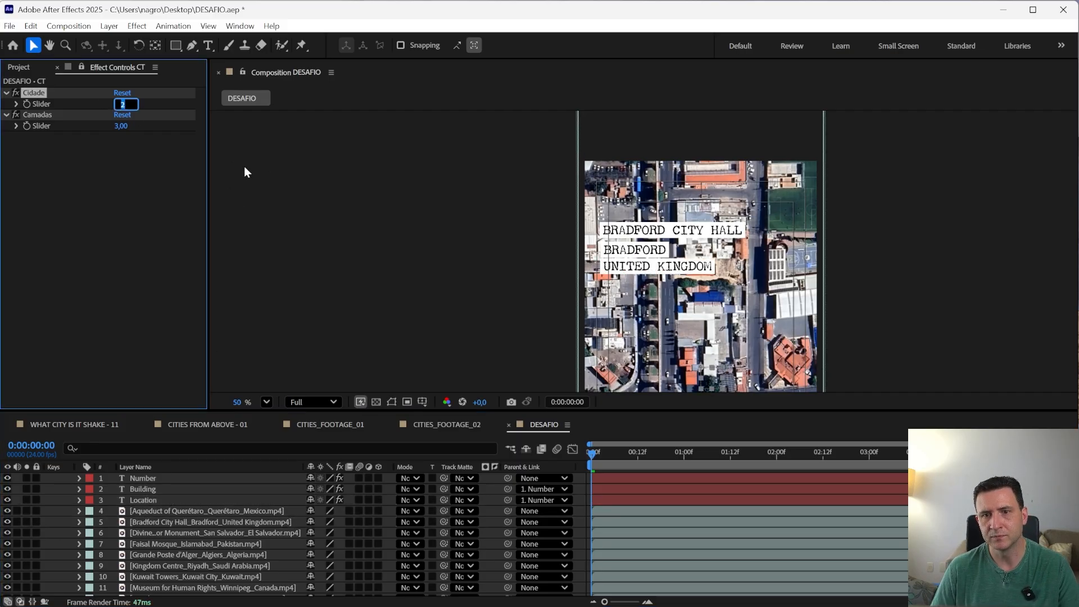
pyautogui.press('Down')
pyautogui.press('Up')
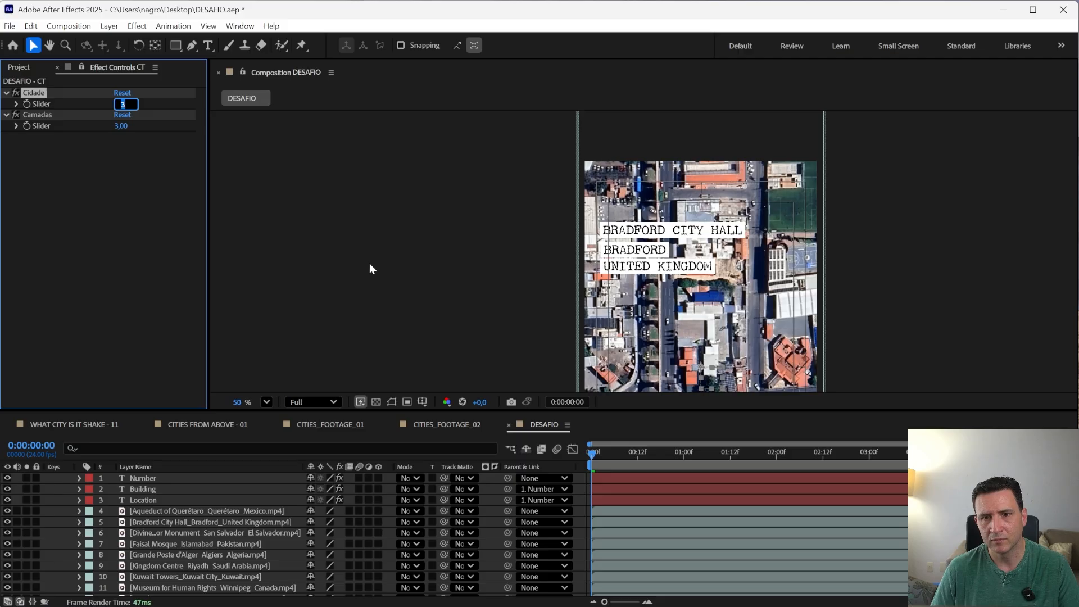
pyautogui.press('Down')
pyautogui.press('Down')
# - Nudge the Building and Location texts up so they sit closer beneath the title text
pyautogui.click(136, 489)
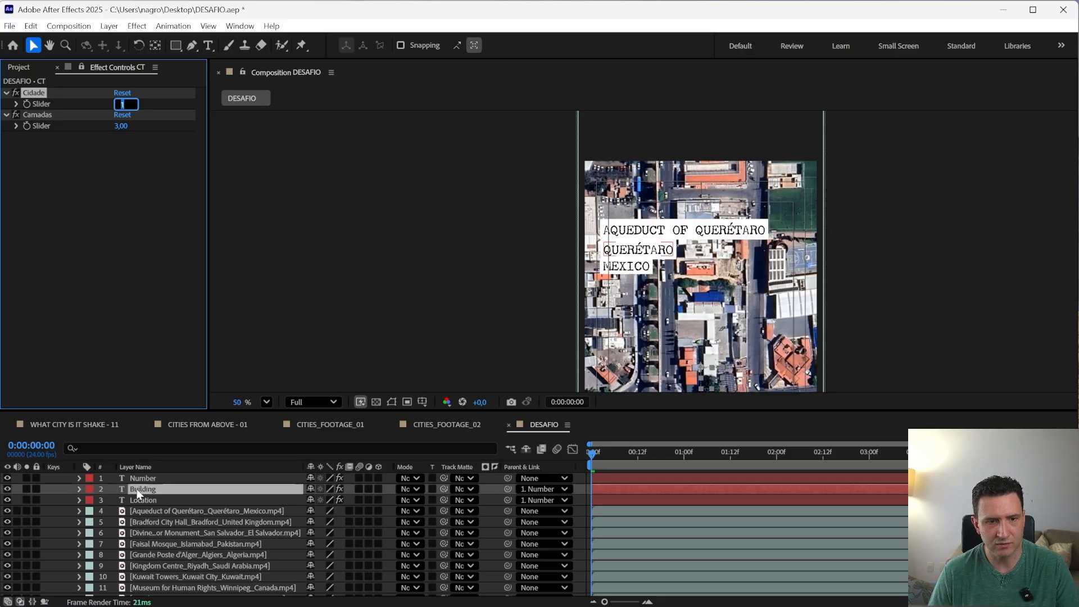
pyautogui.click(141, 501)
pyautogui.hotkey('shift', 'Up')
pyautogui.click(66, 508)
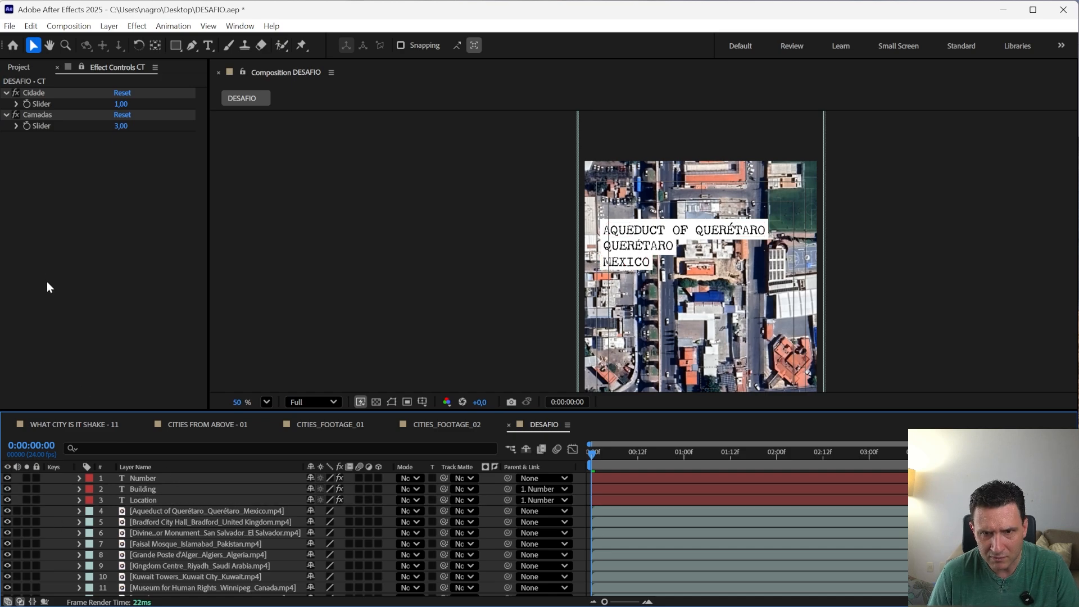
pyautogui.click(131, 500)
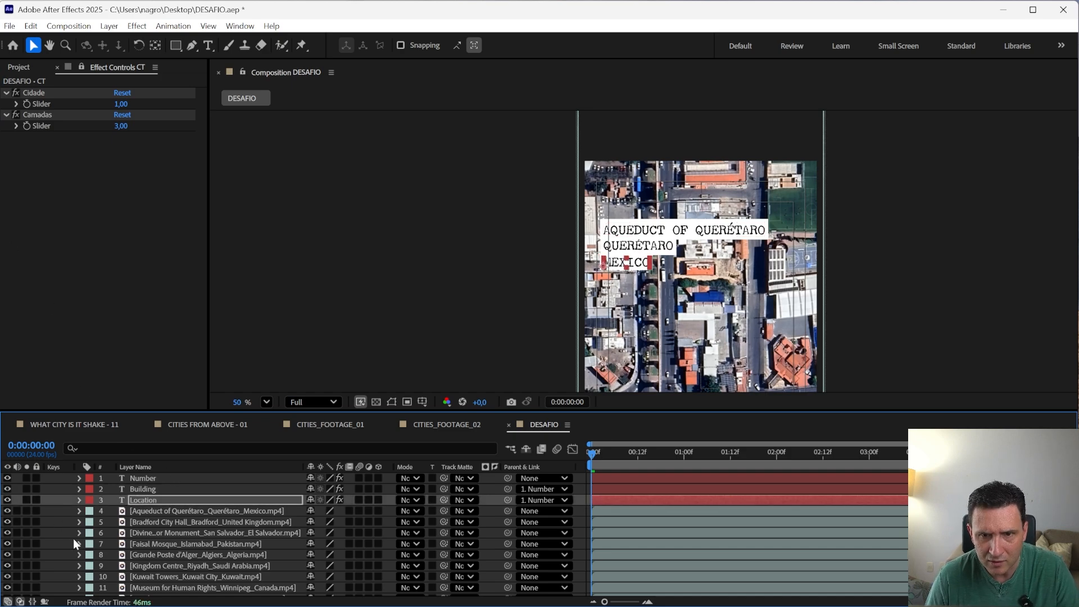
# - Set the Cidade slider to 2 and nudge the Location text up slightly to even out the line spacing
pyautogui.click(138, 478)
pyautogui.click(120, 105)
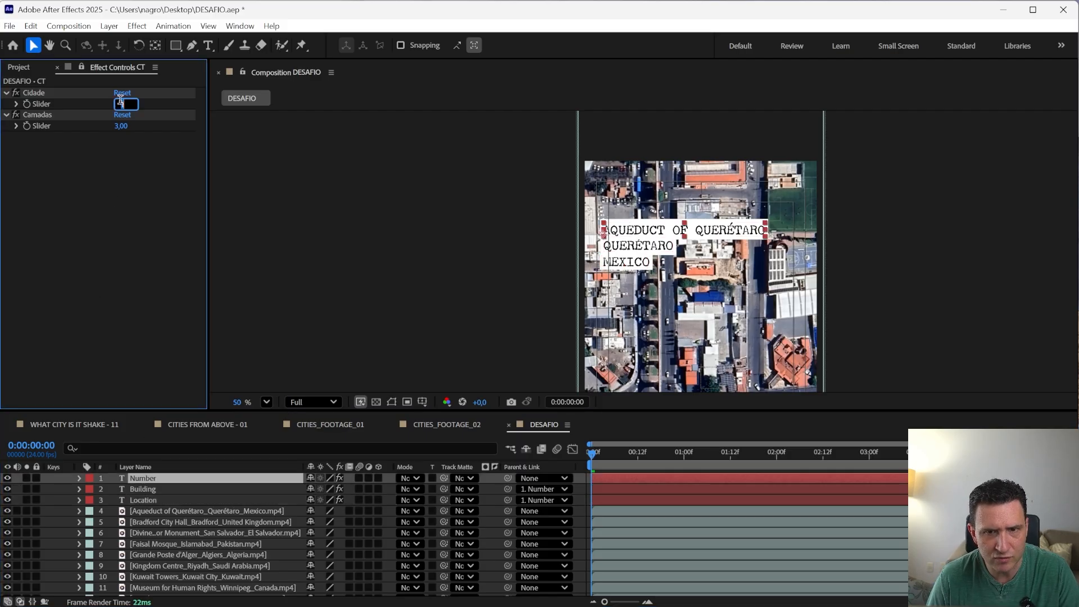
pyautogui.write('2')
pyautogui.click(143, 499)
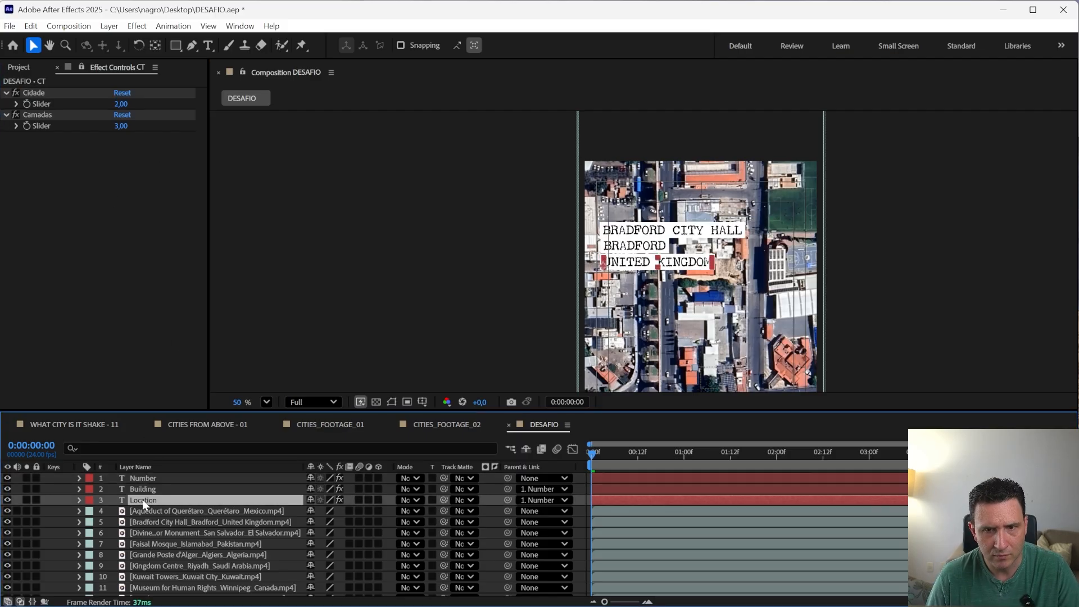
# - Step the Cidade slider from 3 up to 8 and back to 7 to check each video's title, city and country
pyautogui.click(120, 104)
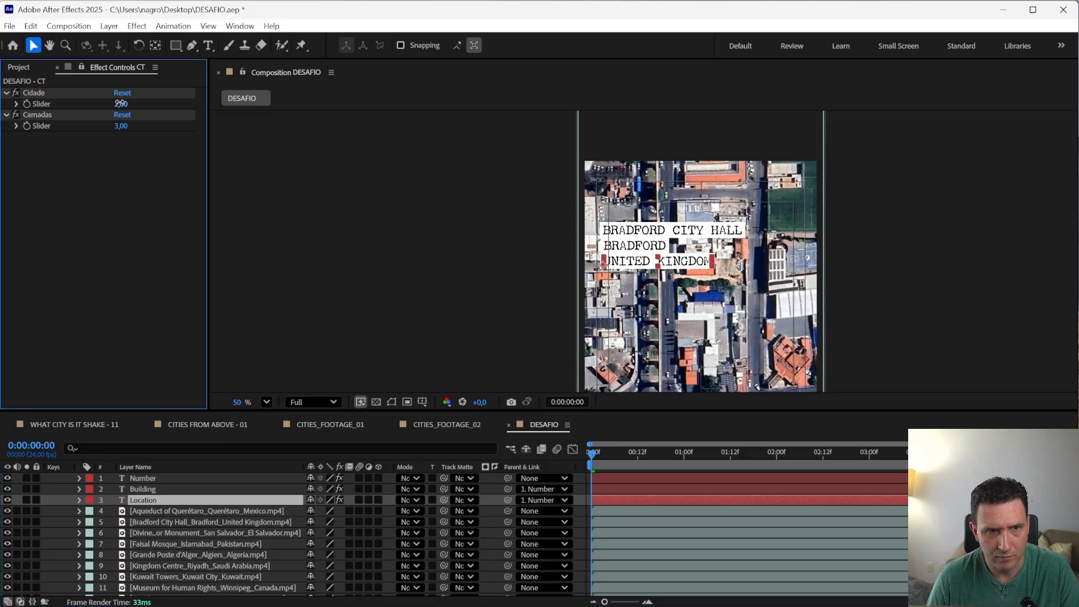
pyautogui.write('3')
pyautogui.press('Return')
pyautogui.press('Up')
pyautogui.press('Up')
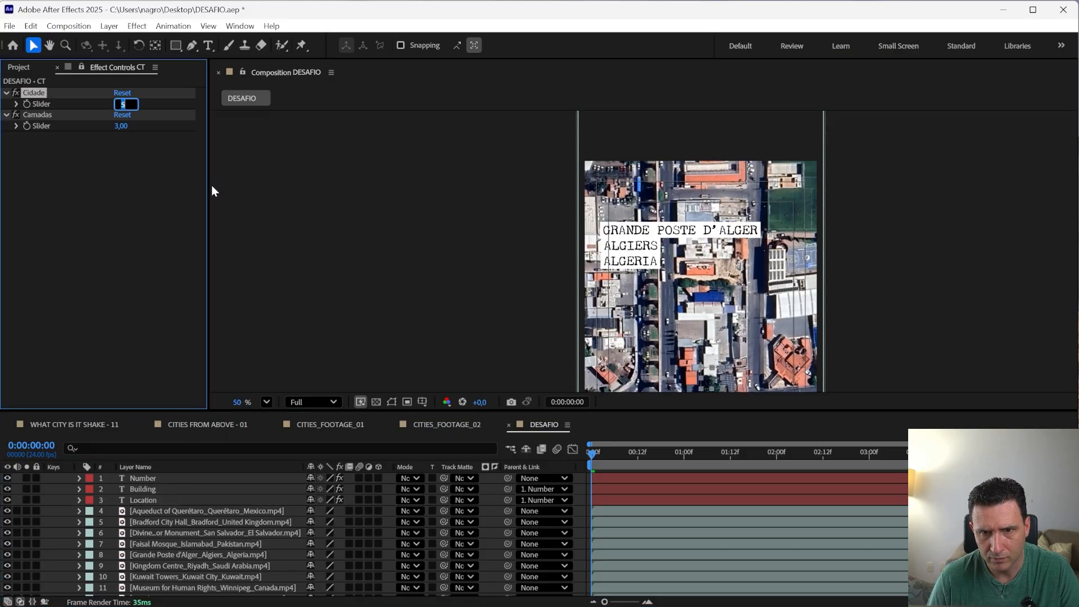
pyautogui.press('Up')
pyautogui.press('Up')
pyautogui.press('Up')
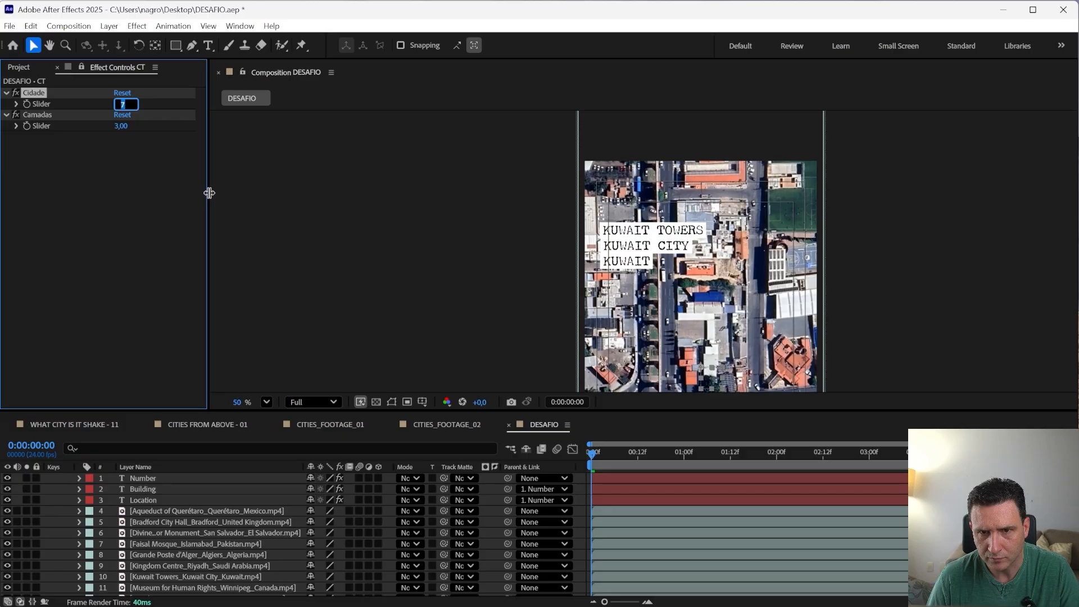
pyautogui.press('Up')
pyautogui.press('Down')
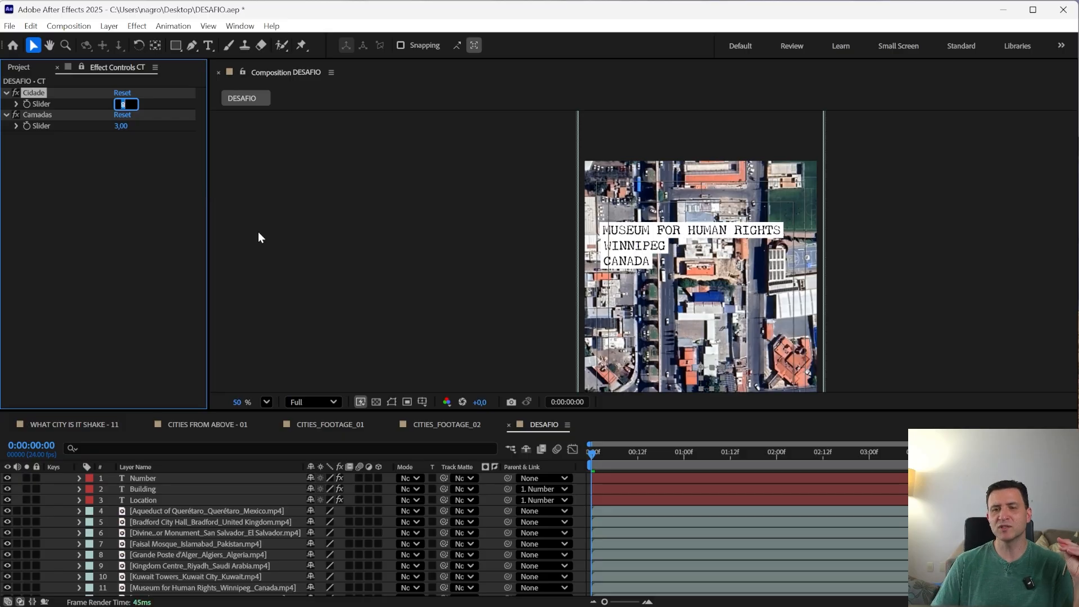
pyautogui.press('Down')
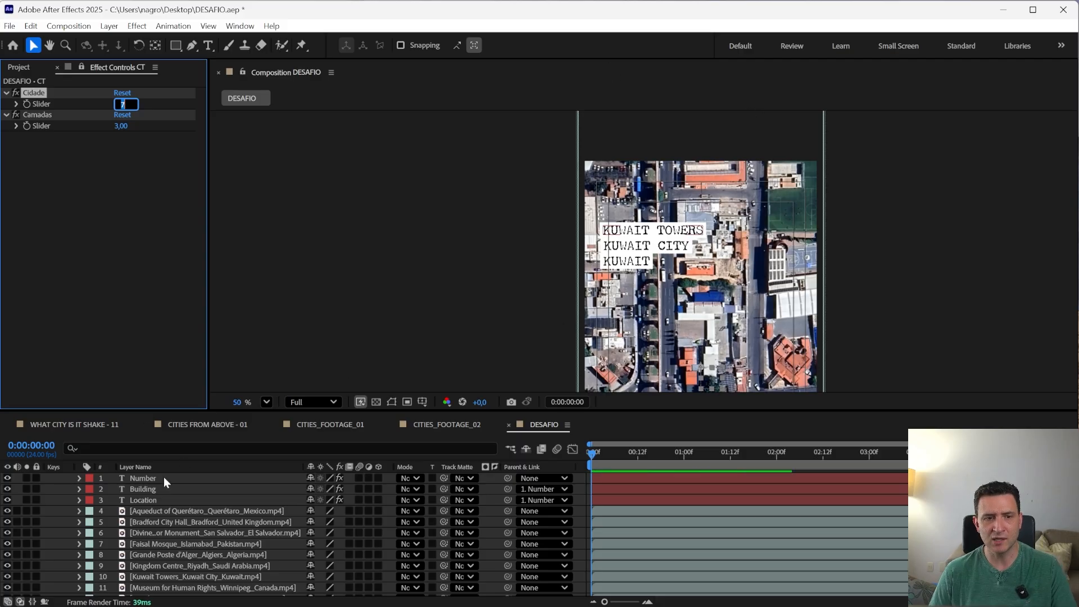
pyautogui.click(144, 489)
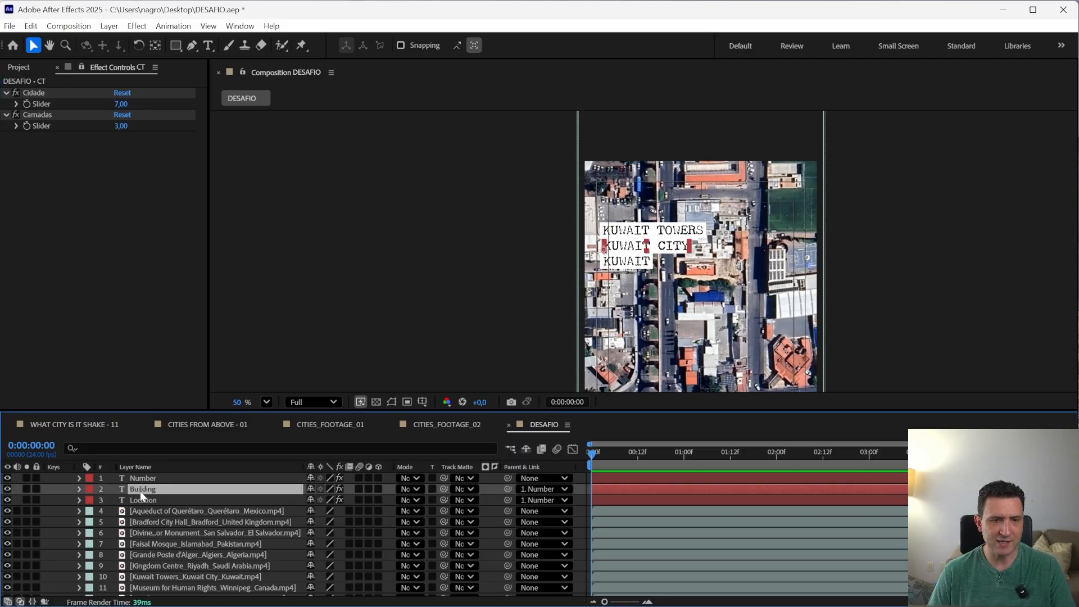
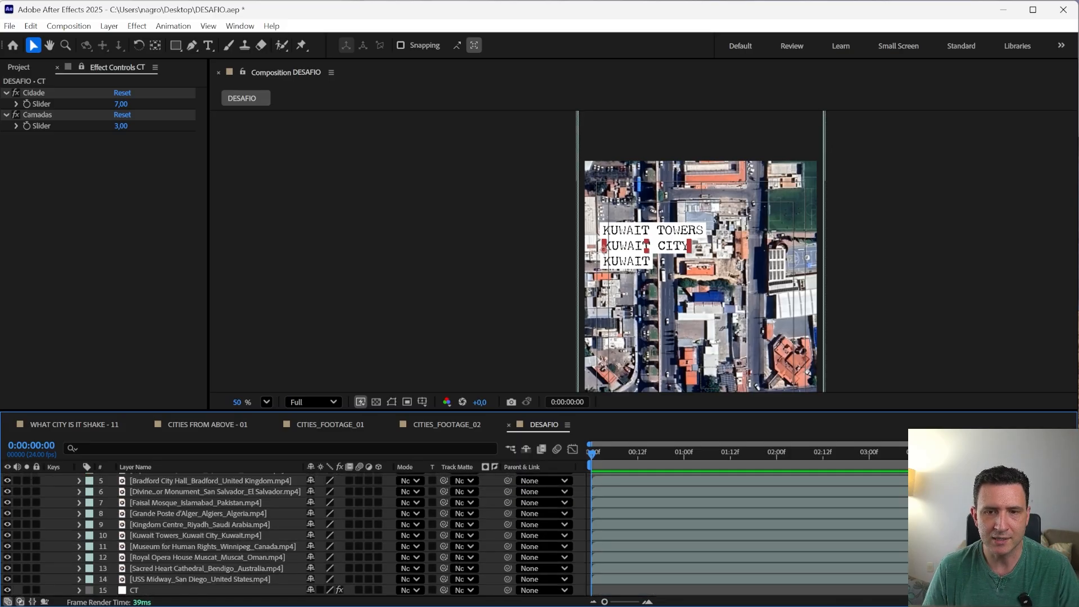
# - Bring the Cidade slider back to 1 and cycle it between 1 and 3 to recheck the texts, ending at 1
pyautogui.moveTo(121, 104); pyautogui.dragTo(117, 104)
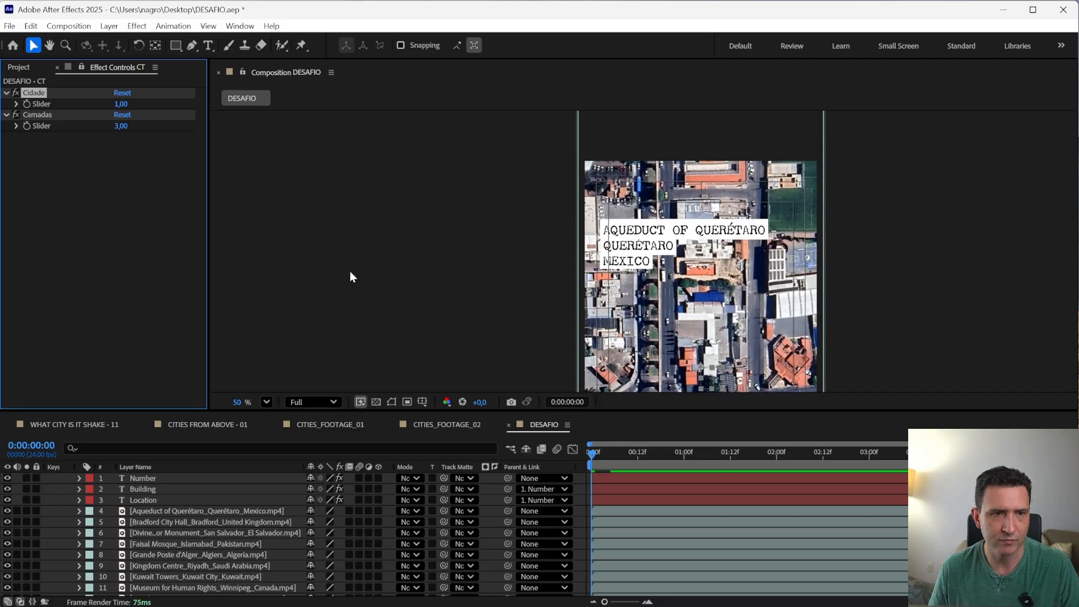
pyautogui.click(119, 105)
pyautogui.write('2')
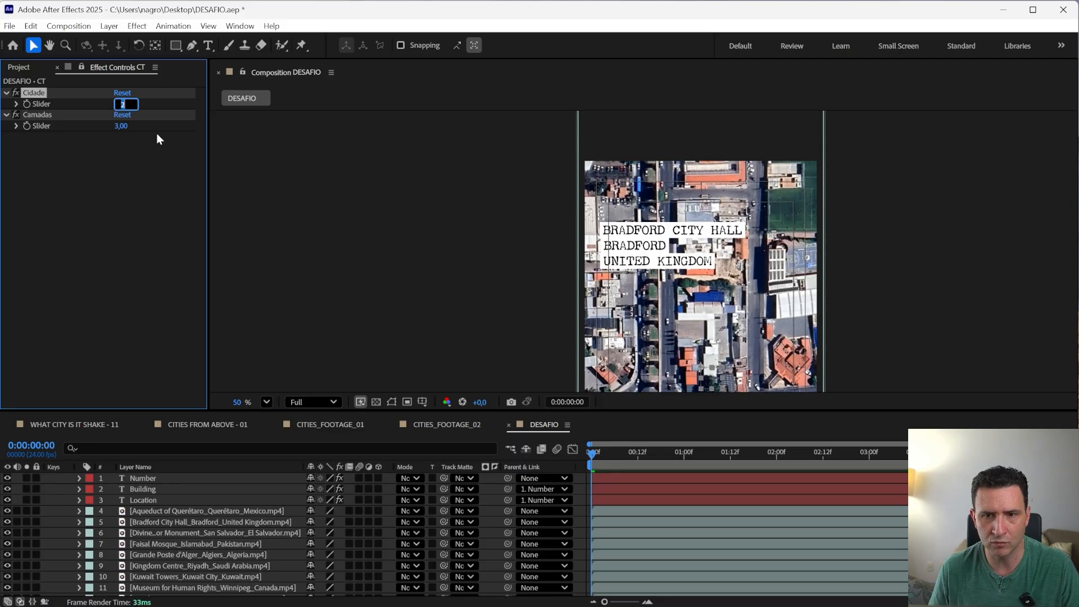
pyautogui.press('Up')
pyautogui.press('Down')
pyautogui.press('Down')
pyautogui.press('Down')
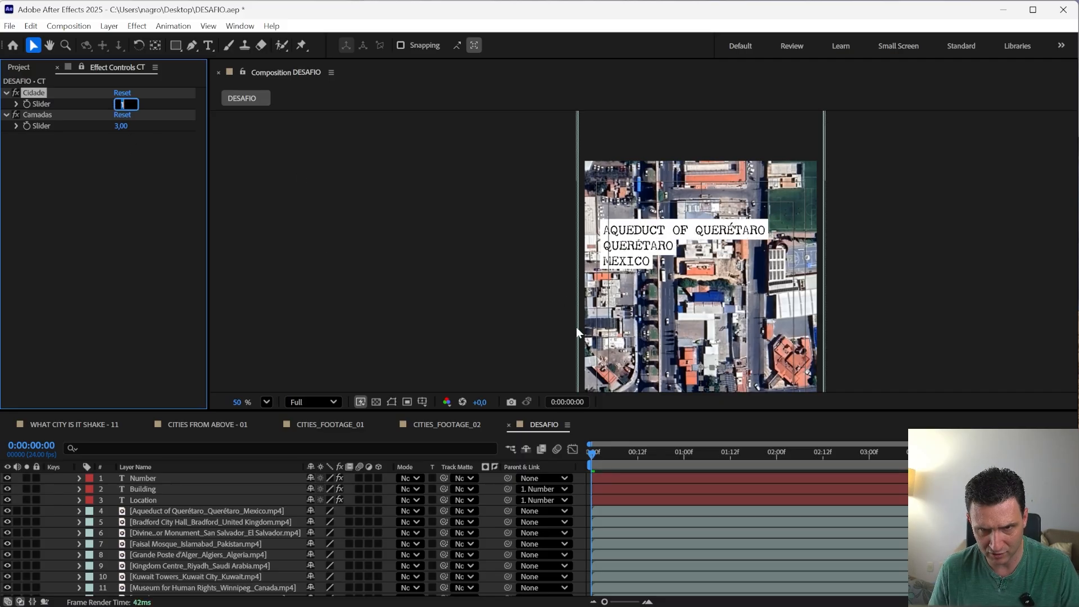
pyautogui.press('Up')
pyautogui.press('Up')
pyautogui.press('Up')
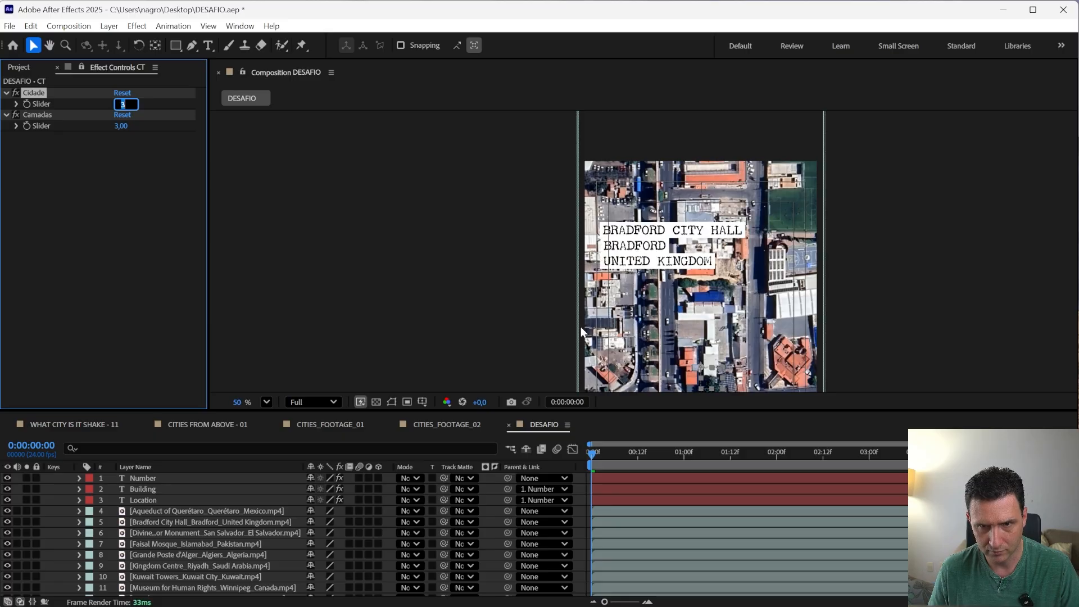
pyautogui.press('Down')
pyautogui.press('Down')
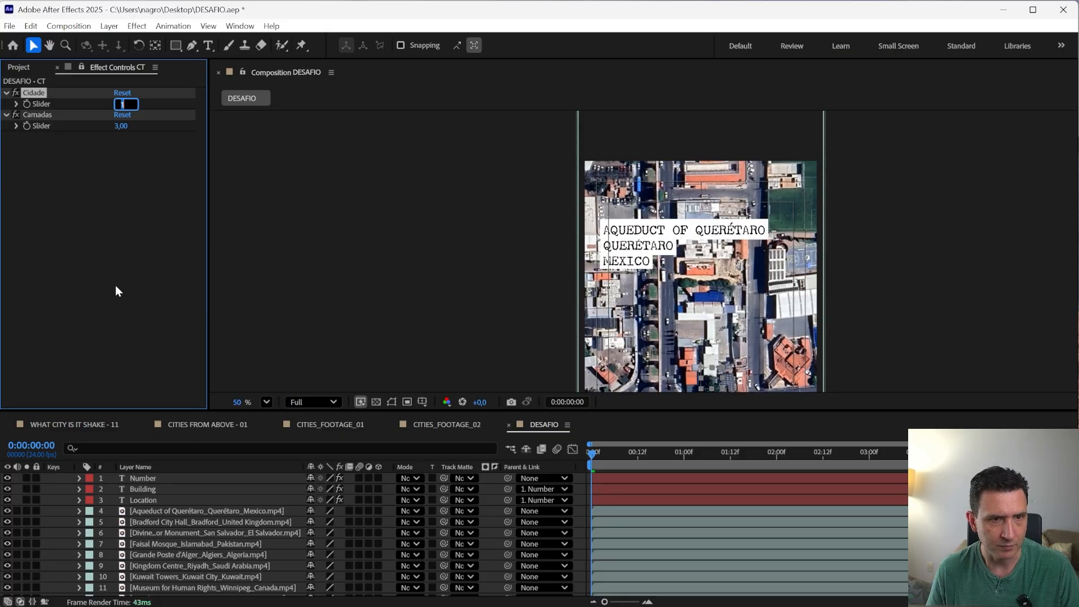
pyautogui.click(191, 261)
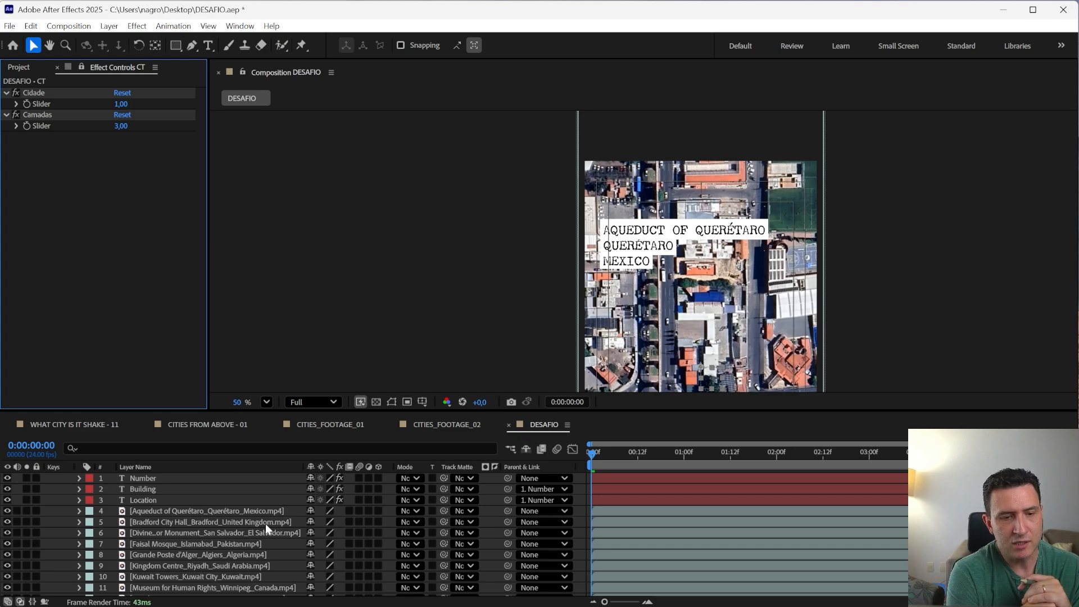
# - Reveal the Opacity property of the Aqueduct of Querétaro video layer
pyautogui.click(160, 513)
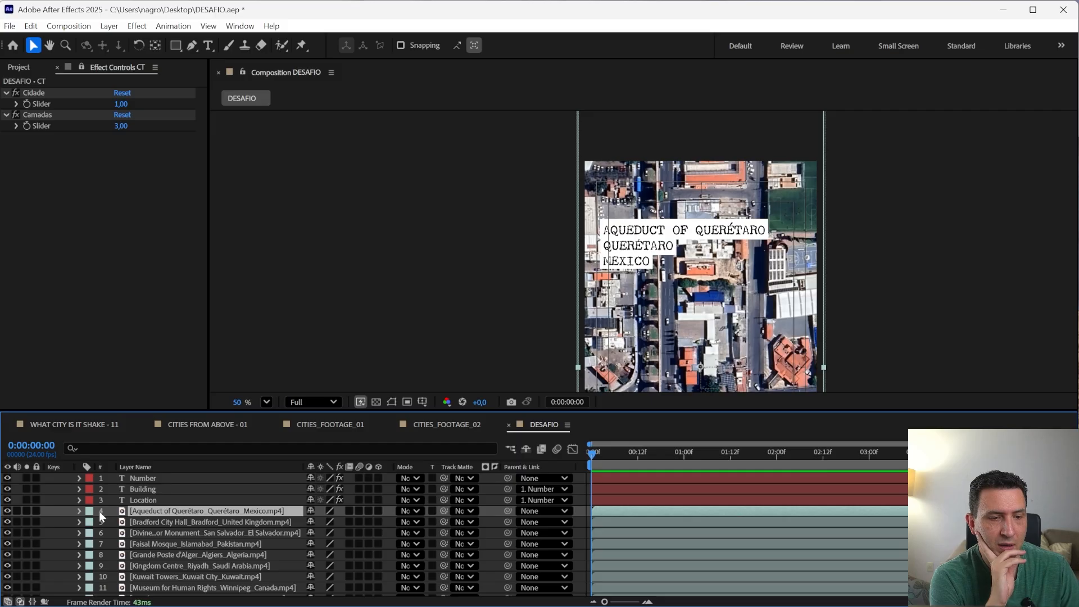
pyautogui.click(77, 510)
pyautogui.click(78, 510)
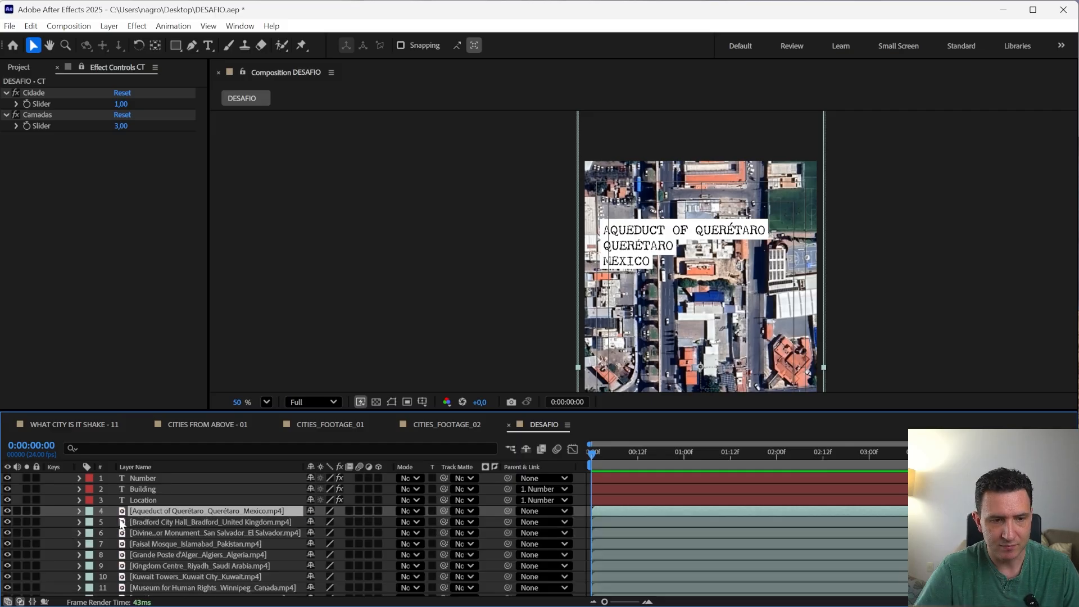
pyautogui.press('t')
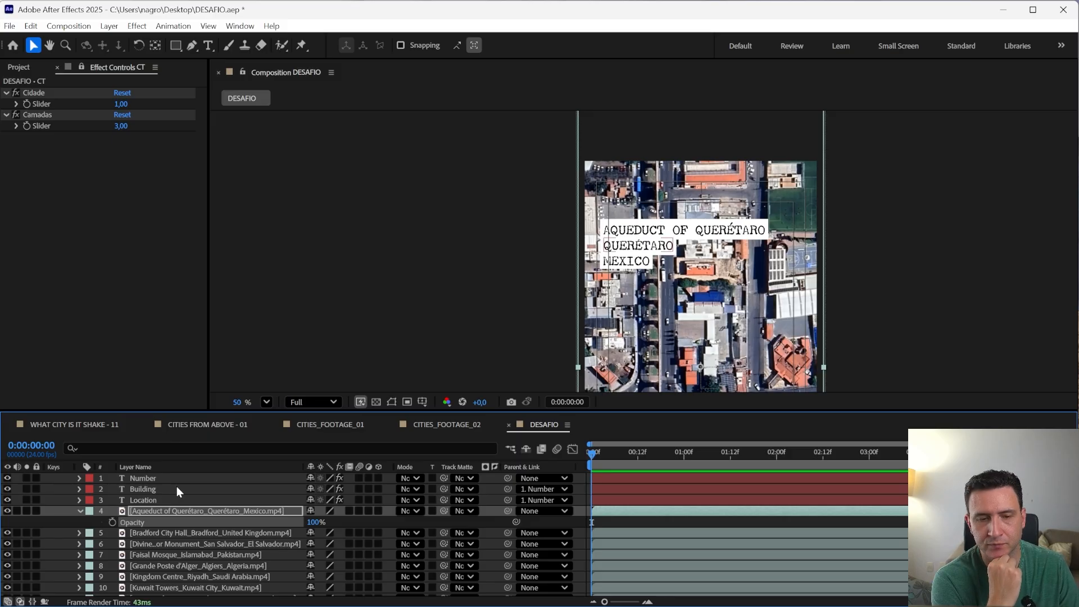
# - Reveal the Number layer's Source Text expression and copy its ctCidade and ctCamada definition lines
pyautogui.click(143, 478)
pyautogui.press('e')
pyautogui.press('e')
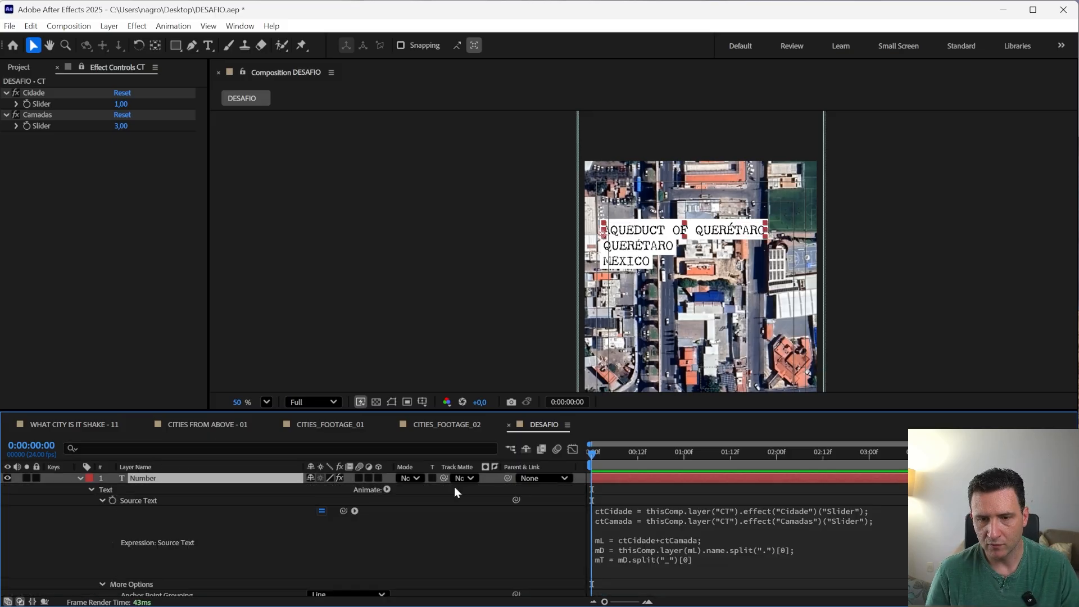
pyautogui.click(700, 522)
pyautogui.moveTo(903, 520); pyautogui.dragTo(620, 509)
pyautogui.hotkey('ctrl', 'c')
pyautogui.click(146, 480)
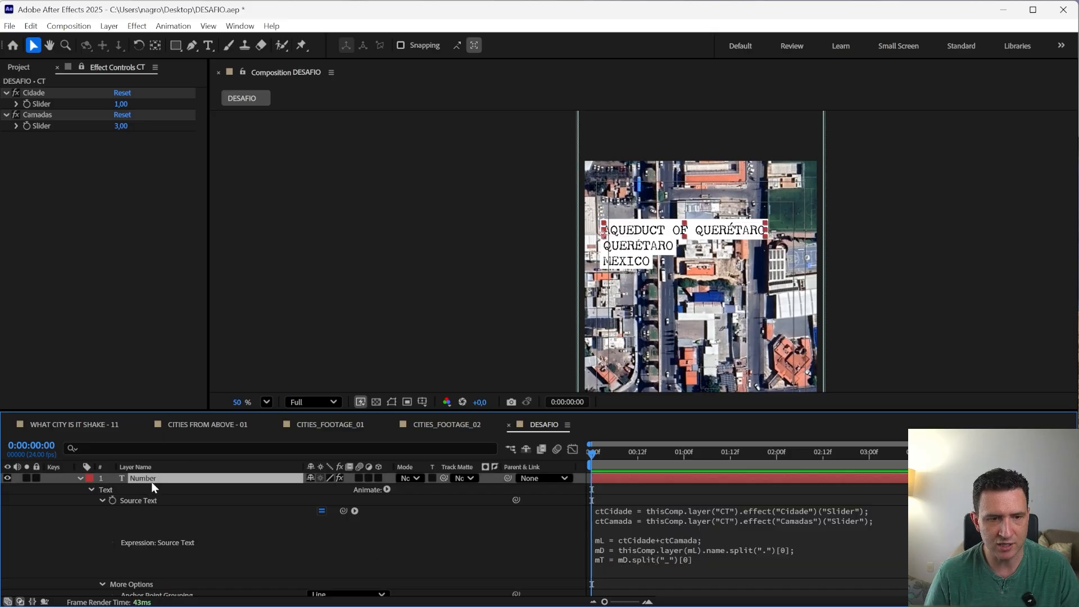
# - Add an expression to the Aqueduct of Querétaro video layer's Opacity and paste the copied ctCidade and ctCamada slider definitions into it
pyautogui.press('u')
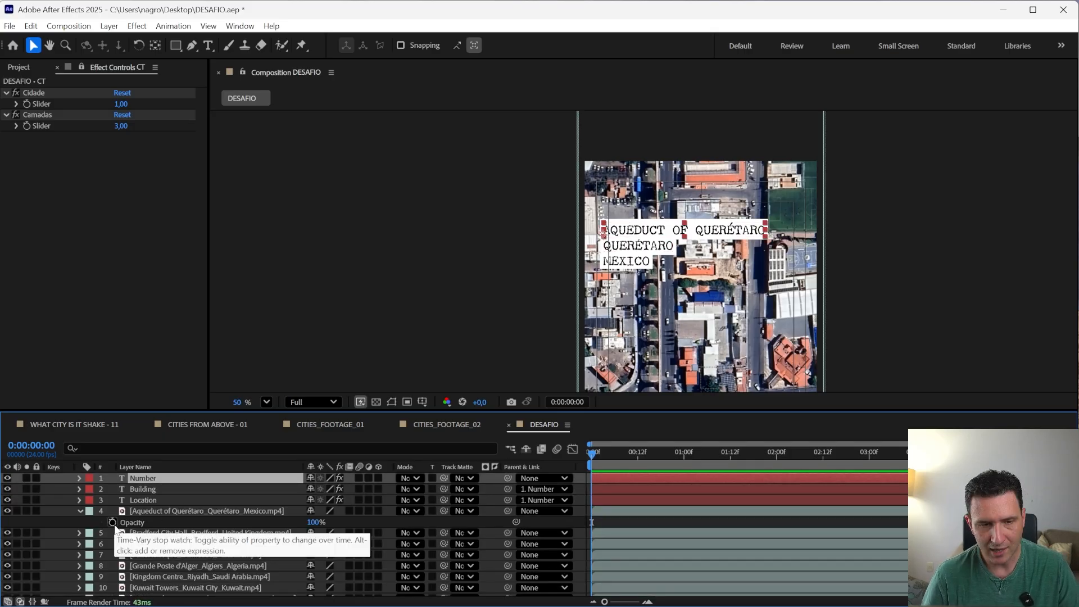
pyautogui.keyDown('alt'); pyautogui.click(112, 523); pyautogui.keyUp('alt')
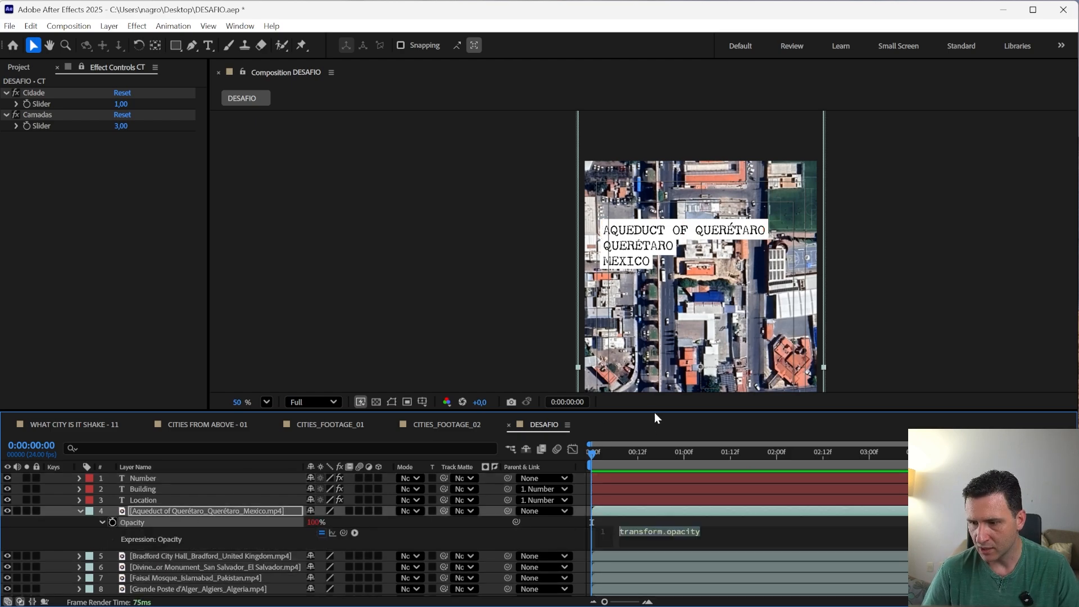
pyautogui.hotkey('ctrl', 'v')
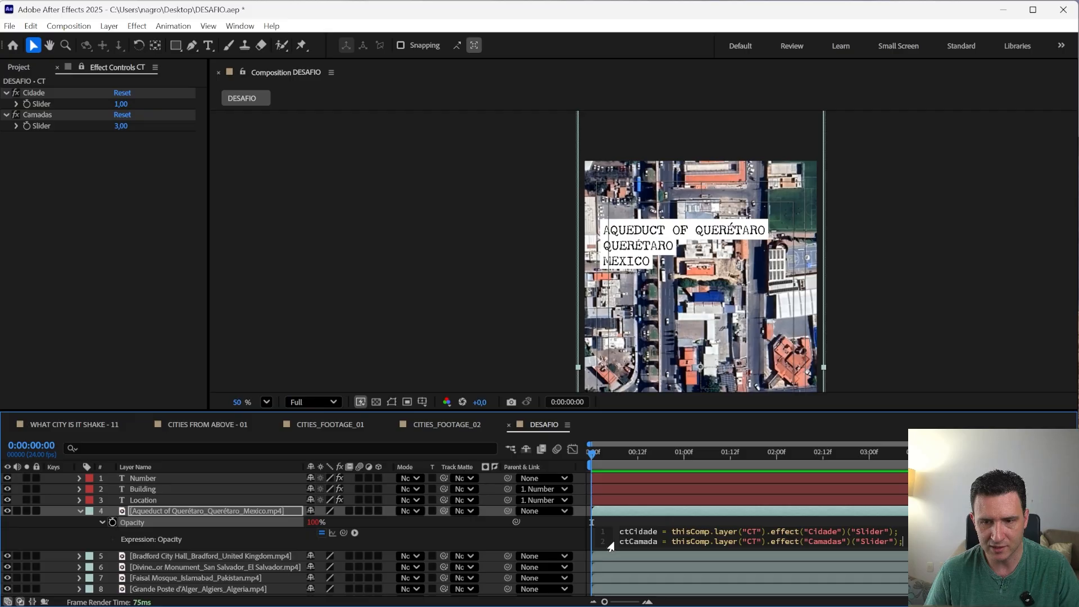
pyautogui.press('Return')
pyautogui.press('Return')
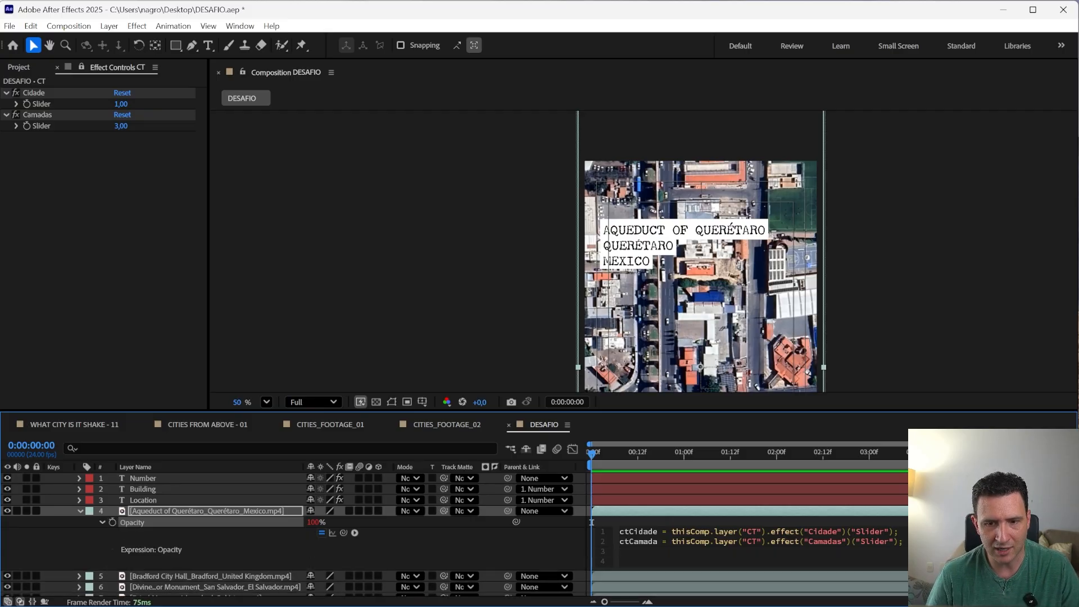
pyautogui.click(116, 106)
pyautogui.write('1')
pyautogui.press('Return')
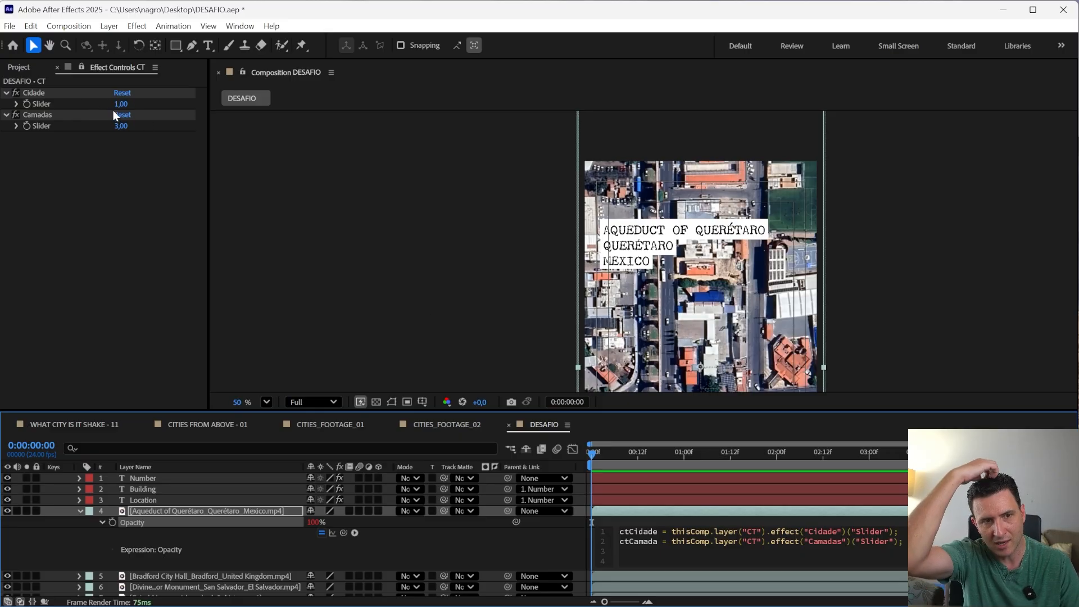
pyautogui.moveTo(672, 531); pyautogui.dragTo(890, 531)
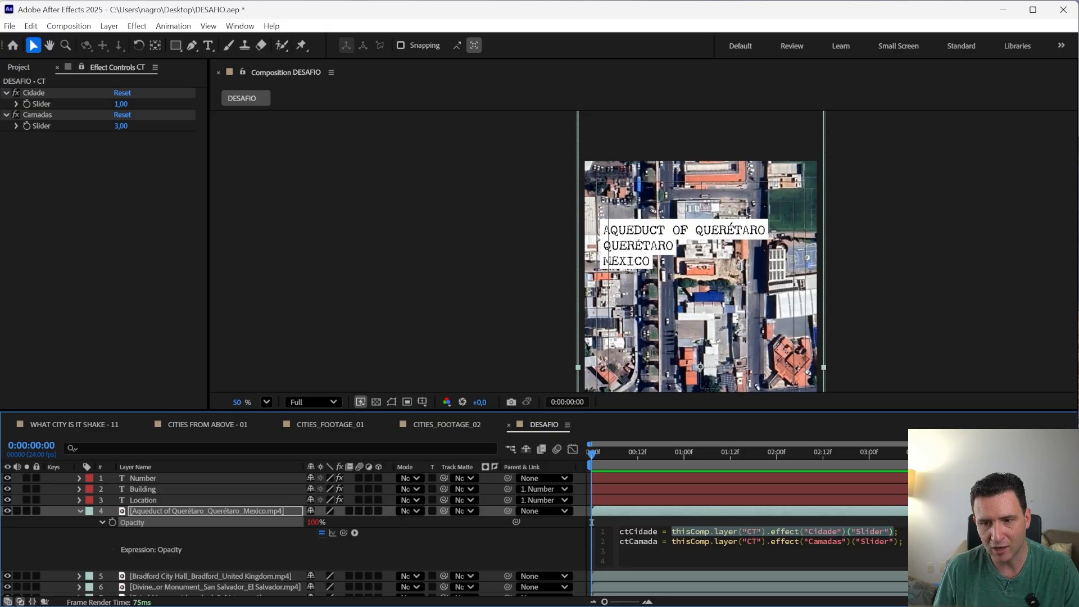
pyautogui.write('1;')
pyautogui.moveTo(672, 541); pyautogui.dragTo(898, 541)
pyautogui.write('3;')
pyautogui.hotkey('ctrl', 'z')
pyautogui.hotkey('ctrl', 'z')
# - Add the line cT = ctCamada + ctCidade; below the two slider definitions in the Opacity expression
pyautogui.press('Return')
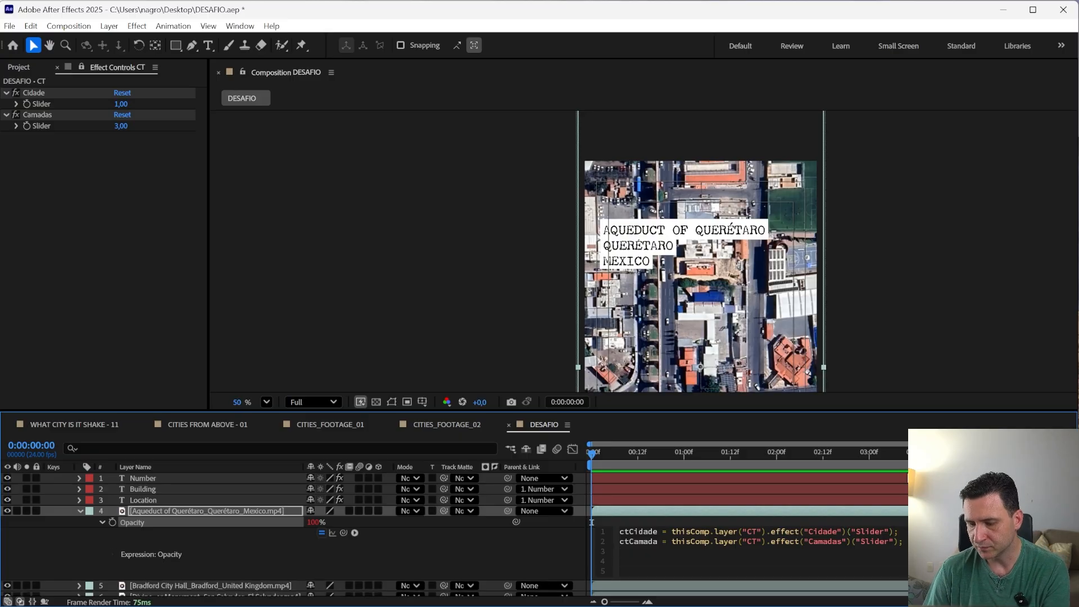
pyautogui.write('cT ')
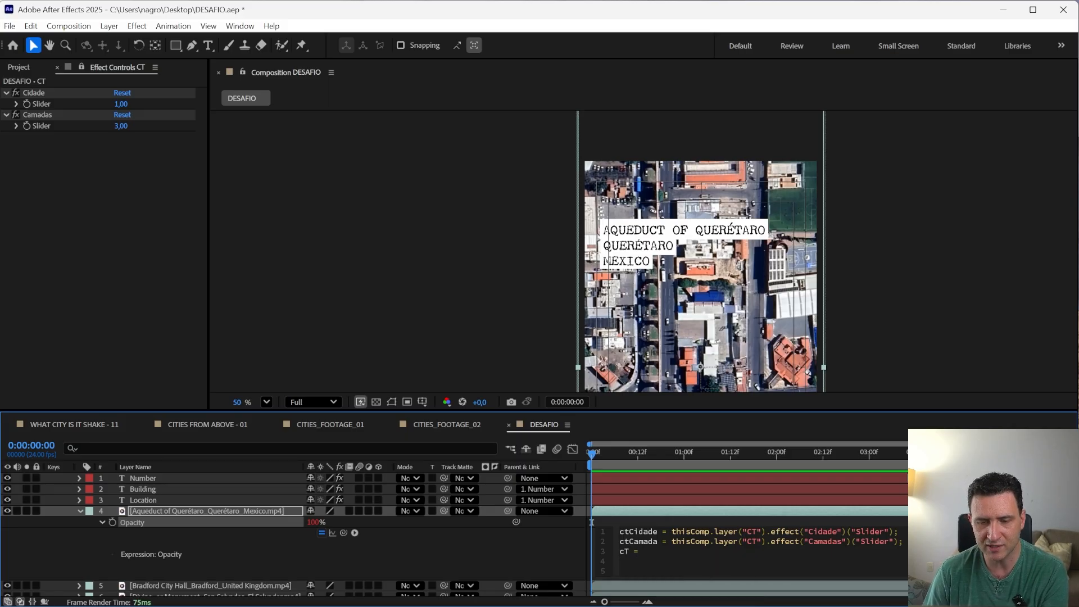
pyautogui.write('= ctCamada')
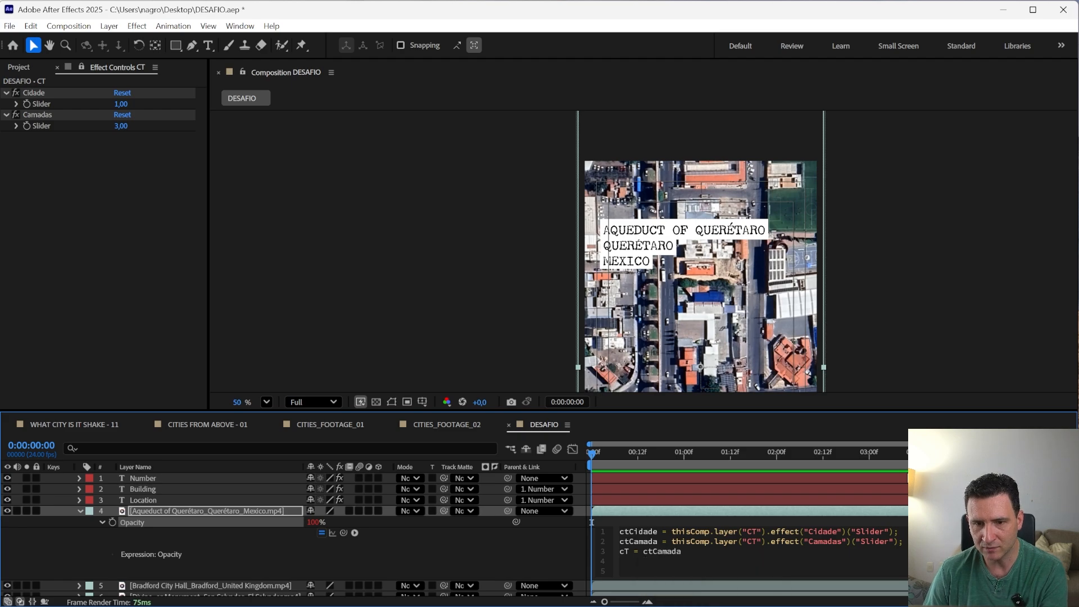
pyautogui.write(' +')
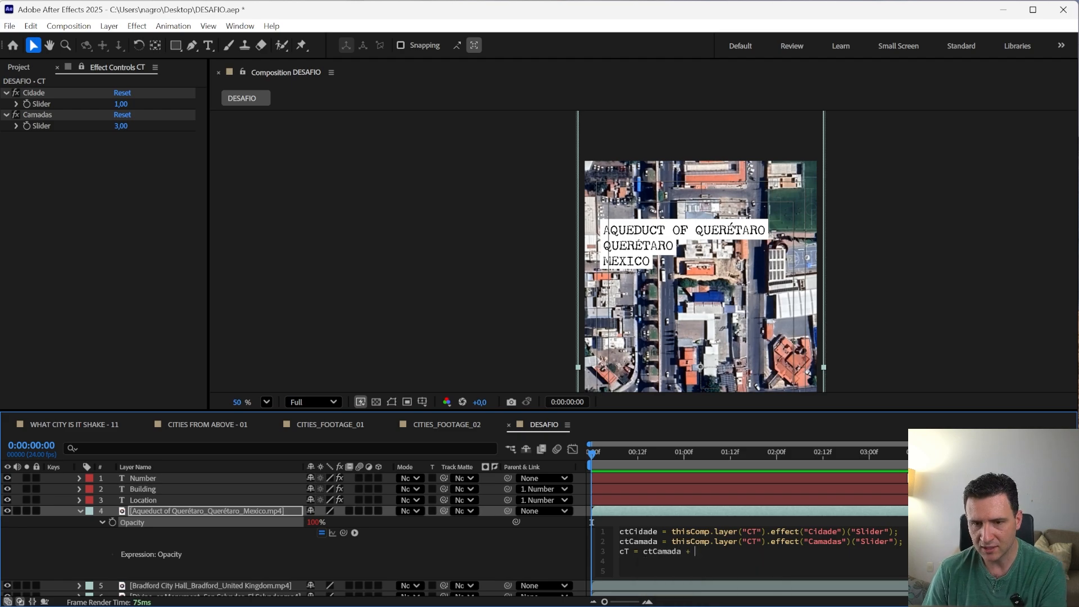
pyautogui.write(' ctCidade')
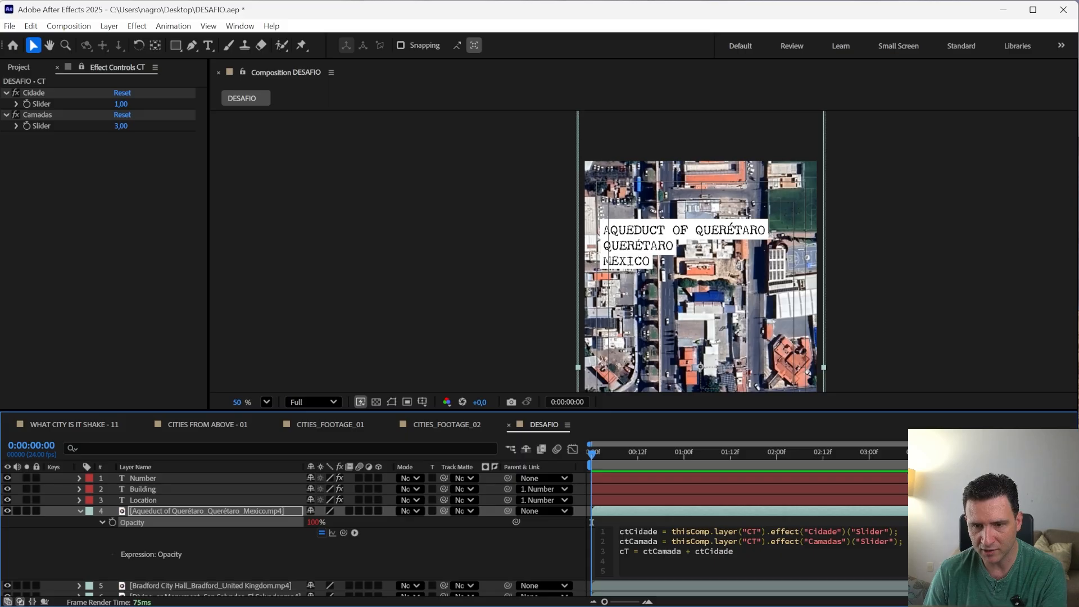
pyautogui.write(';')
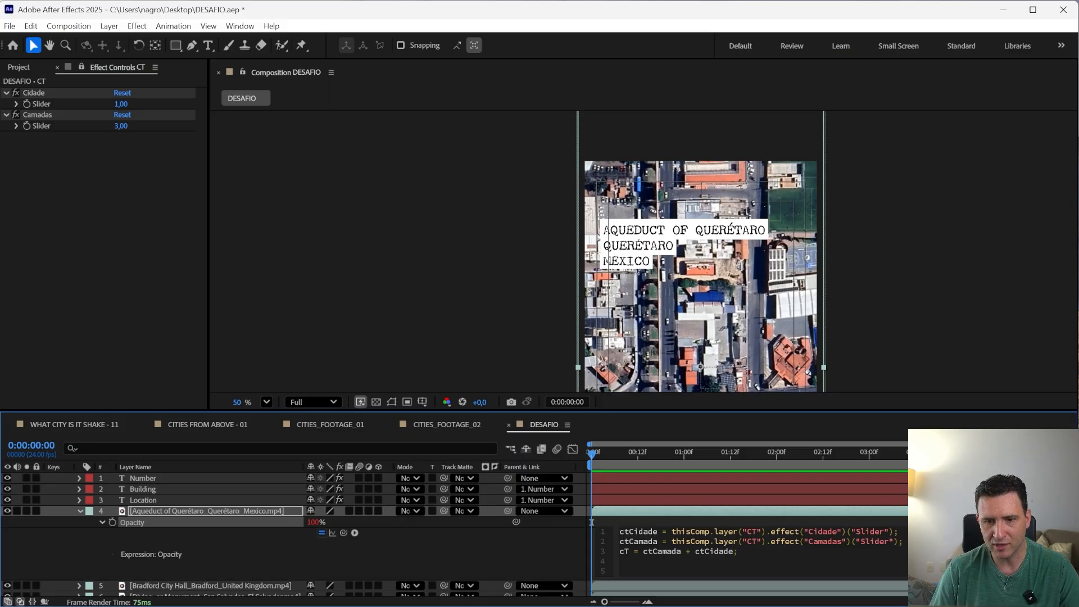
pyautogui.doubleClick(661, 551)
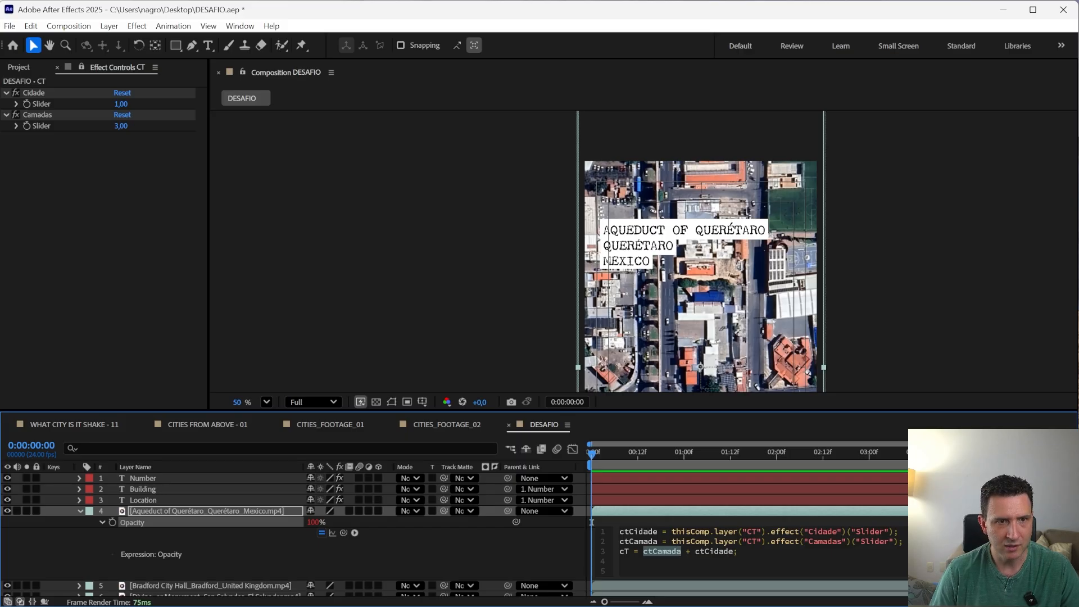
pyautogui.write('3')
pyautogui.doubleClick(681, 552)
pyautogui.write('1;')
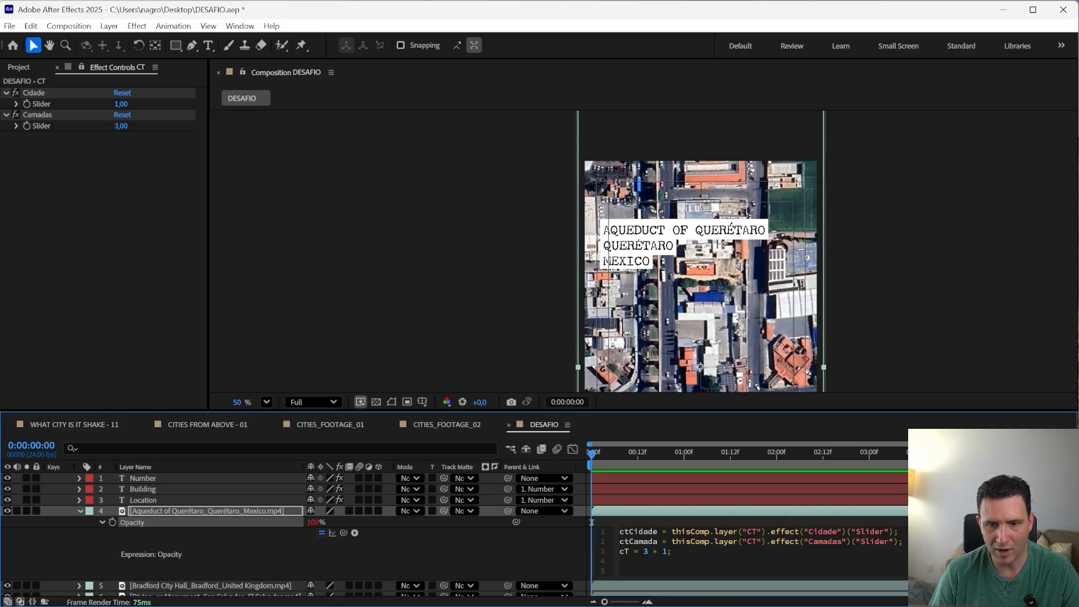
pyautogui.hotkey('ctrl', 'z')
pyautogui.hotkey('ctrl', 'z')
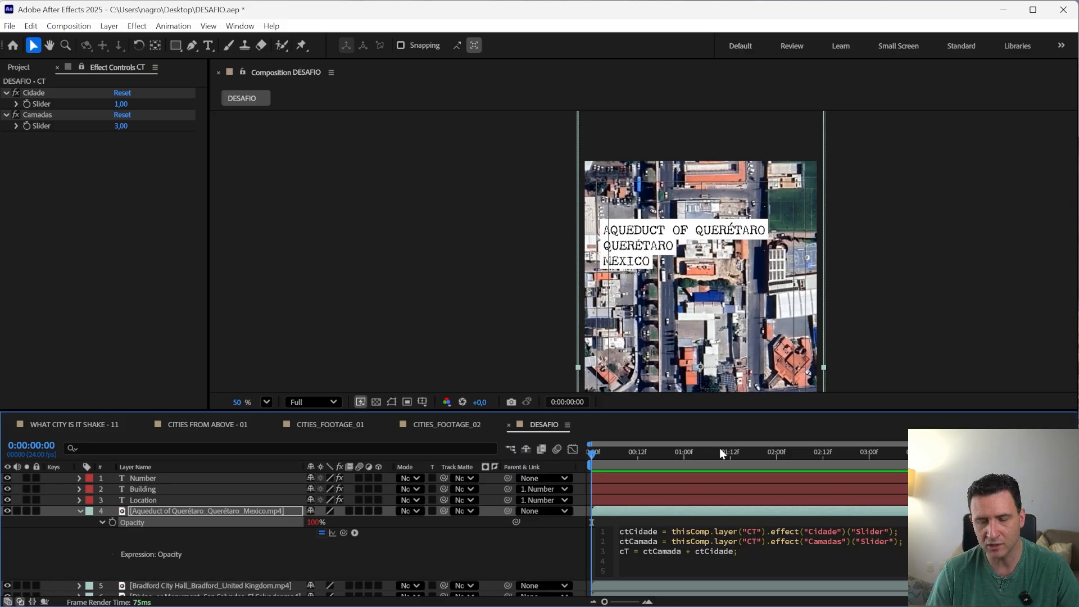
# - Complete the Opacity expression with the conditional line (index==cT)?100:0; and apply it
pyautogui.write('(')
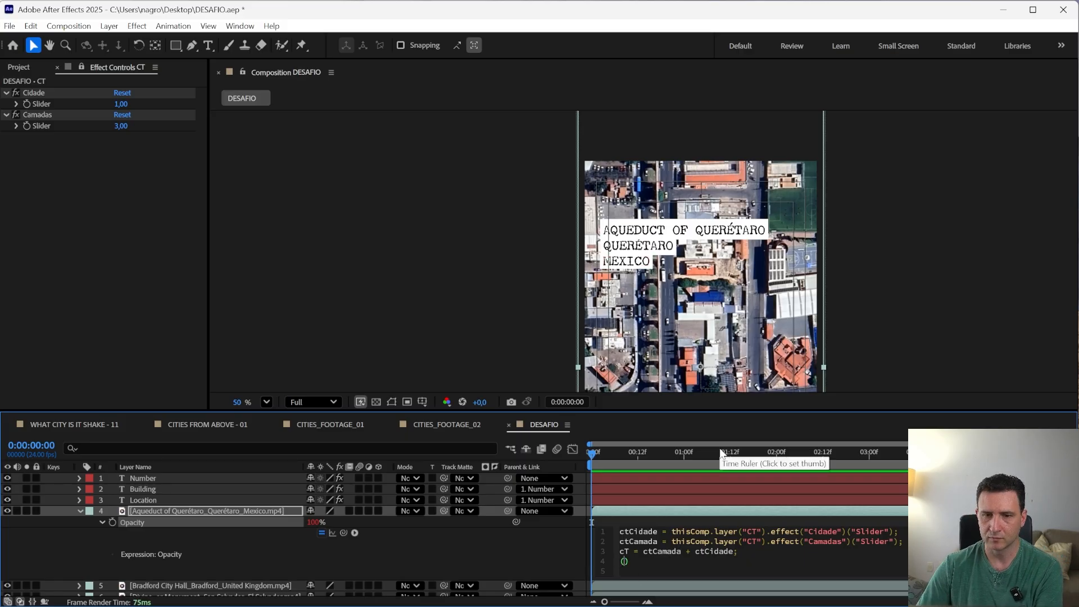
pyautogui.write('index')
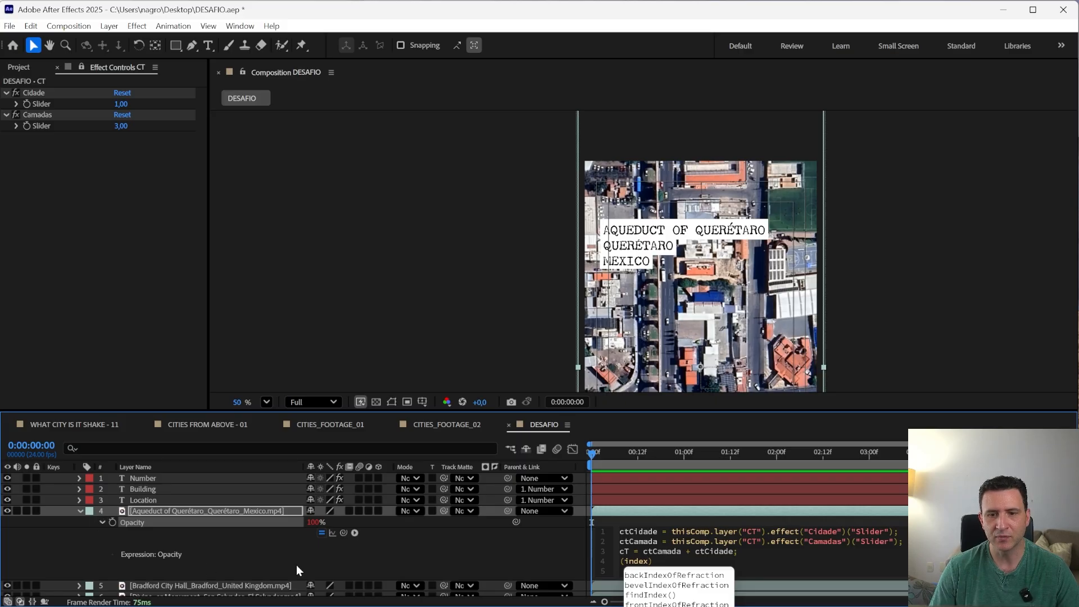
pyautogui.write('==cT')
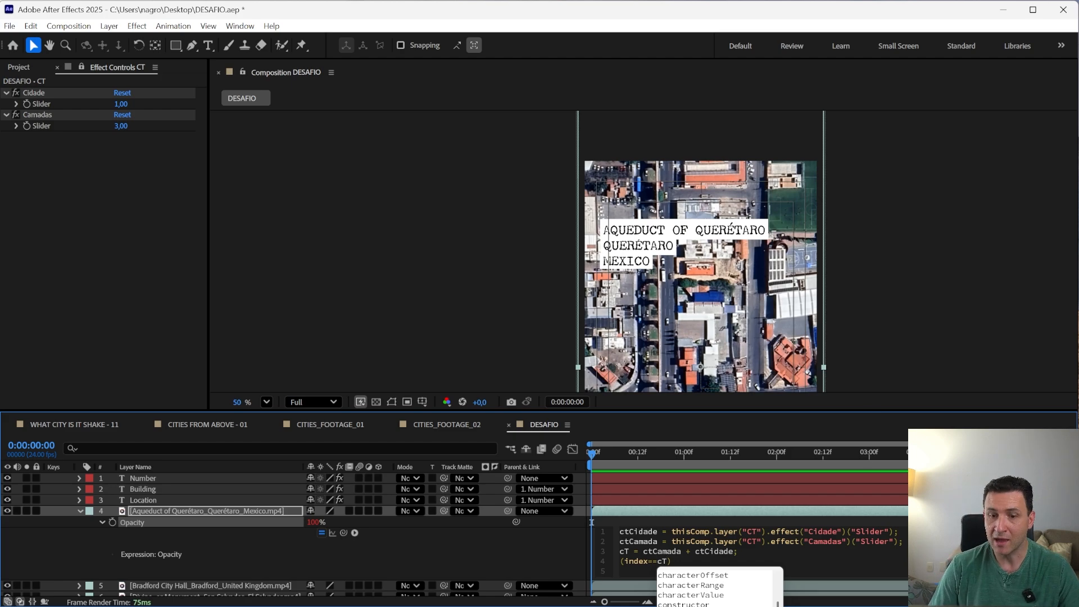
pyautogui.press('Escape')
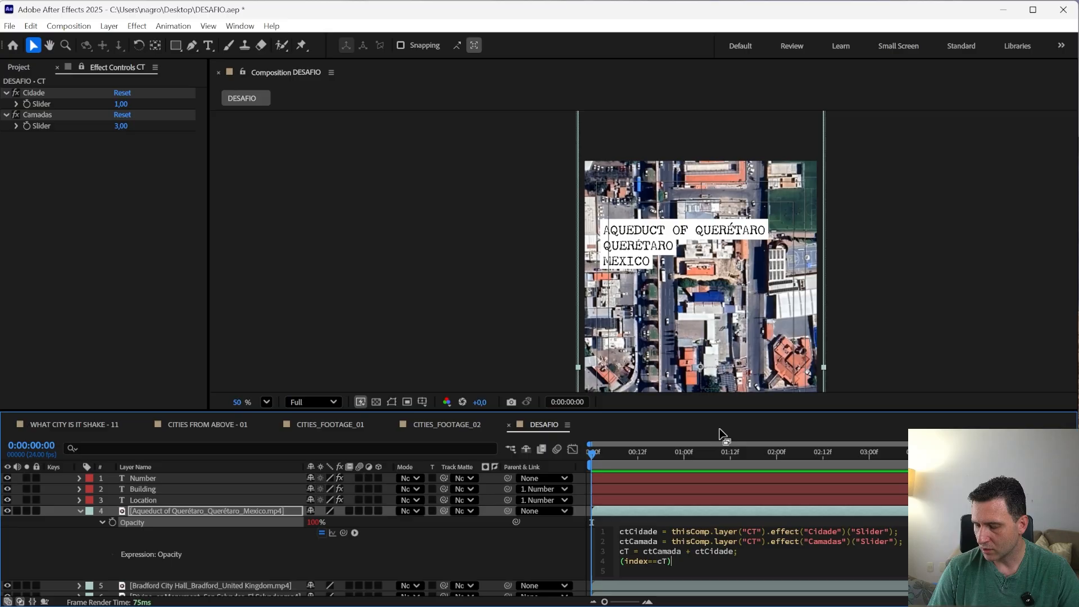
pyautogui.write('?')
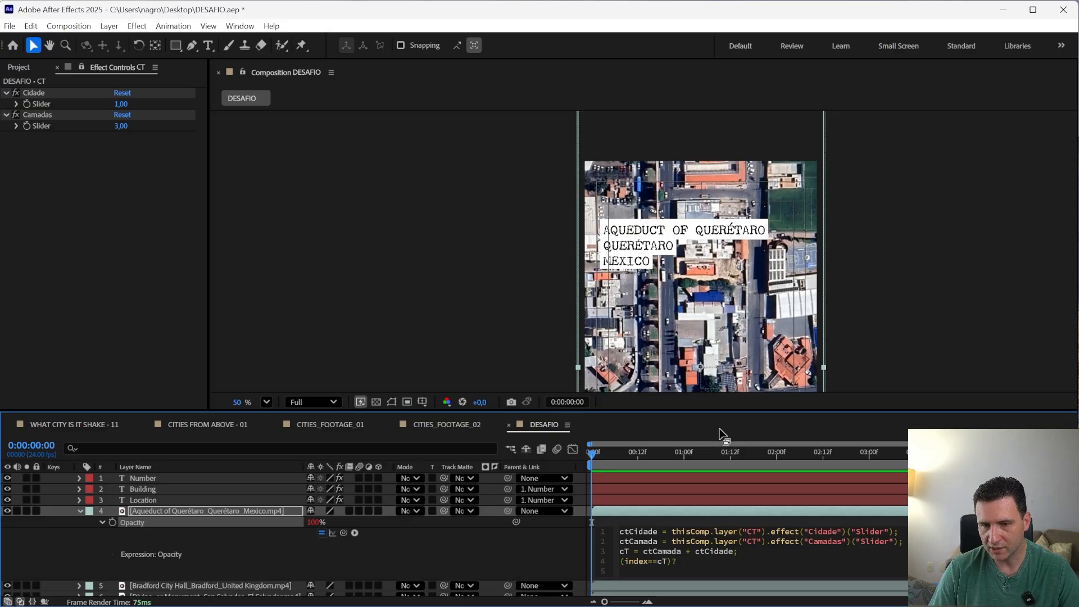
pyautogui.write('100')
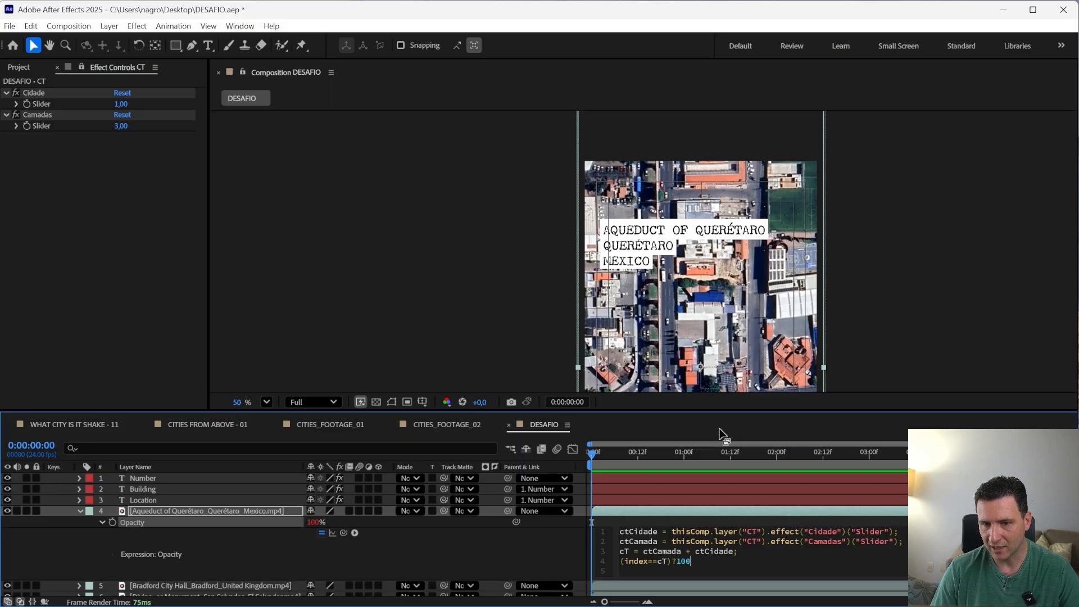
pyautogui.write(':')
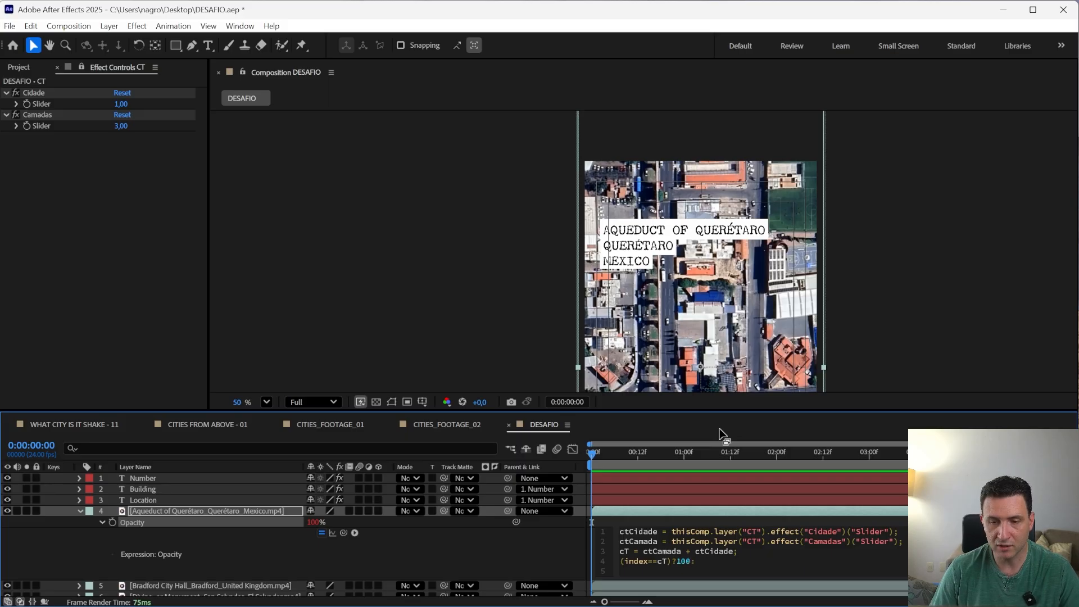
pyautogui.write('0;')
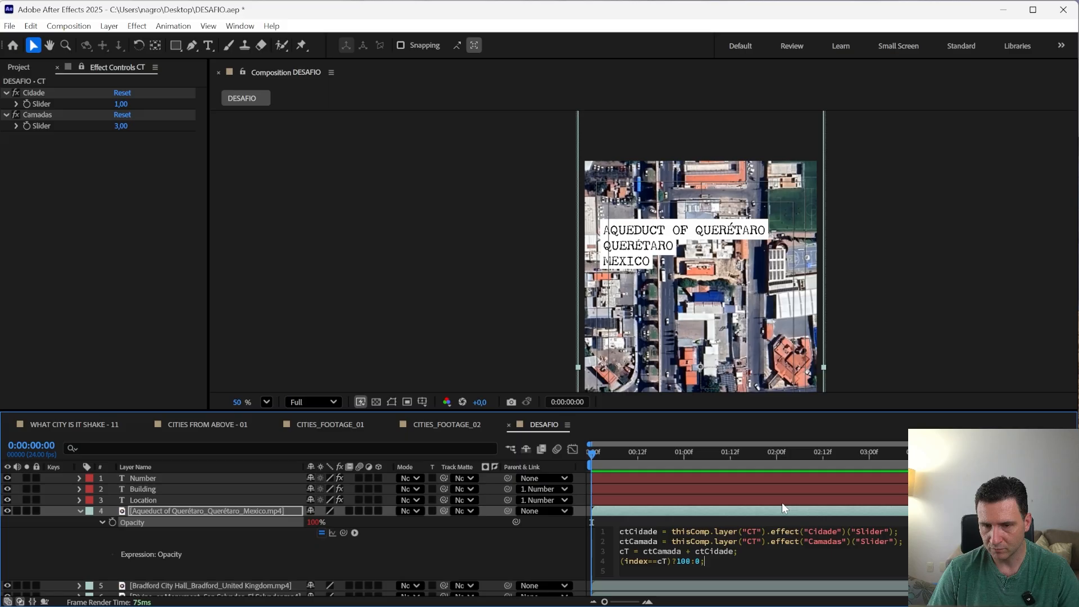
pyautogui.click(517, 556)
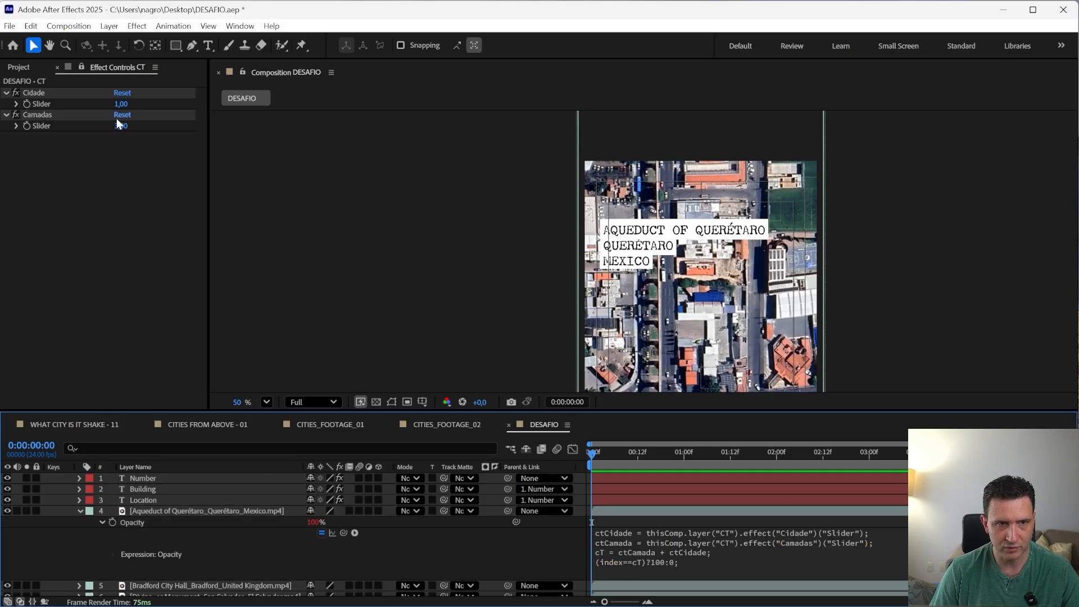
# - Switch the Cidade slider between 1 and 2 to check the Aqueduct layer's opacity, ending at 1
pyautogui.click(121, 104)
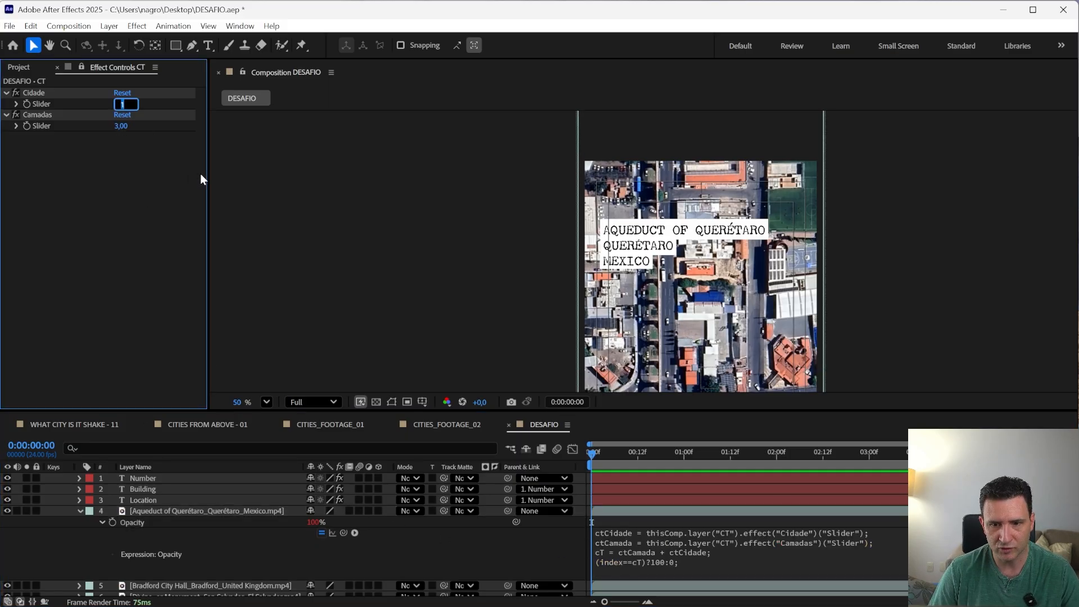
pyautogui.write('2')
pyautogui.press('Down')
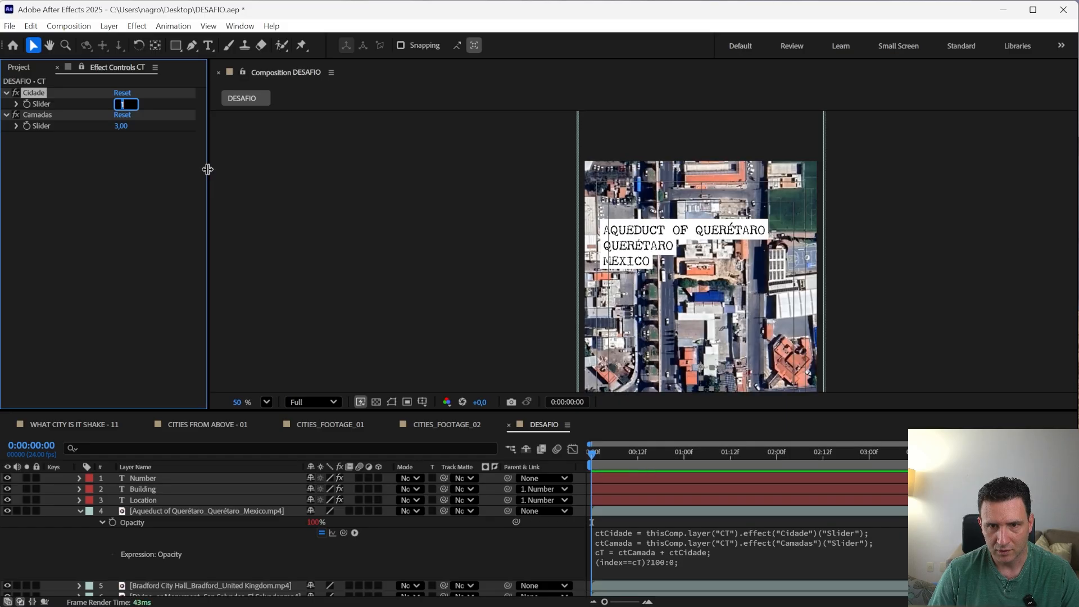
pyautogui.press('Up')
pyautogui.press('Down')
pyautogui.press('Up')
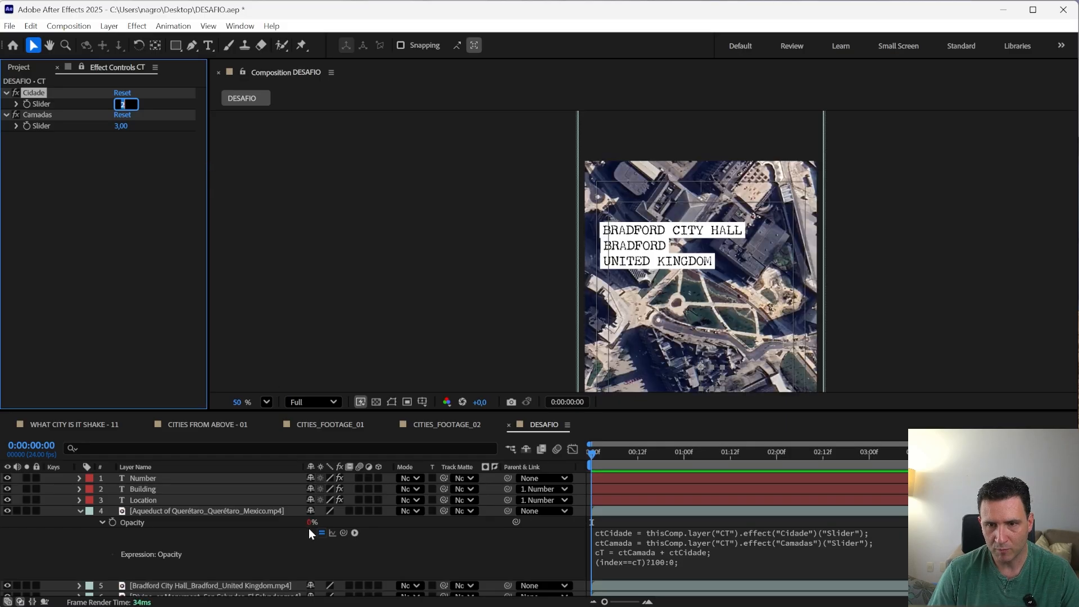
pyautogui.press('Down')
# - Start an if(index==cT) block below the conditional line in the Aqueduct of Querétaro layer's Opacity expression
pyautogui.click(637, 554)
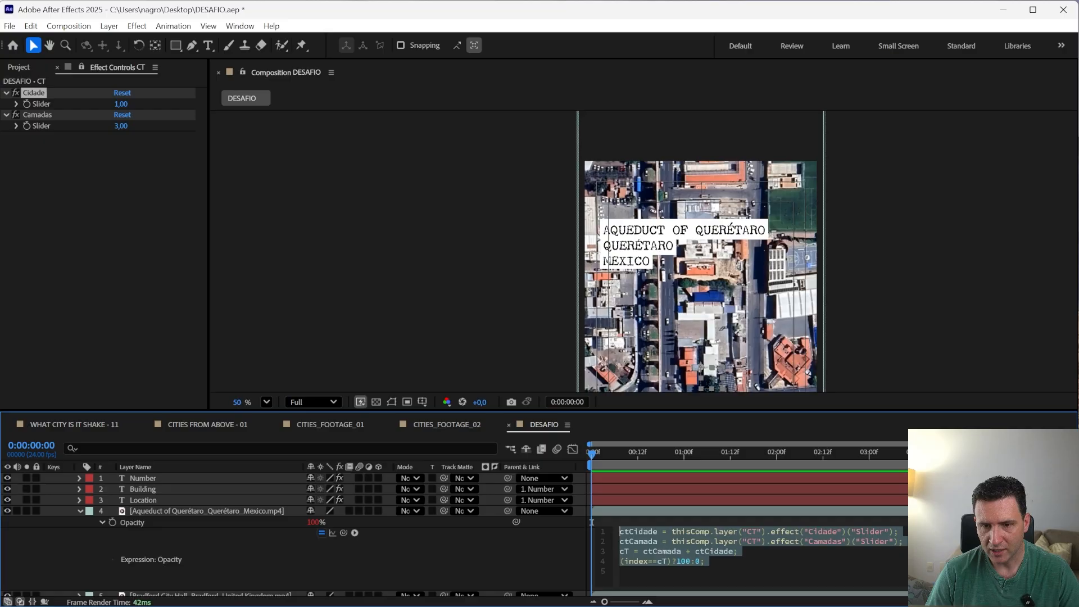
pyautogui.moveTo(705, 562); pyautogui.dragTo(604, 561)
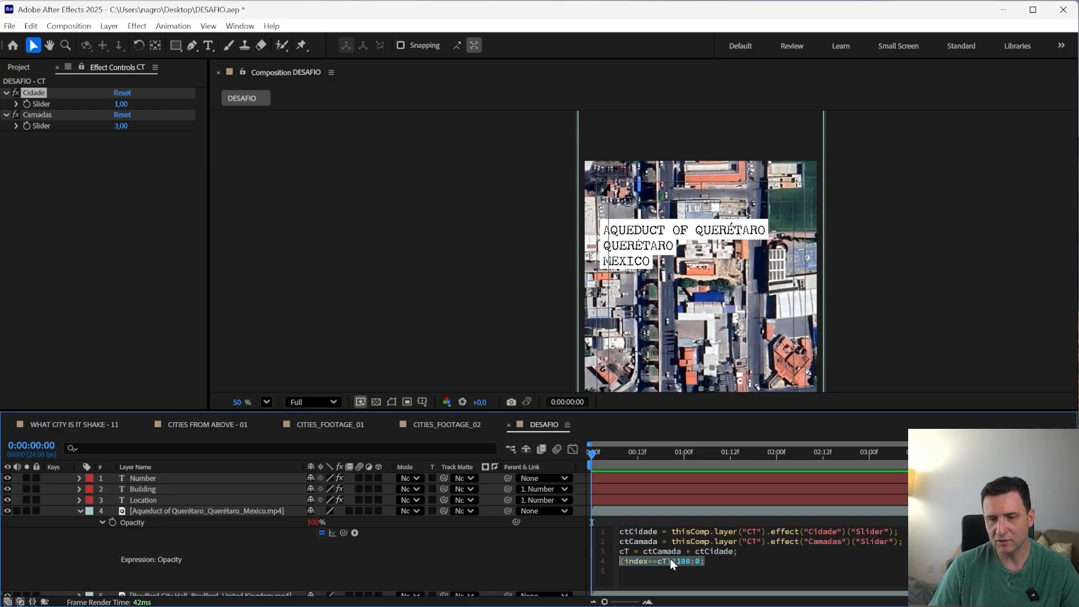
pyautogui.click(670, 561)
pyautogui.moveTo(707, 561); pyautogui.dragTo(621, 571)
pyautogui.click(620, 571)
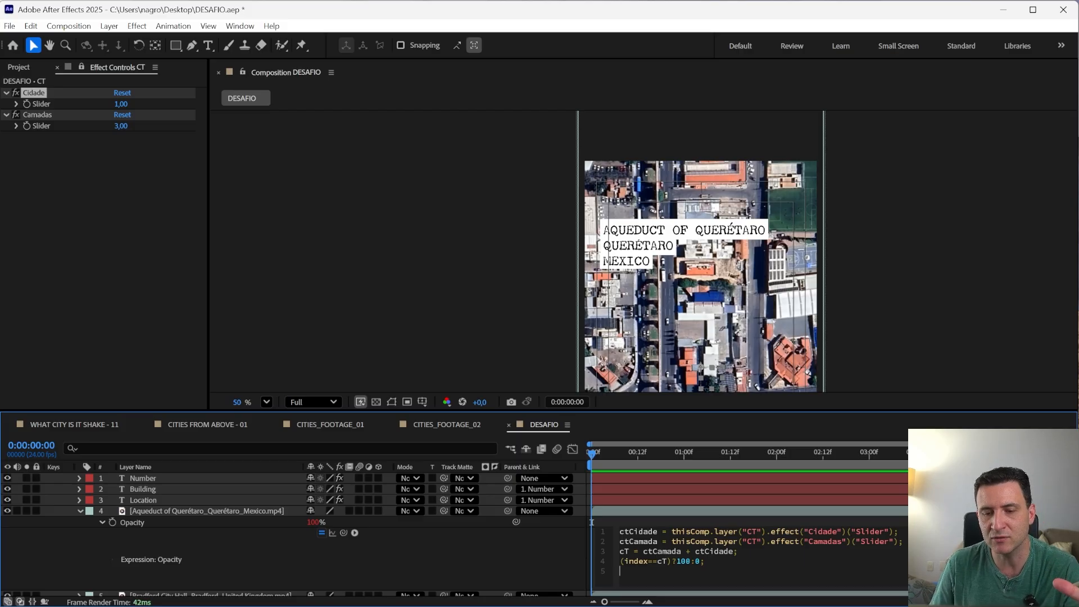
pyautogui.press('Return')
pyautogui.press('Return')
pyautogui.press('Return')
pyautogui.press('Return')
pyautogui.press('Return')
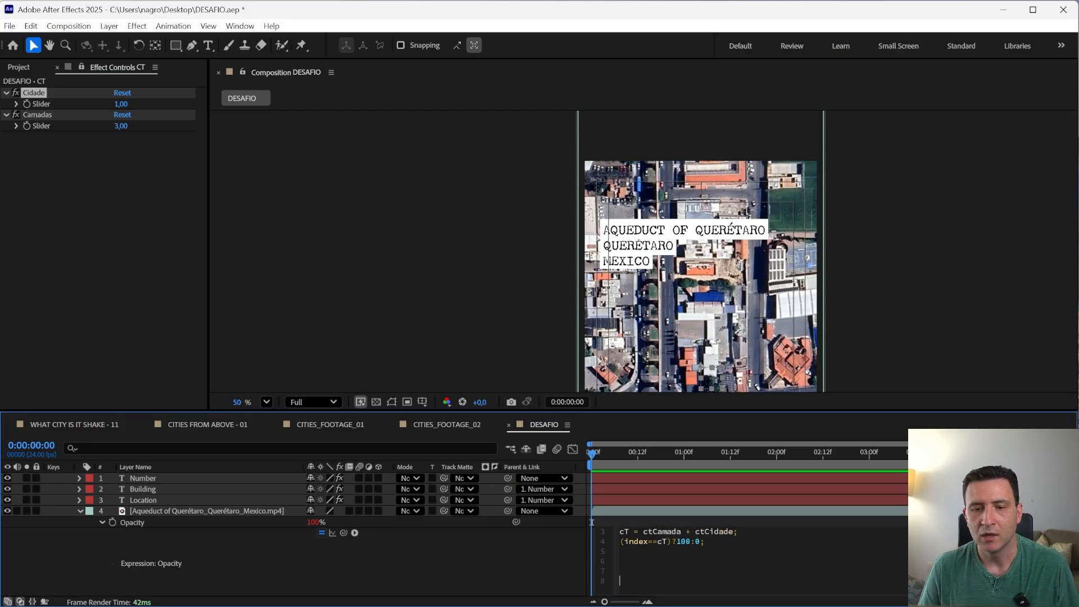
pyautogui.write('i')
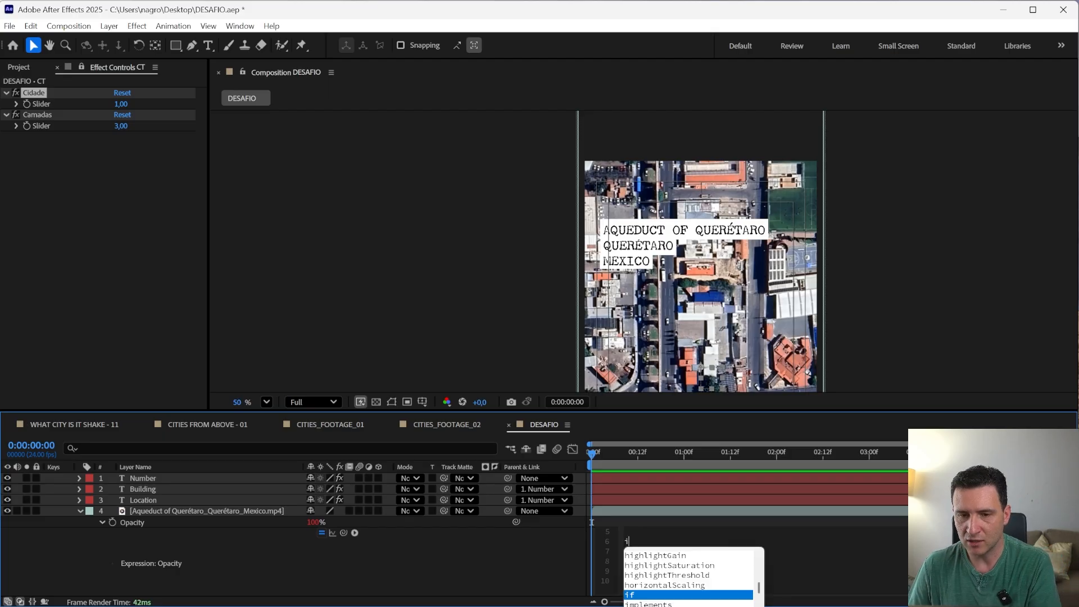
pyautogui.write('f(index===')
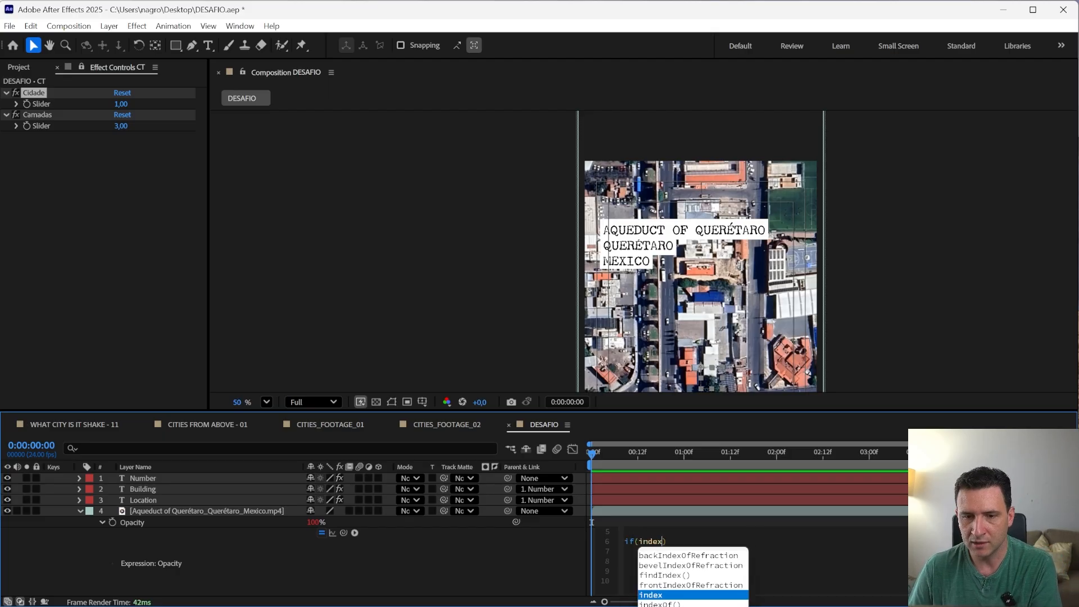
pyautogui.press('BackSpace')
pyautogui.write('cT) {')
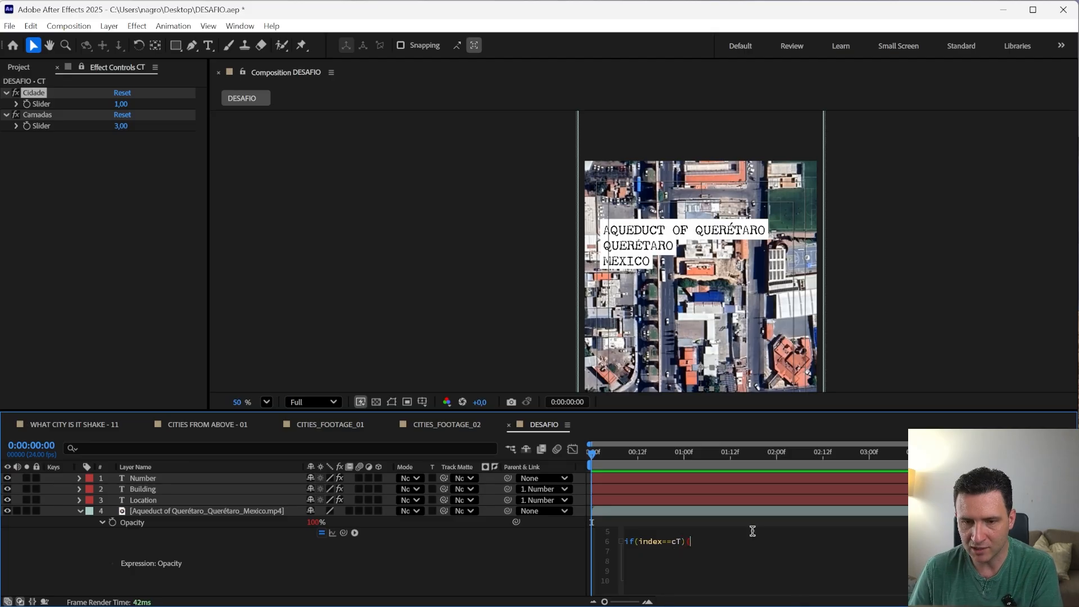
pyautogui.press('Return')
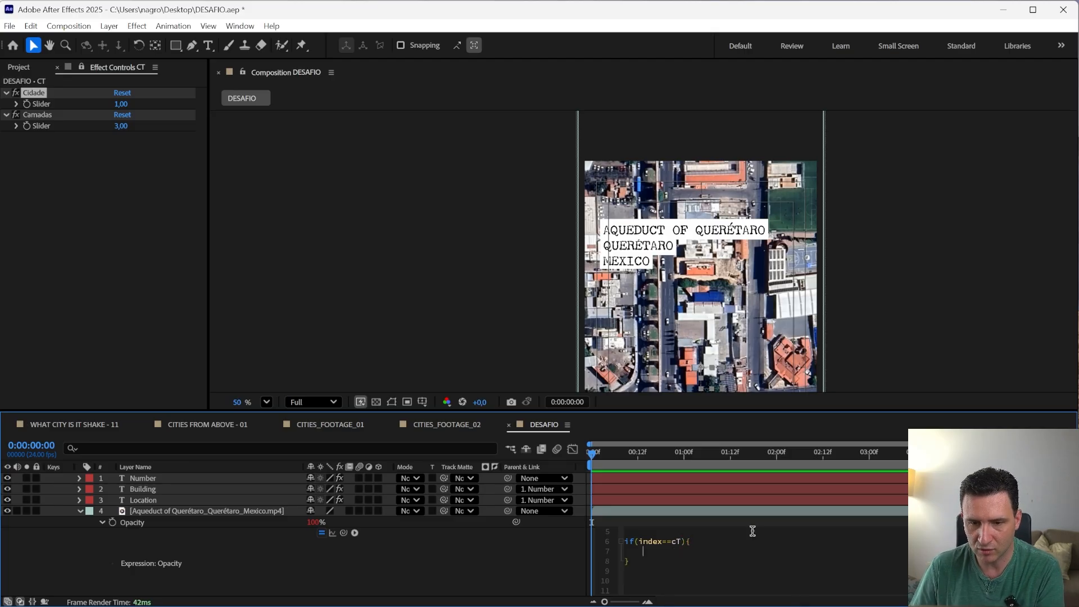
# - Complete the if/else block with 100; in the if branch and 0; in the else branch
pyautogui.write('100;')
pyautogui.press('Down')
pyautogui.write('else')
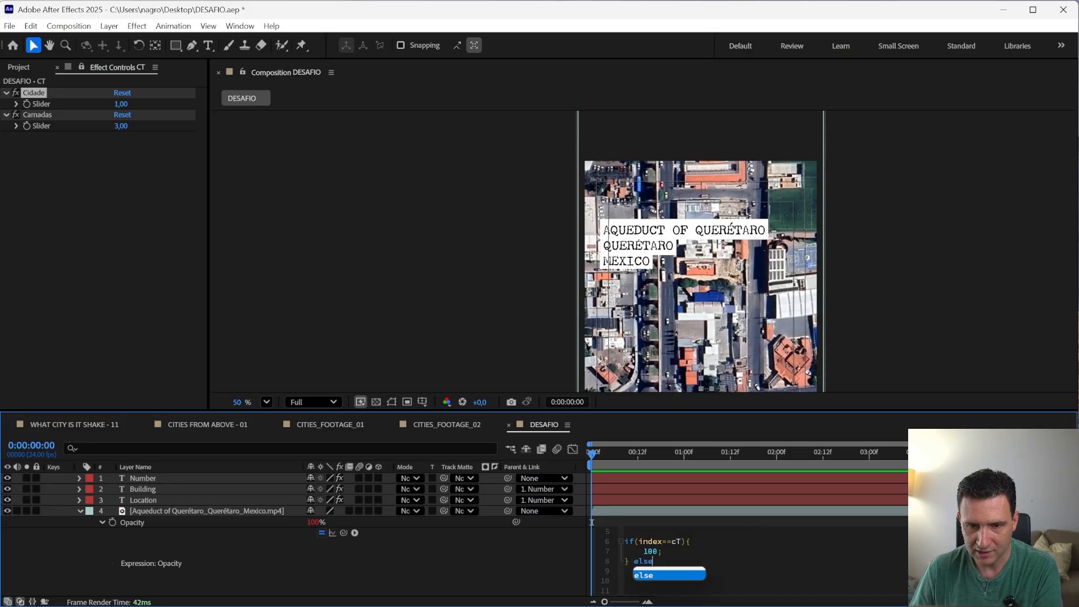
pyautogui.write(' {')
pyautogui.press('Return')
pyautogui.write('0')
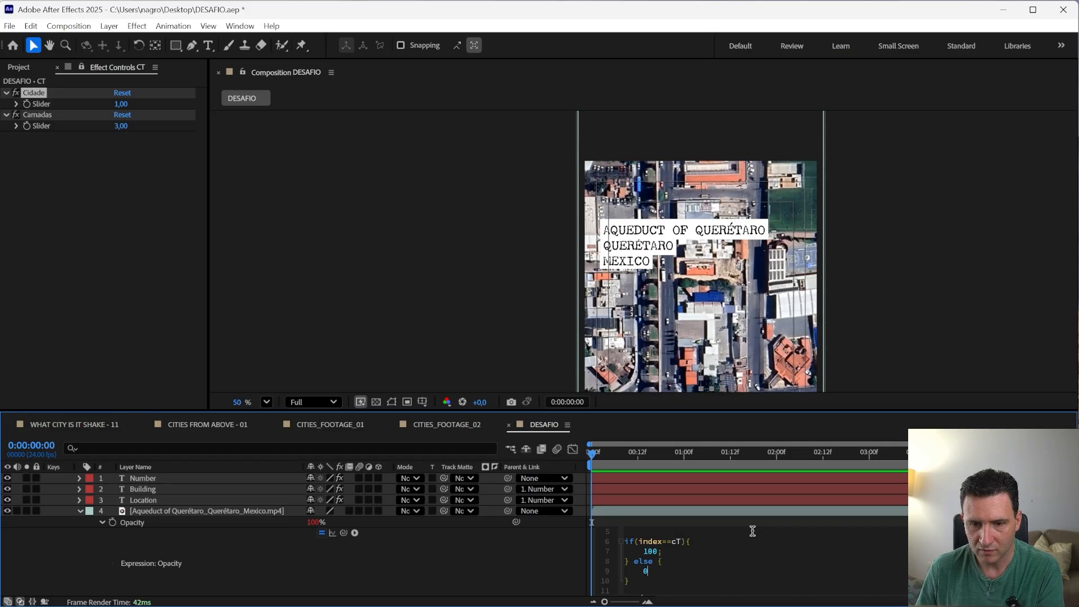
pyautogui.write(';')
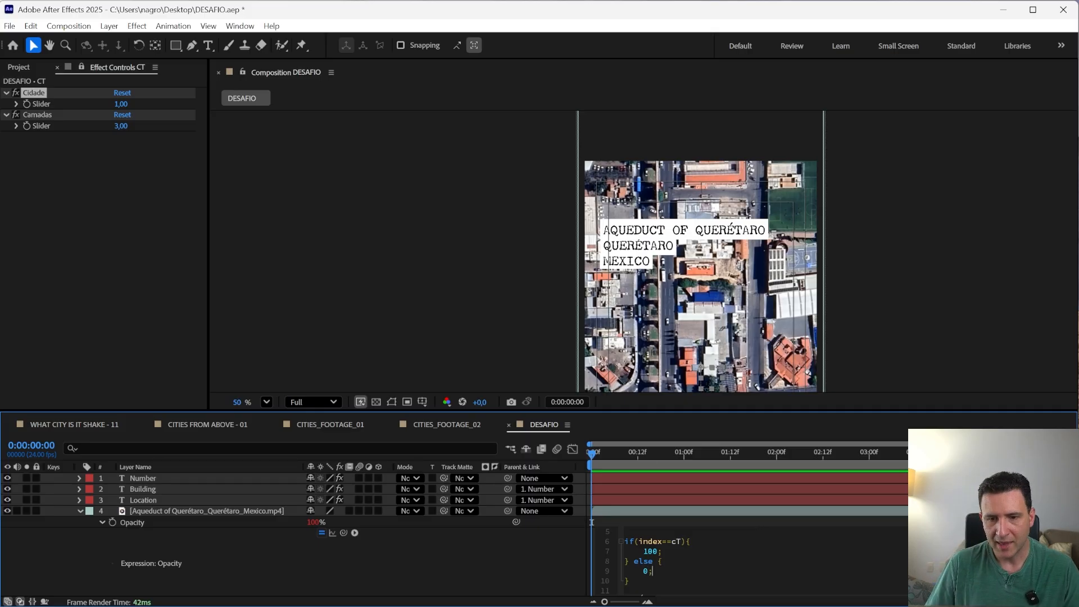
# - Compare the if/else block with the one-line condition, and delete the block from the Opacity expression
pyautogui.scroll(1, 633, 531)
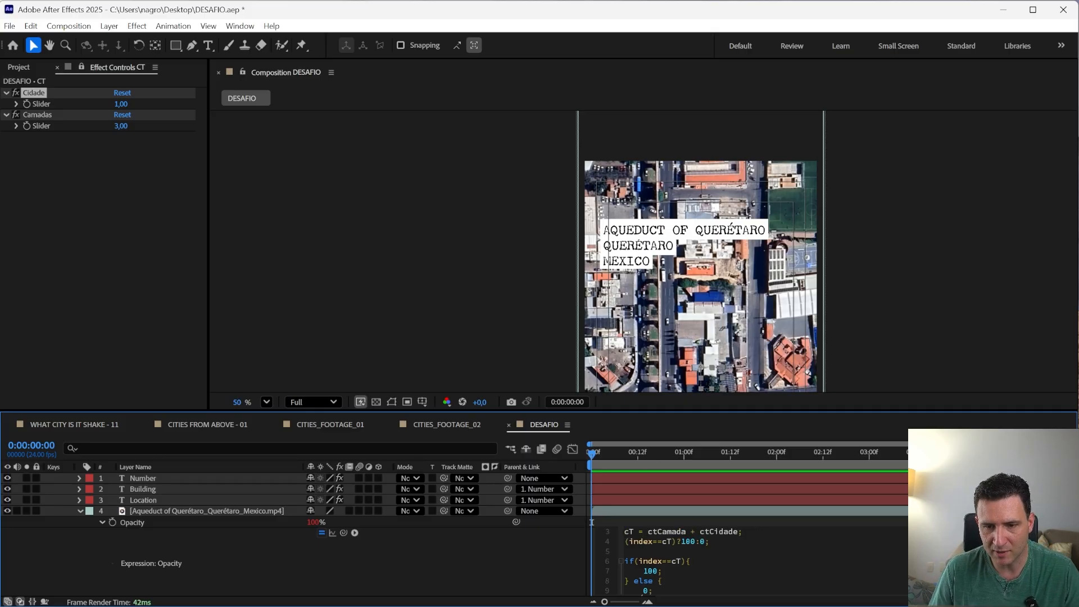
pyautogui.tripleClick(642, 541)
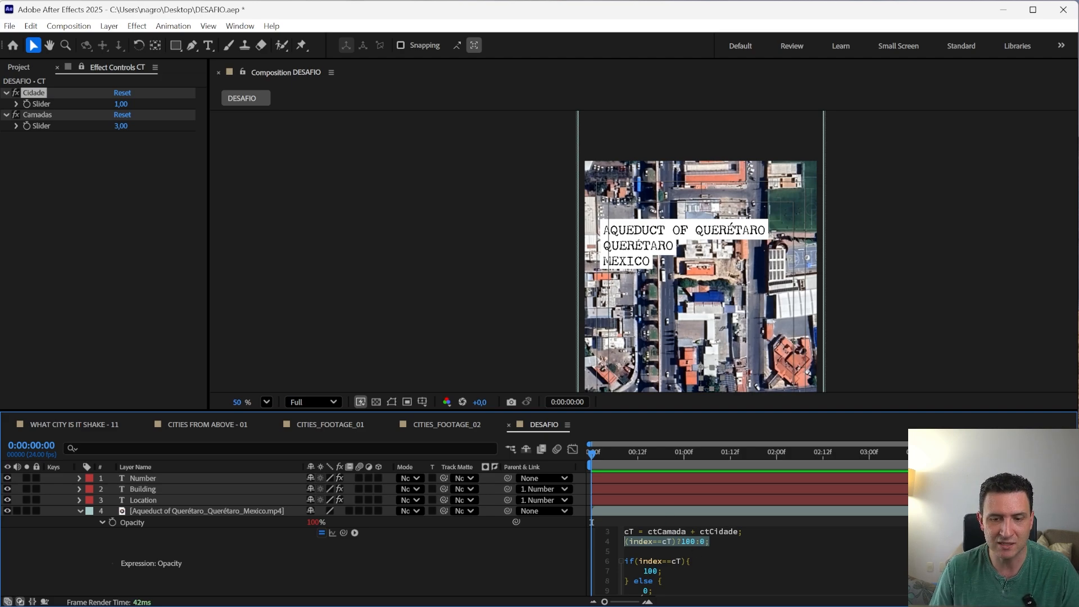
pyautogui.click(687, 544)
pyautogui.moveTo(710, 541); pyautogui.dragTo(625, 541)
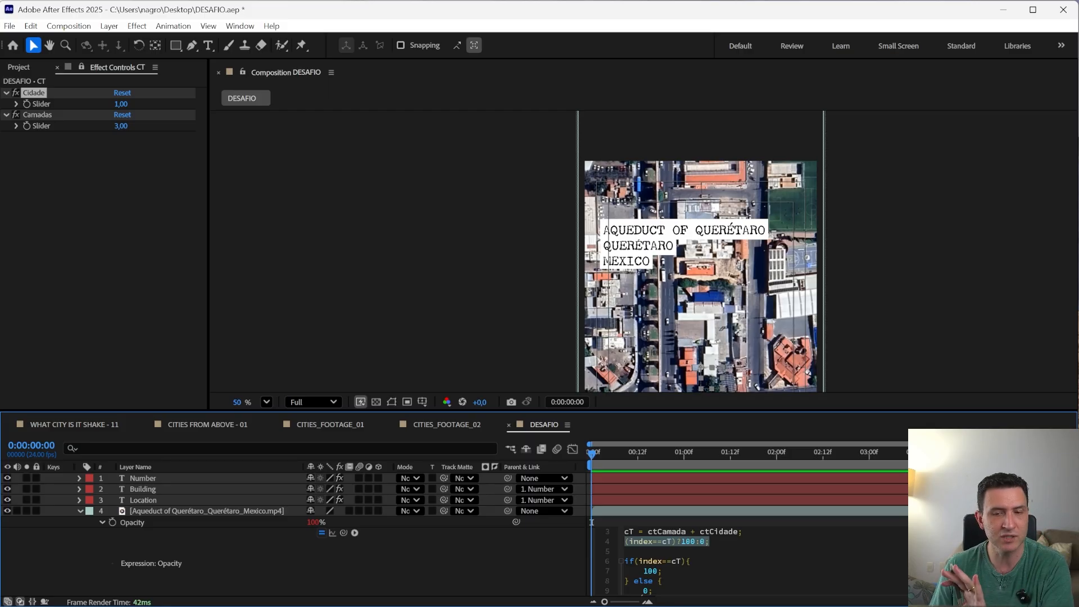
pyautogui.press('Down')
pyautogui.hotkey('shift', 'Down')
pyautogui.hotkey('shift', 'Down')
pyautogui.hotkey('shift', 'Down')
pyautogui.hotkey('shift', 'Down')
pyautogui.hotkey('shift', 'Down')
pyautogui.hotkey('shift', 'Down')
pyautogui.hotkey('shift', 'Down')
pyautogui.hotkey('shift', 'Down')
pyautogui.hotkey('shift', 'Down')
pyautogui.press('BackSpace')
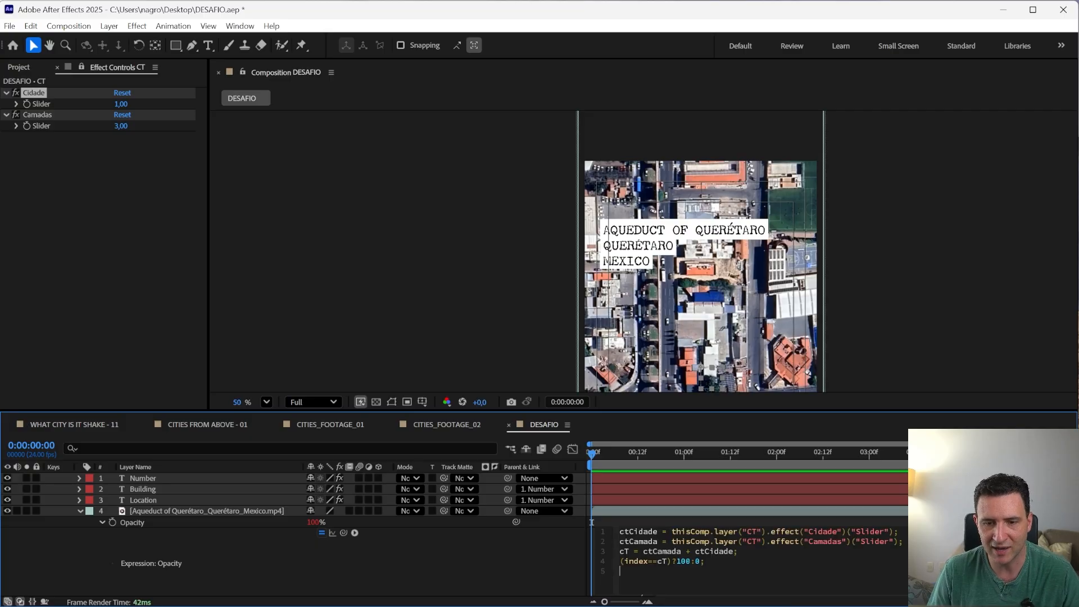
# - Examine the condition, the ? operator and the 100:0 results in the one-line conditional, and close the expression
pyautogui.press('Up')
pyautogui.press('Right')
pyautogui.hotkey('shift', 'Right')
pyautogui.hotkey('shift', 'Right')
pyautogui.hotkey('shift', 'Right')
pyautogui.hotkey('shift', 'Right')
pyautogui.hotkey('shift', 'Right')
pyautogui.hotkey('shift', 'Right')
pyautogui.hotkey('shift', 'Right')
pyautogui.hotkey('shift', 'Right')
pyautogui.hotkey('shift', 'Right')
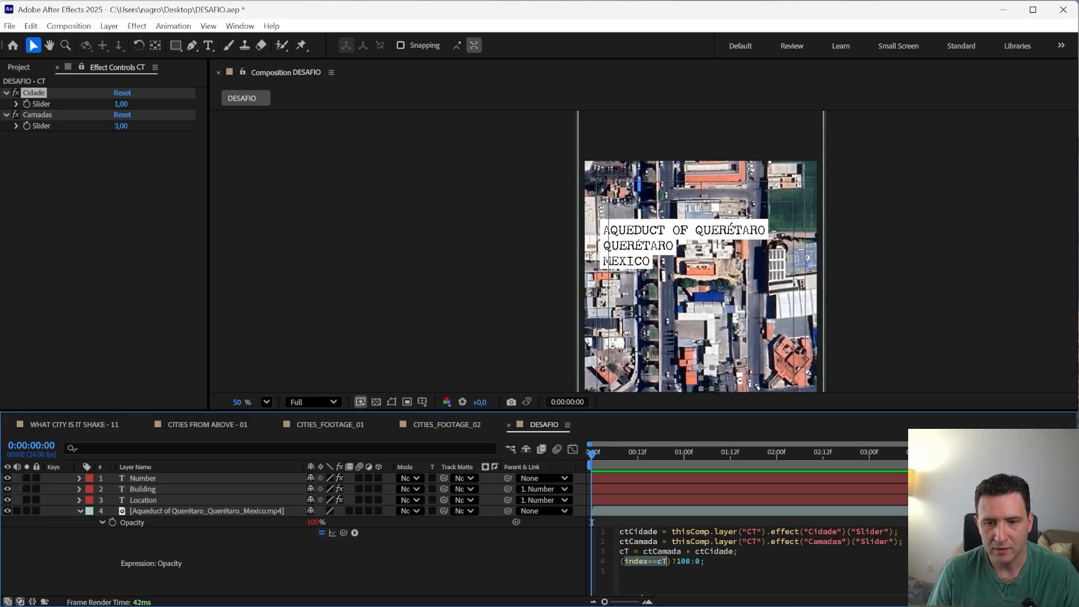
pyautogui.press('Right')
pyautogui.press('Right')
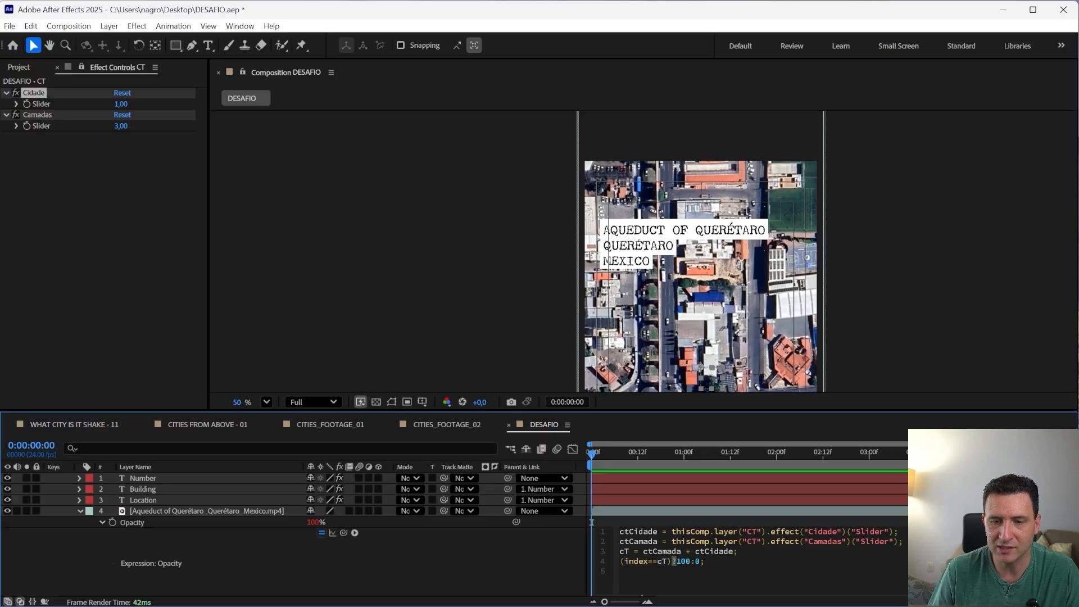
pyautogui.moveTo(623, 561); pyautogui.dragTo(695, 561)
pyautogui.doubleClick(698, 560)
pyautogui.doubleClick(707, 561)
pyautogui.click(476, 560)
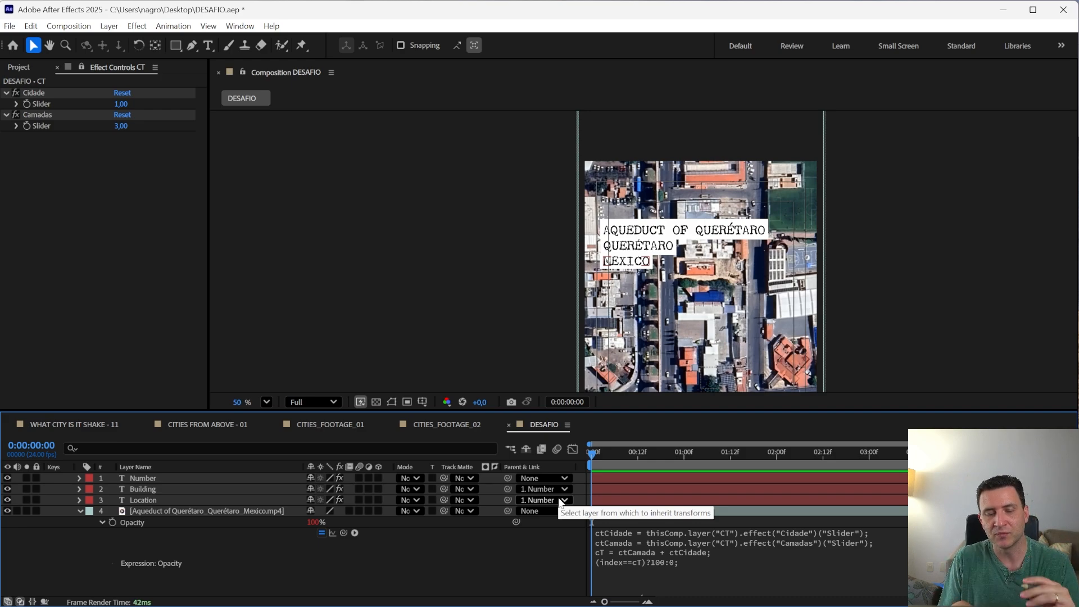
# - Copy the Aqueduct layer's Opacity expression and paste it onto all video layers from Bradford City Hall to USS Midway
pyautogui.click(131, 522)
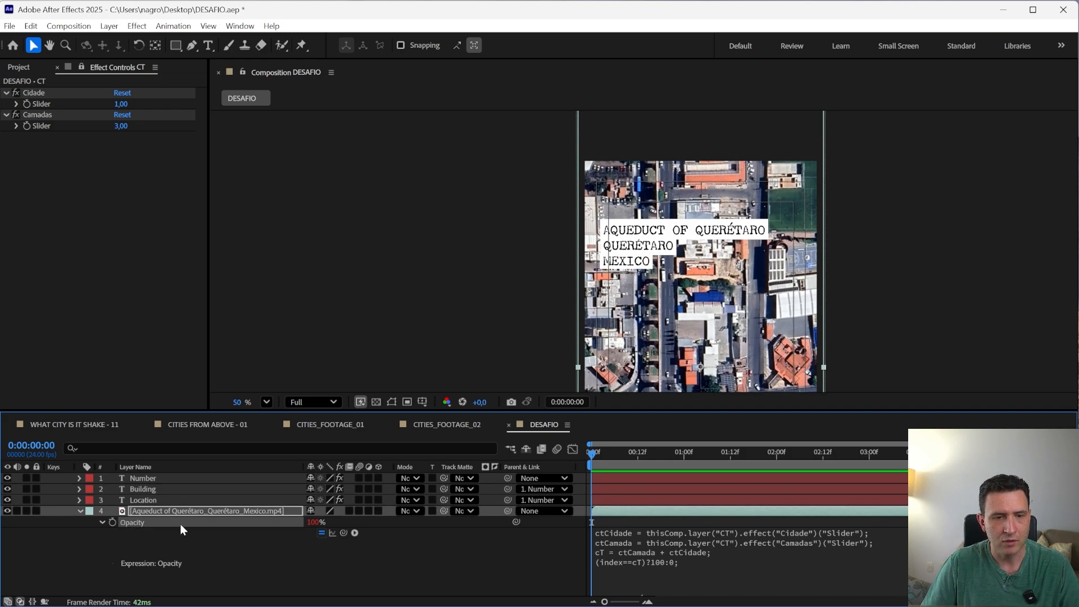
pyautogui.click(170, 516)
pyautogui.press('u')
pyautogui.click(132, 523)
pyautogui.press('space')
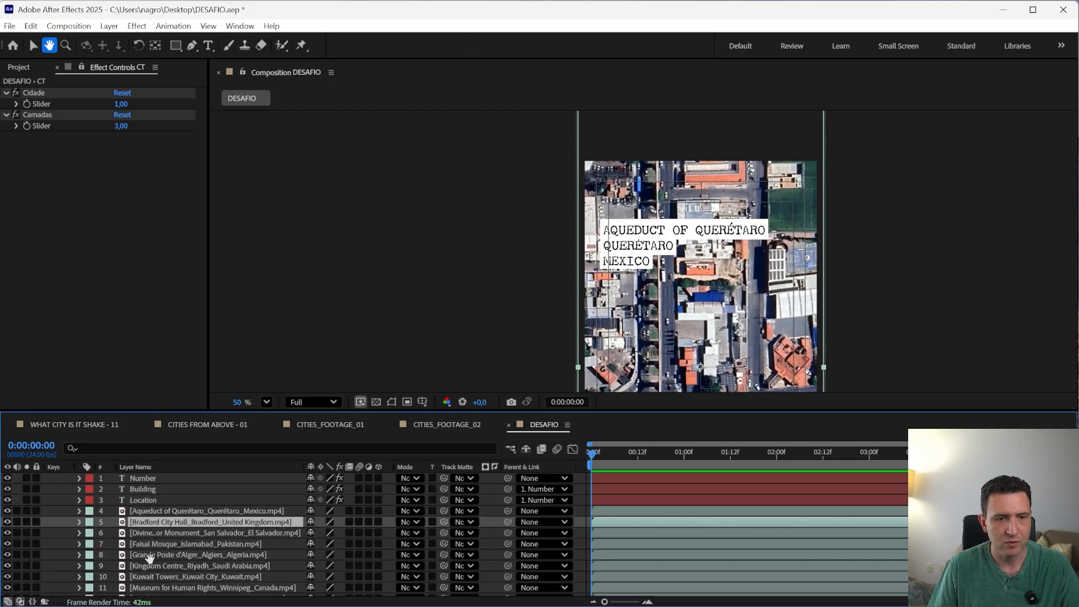
pyautogui.moveTo(145, 556); pyautogui.dragTo(167, 464)
pyautogui.keyDown('shift'); pyautogui.click(154, 578); pyautogui.keyUp('shift')
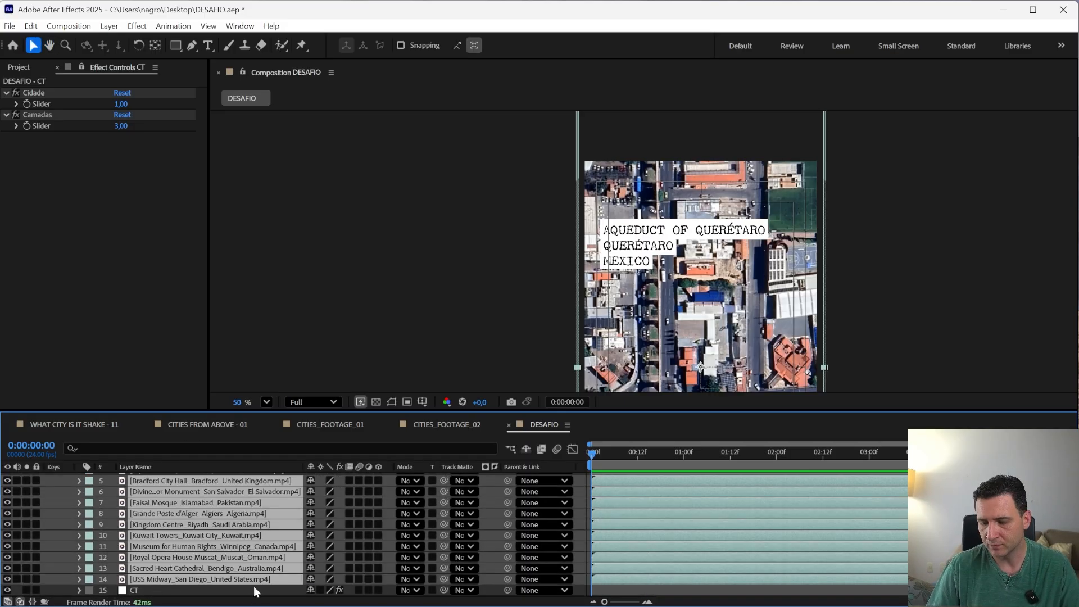
pyautogui.hotkey('ctrl', 'v')
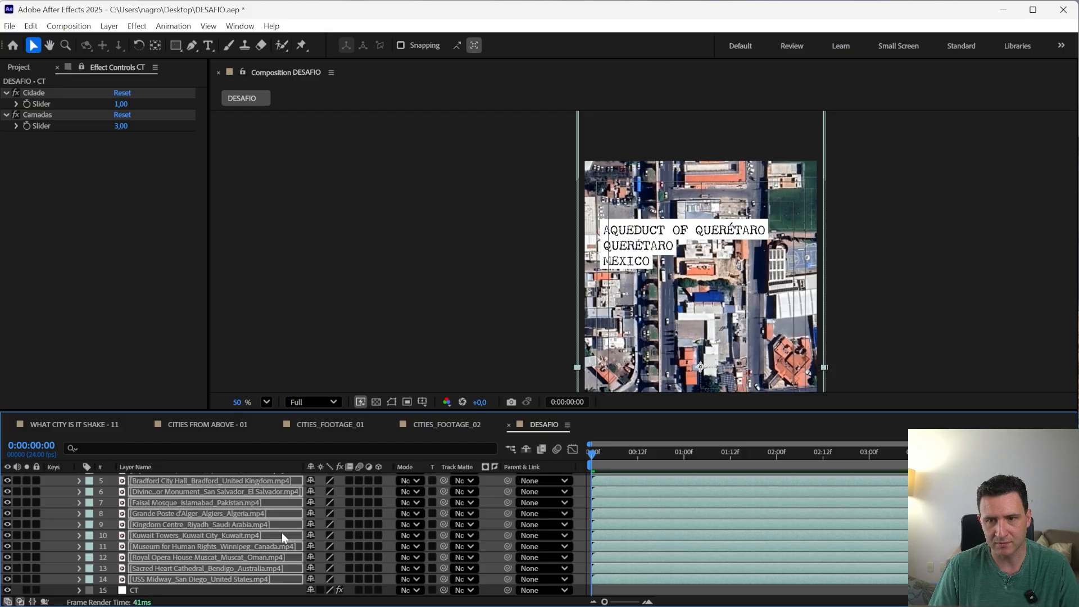
# - Select the CT layer and step the Cidade slider up from 1 past 10 to check each city's video and texts
pyautogui.press('space')
pyautogui.moveTo(189, 513); pyautogui.dragTo(248, 575)
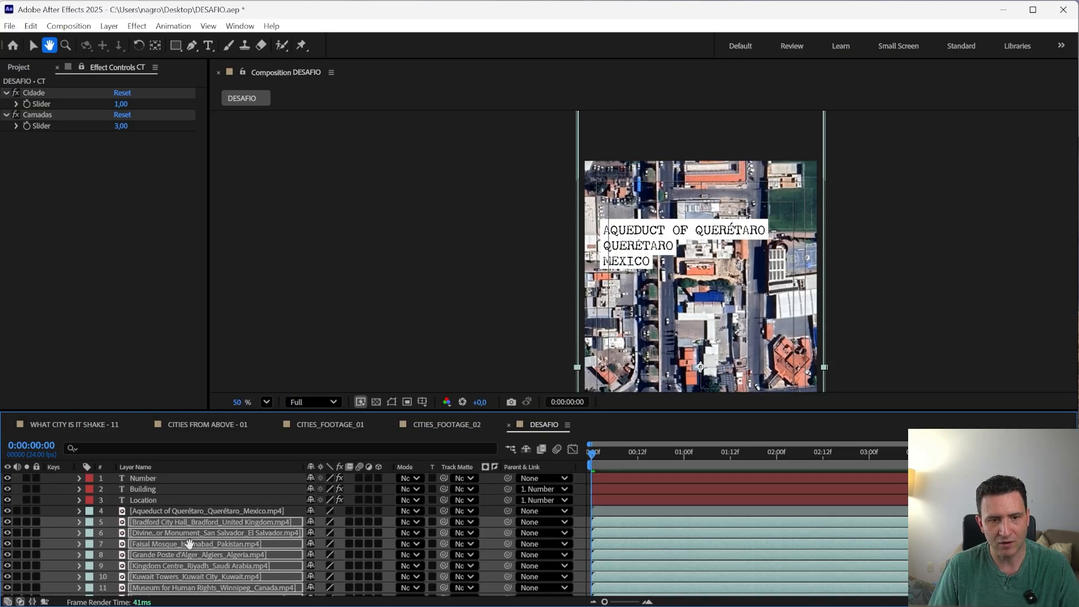
pyautogui.press('space')
pyautogui.moveTo(147, 528); pyautogui.dragTo(166, 482)
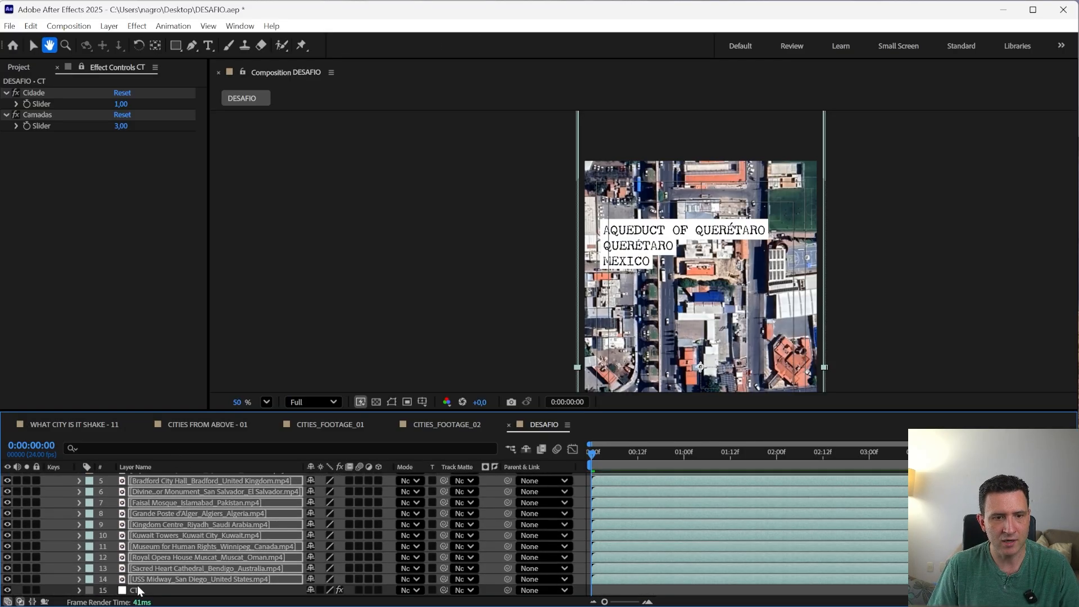
pyautogui.click(138, 589)
pyautogui.click(117, 104)
pyautogui.press('Up')
pyautogui.press('Up')
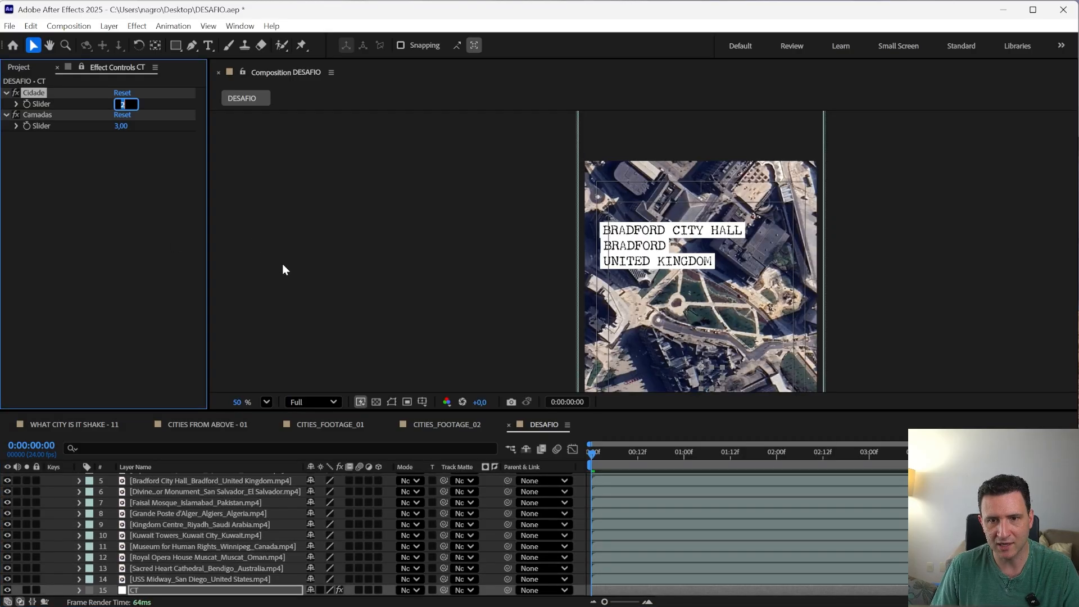
pyautogui.press('Up')
pyautogui.press('Up')
pyautogui.press('Up')
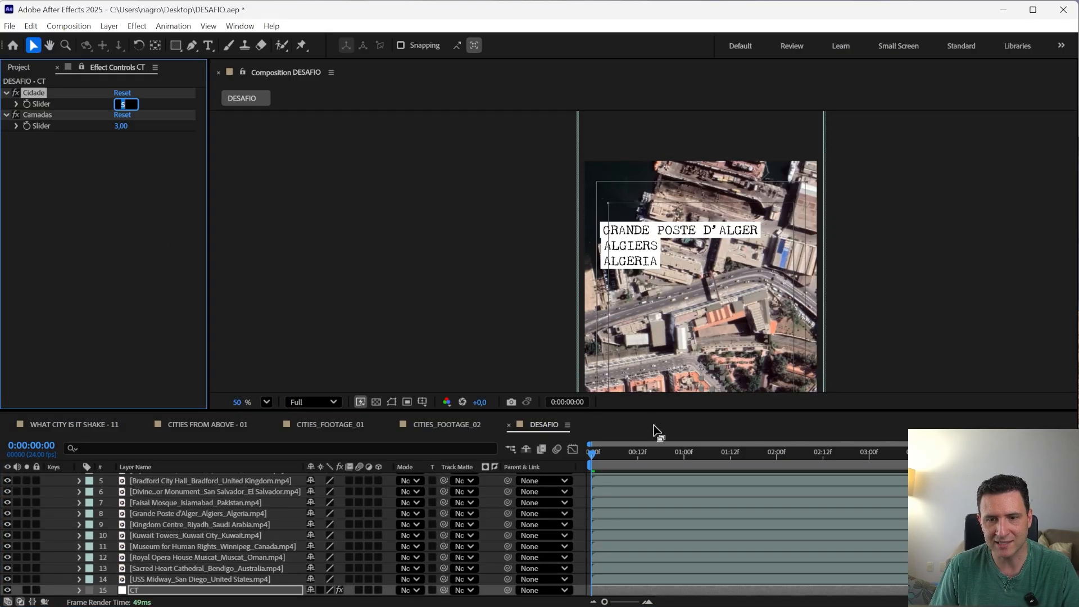
pyautogui.press('Up')
pyautogui.press('Up')
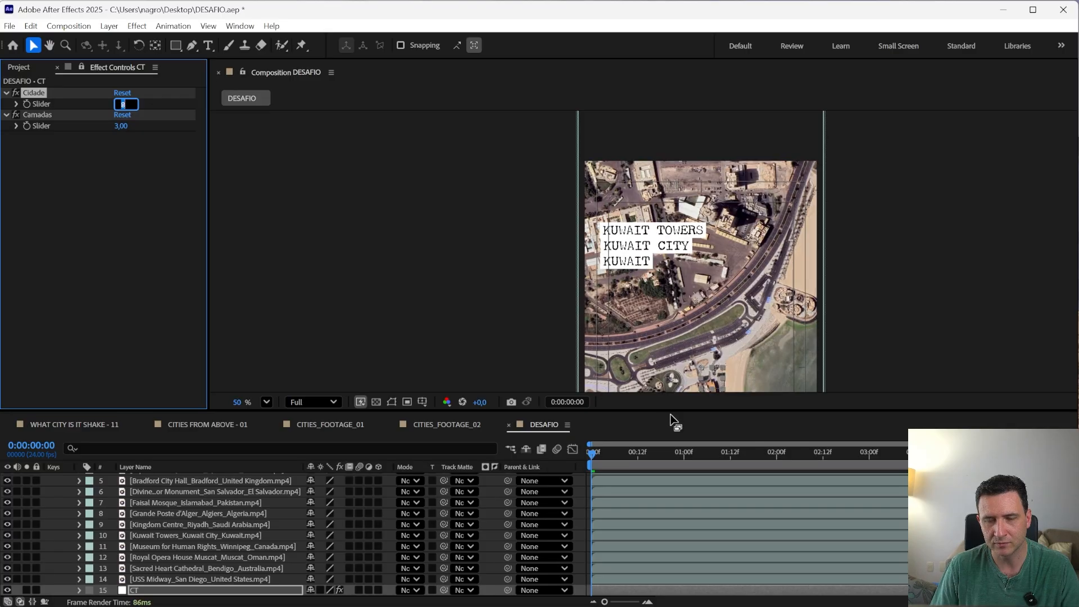
pyautogui.press('Up')
pyautogui.press('Up')
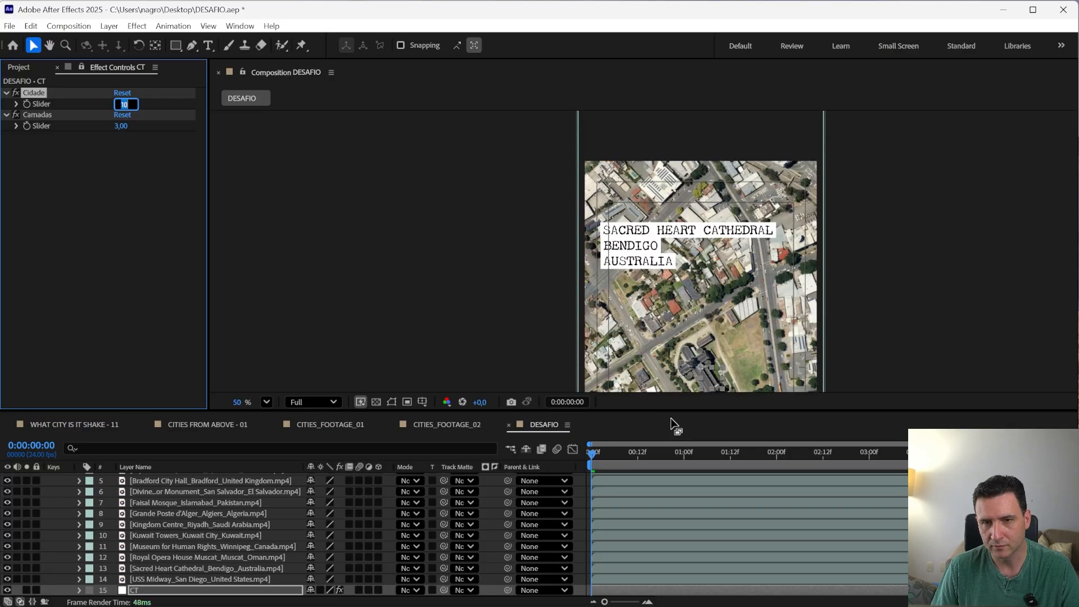
pyautogui.press('Up')
# - Step the Cidade slider back down to 1 and up again to 3 to recheck the matching videos and texts
pyautogui.press('Down')
pyautogui.press('Down')
pyautogui.press('Down')
pyautogui.press('Down')
pyautogui.press('Down')
pyautogui.press('Down')
pyautogui.press('Down')
pyautogui.press('Down')
pyautogui.press('Down')
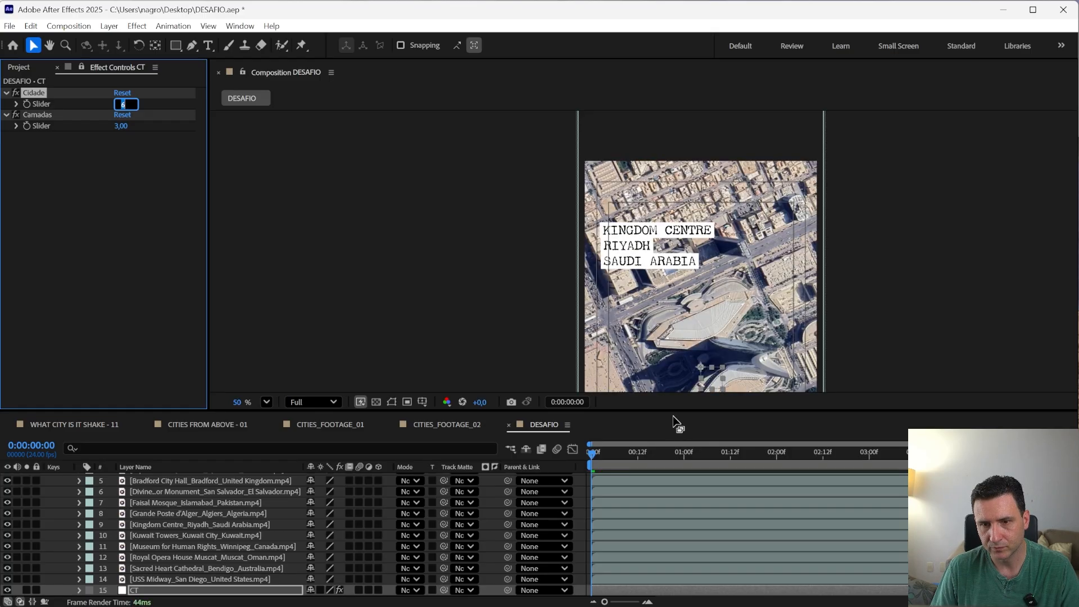
pyautogui.press('Down')
pyautogui.press('Down')
pyautogui.press('Down')
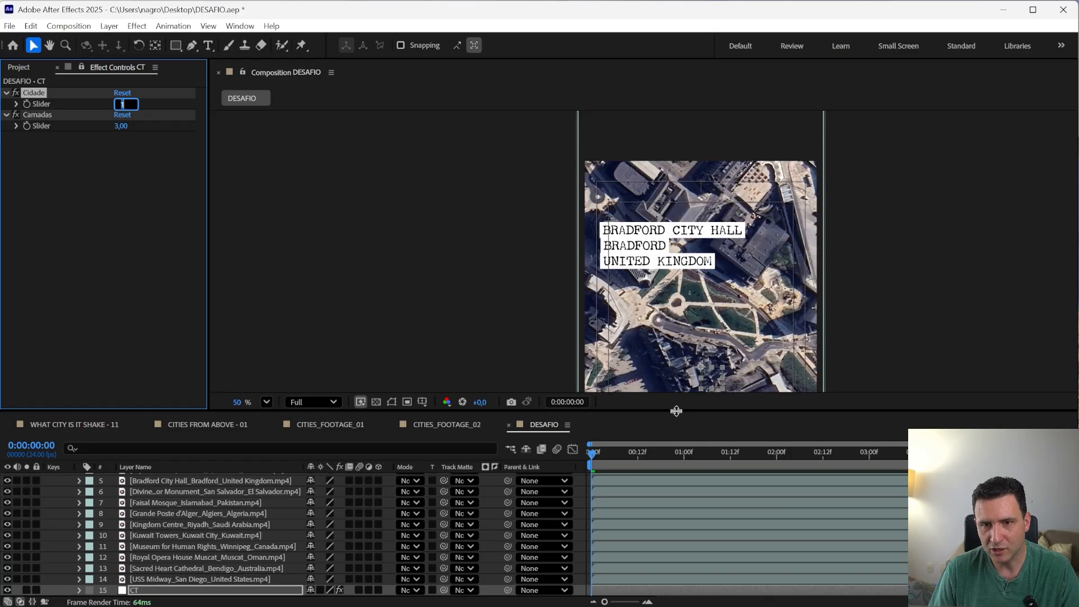
pyautogui.press('Up')
pyautogui.press('Up')
pyautogui.press('Up')
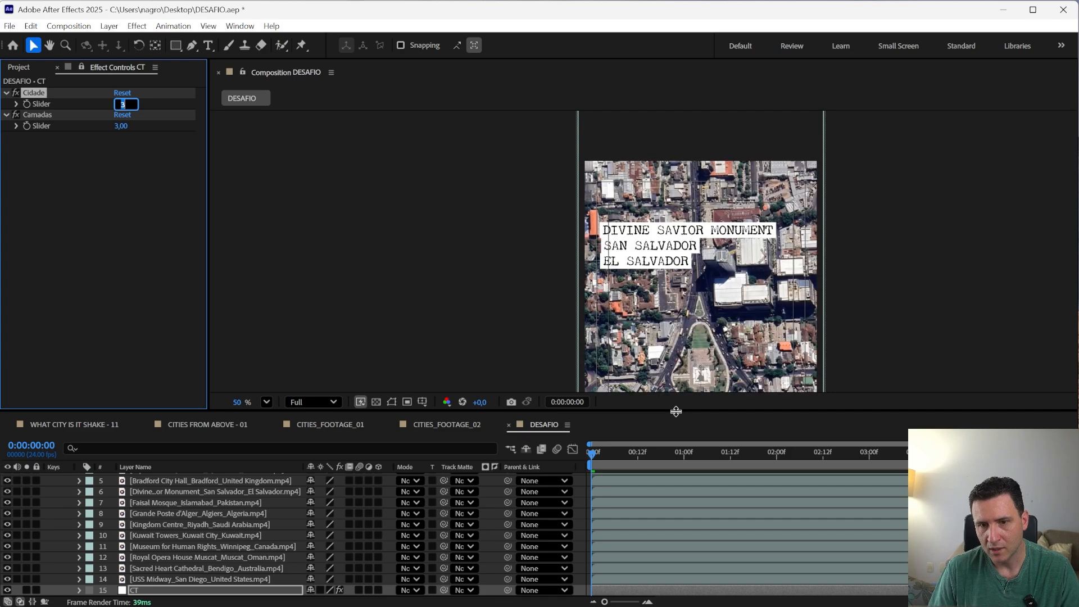
# - Enlarge the composition view and raise the Cidade slider one city at a time to 11
pyautogui.moveTo(677, 414); pyautogui.dragTo(680, 459)
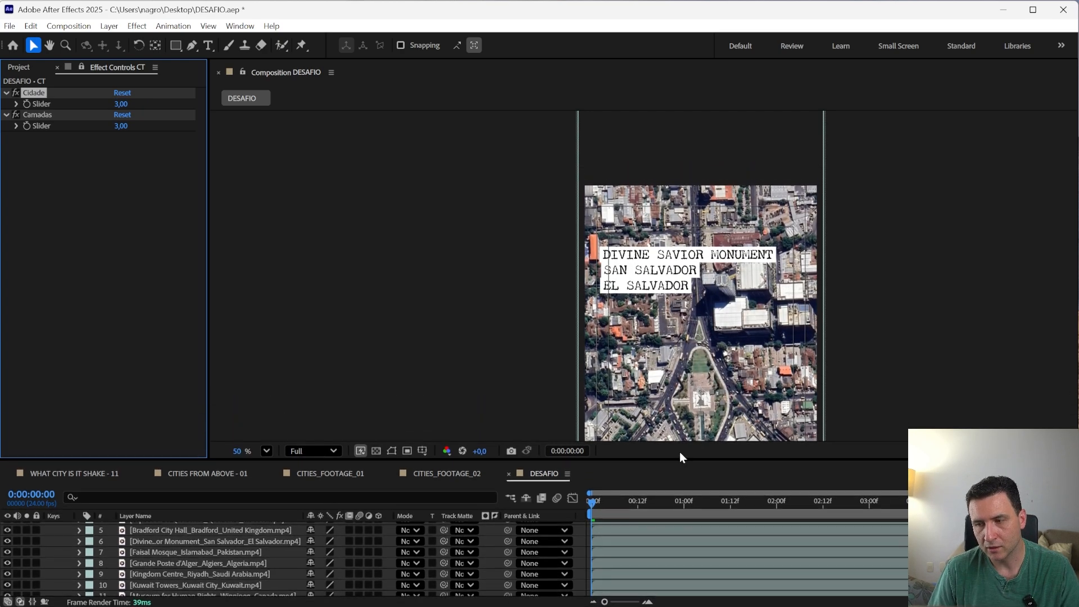
pyautogui.click(101, 127)
pyautogui.click(121, 104)
pyautogui.press('Up')
pyautogui.press('Up')
pyautogui.press('Up')
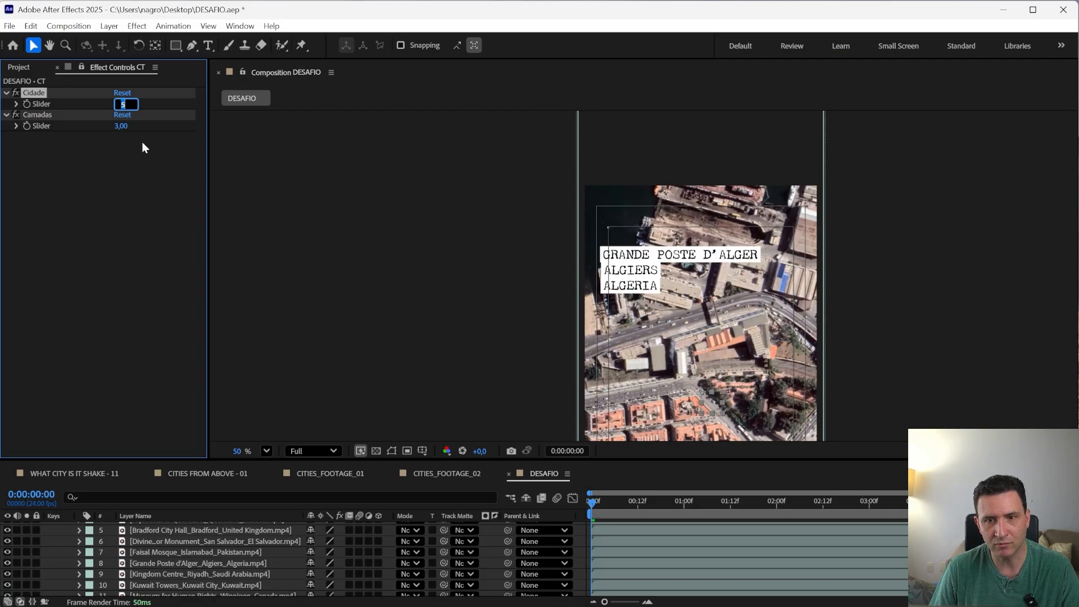
pyautogui.press('Up')
pyautogui.press('Up')
pyautogui.press('Up')
pyautogui.press('Up')
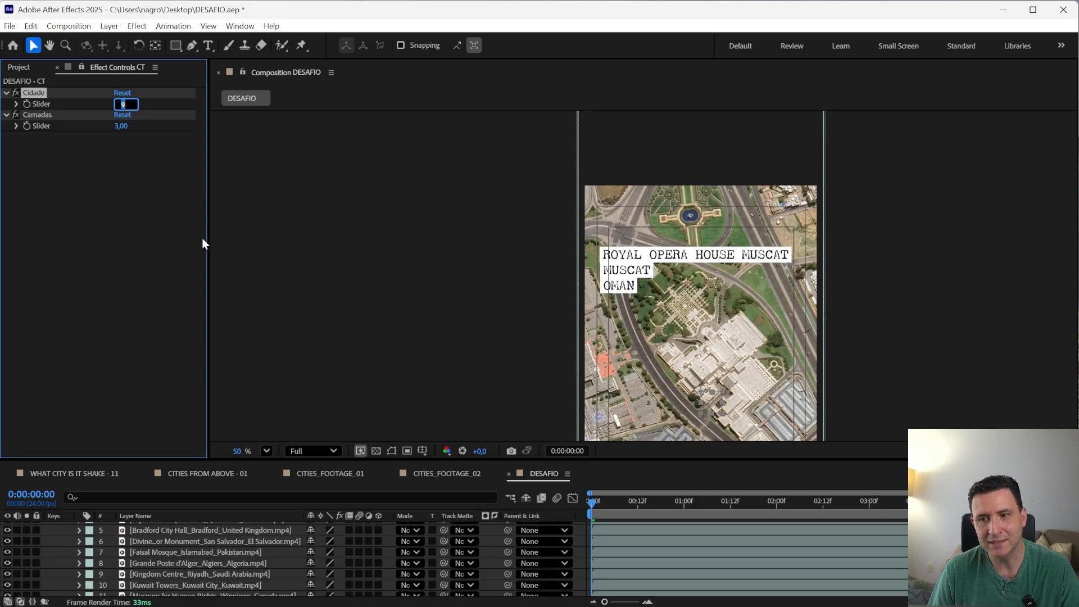
pyautogui.press('Up')
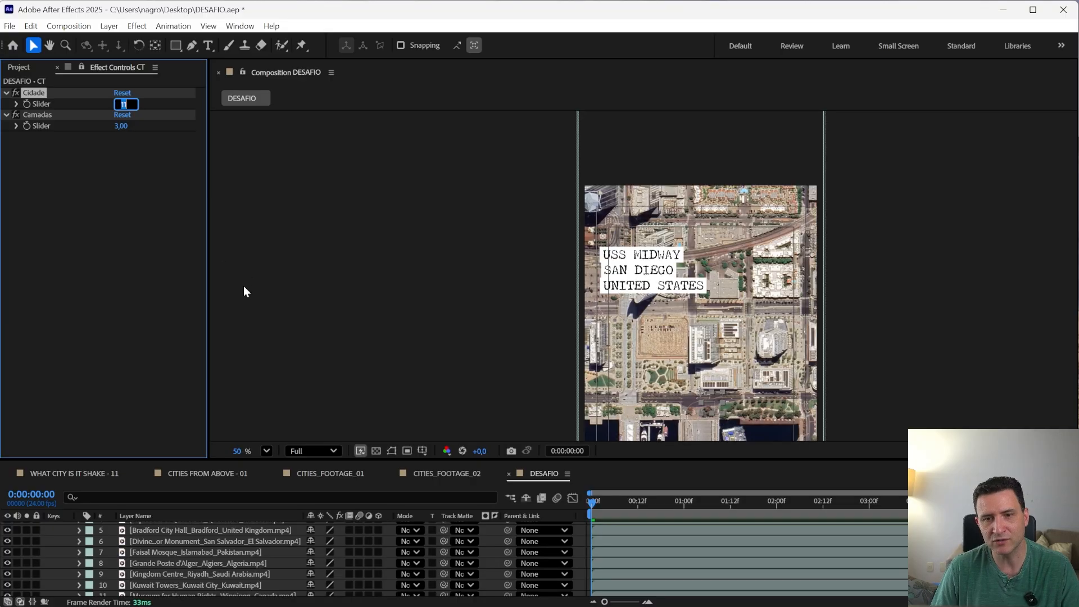
# - Set the Cidade slider to 1 and enlarge the timeline area to show more layers
pyautogui.write('1')
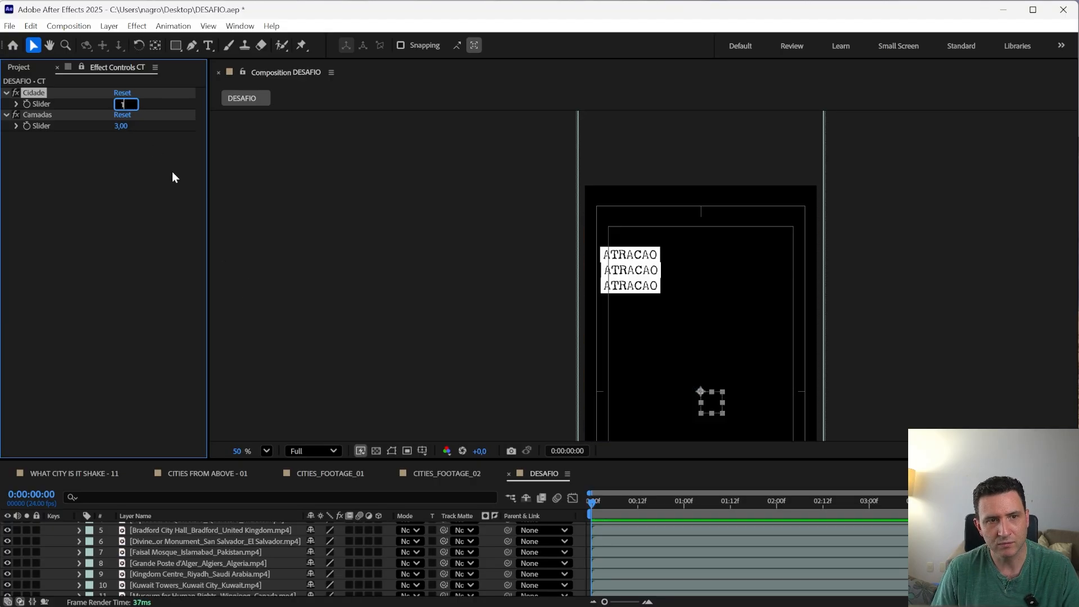
pyautogui.press('Return')
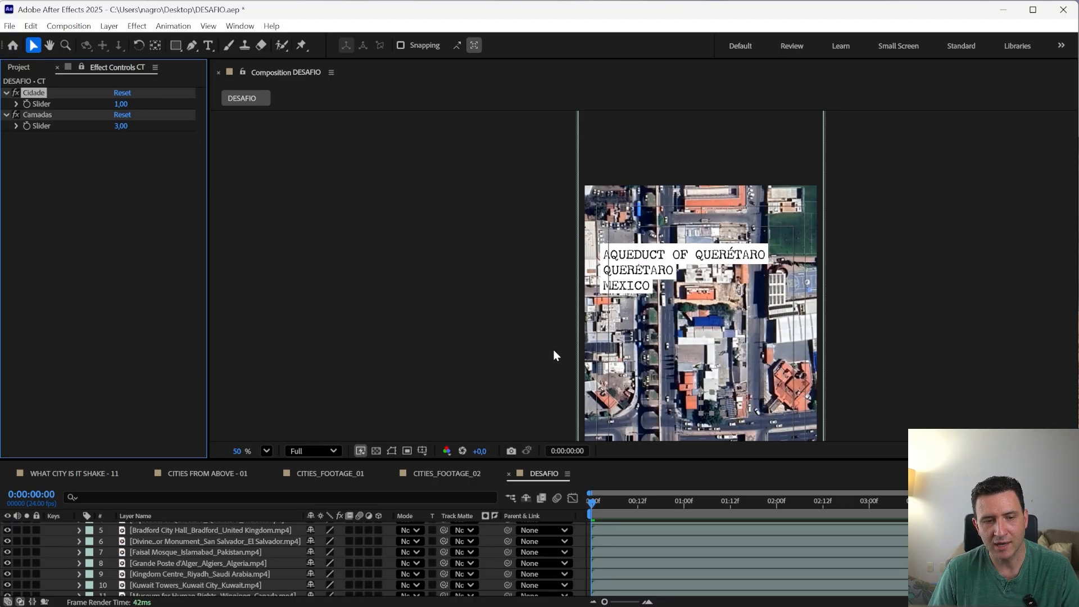
pyautogui.moveTo(607, 459); pyautogui.dragTo(616, 387)
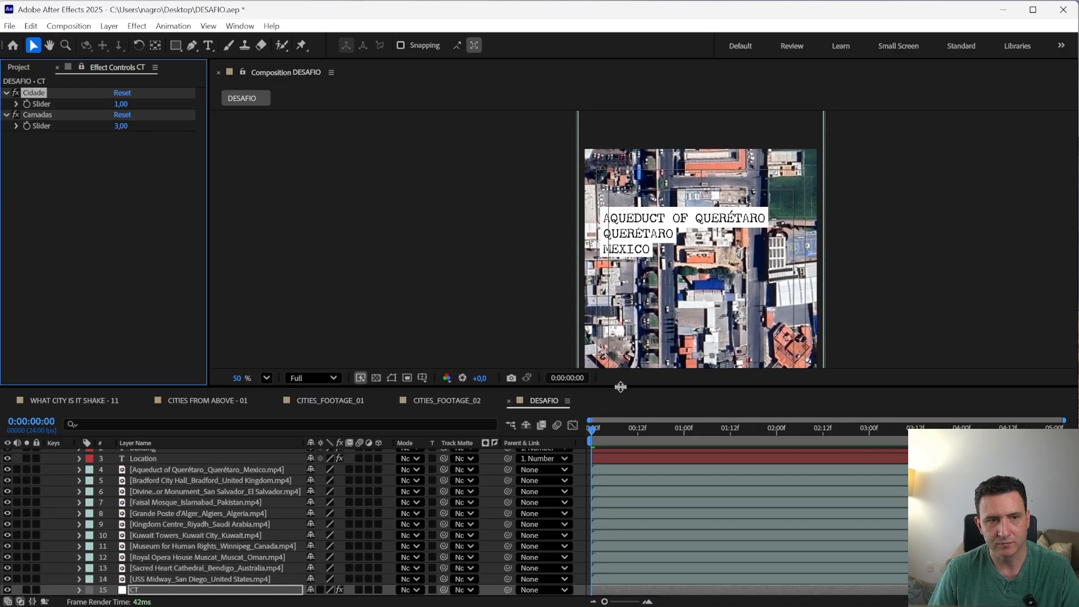
# - Rename the DESAFIO composition as CIDADE_01 in the project
pyautogui.click(31, 70)
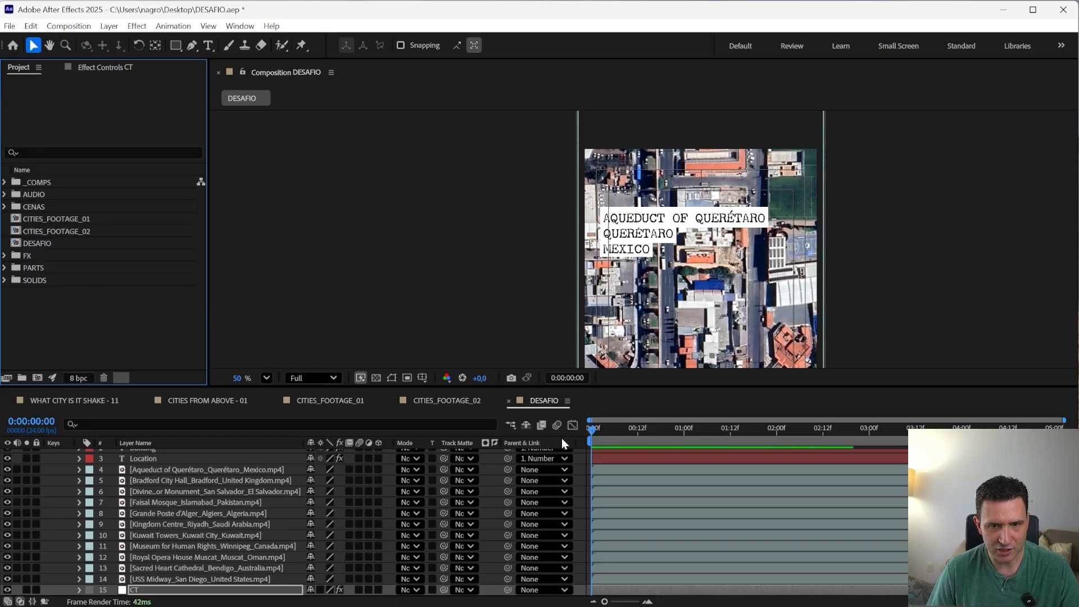
pyautogui.click(35, 242)
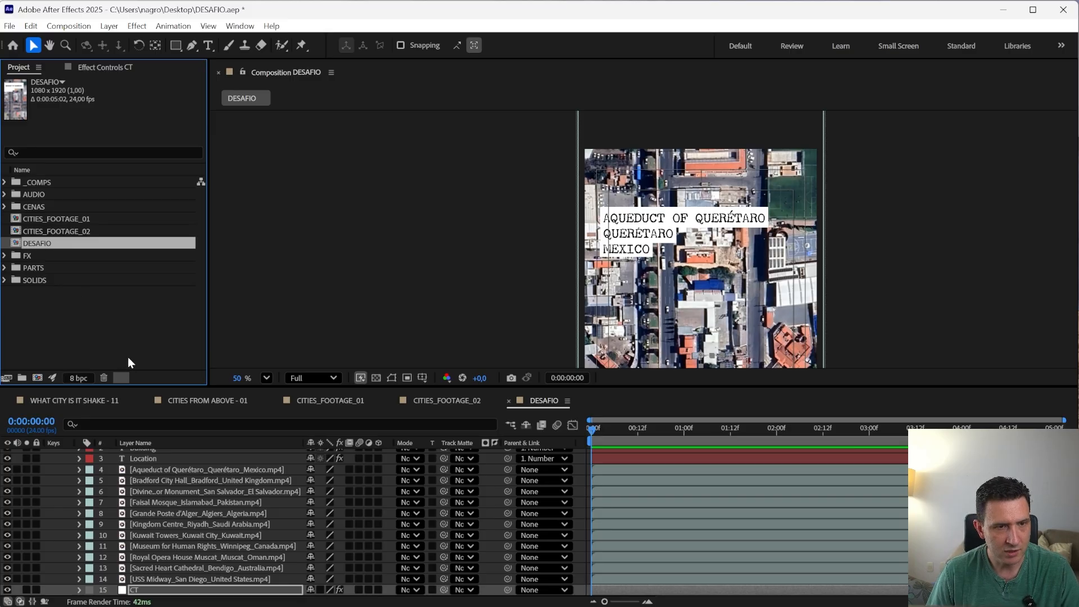
pyautogui.press('Return')
pyautogui.write('_01')
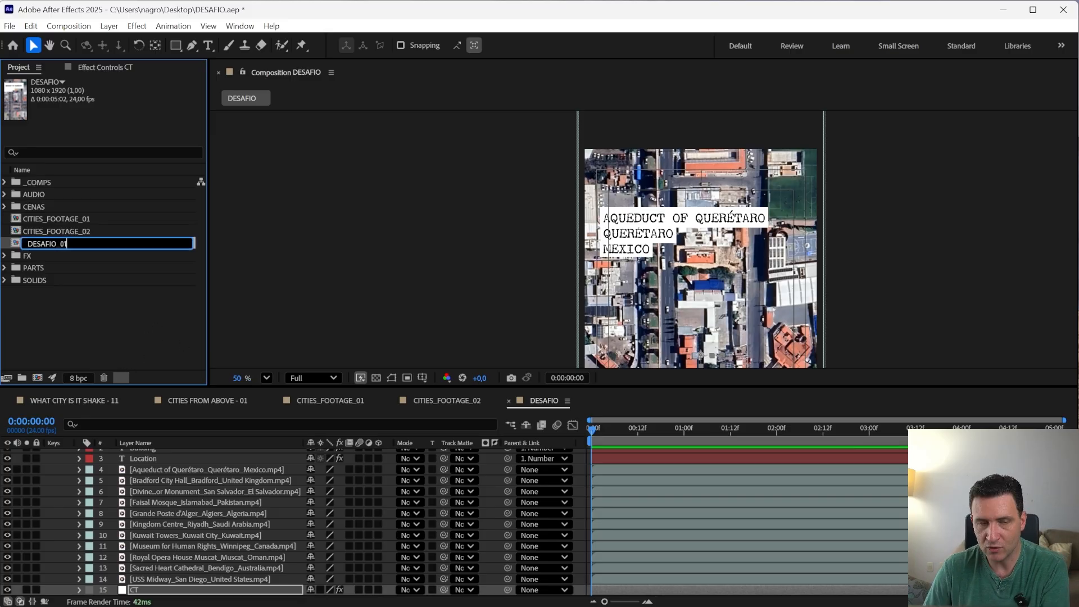
pyautogui.hotkey('ctrl', 'a')
pyautogui.write('CIDADE_01')
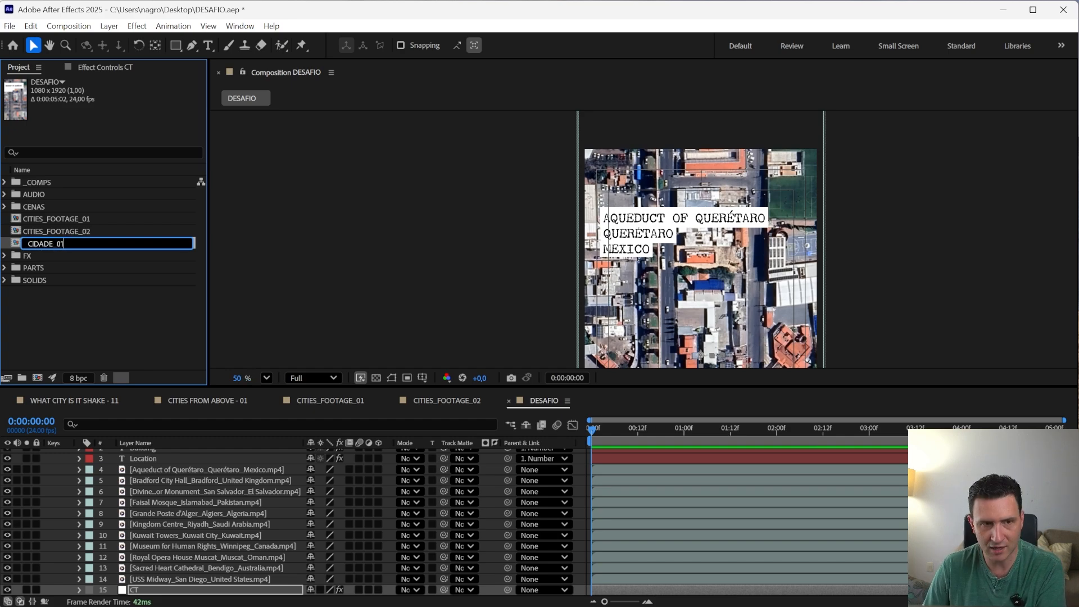
pyautogui.press('Return')
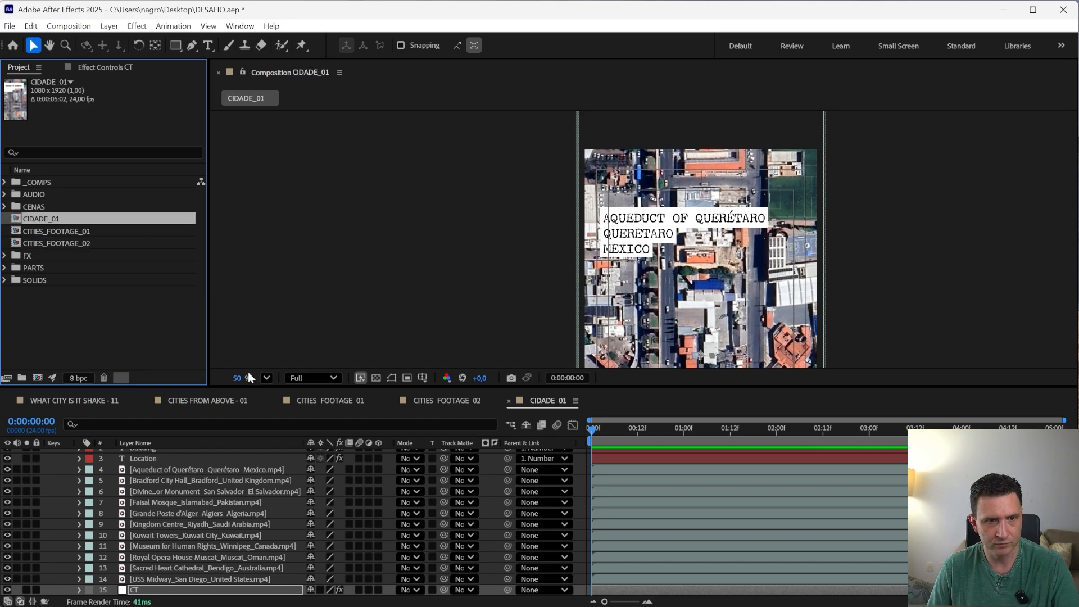
# - Add the expression cT = thisComp.name; to the Cidade slider on the CT layer
pyautogui.middleClick(180, 574)
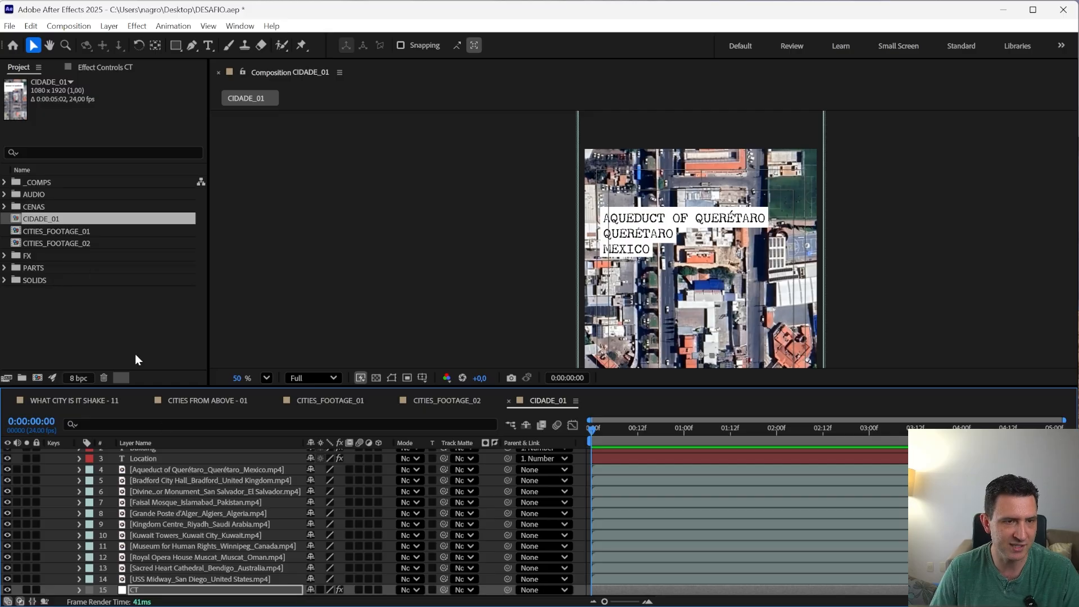
pyautogui.click(78, 589)
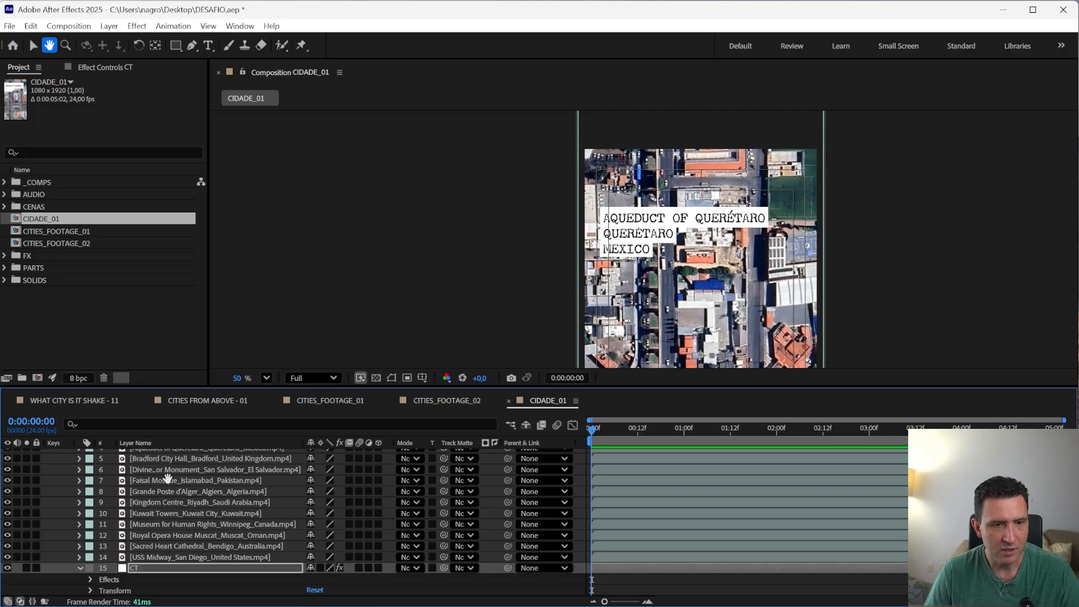
pyautogui.click(90, 578)
pyautogui.click(101, 579)
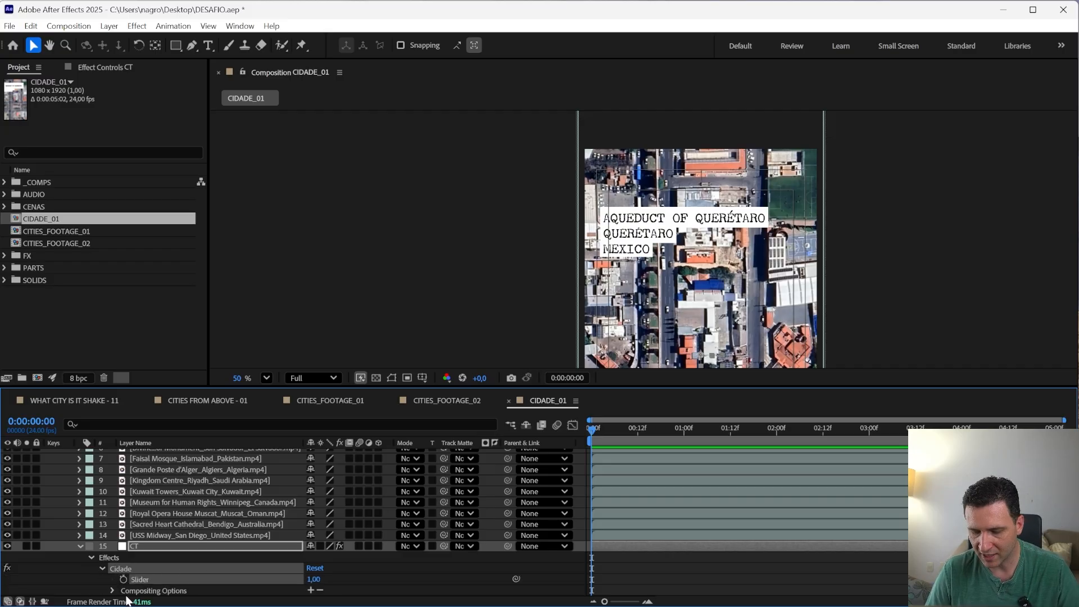
pyautogui.keyDown('alt'); pyautogui.click(123, 579); pyautogui.keyUp('alt')
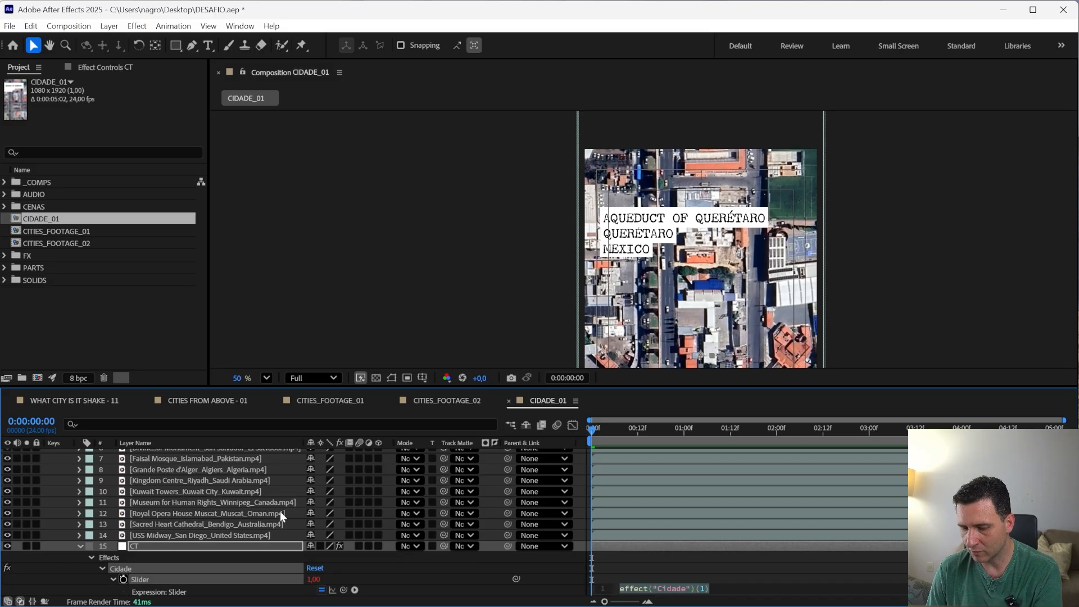
pyautogui.write('cT')
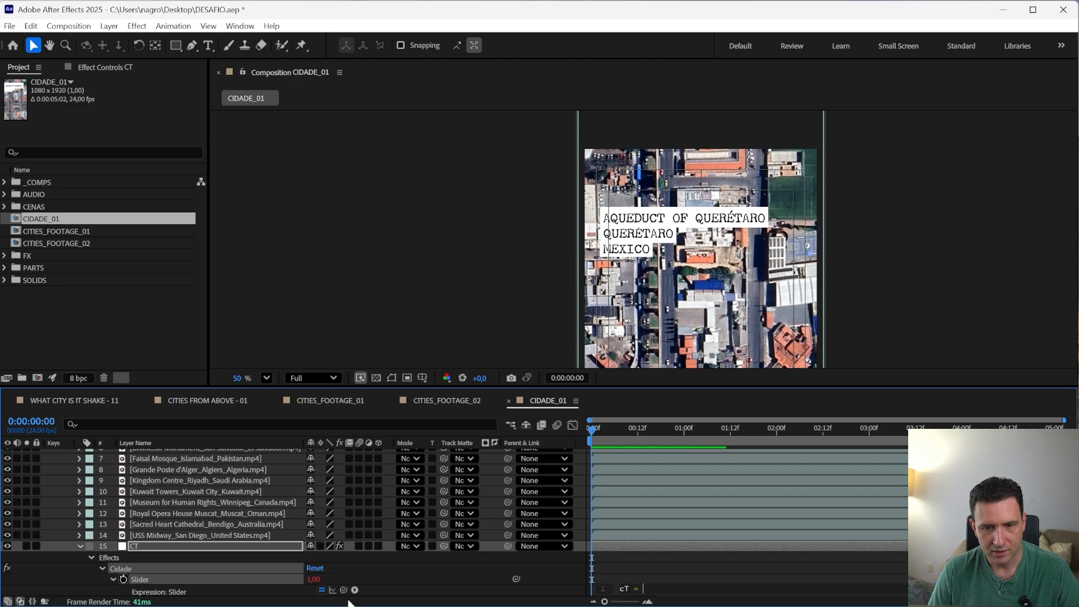
pyautogui.write('= thisComp.name')
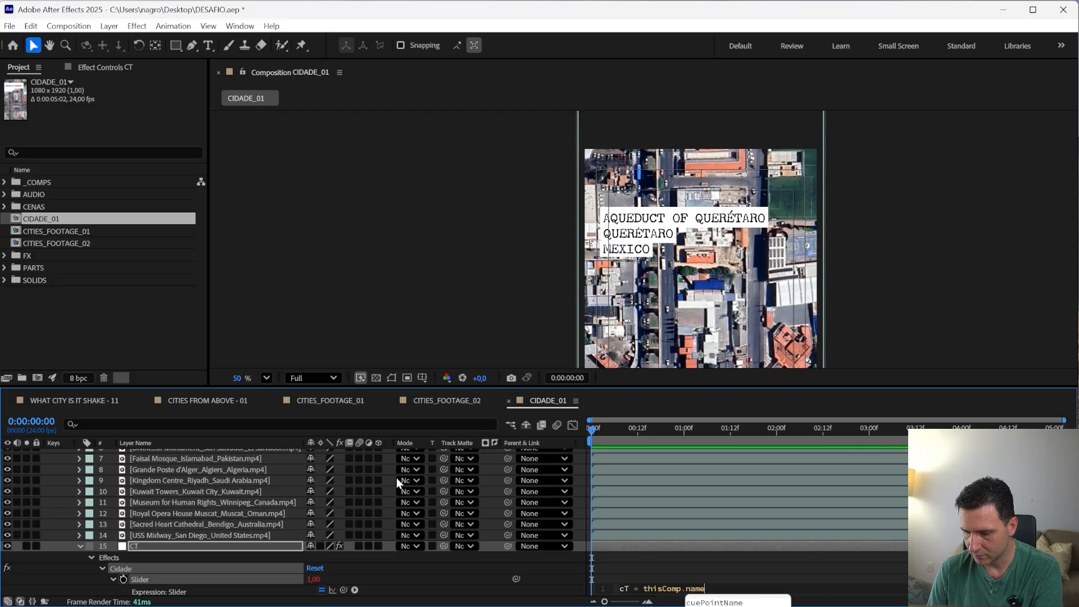
pyautogui.write(';')
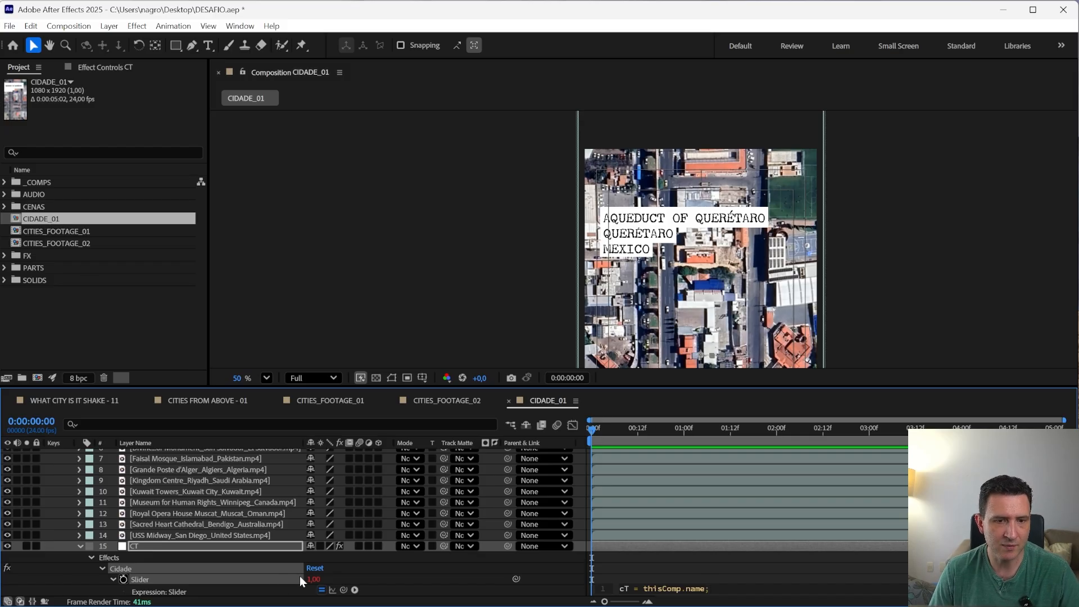
pyautogui.click(65, 576)
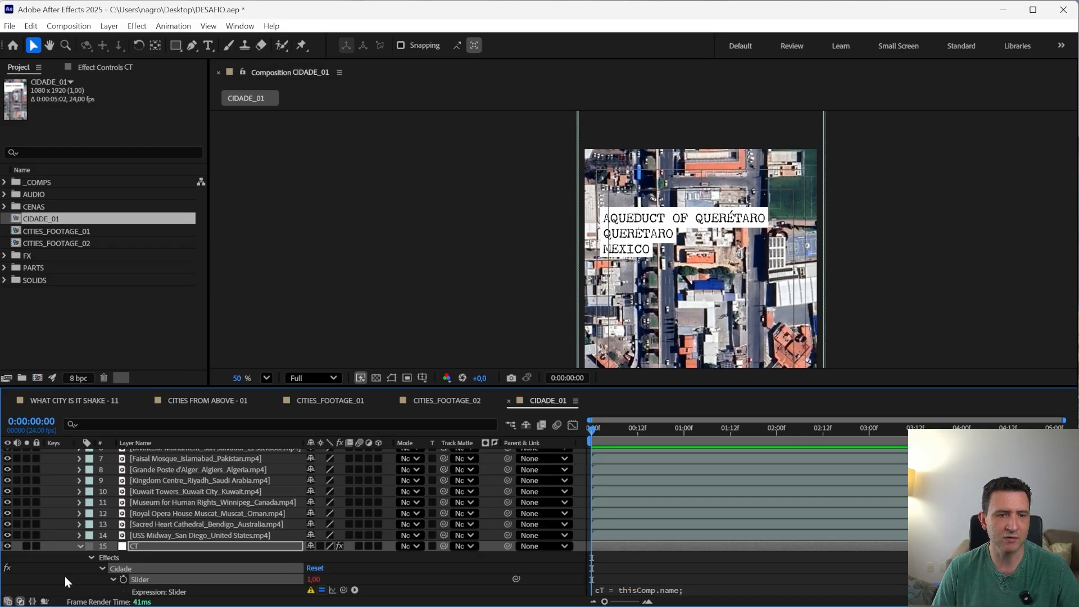
# - Extend the Cidade slider's expression to cT = thisComp.name.split("_")[1]; so it reads the number from the composition name
pyautogui.moveTo(593, 388); pyautogui.dragTo(593, 274)
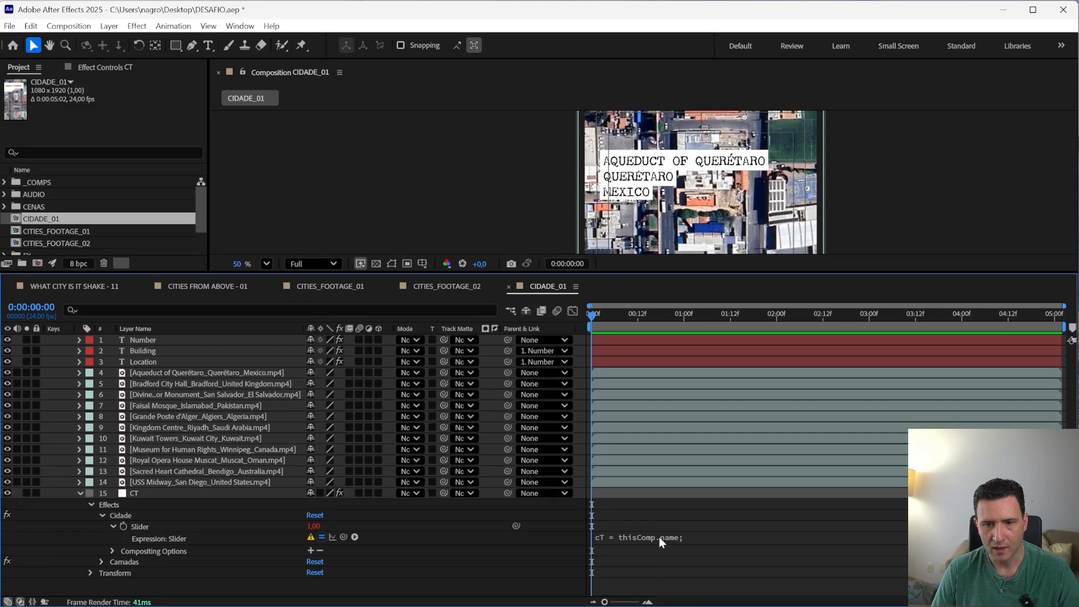
pyautogui.click(657, 538)
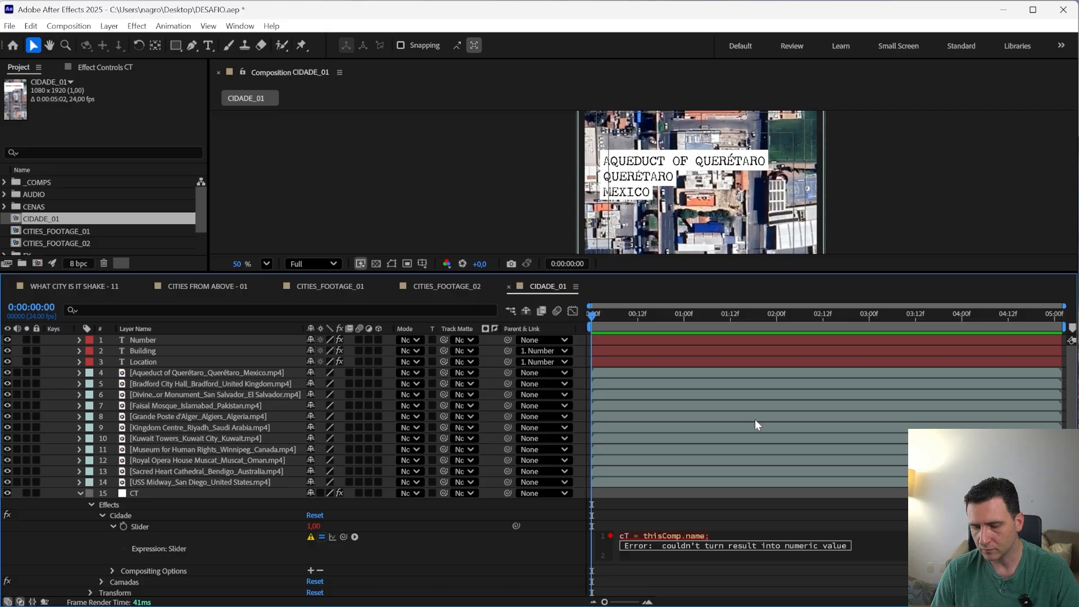
pyautogui.write('.spl')
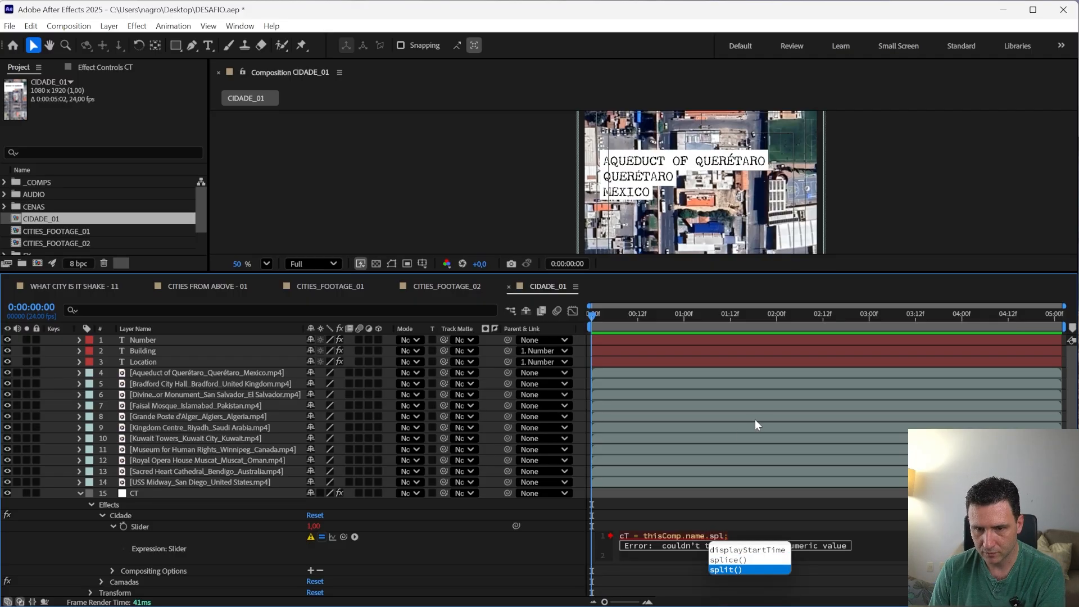
pyautogui.press('Down')
pyautogui.press('Return')
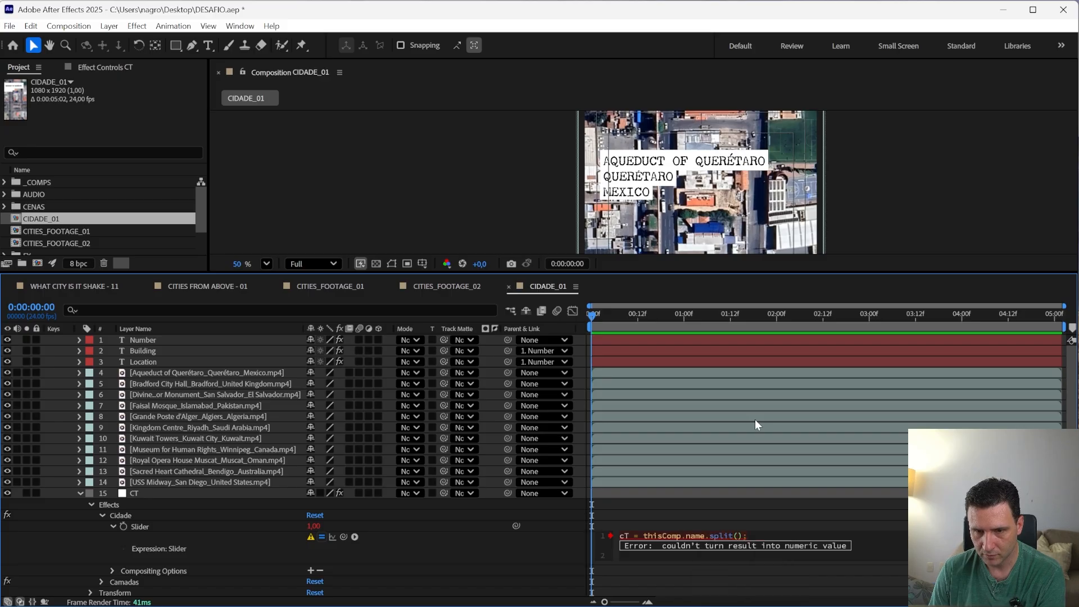
pyautogui.write('"')
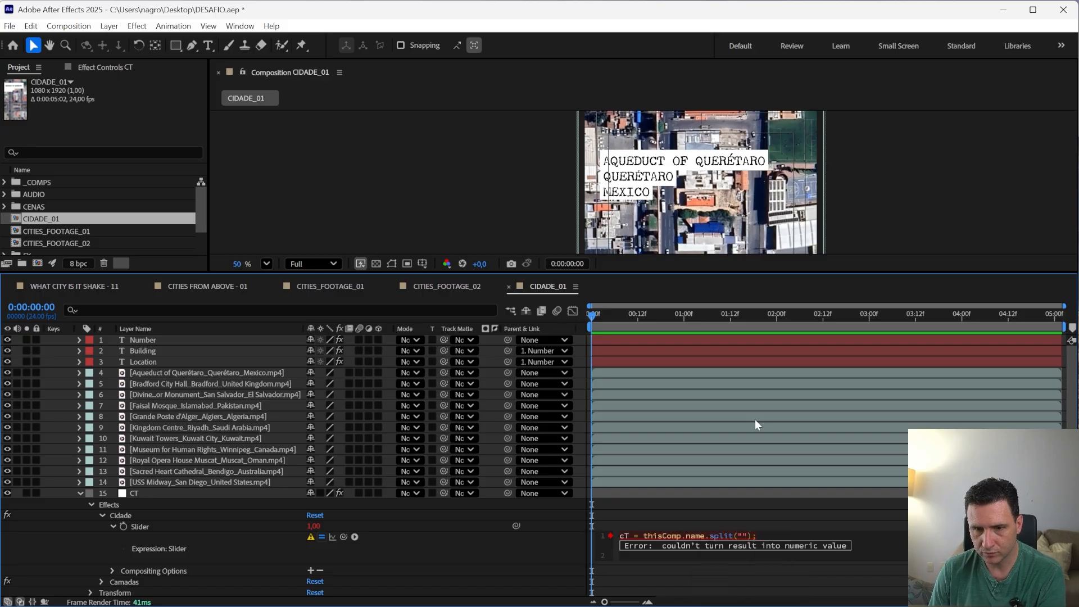
pyautogui.write('_')
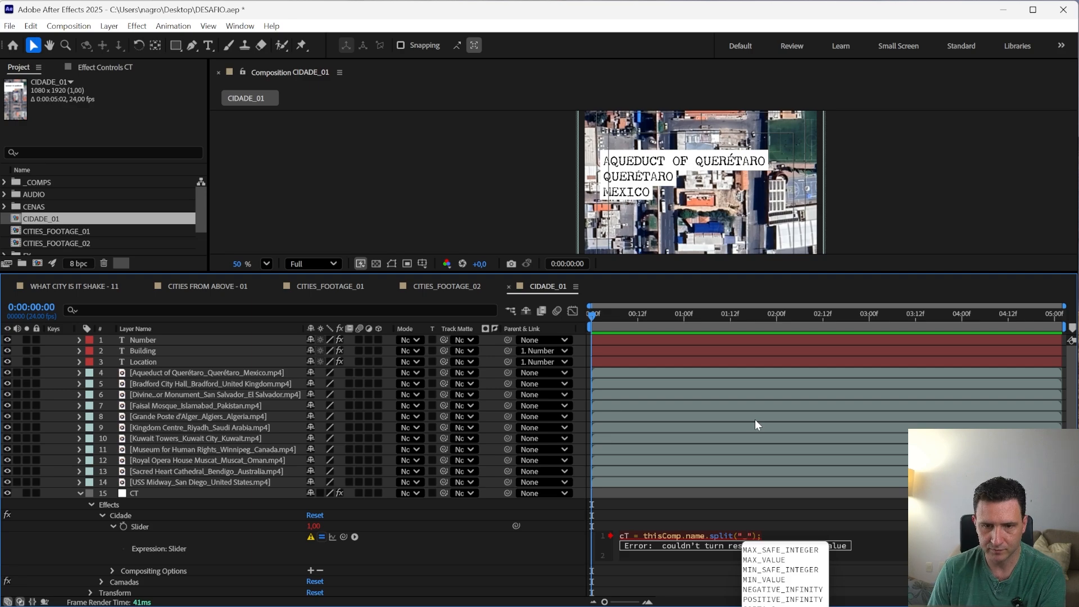
pyautogui.press('Right')
pyautogui.press('Right')
pyautogui.write('[')
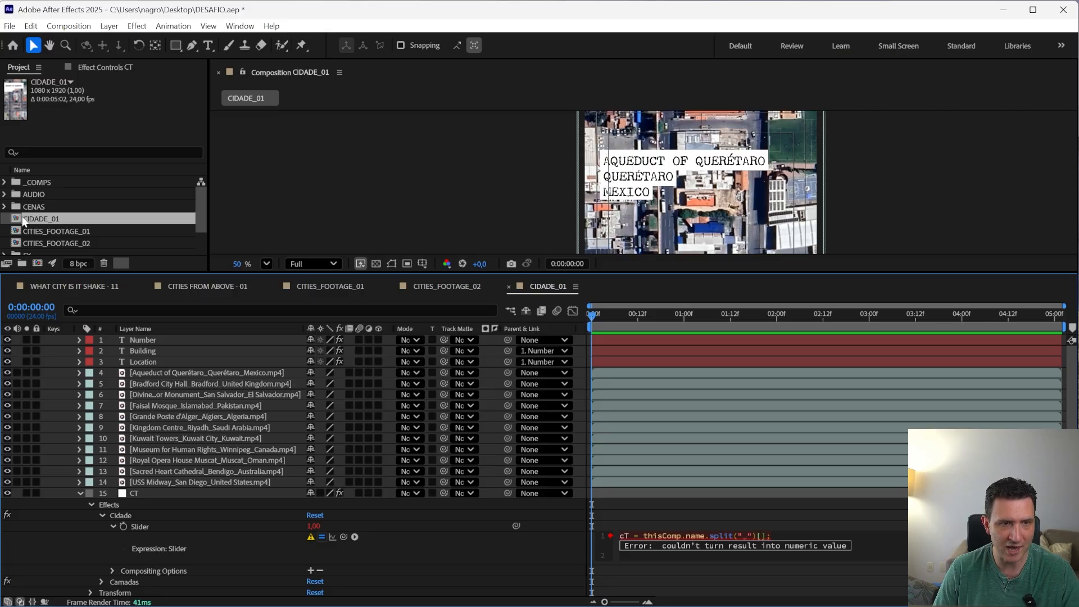
pyautogui.write('1')
pyautogui.click(520, 548)
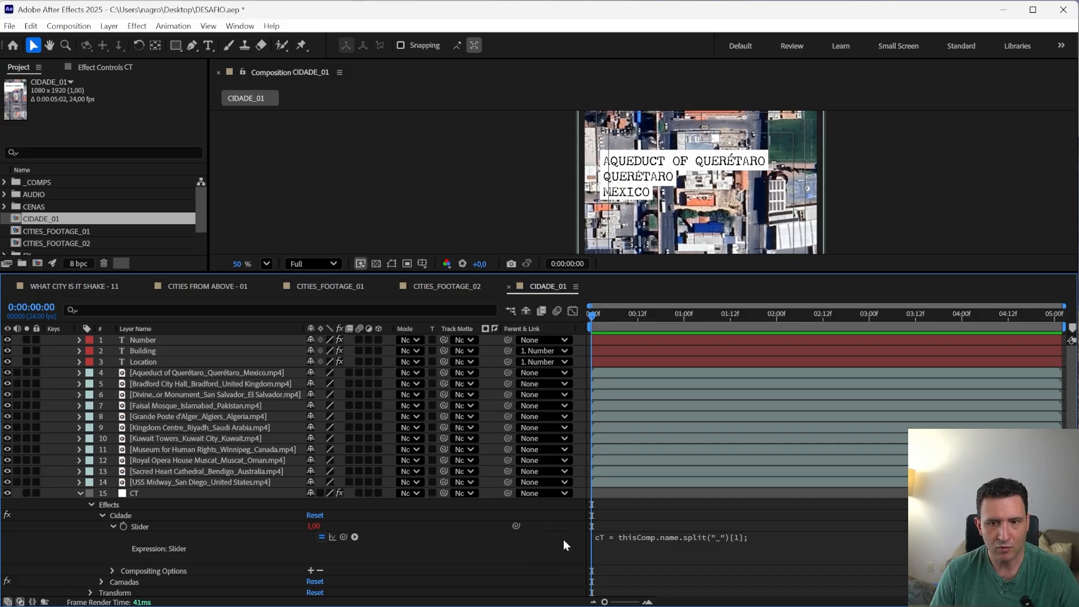
# - Rename the CIDADE_01 composition as CIDADE_02 to test the name-driven slider
pyautogui.click(37, 223)
pyautogui.press('Return')
pyautogui.click(72, 219)
pyautogui.press('BackSpace')
pyautogui.write('2')
pyautogui.press('Return')
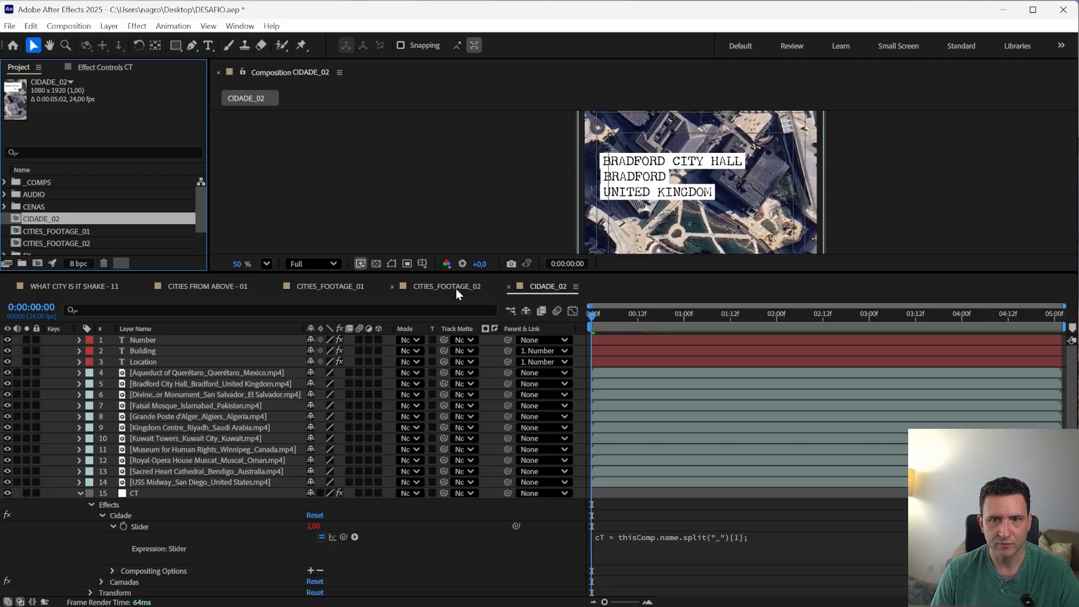
# - Enlarge the composition view and collapse the CT layer's expanded properties
pyautogui.moveTo(668, 274); pyautogui.dragTo(665, 368)
pyautogui.click(646, 585)
pyautogui.click(646, 584)
pyautogui.press('u')
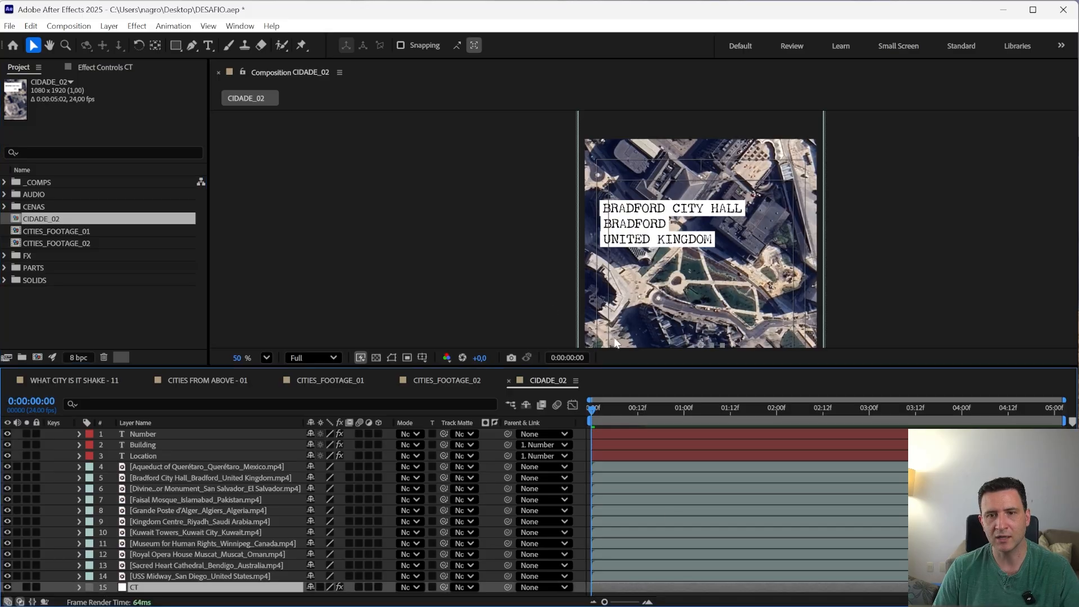
# - Rename the composition as CIDADE_03 to test another city
pyautogui.click(82, 219)
pyautogui.press('Return')
pyautogui.click(87, 218)
pyautogui.press('BackSpace')
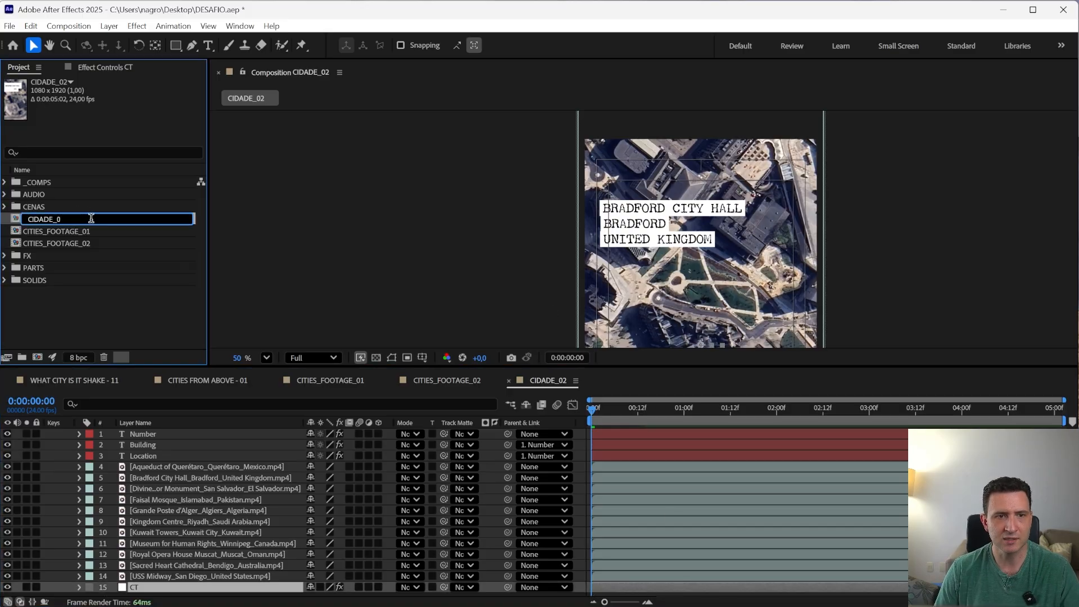
pyautogui.press('Return')
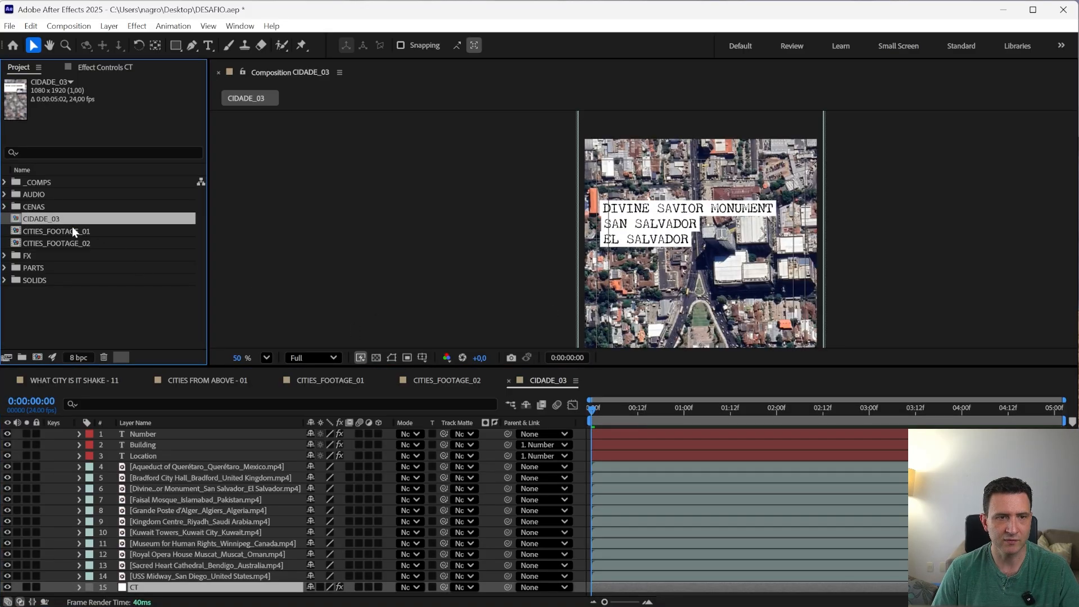
# - Restore the composition's name to CIDADE_01
pyautogui.press('Return')
pyautogui.click(83, 220)
pyautogui.press('BackSpace')
pyautogui.write('1')
pyautogui.press('Return')
# - Delete the CITIES_FOOTAGE_01 and CITIES_FOOTAGE_02 compositions from the project and select CIDADE_01
pyautogui.click(65, 232)
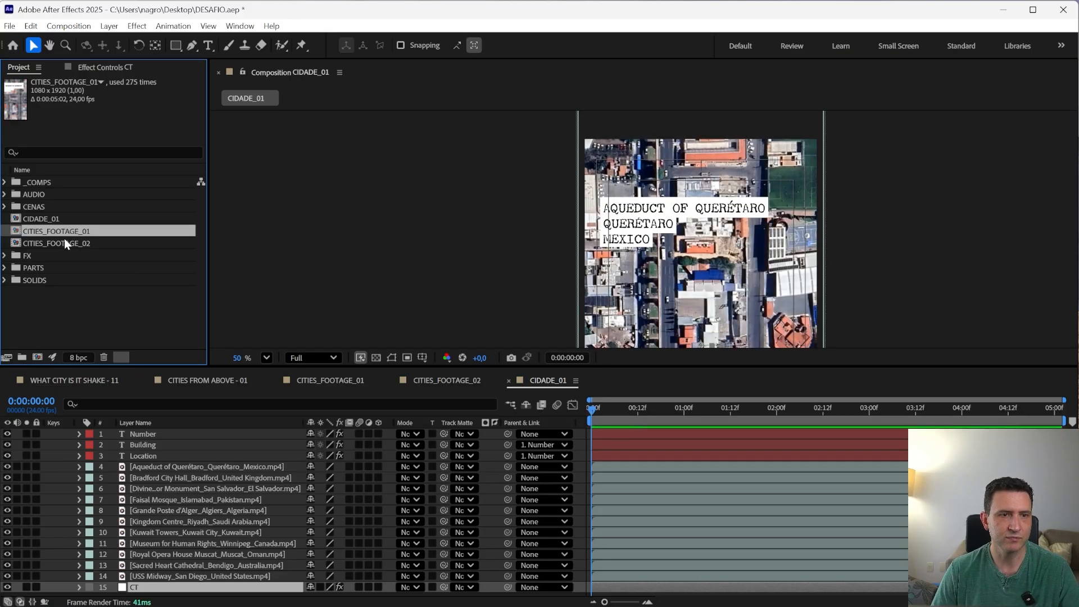
pyautogui.keyDown('shift'); pyautogui.click(64, 243); pyautogui.keyUp('shift')
pyautogui.press('Delete')
pyautogui.press('Return')
pyautogui.click(44, 217)
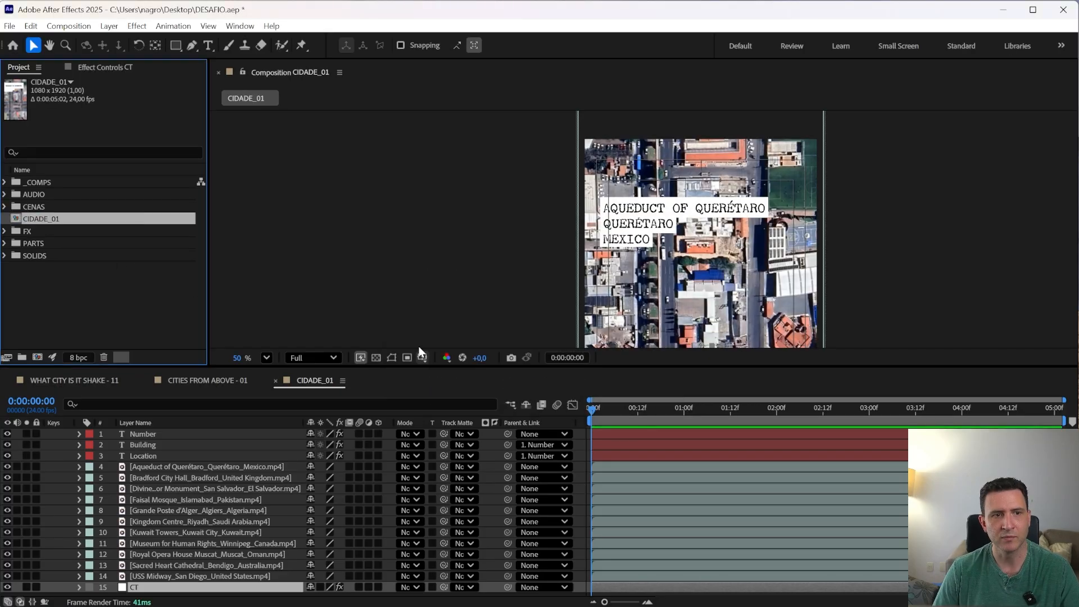
# - Delete all old compositions in the _COMPS folder, from CITIES FROM ABOVE - 01 to WHAT CITY IS IT SHAKE - 11
pyautogui.doubleClick(33, 181)
pyautogui.click(39, 193)
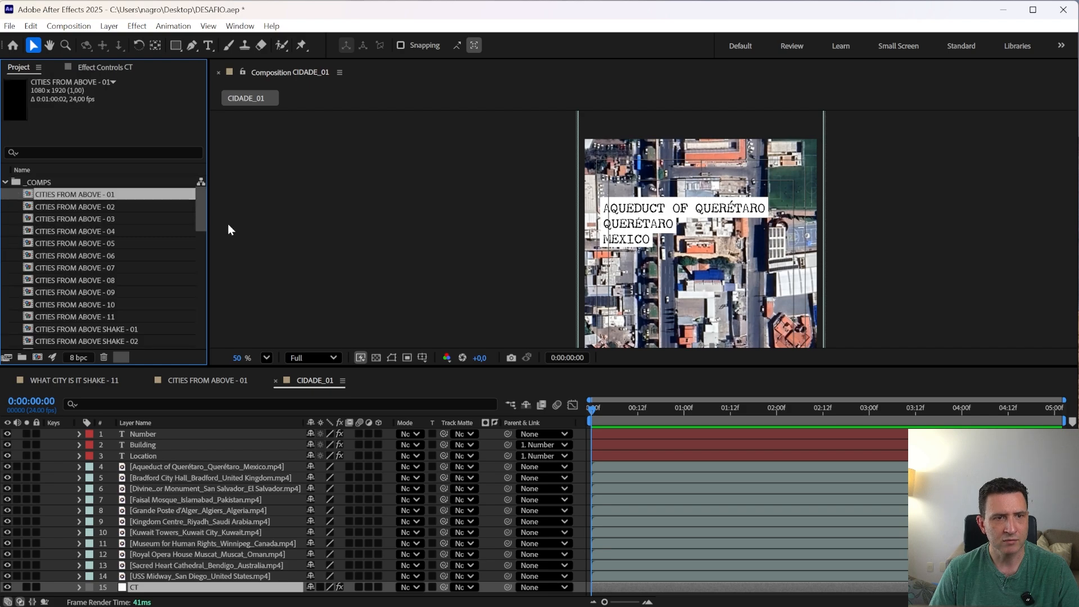
pyautogui.moveTo(203, 207); pyautogui.dragTo(192, 335)
pyautogui.keyDown('shift'); pyautogui.click(104, 272); pyautogui.keyUp('shift')
pyautogui.press('Delete')
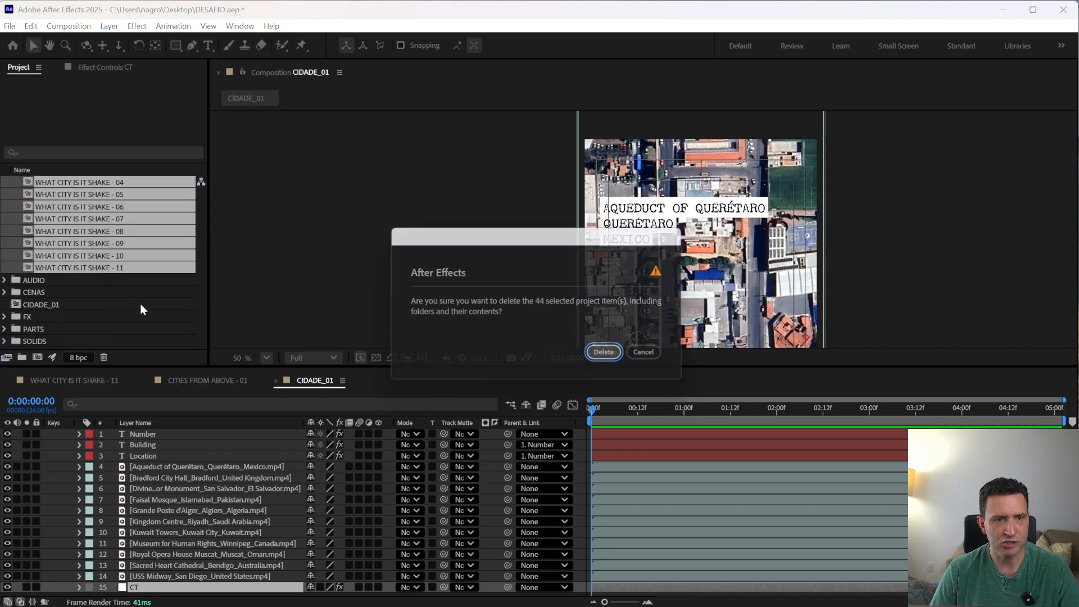
pyautogui.press('Return')
# - Move CIDADE_01 into the _COMPS folder and duplicate it ten times, giving one composition per city
pyautogui.click(38, 219)
pyautogui.moveTo(37, 217); pyautogui.dragTo(40, 183)
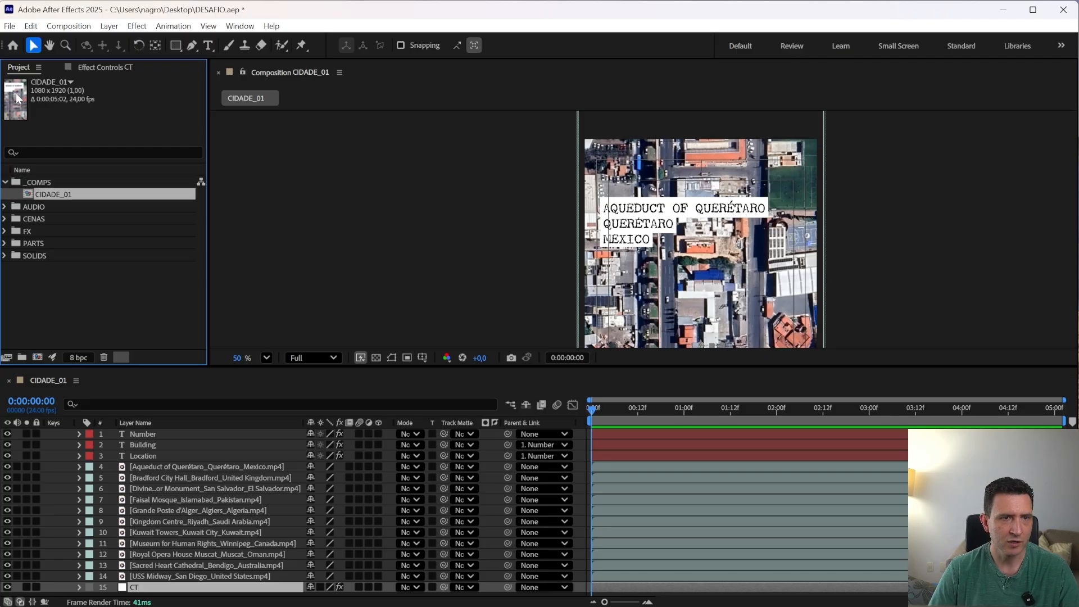
pyautogui.hotkey('ctrl', 'd')
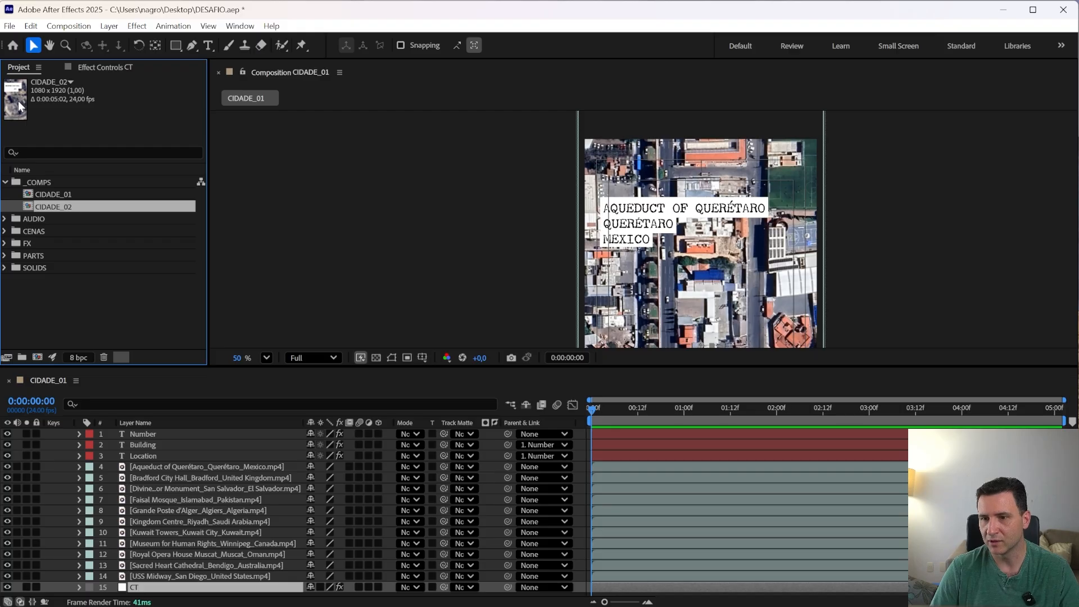
pyautogui.hotkey('ctrl', 'd')
pyautogui.hotkey('ctrl', 'd')
pyautogui.hotkey('ctrl', 'd')
pyautogui.hotkey('ctrl', 'd')
pyautogui.hotkey('ctrl', 'd')
pyautogui.hotkey('ctrl', 'd')
pyautogui.hotkey('ctrl', 'd')
pyautogui.hotkey('ctrl', 'd')
pyautogui.hotkey('ctrl', 'd')
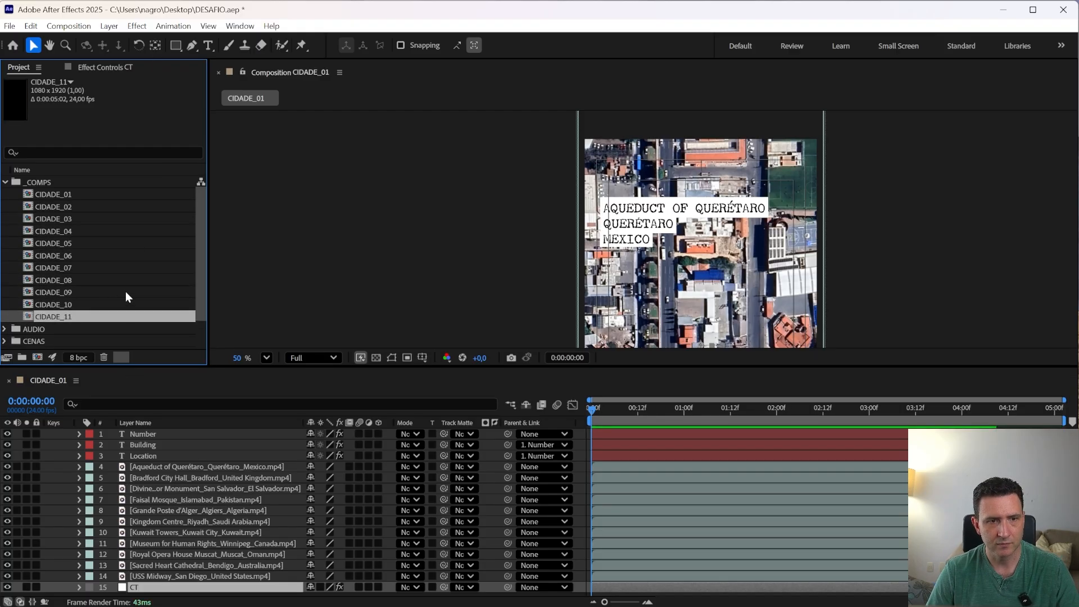
# - Discard the surplus CIDADE_12 duplicate and open CIDADE_01 through CIDADE_07 in turn to check each one's video and texts
pyautogui.click(158, 307)
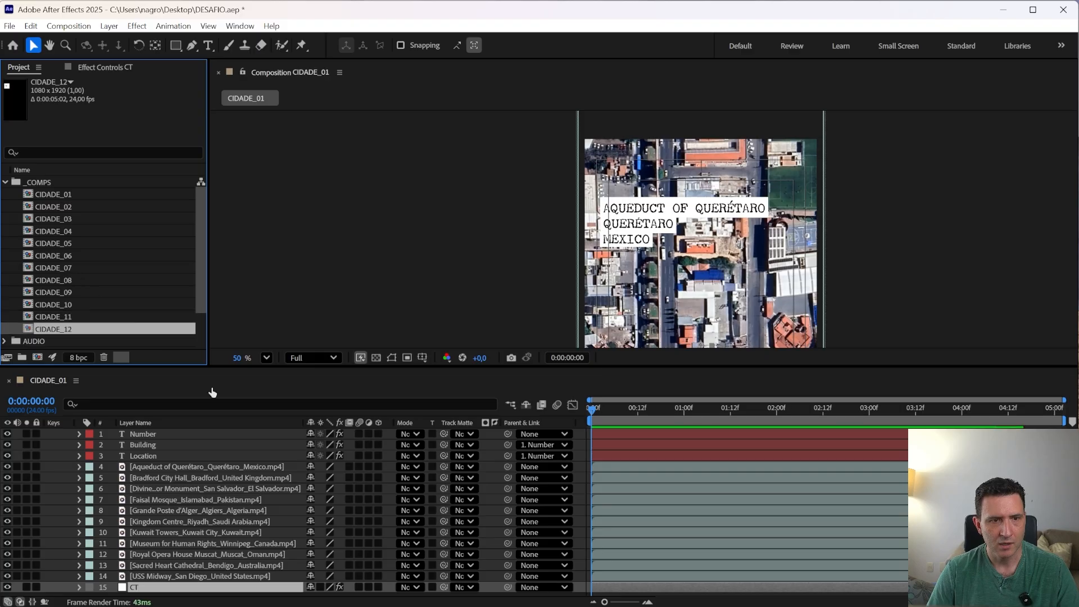
pyautogui.click(63, 317)
pyautogui.doubleClick(60, 194)
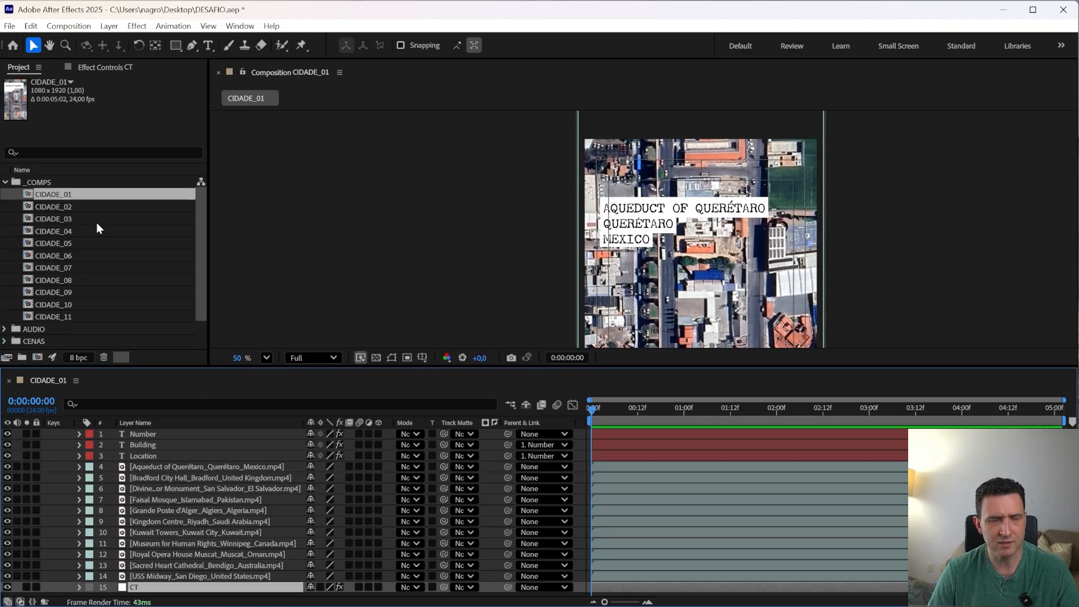
pyautogui.doubleClick(59, 207)
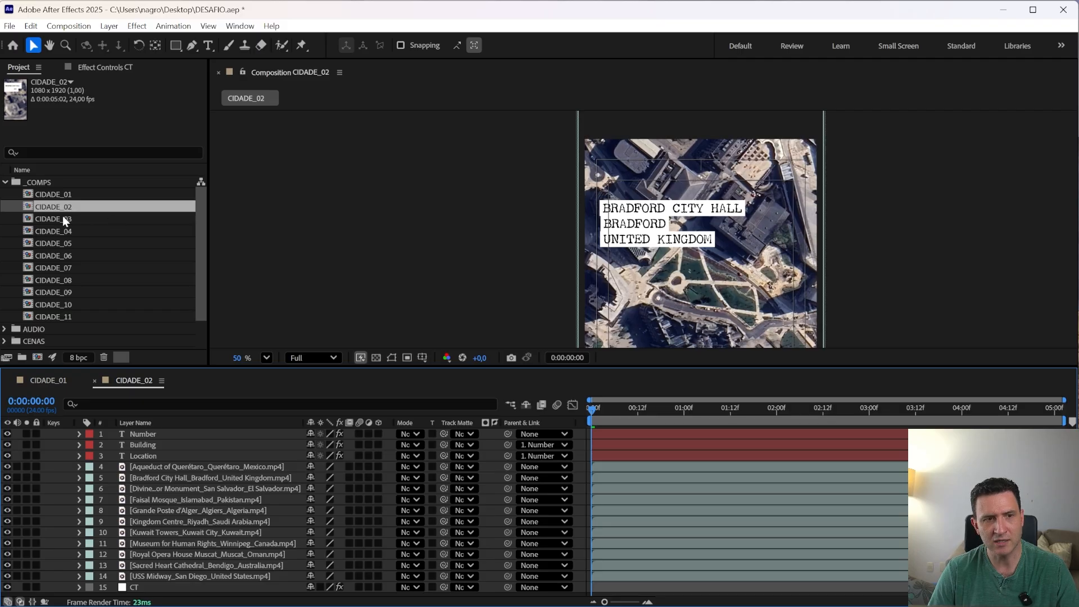
pyautogui.doubleClick(62, 219)
pyautogui.doubleClick(62, 231)
pyautogui.doubleClick(54, 243)
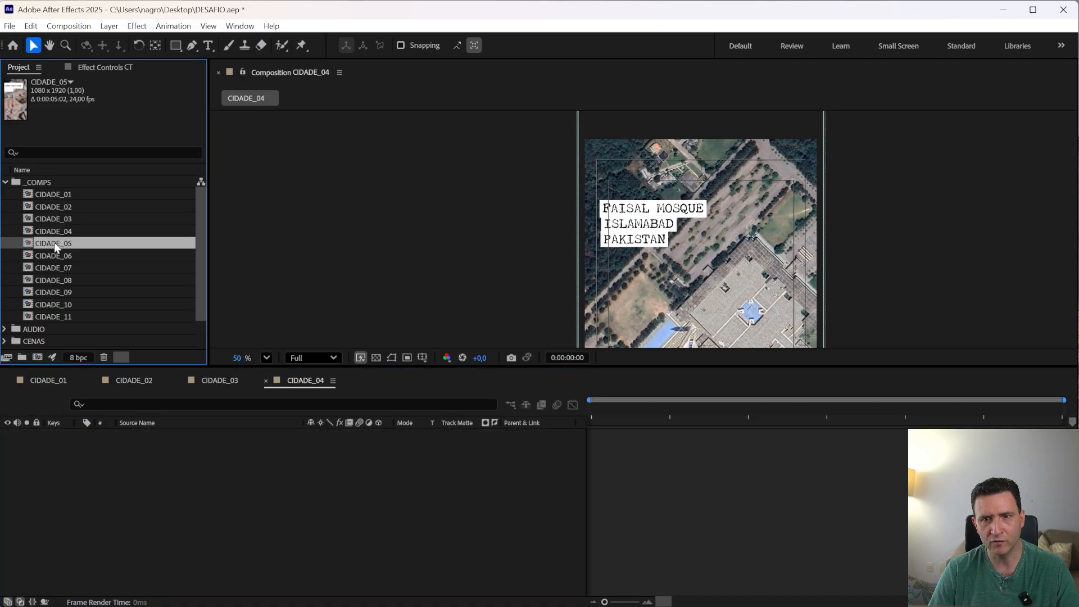
pyautogui.doubleClick(53, 257)
pyautogui.doubleClick(57, 268)
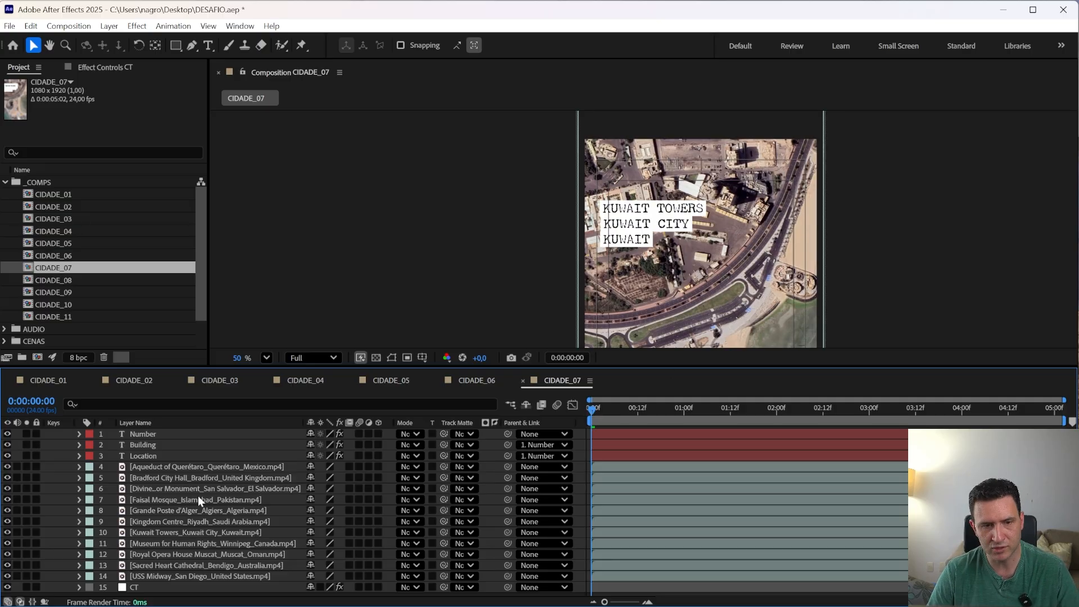
# - Inspect the Opacity expression on the Aqueduct of Querétaro video layer in CIDADE_07, covering ctCidade, ctCamada and the index comparison
pyautogui.click(192, 467)
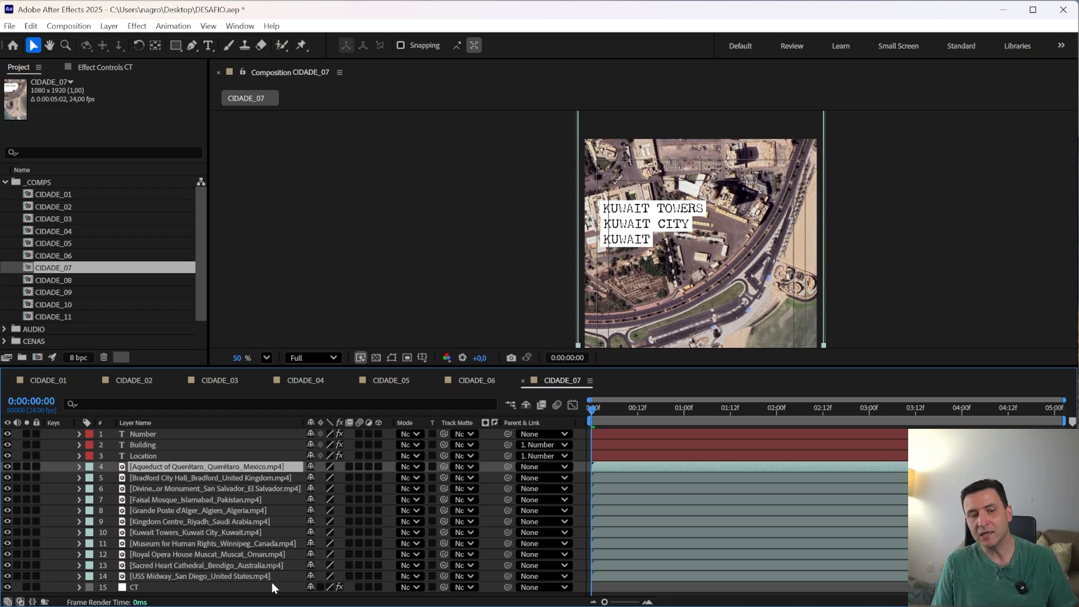
pyautogui.press('t')
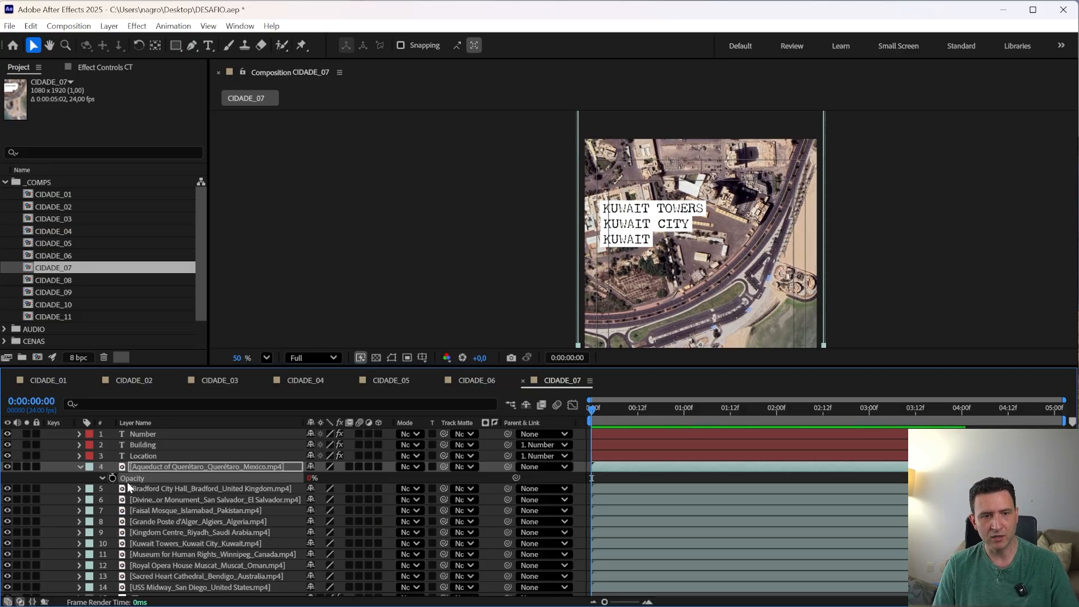
pyautogui.write('ctCidade = thisComp.layer("CT").effect("Cidade")("Slider"); ctCamada = thisComp.layer("CT").effect("Camadas")("Slider"); cT = ctCamada + ctCidade; (index==cT)?100:0;')
pyautogui.click(696, 517)
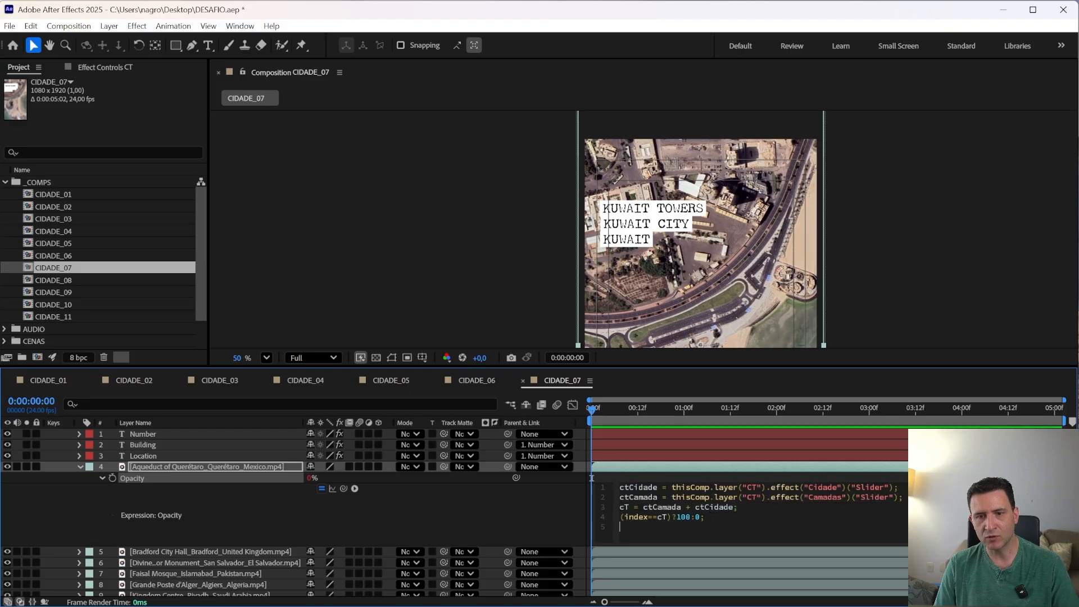
pyautogui.click(79, 467)
# - Preview the playback of compositions CIDADE_07, CIDADE_01, CIDADE_02 and CIDADE_03
pyautogui.press('space')
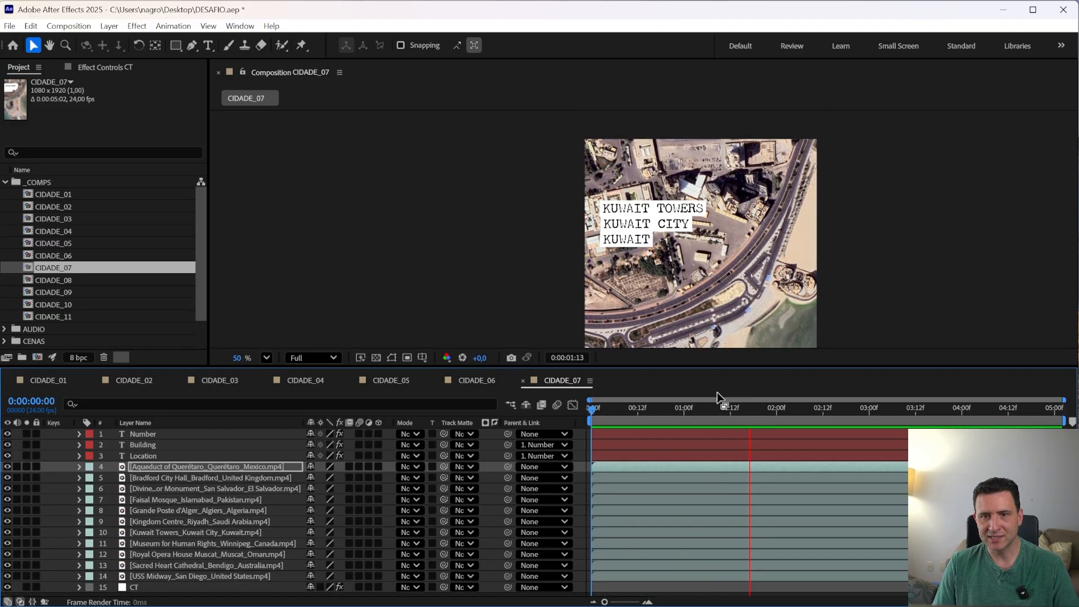
pyautogui.press('space')
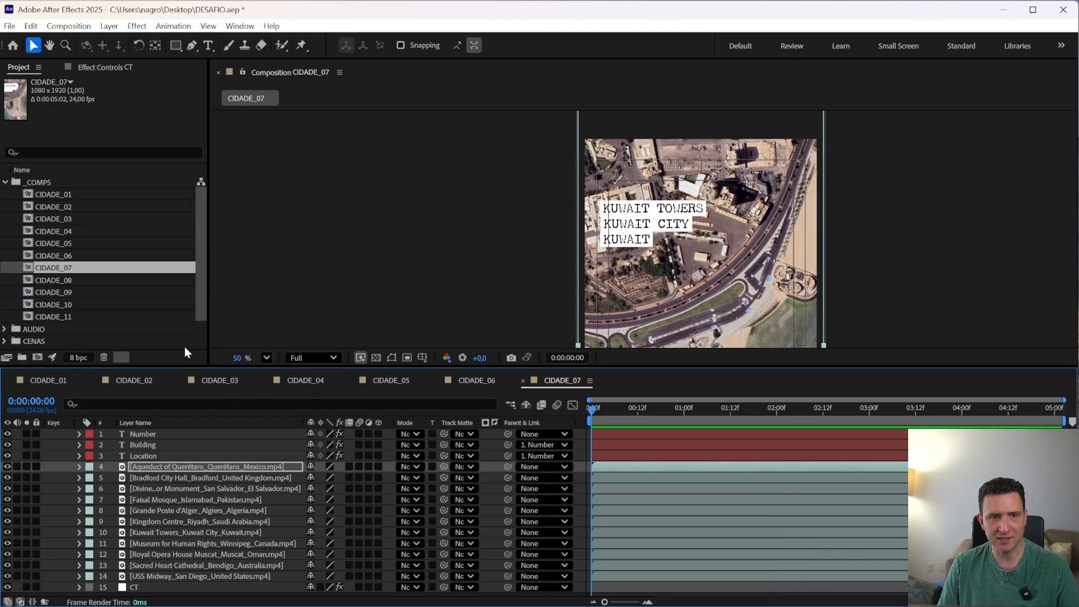
pyautogui.doubleClick(56, 194)
pyautogui.press('space')
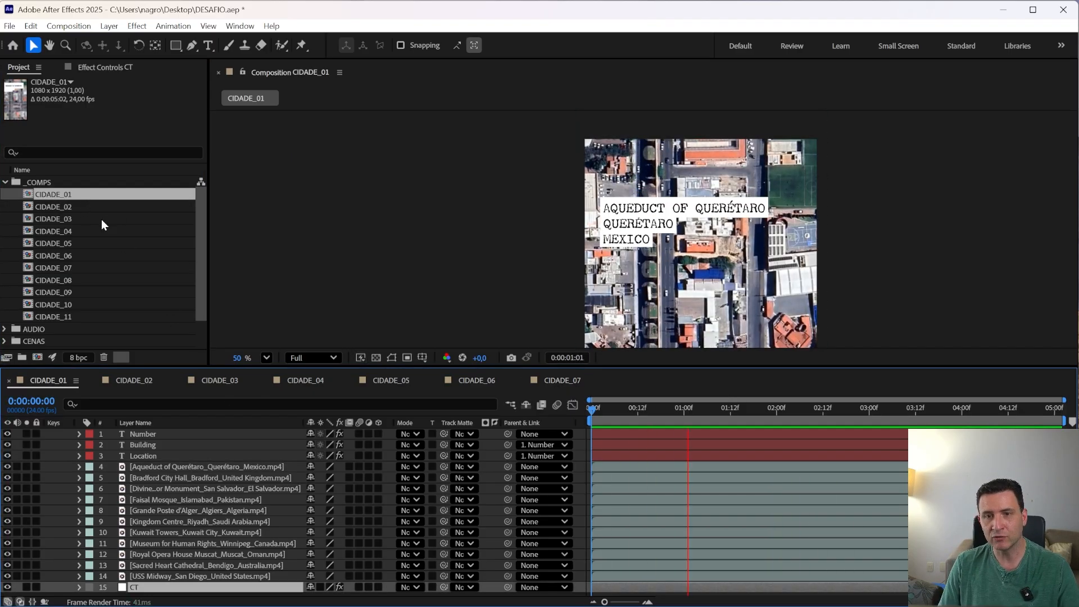
pyautogui.press('space')
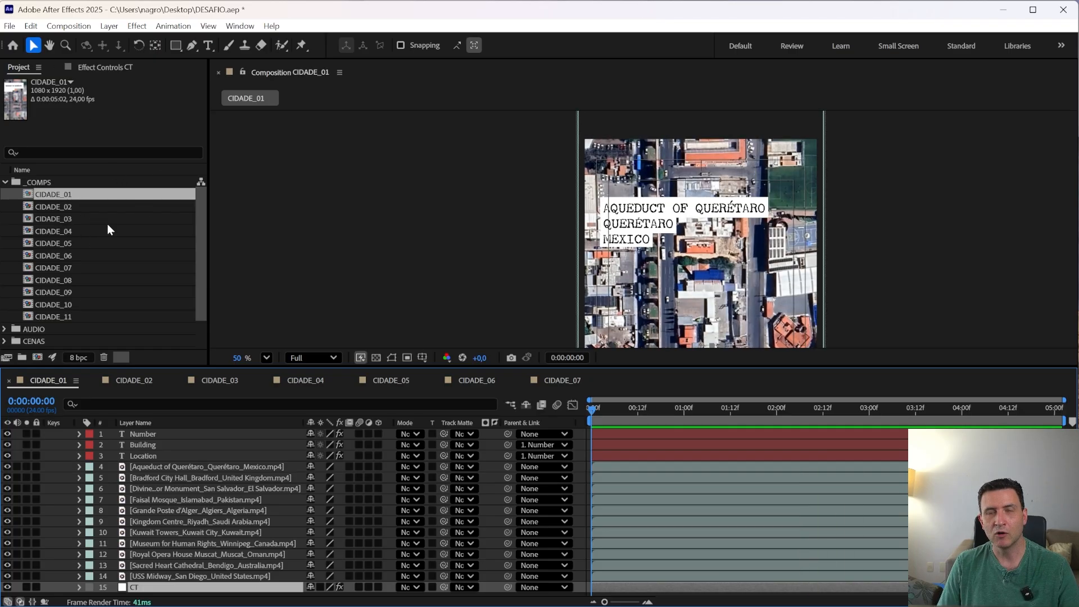
pyautogui.doubleClick(70, 208)
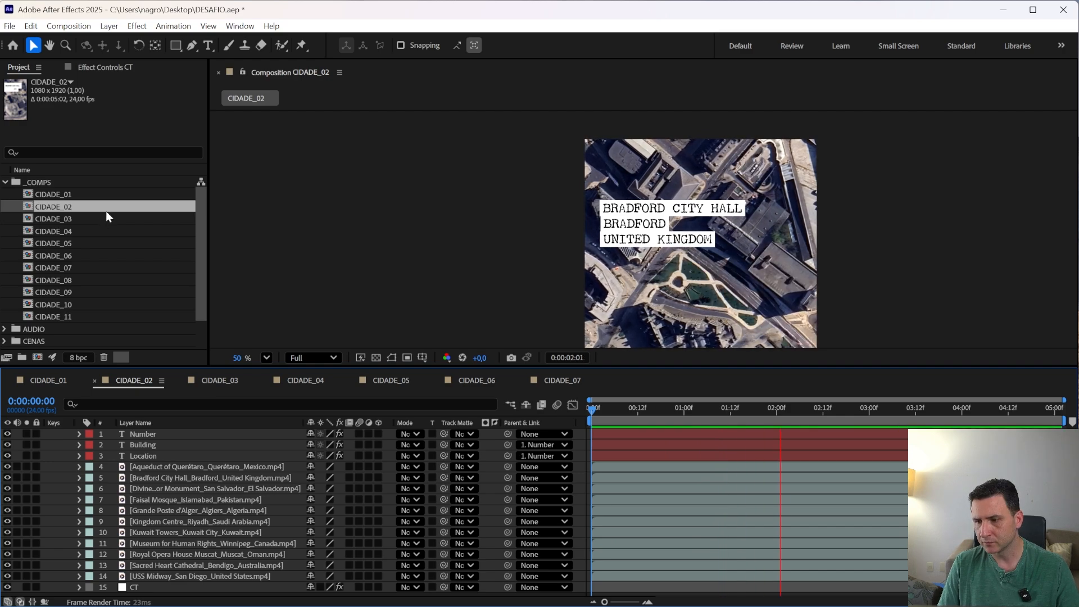
pyautogui.press('space')
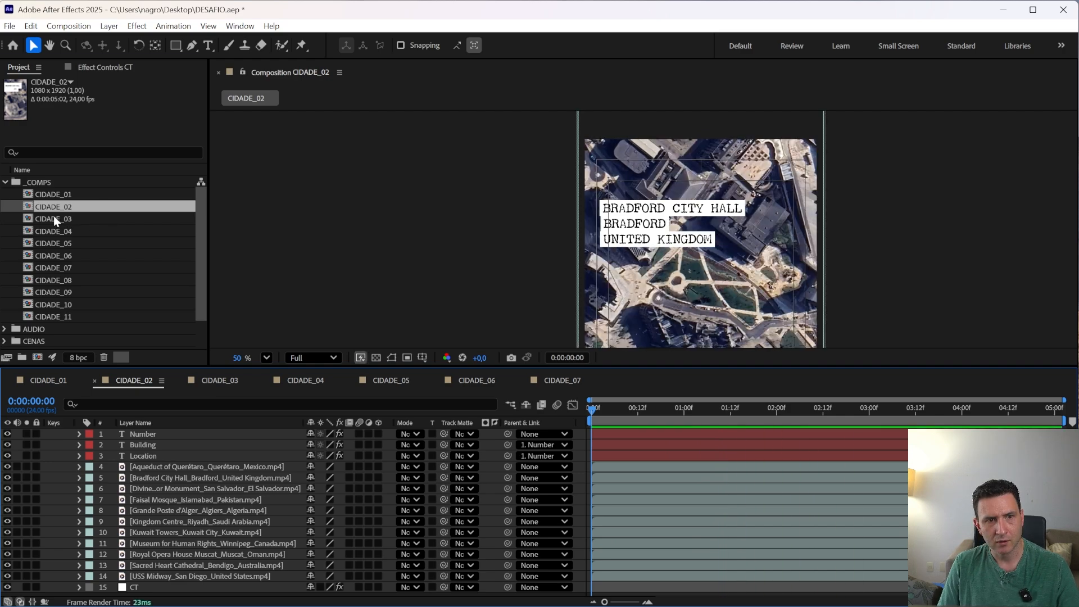
pyautogui.doubleClick(54, 219)
pyautogui.press('space')
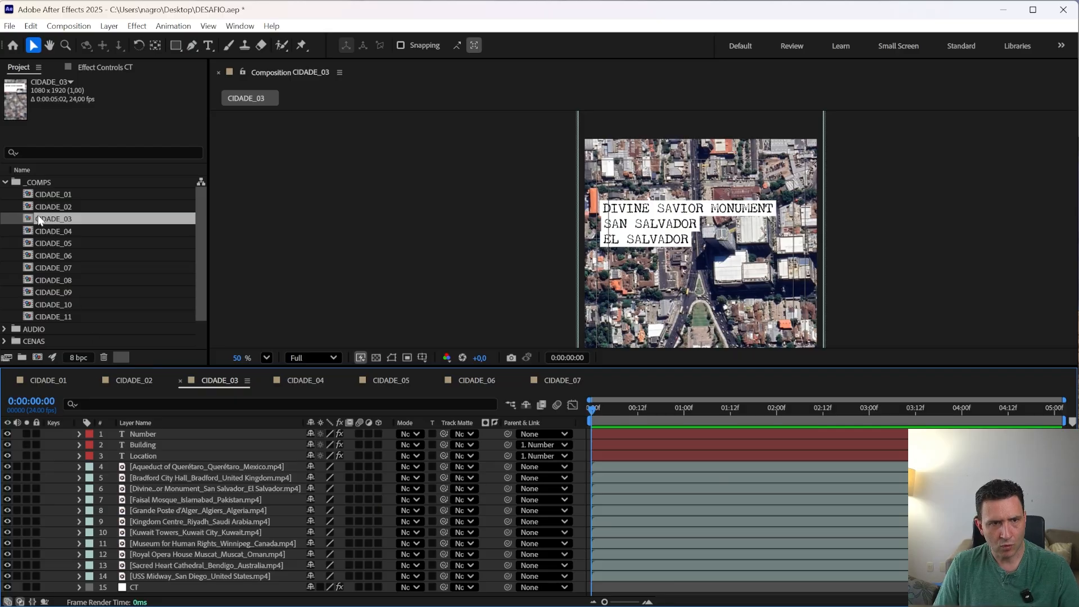
# - In CIDADE_01, examine the CT layer's Camadas slider against the text layers stacked above the first video layer
pyautogui.doubleClick(27, 195)
pyautogui.click(137, 576)
pyautogui.click(138, 587)
pyautogui.click(115, 68)
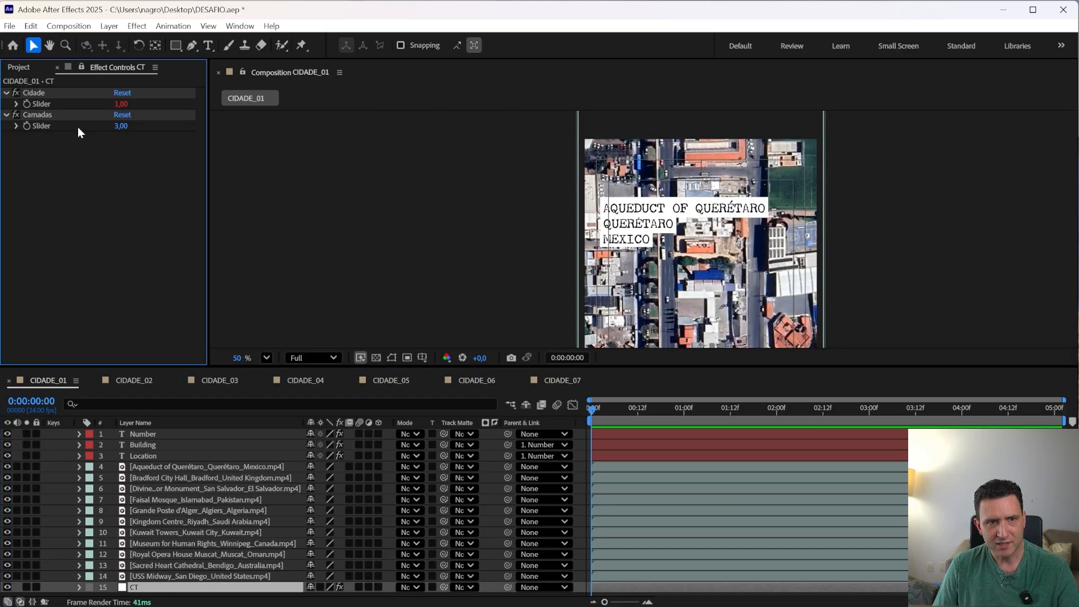
pyautogui.click(39, 116)
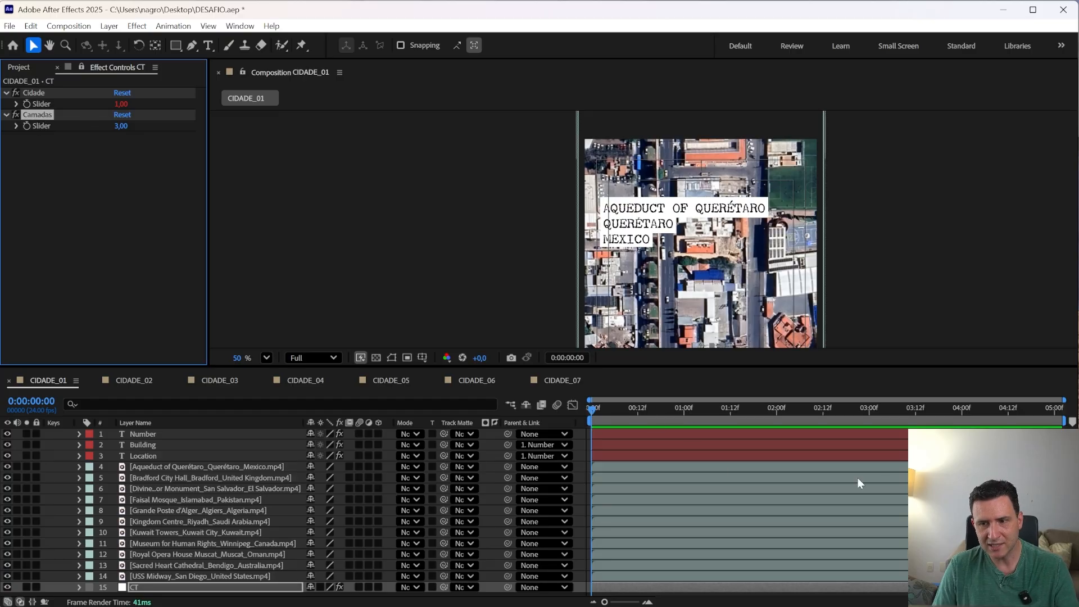
pyautogui.click(108, 455)
pyautogui.keyDown('shift'); pyautogui.click(136, 435); pyautogui.keyUp('shift')
pyautogui.click(157, 467)
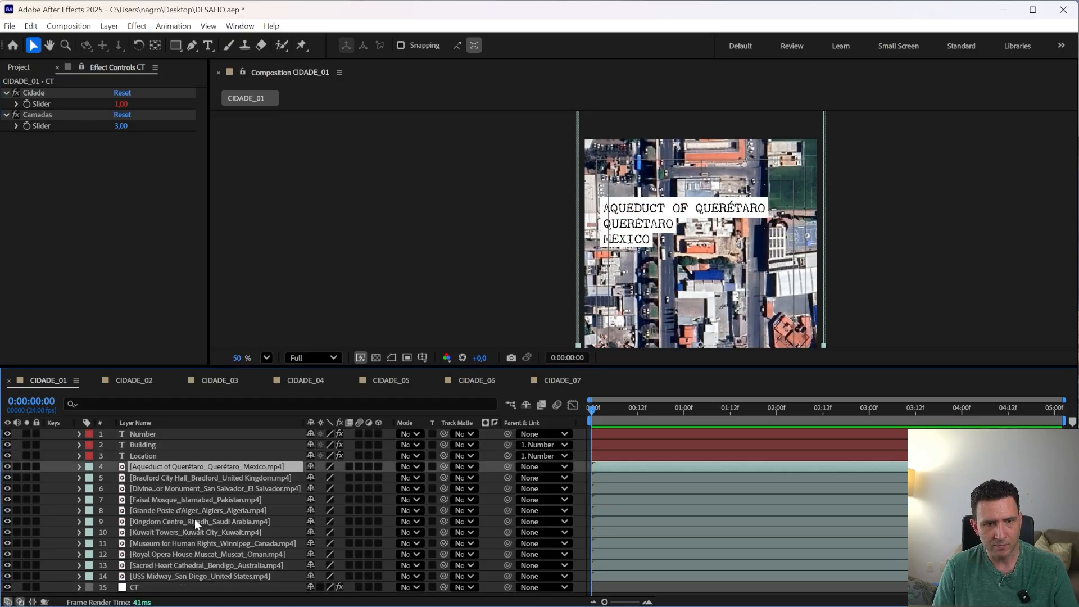
# - Try using a fixed offset of 3 instead of ctCamada in the Number layer's Source Text expression and removing the ctCamada line
pyautogui.click(153, 436)
pyautogui.press('u')
pyautogui.press('u')
pyautogui.click(632, 476)
pyautogui.doubleClick(695, 495)
pyautogui.write('3')
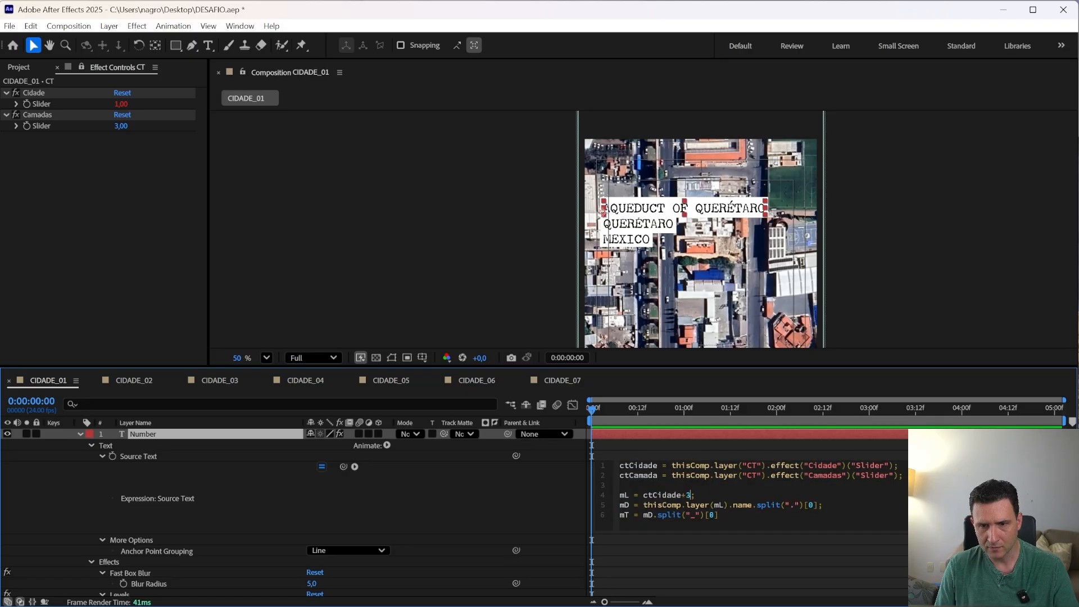
pyautogui.moveTo(902, 476); pyautogui.dragTo(619, 476)
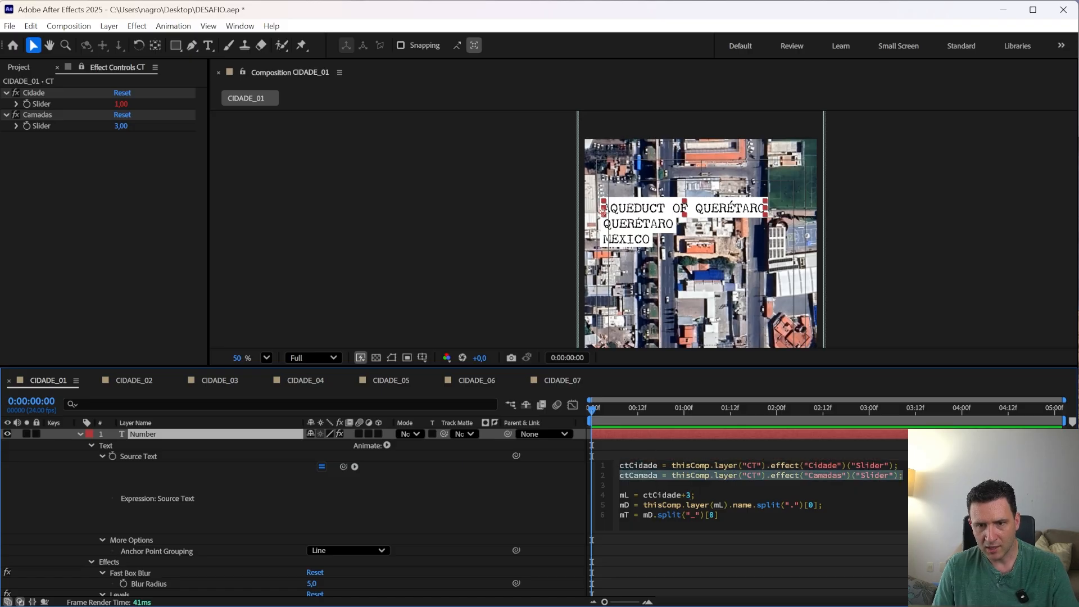
pyautogui.press('BackSpace')
pyautogui.press('BackSpace')
pyautogui.click(638, 596)
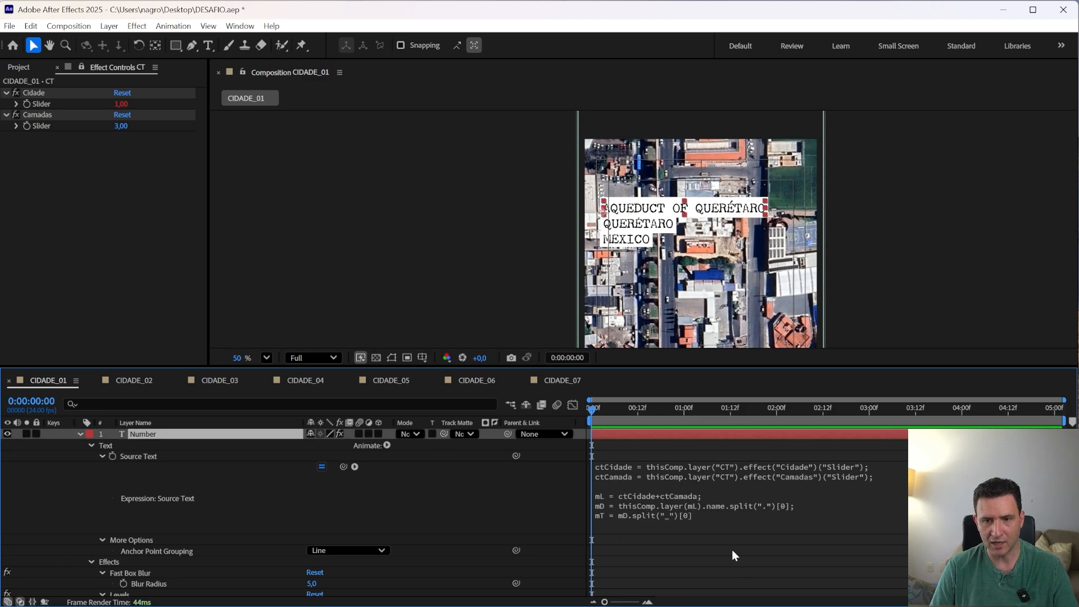
pyautogui.press('u')
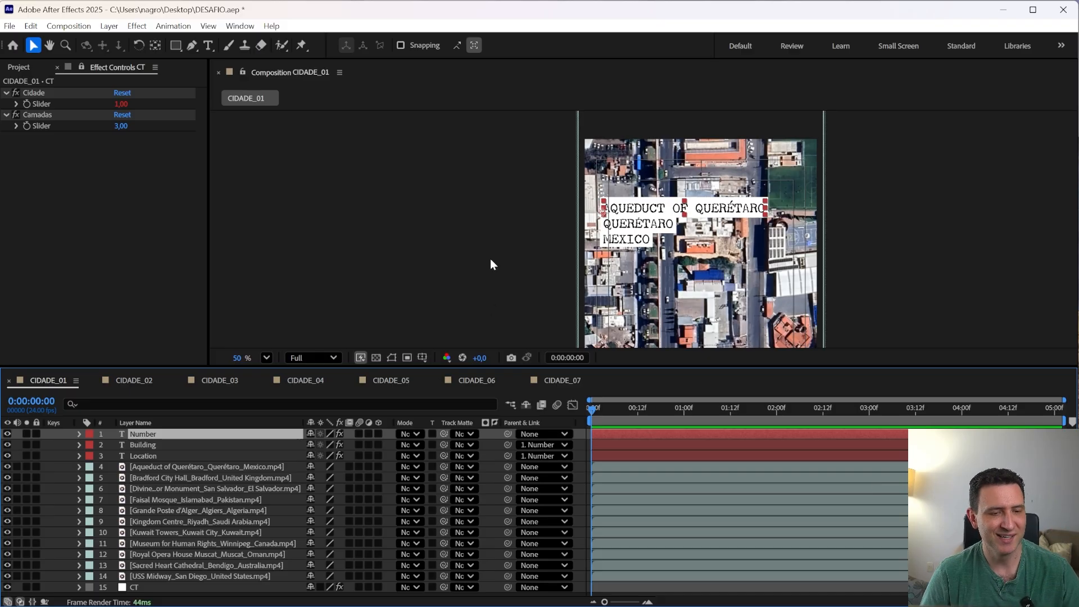
# - Duplicate the Location text layer in CIDADE_01, place the copy directly below the original and rename it INFO
pyautogui.click(169, 456)
pyautogui.hotkey('ctrl', 'd')
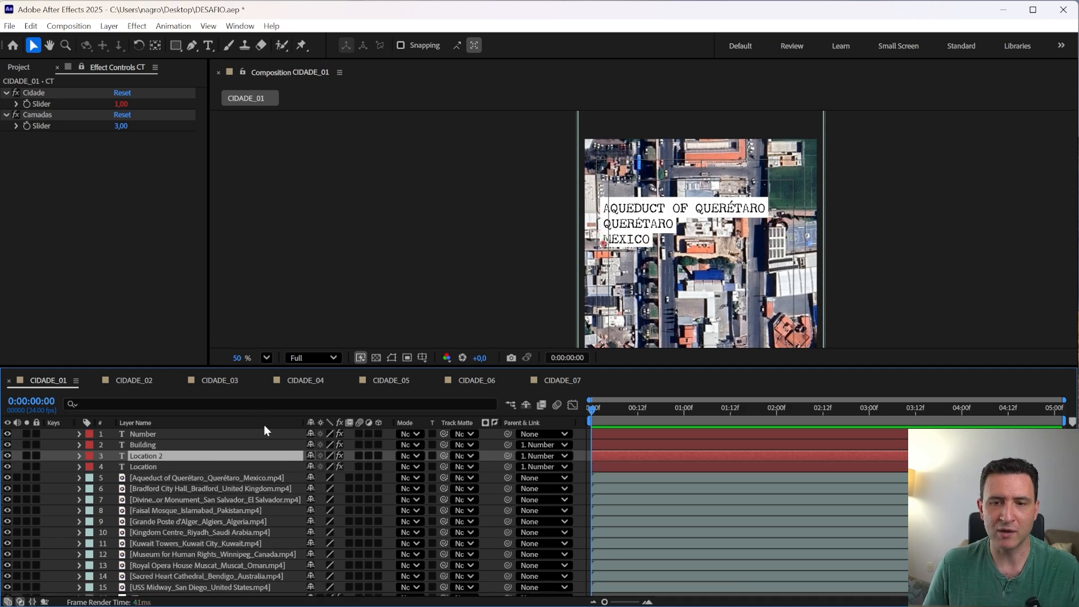
pyautogui.moveTo(147, 459); pyautogui.dragTo(150, 473)
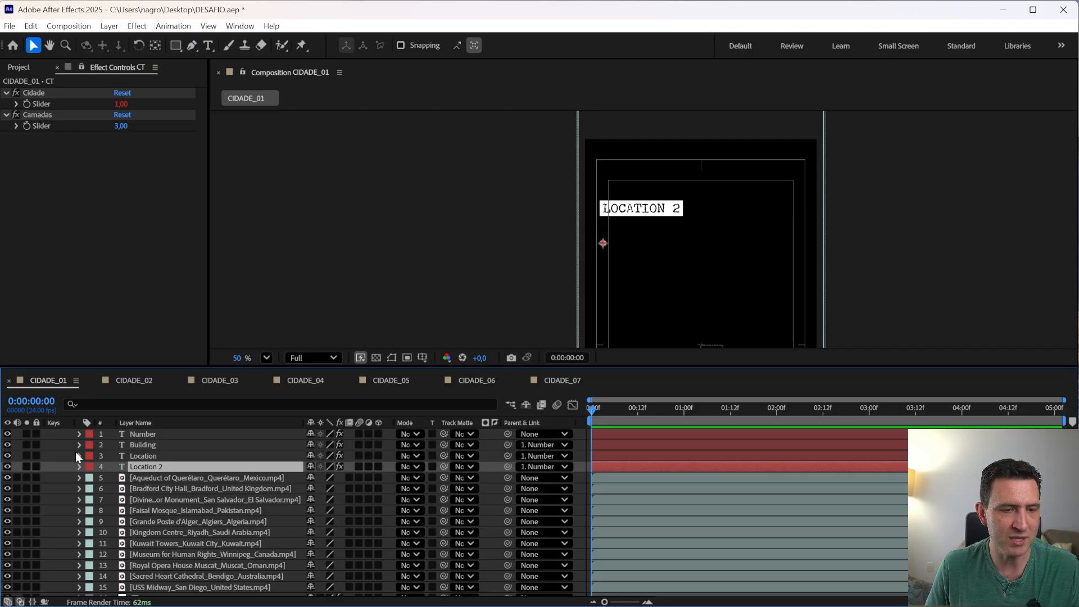
pyautogui.press('Return')
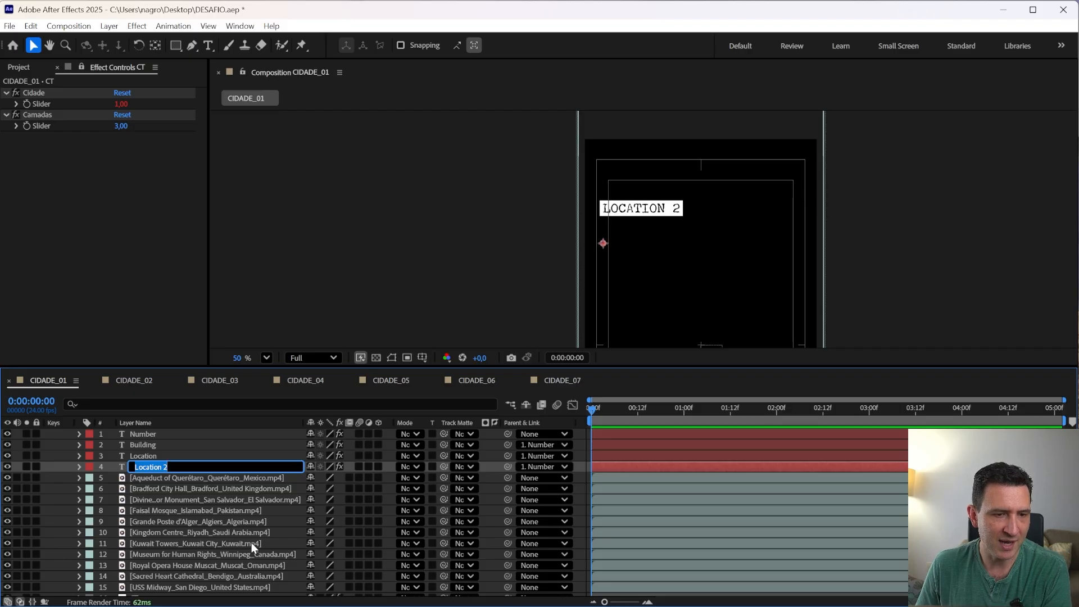
pyautogui.write('data d')
pyautogui.hotkey('ctrl', 'a')
pyautogui.write('INFO')
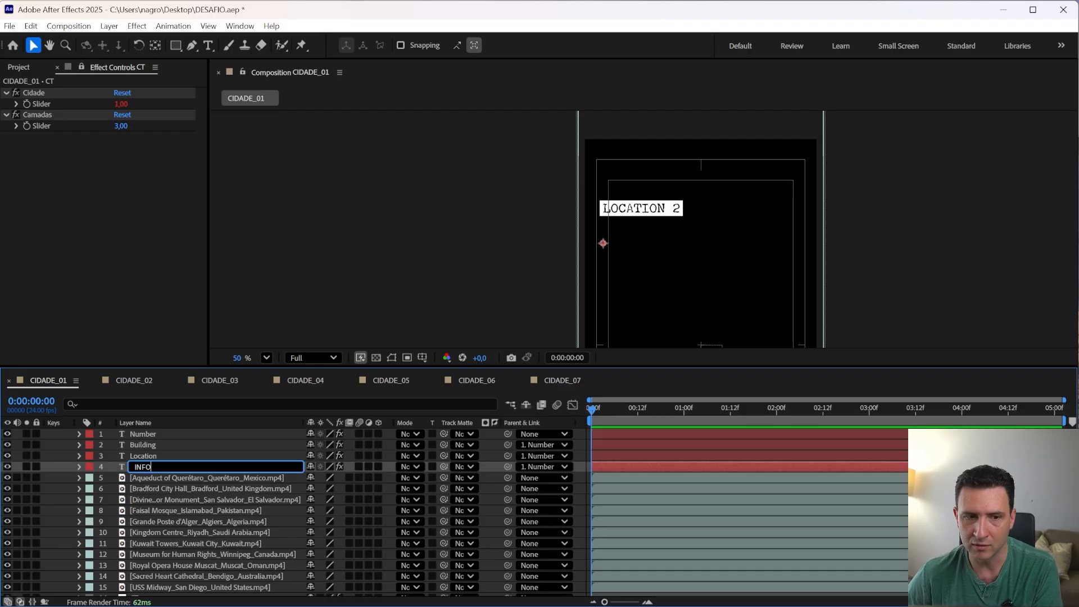
pyautogui.press('Return')
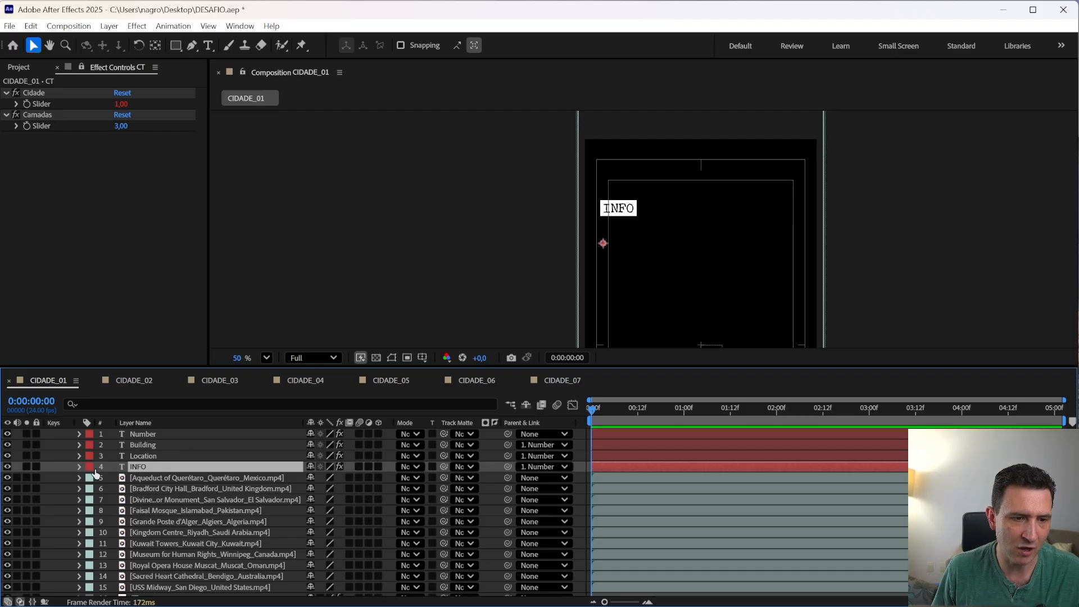
pyautogui.press('Return')
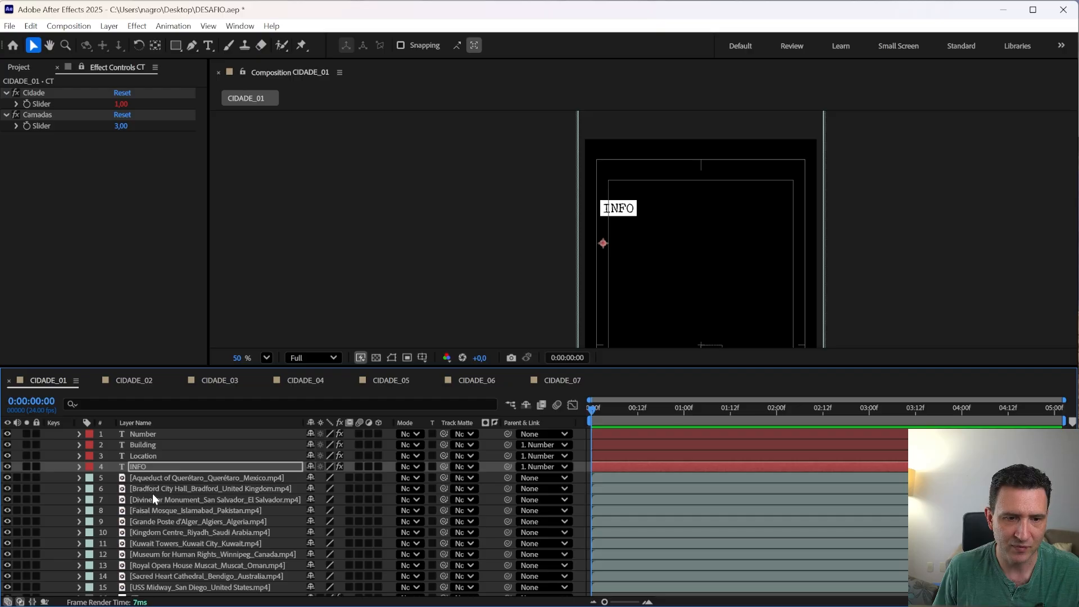
pyautogui.click(141, 464)
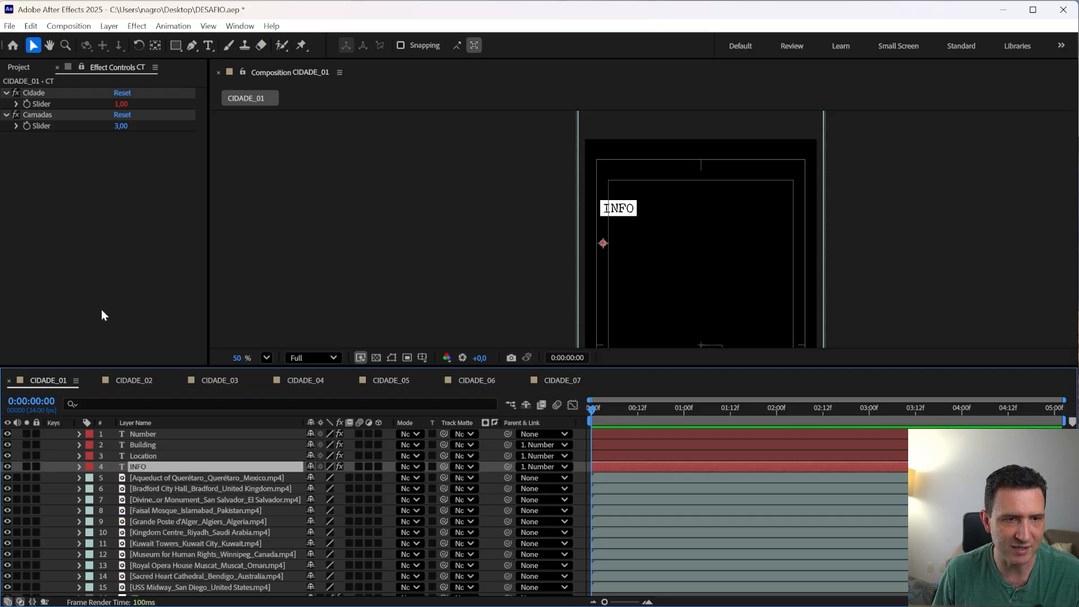
# - Set the CT layer's Camadas slider to 4 to account for the added INFO layer
pyautogui.click(32, 116)
pyautogui.click(121, 126)
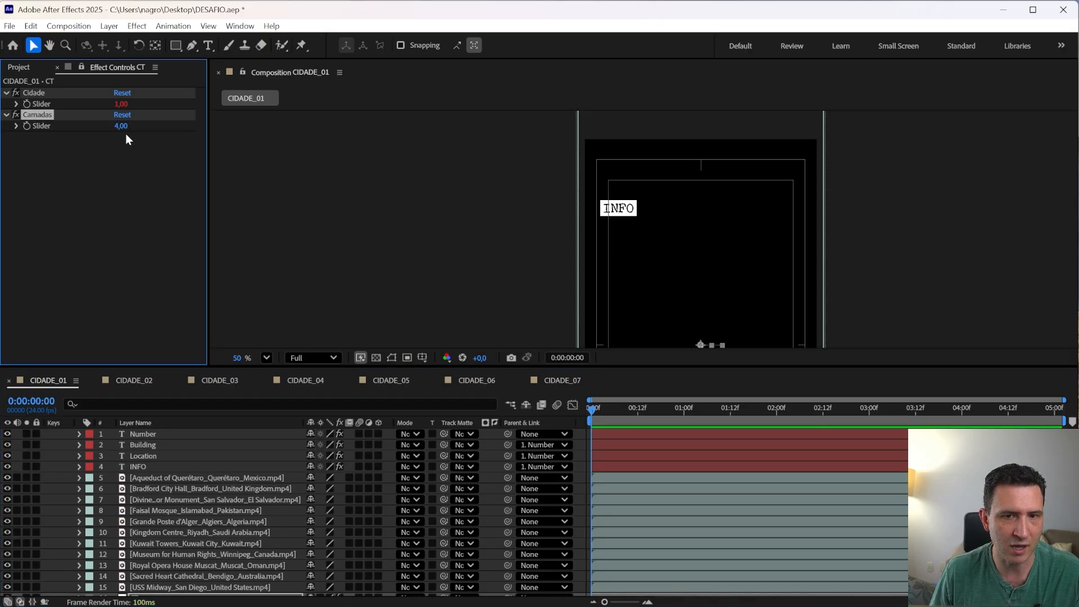
pyautogui.write('4')
pyautogui.press('Return')
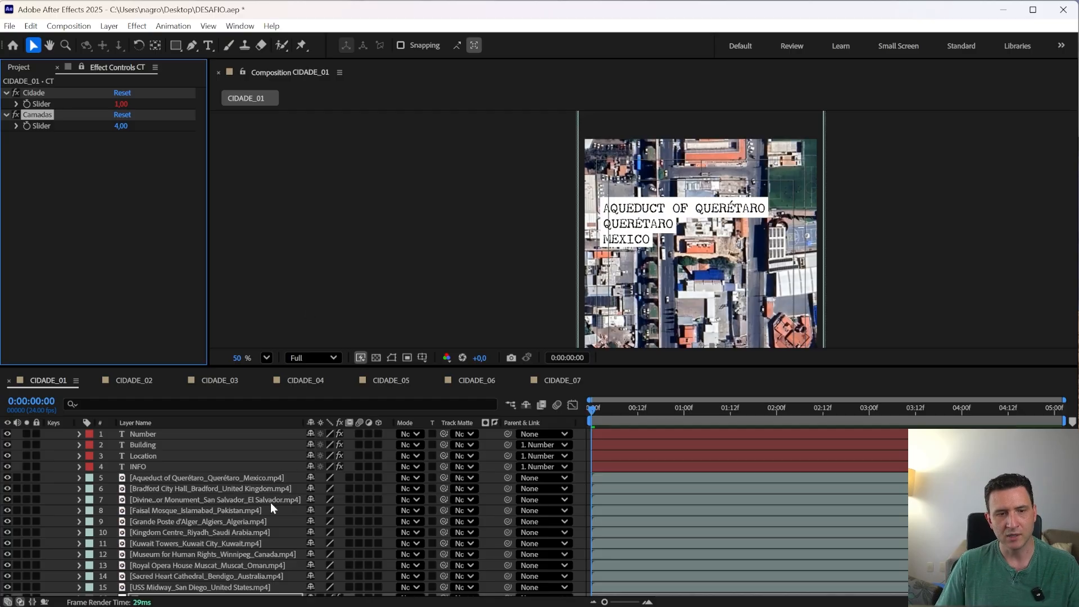
# - Add a null object above the Number layer and set the Camadas slider to 5
pyautogui.click(55, 444)
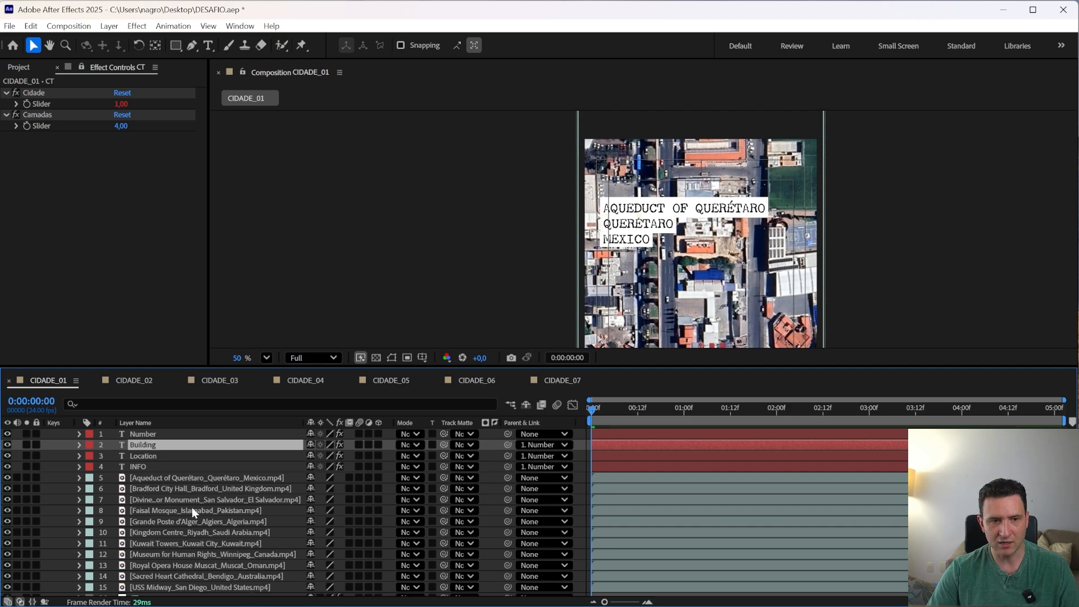
pyautogui.hotkey('ctrl', 'alt', 'shift', 'y')
pyautogui.moveTo(140, 443); pyautogui.dragTo(139, 433)
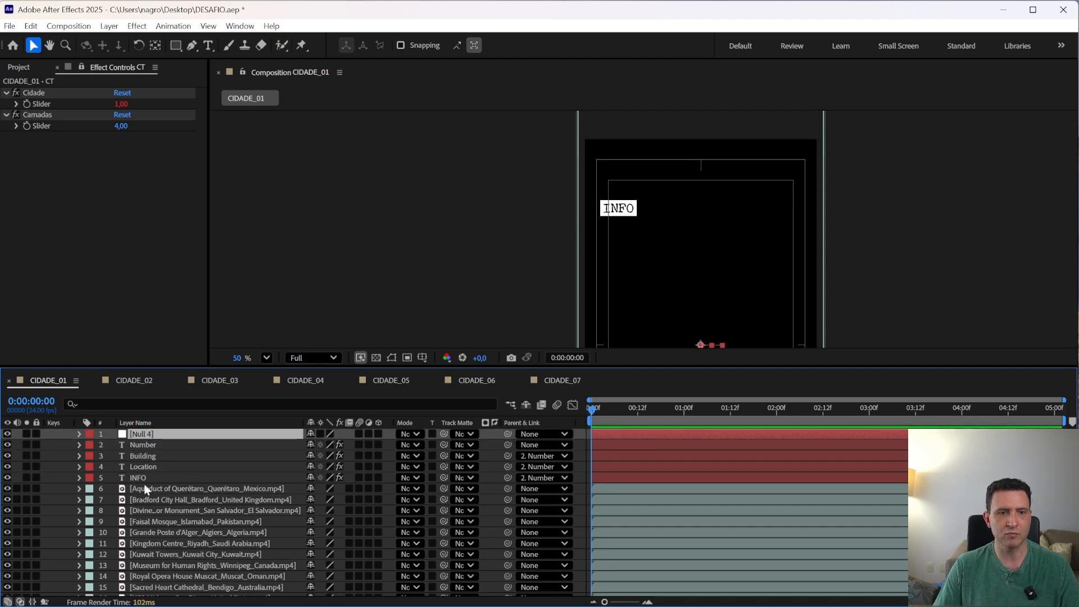
pyautogui.click(122, 126)
pyautogui.write('5')
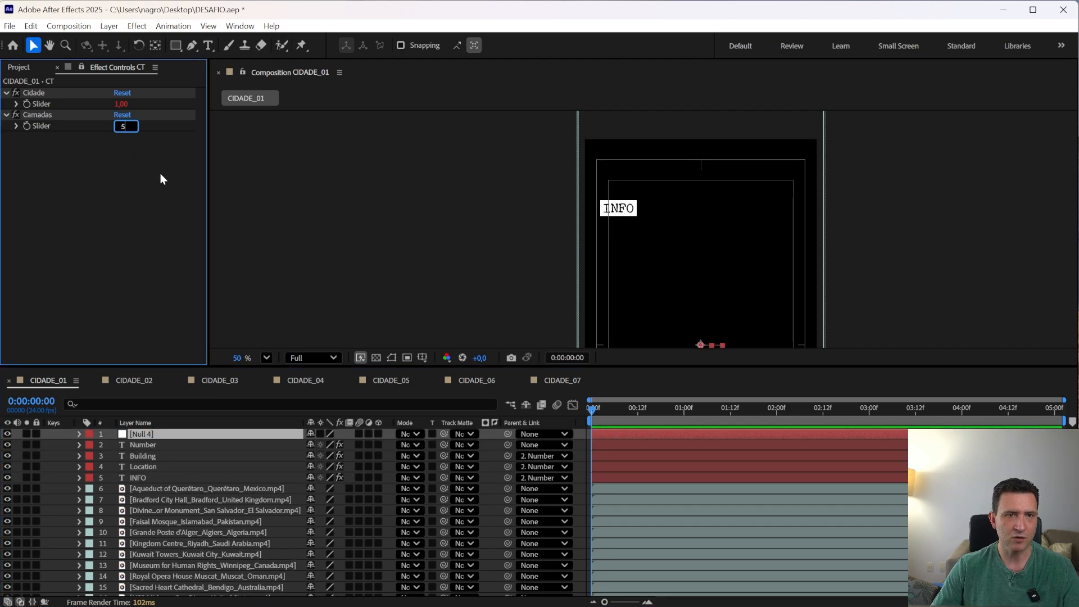
pyautogui.press('Return')
pyautogui.click(141, 478)
pyautogui.keyDown('shift'); pyautogui.click(131, 434); pyautogui.keyUp('shift')
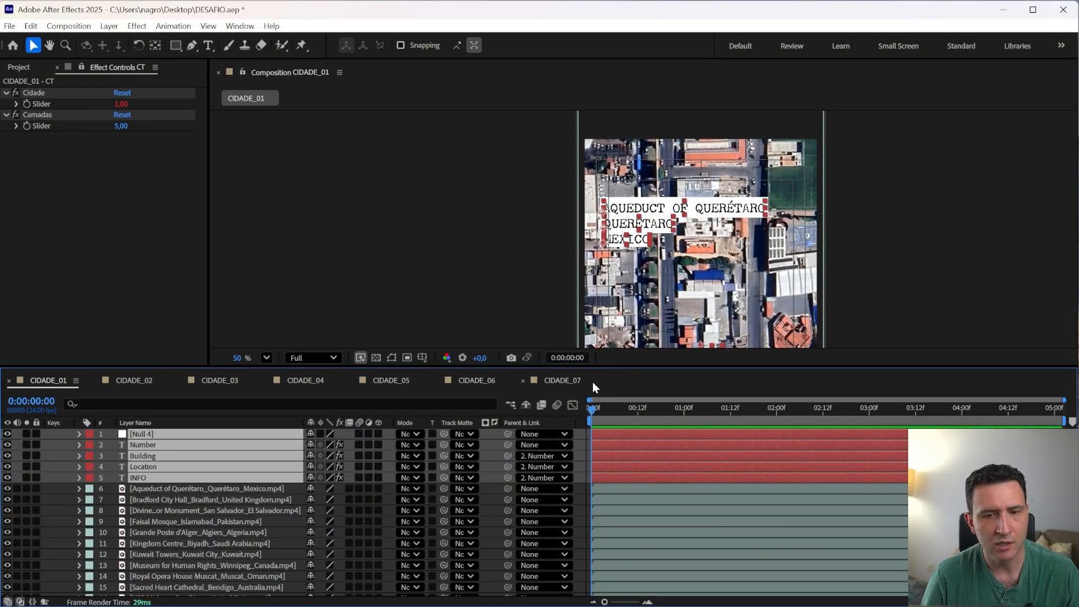
# - Add the open CIDADE_01 composition to the render queue
pyautogui.click(21, 67)
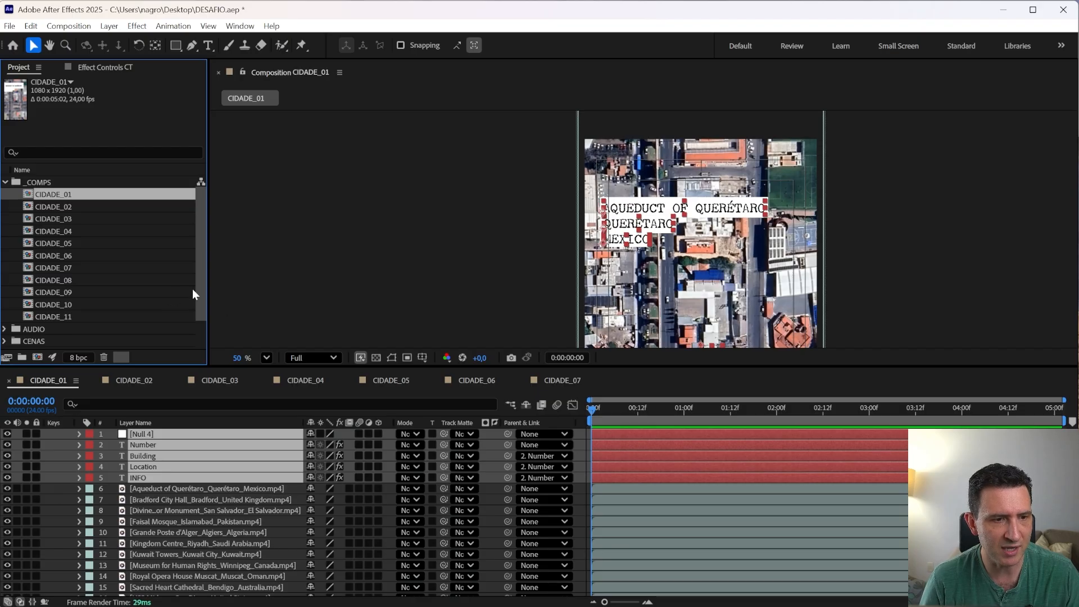
pyautogui.moveTo(199, 299); pyautogui.dragTo(204, 333)
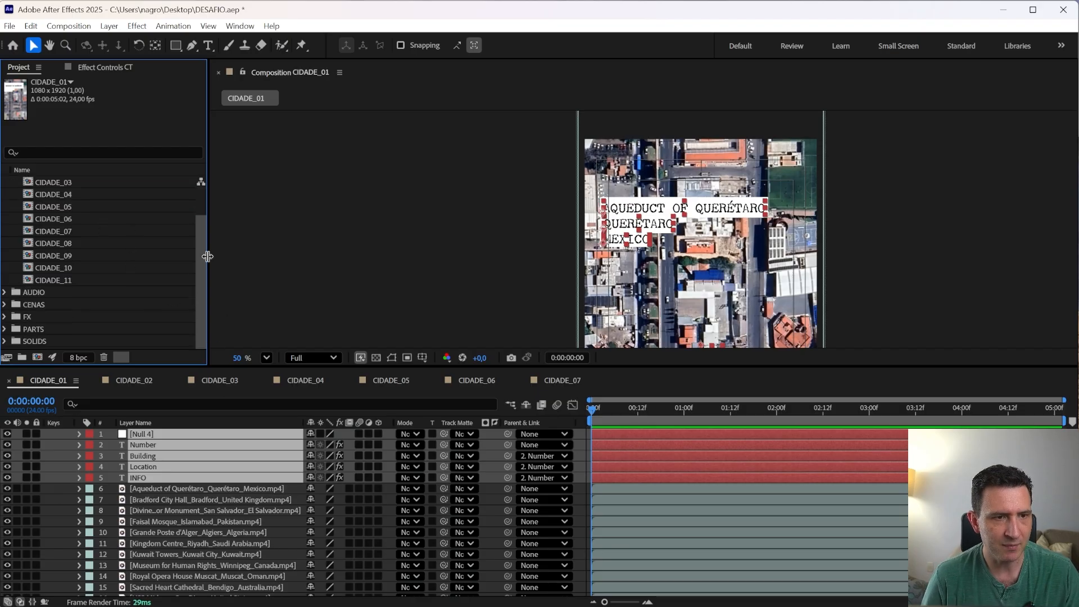
pyautogui.moveTo(197, 279); pyautogui.dragTo(202, 233)
pyautogui.click(383, 436)
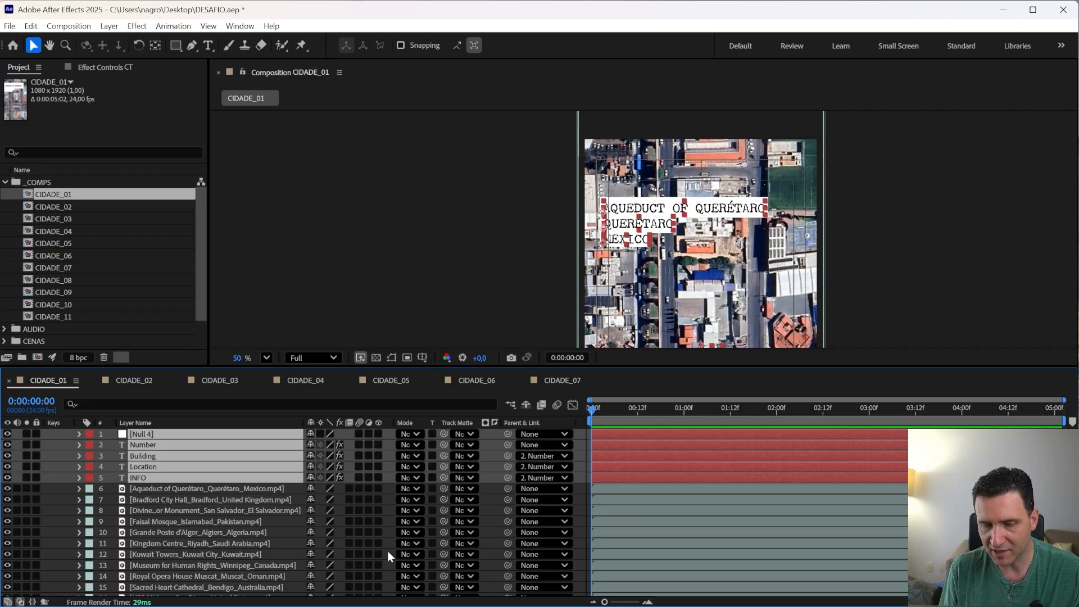
pyautogui.hotkey('ctrl', 'm')
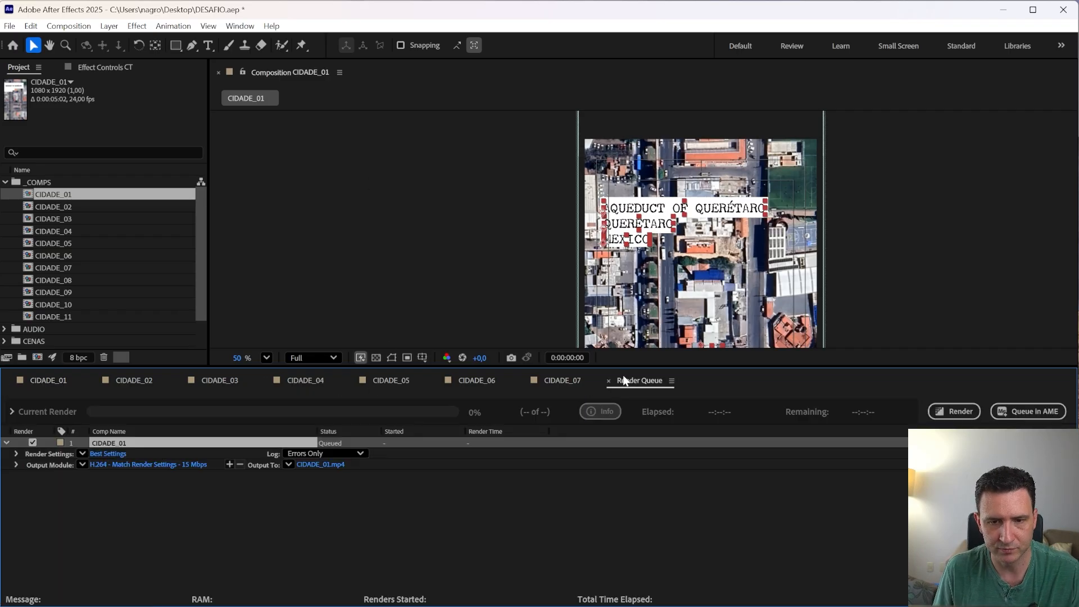
pyautogui.click(227, 494)
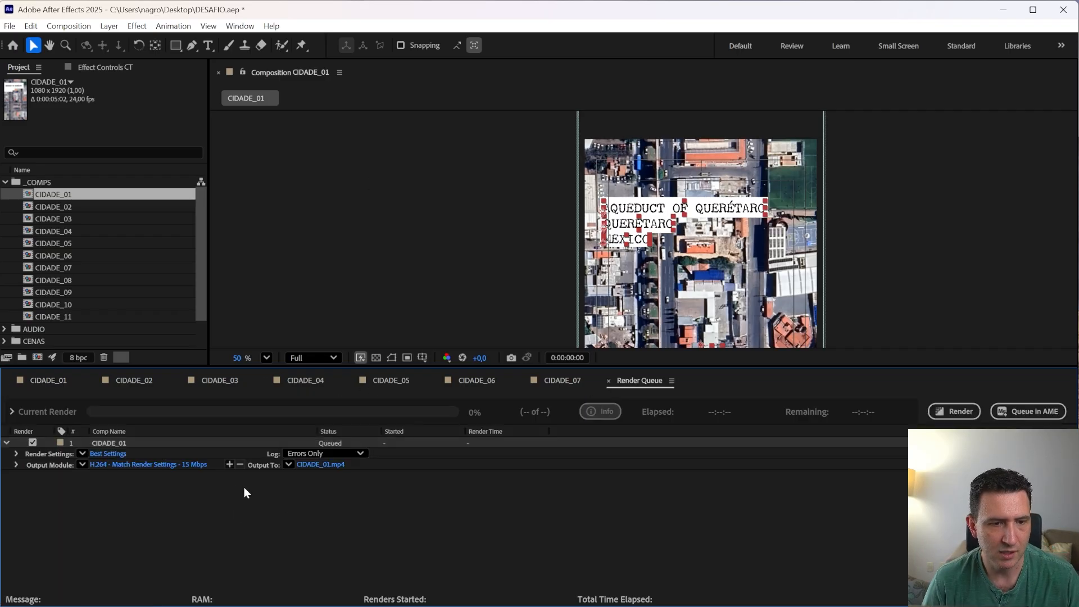
# - Set the output location of the queued CIDADE_01 to the desktop folder (Área de Trabalho), keeping the file name CIDADE_01
pyautogui.click(312, 464)
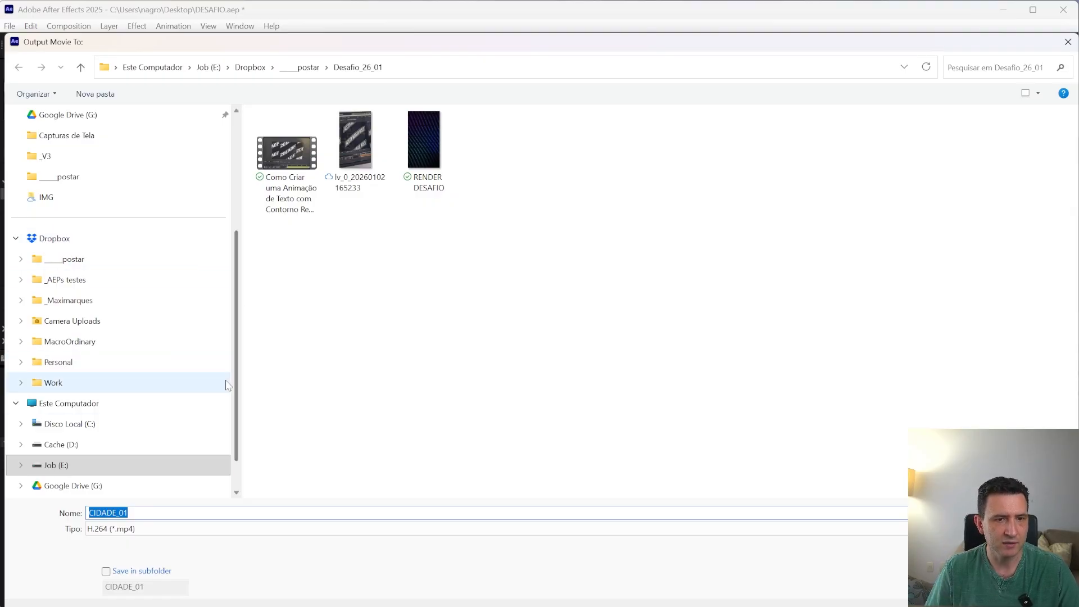
pyautogui.scroll(1, 237, 380)
pyautogui.scroll(3, 237, 380)
pyautogui.click(135, 179)
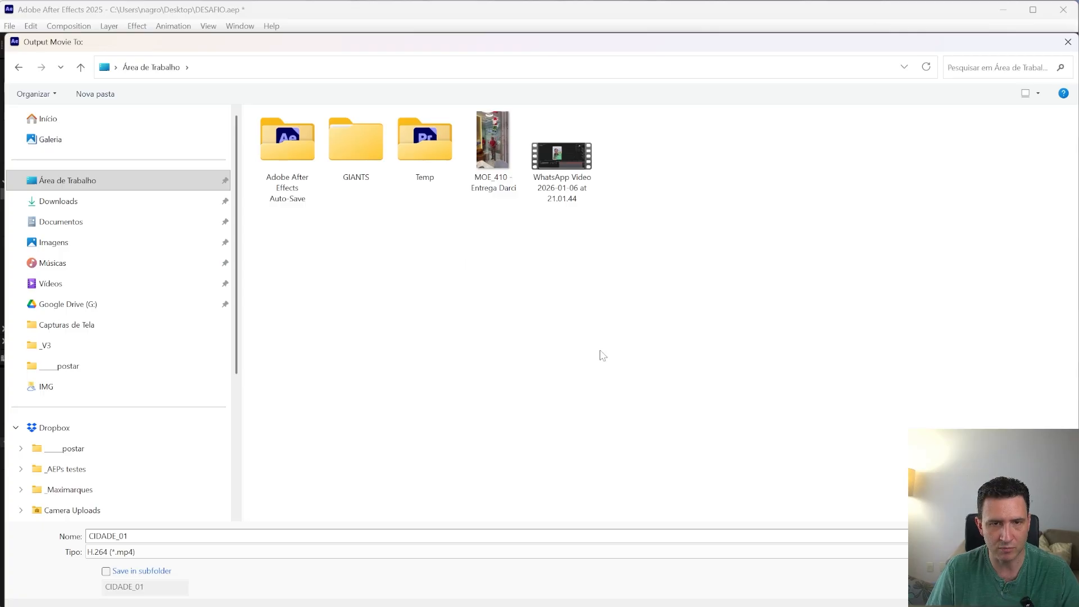
pyautogui.press('Return')
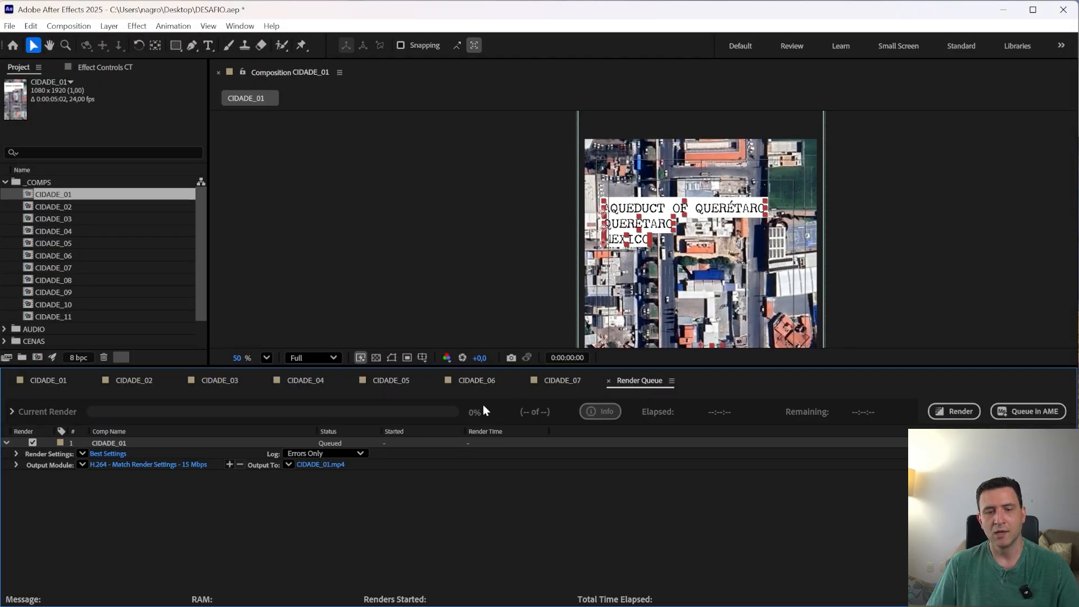
# - Add CIDADE_02 from the project to the render queue and accept the desktop as its output folder
pyautogui.moveTo(52, 203); pyautogui.dragTo(293, 514)
pyautogui.click(313, 498)
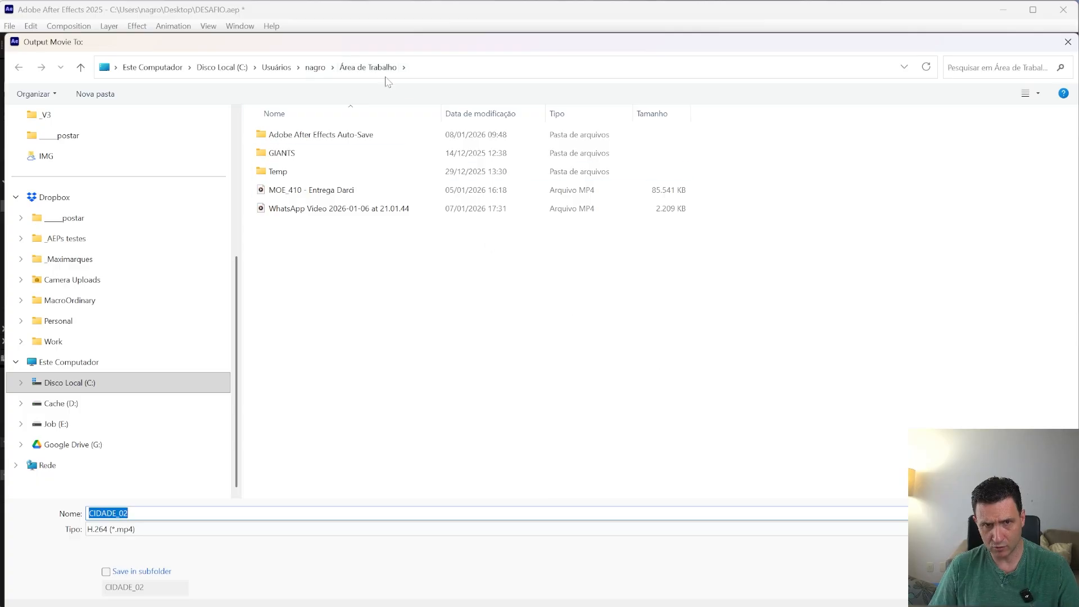
pyautogui.press('Return')
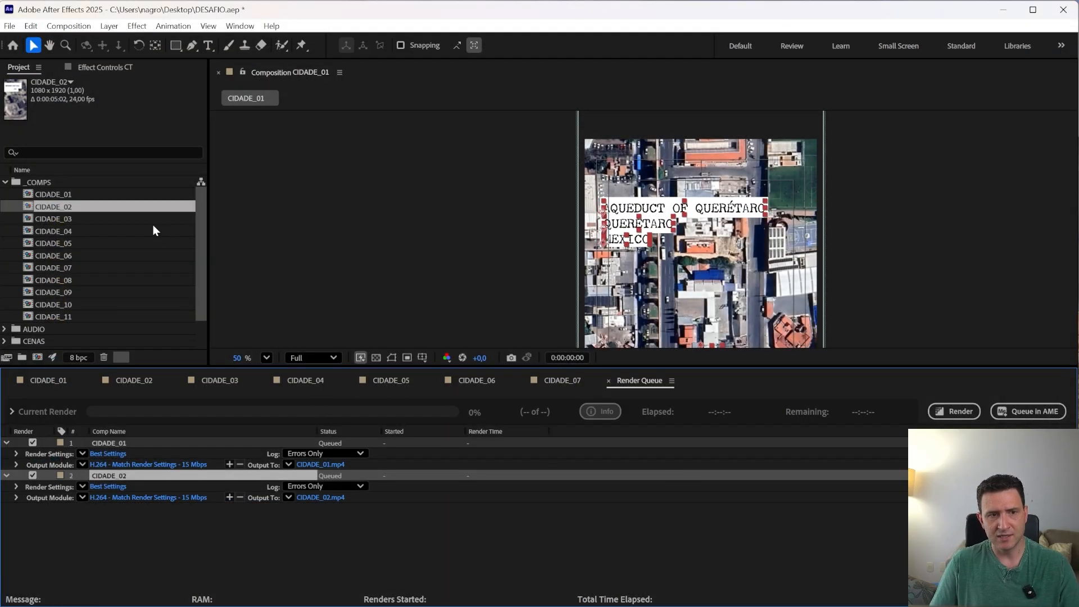
# - Add the compositions CIDADE_03 through CIDADE_11 to the render queue together
pyautogui.keyDown('shift'); pyautogui.click(98, 319); pyautogui.keyUp('shift')
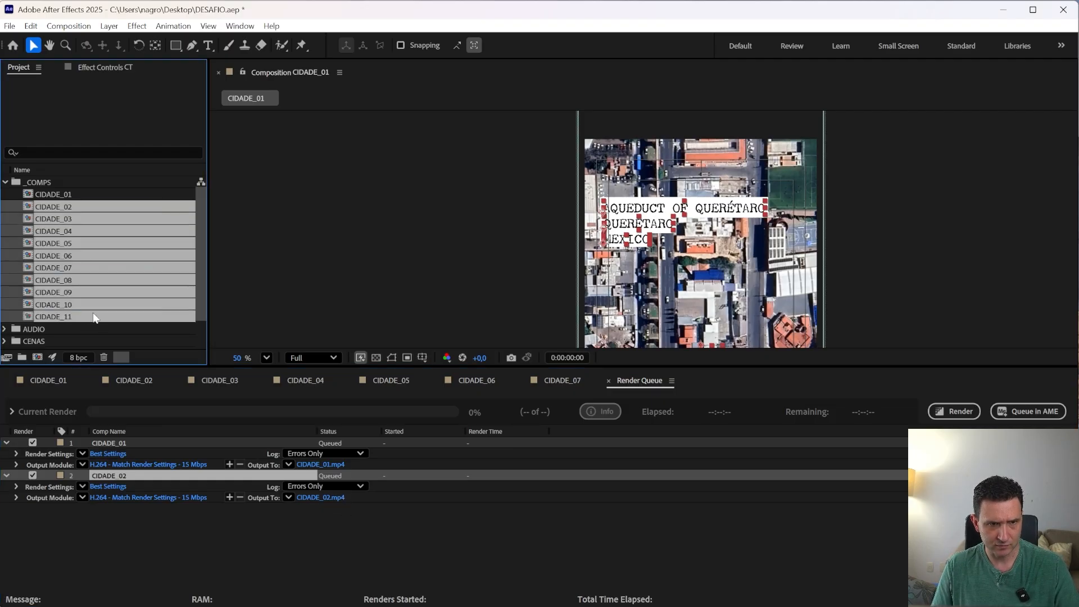
pyautogui.click(59, 197)
pyautogui.click(58, 216)
pyautogui.keyDown('shift'); pyautogui.click(52, 315); pyautogui.keyUp('shift')
pyautogui.moveTo(51, 315); pyautogui.dragTo(320, 524)
# - Set the output folder of the queued CIDADE_08 to Temp on the desktop and check the chosen location
pyautogui.click(327, 509)
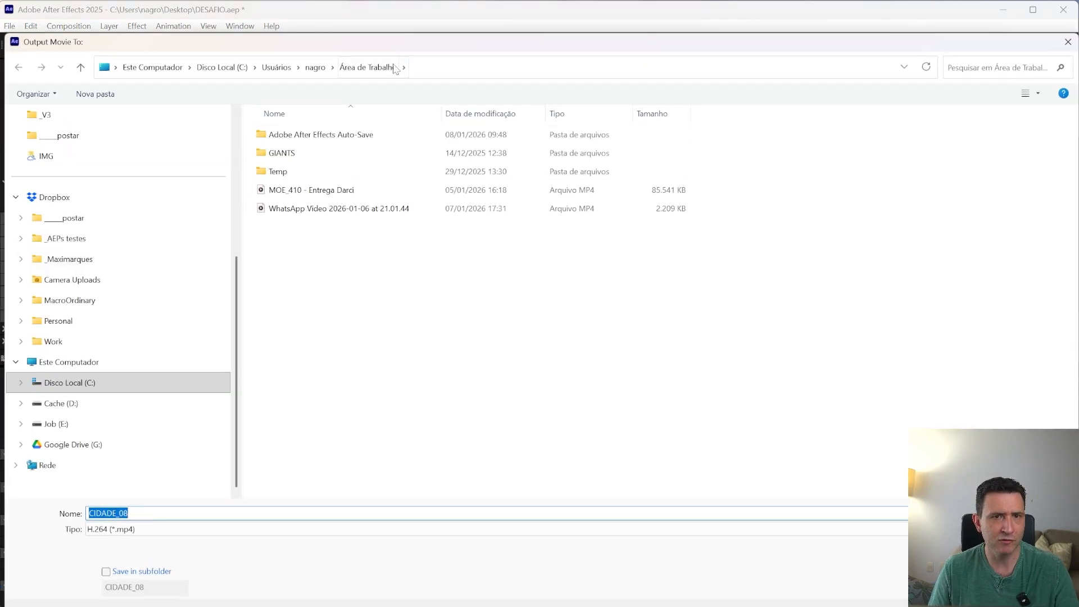
pyautogui.doubleClick(278, 171)
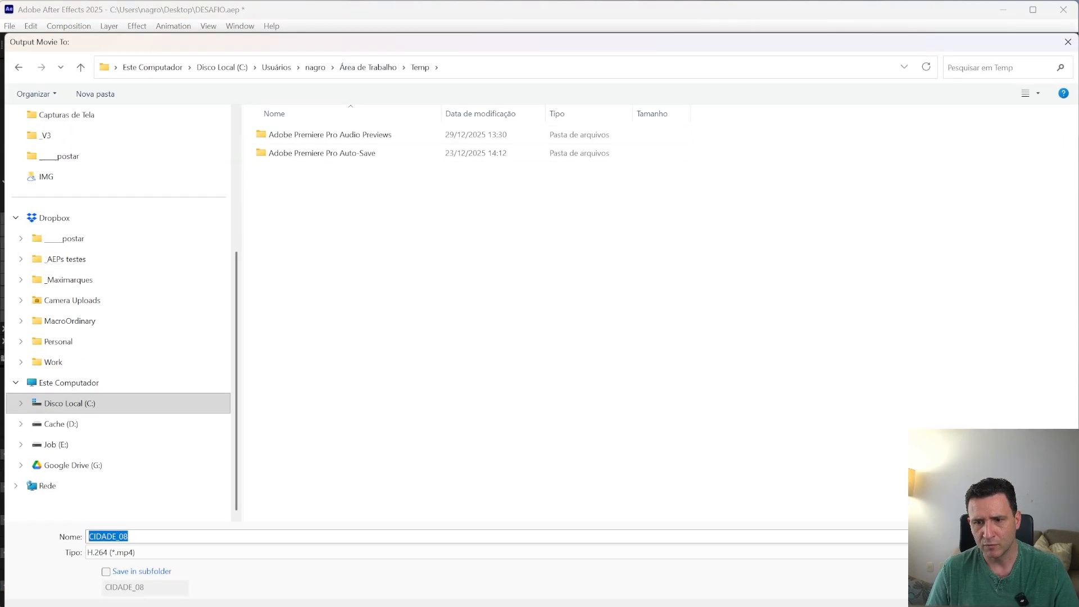
pyautogui.press('Return')
pyautogui.click(322, 510)
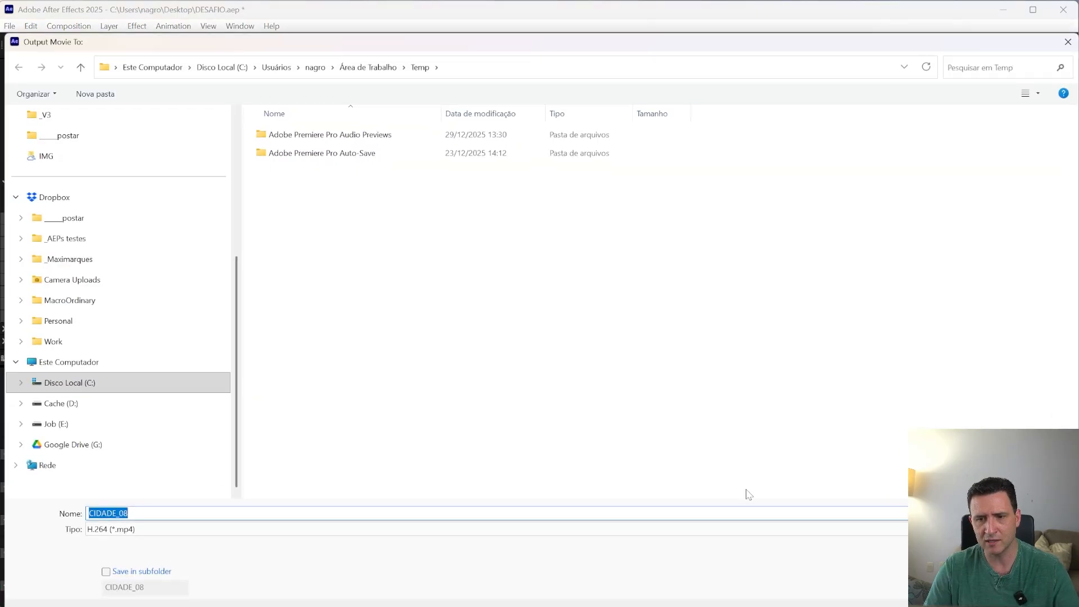
pyautogui.press('Escape')
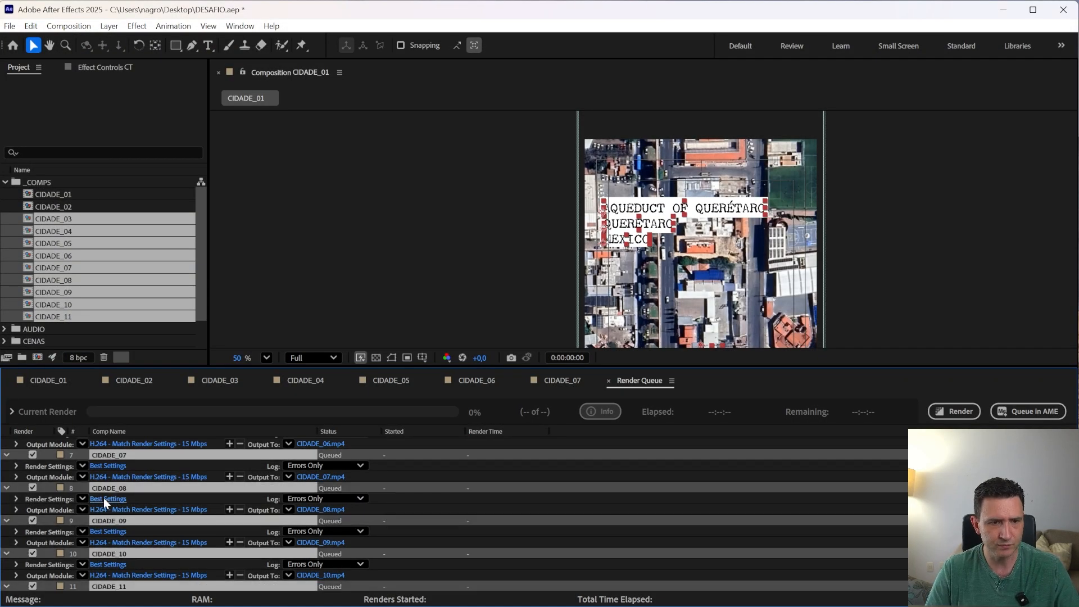
# - Clear the render queue and add CIDADE_01 again, accepting the desktop's Temp folder as its output location
pyautogui.press('Delete')
pyautogui.moveTo(56, 194); pyautogui.dragTo(327, 522)
pyautogui.click(320, 464)
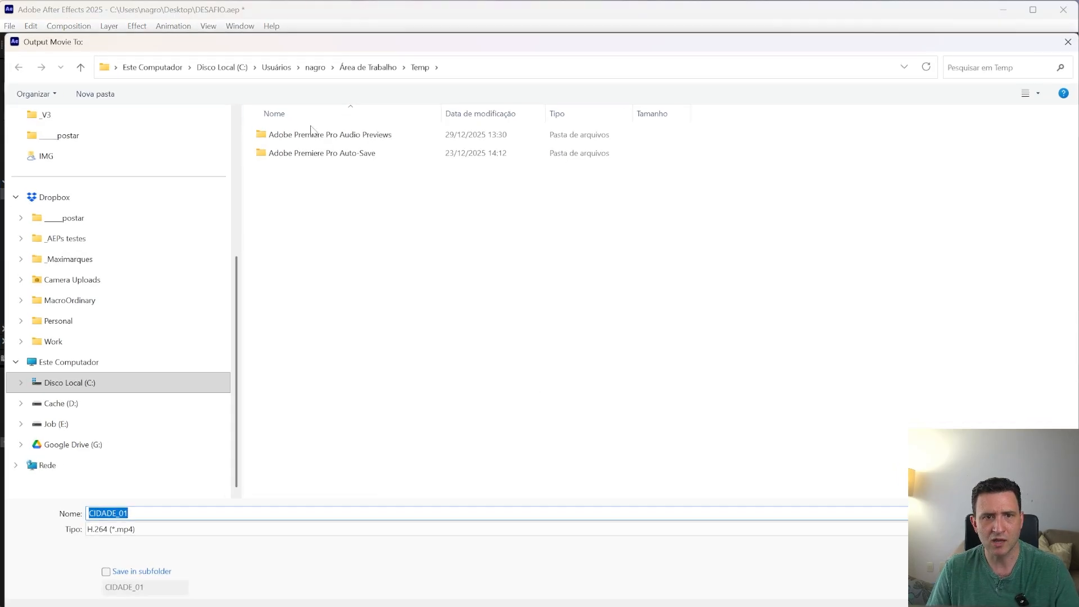
pyautogui.press('Return')
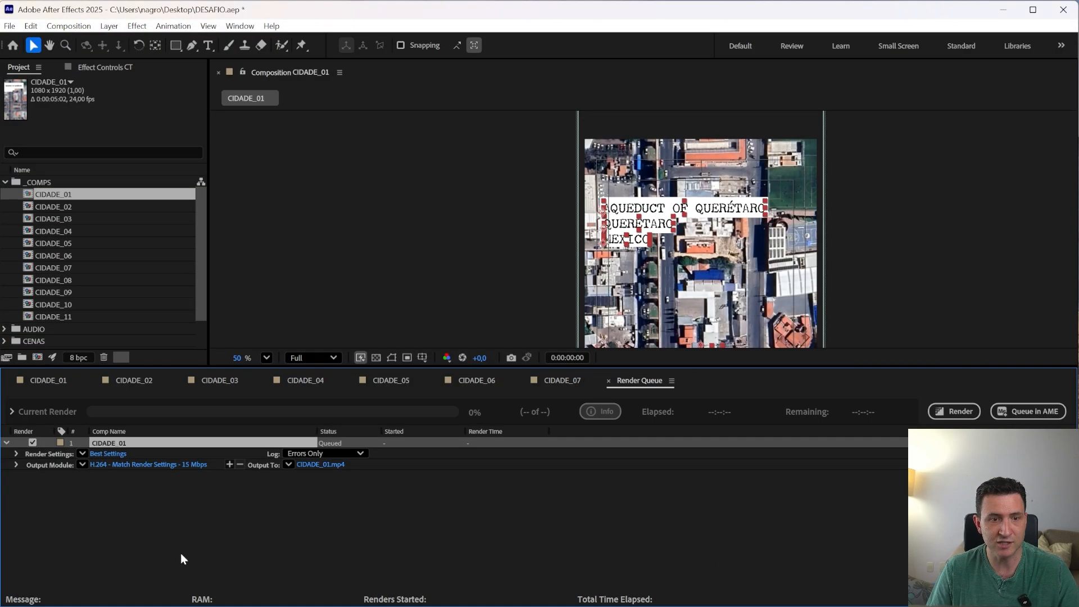
# - Try queueing CIDADE_02 through CIDADE_11 below CIDADE_01, and remove them from the render queue again
pyautogui.click(63, 208)
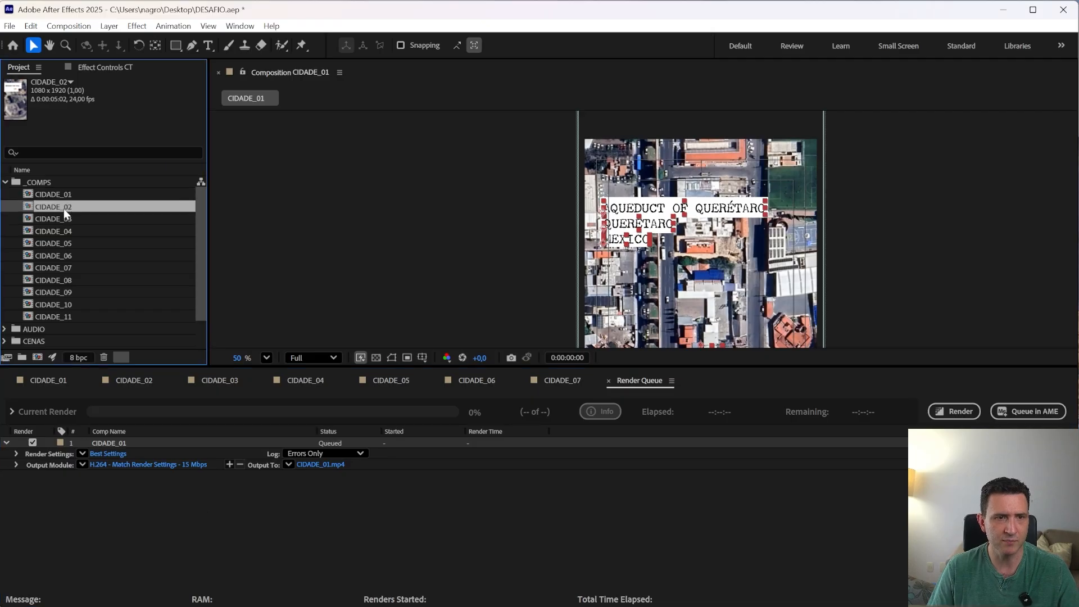
pyautogui.keyDown('shift'); pyautogui.click(55, 308); pyautogui.keyUp('shift')
pyautogui.keyDown('shift'); pyautogui.click(90, 320); pyautogui.keyUp('shift')
pyautogui.moveTo(94, 322); pyautogui.dragTo(305, 600)
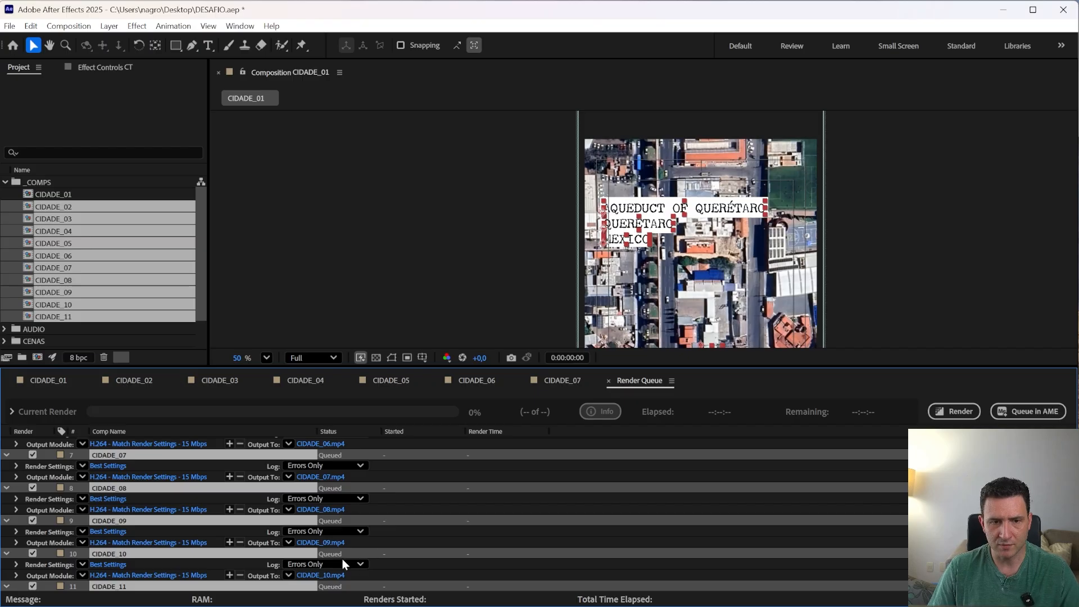
pyautogui.hotkey('ctrl', 'z')
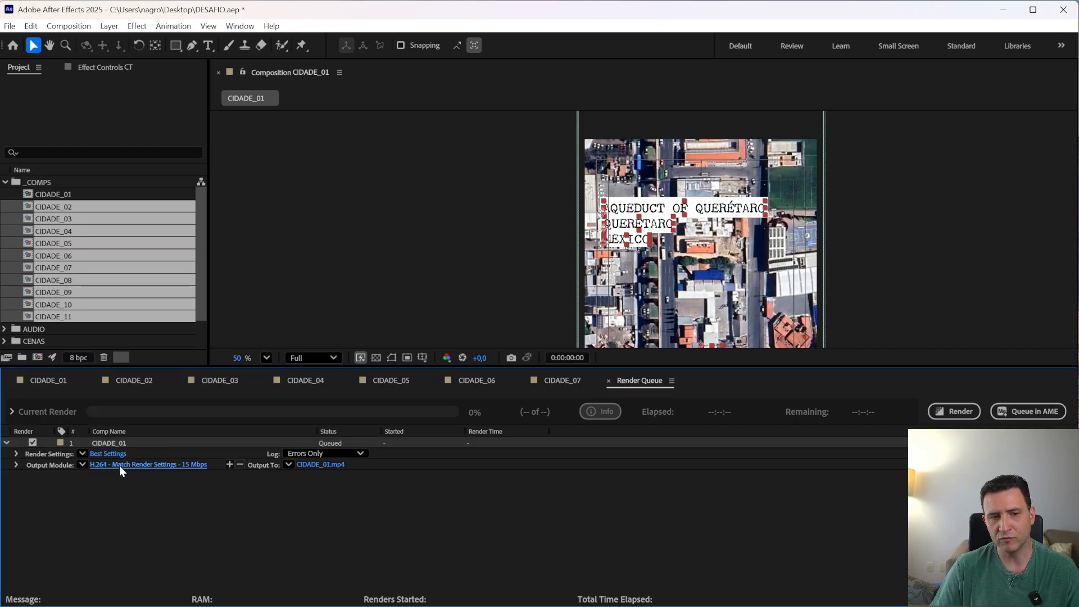
# - Review CIDADE_01's output module presets and the Movie Default choices in the Output Module Templates
pyautogui.click(81, 465)
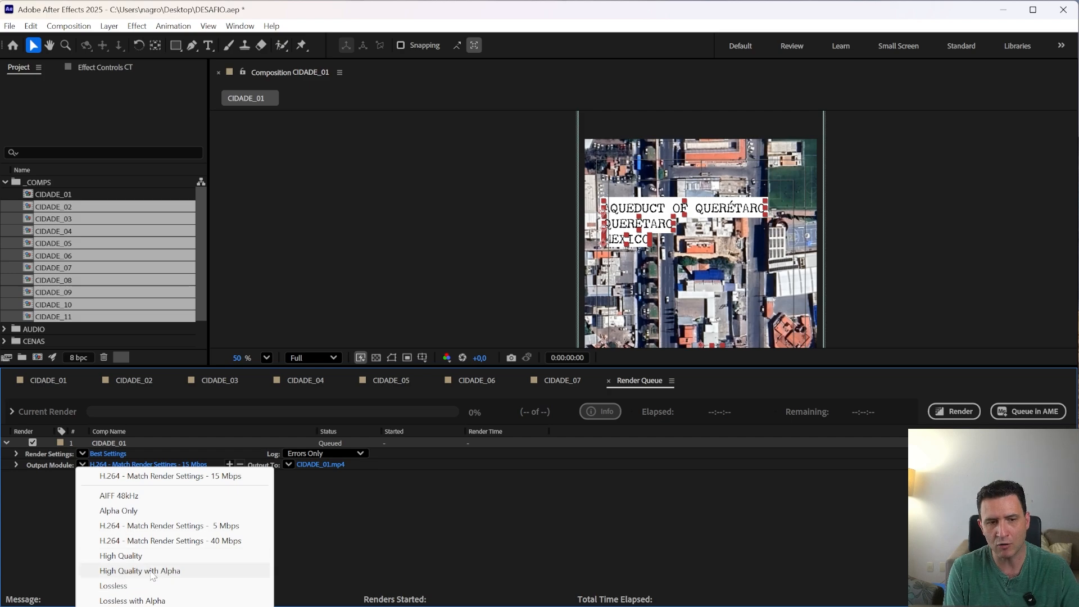
pyautogui.click(58, 500)
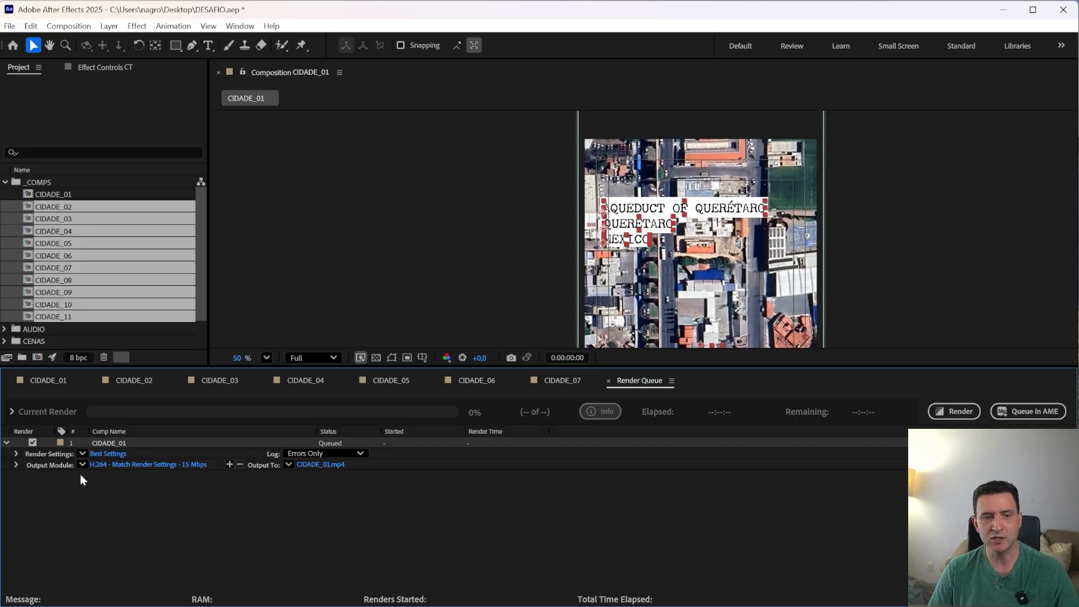
pyautogui.click(31, 27)
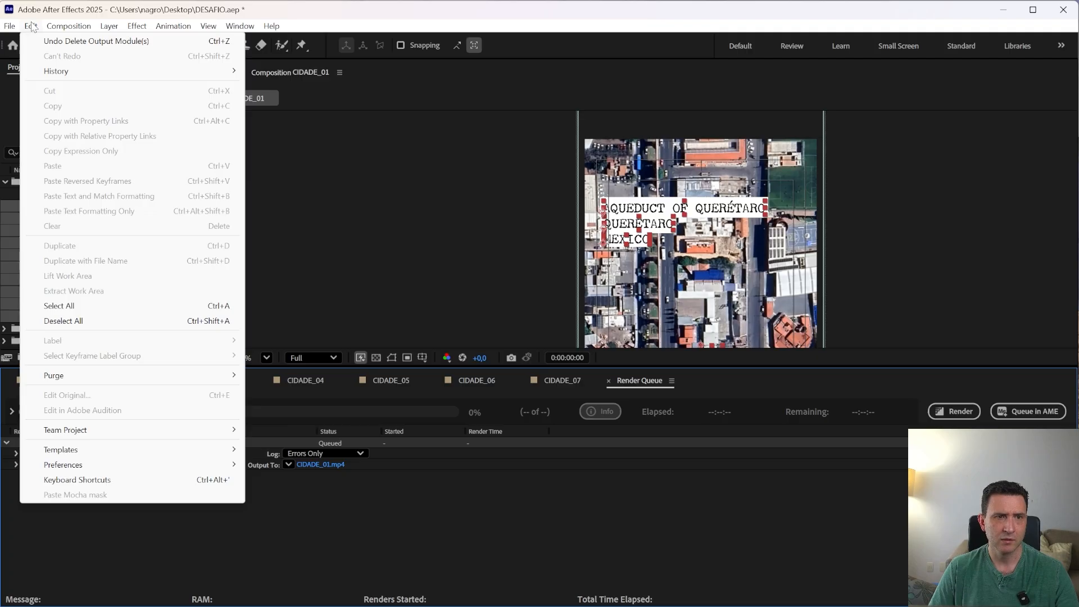
pyautogui.moveTo(78, 450)
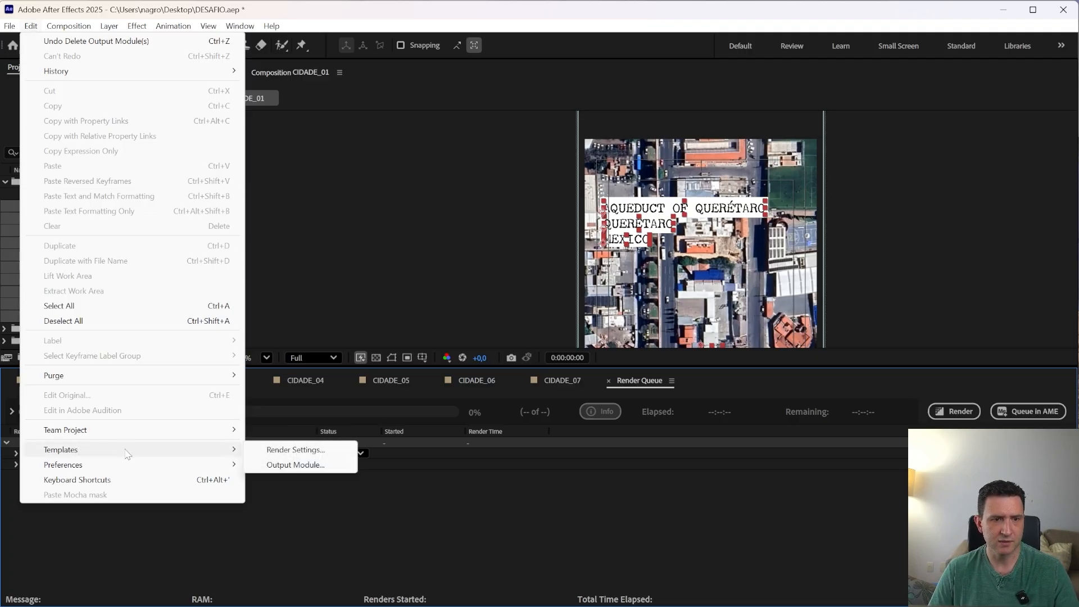
pyautogui.click(308, 466)
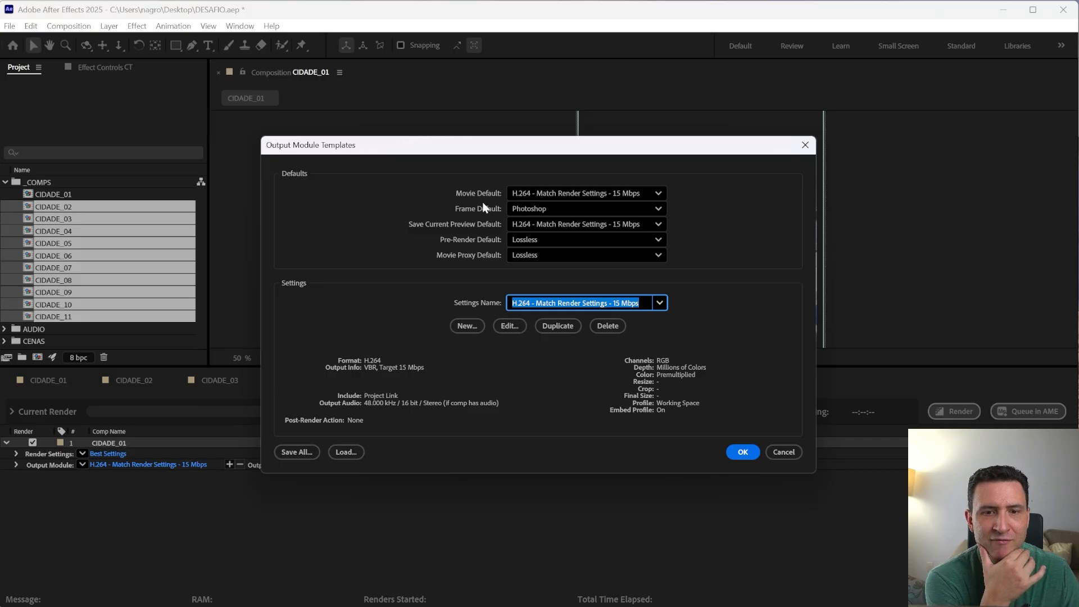
pyautogui.click(546, 192)
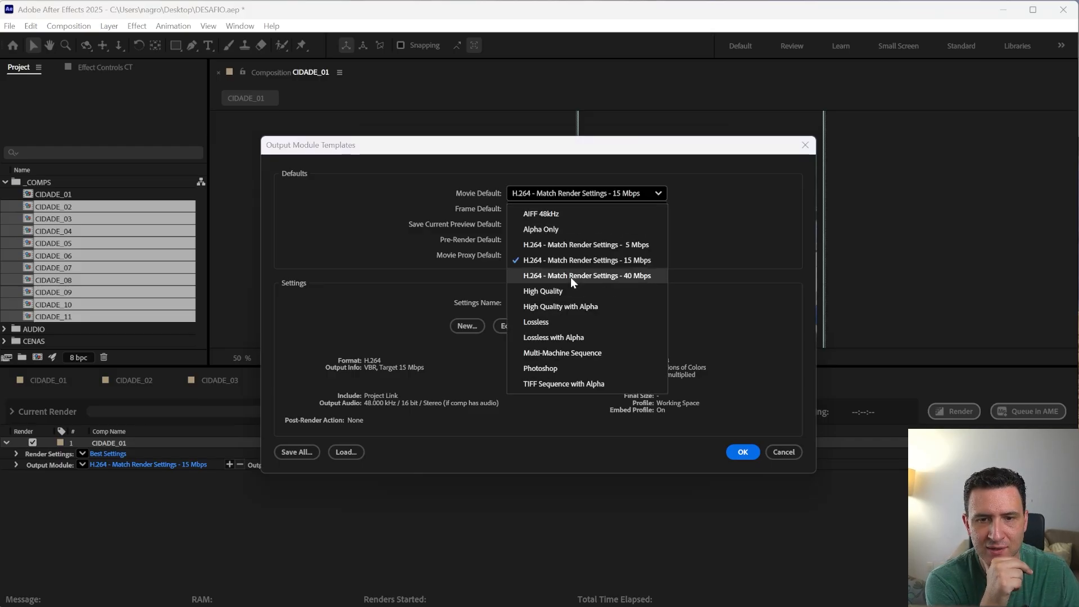
pyautogui.click(365, 225)
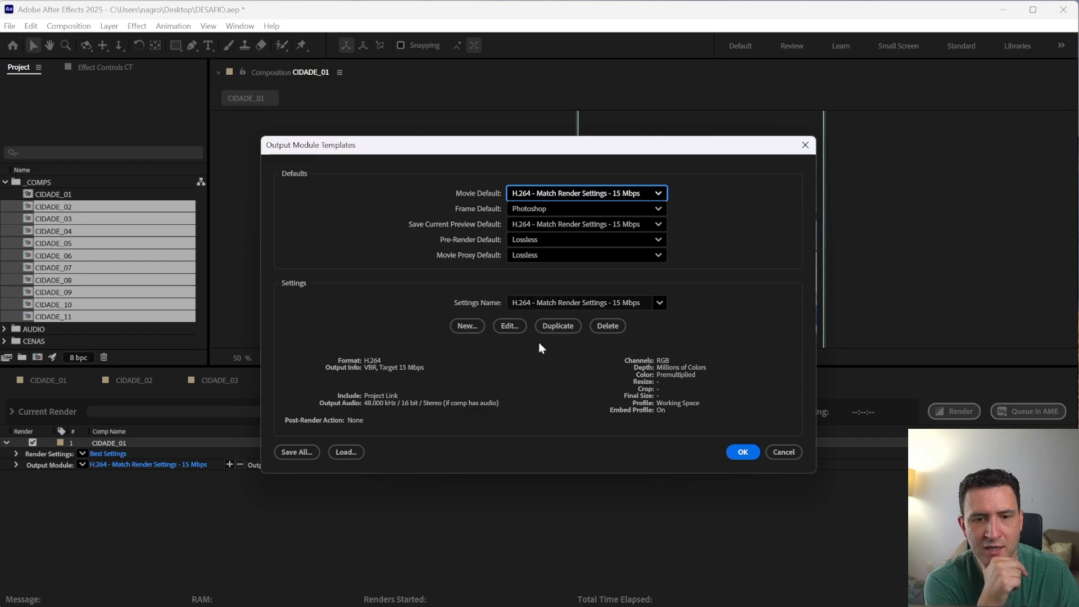
# - Examine the format settings of the H.264 - Match Render Settings - 15 Mbps template and the Movie Default list, and cancel without changes
pyautogui.click(509, 327)
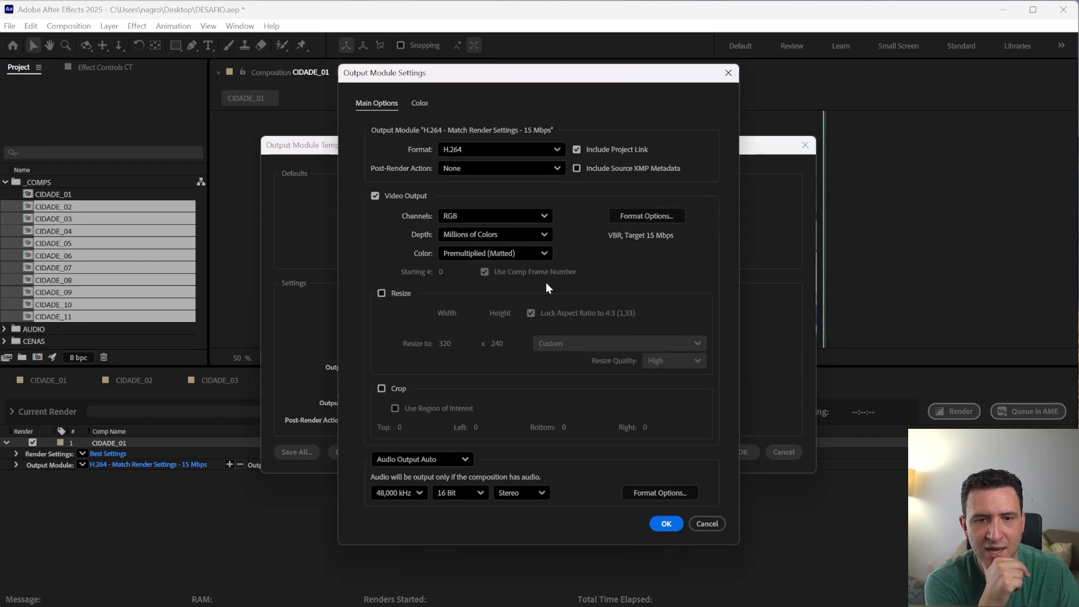
pyautogui.click(455, 146)
pyautogui.click(406, 147)
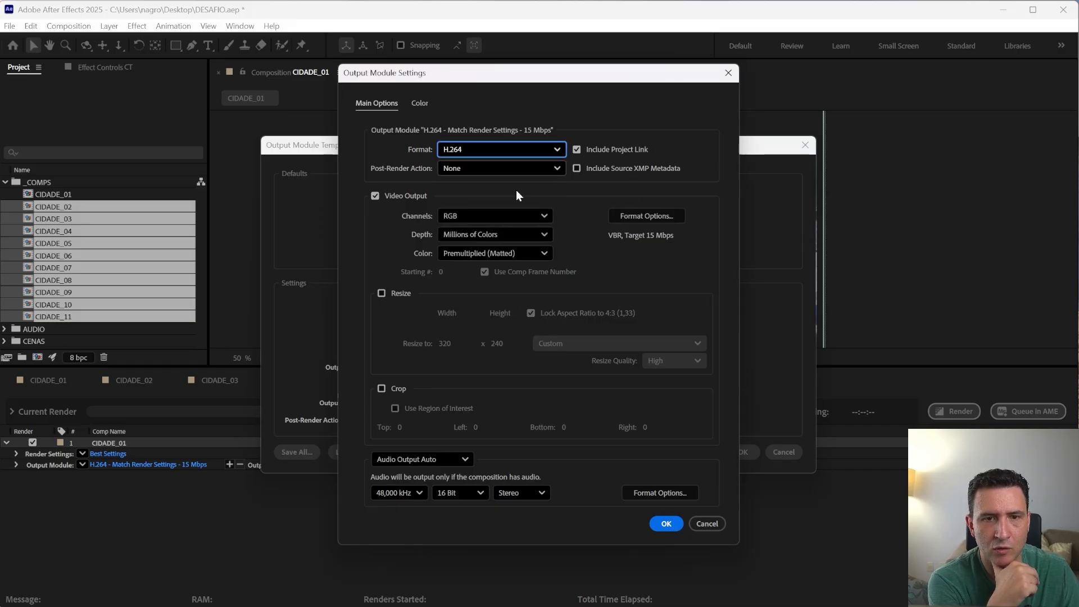
pyautogui.click(706, 524)
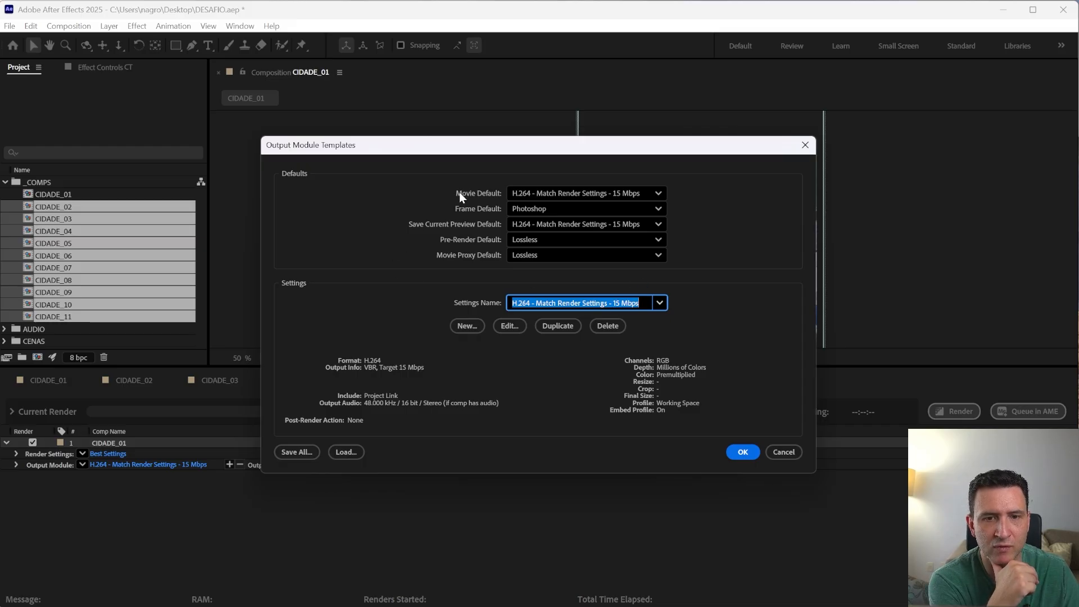
pyautogui.click(525, 193)
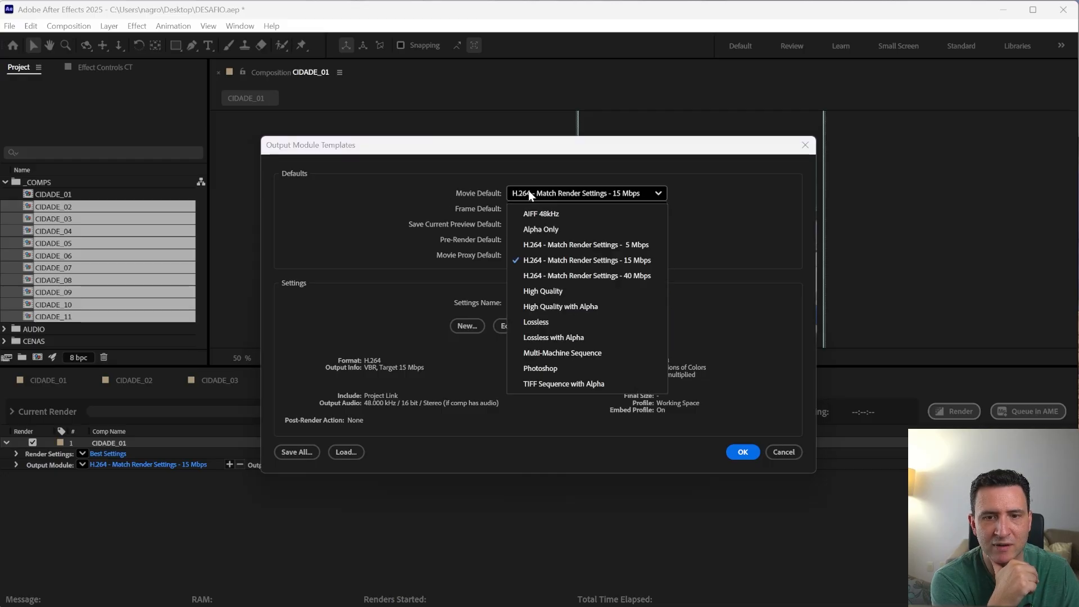
pyautogui.click(416, 235)
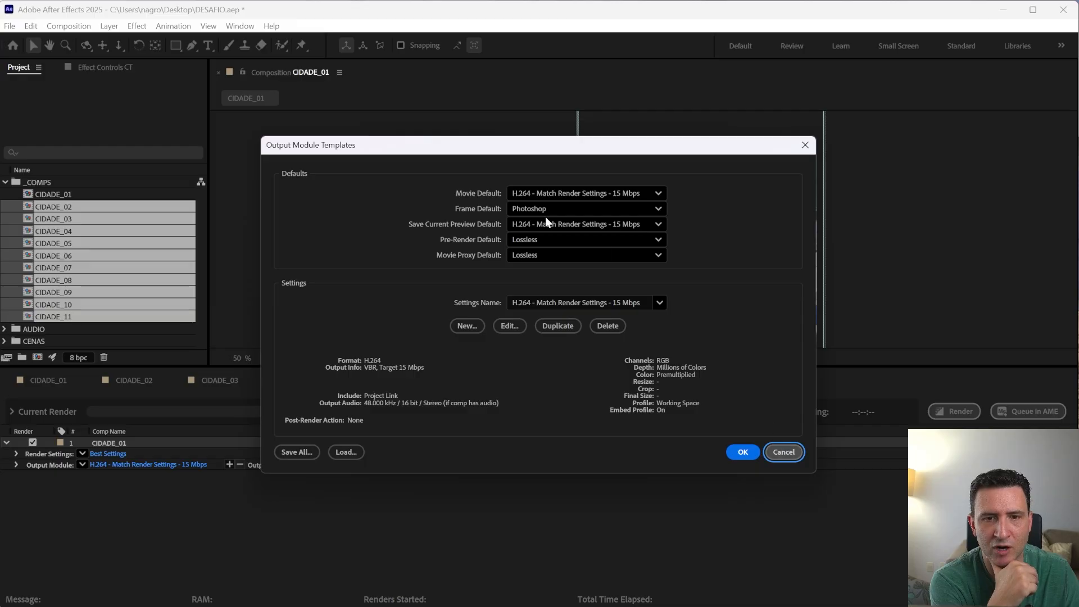
pyautogui.click(783, 451)
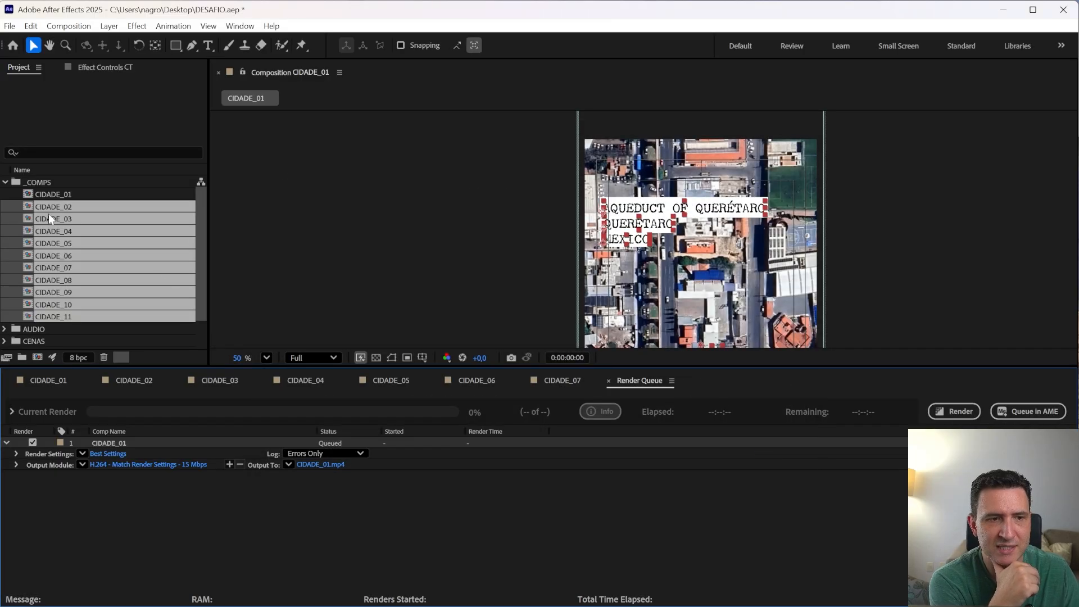
# - Try adding only CIDADE_02 from the project to the render queue, and delete its queue entry
pyautogui.click(58, 208)
pyautogui.moveTo(58, 208); pyautogui.dragTo(230, 545)
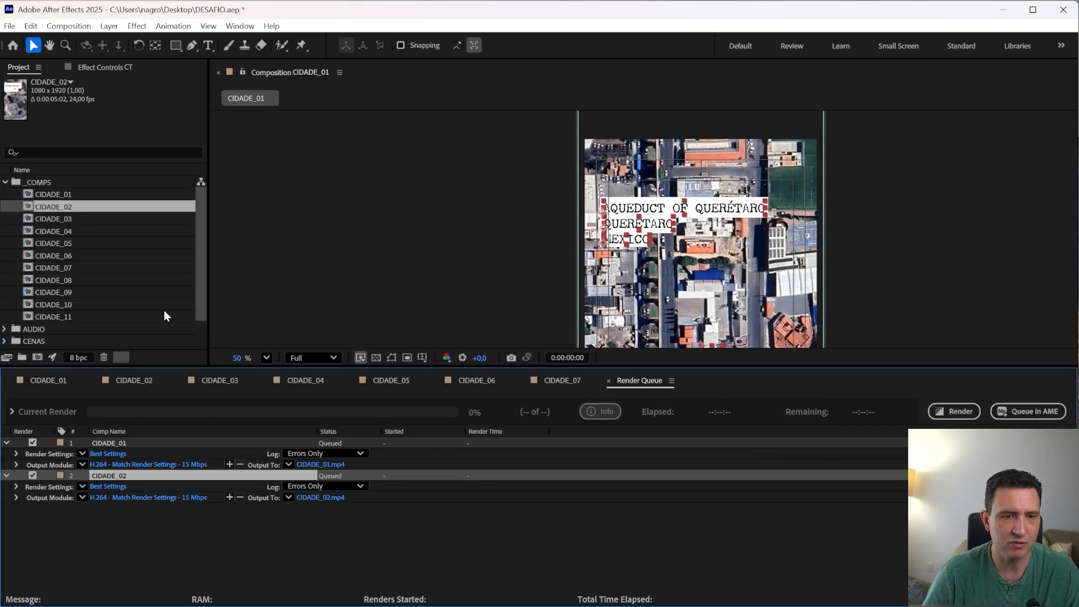
pyautogui.press('Delete')
# - Set the Movie Default in the Output Module Templates to Lossless with Alpha and accept the change
pyautogui.click(68, 25)
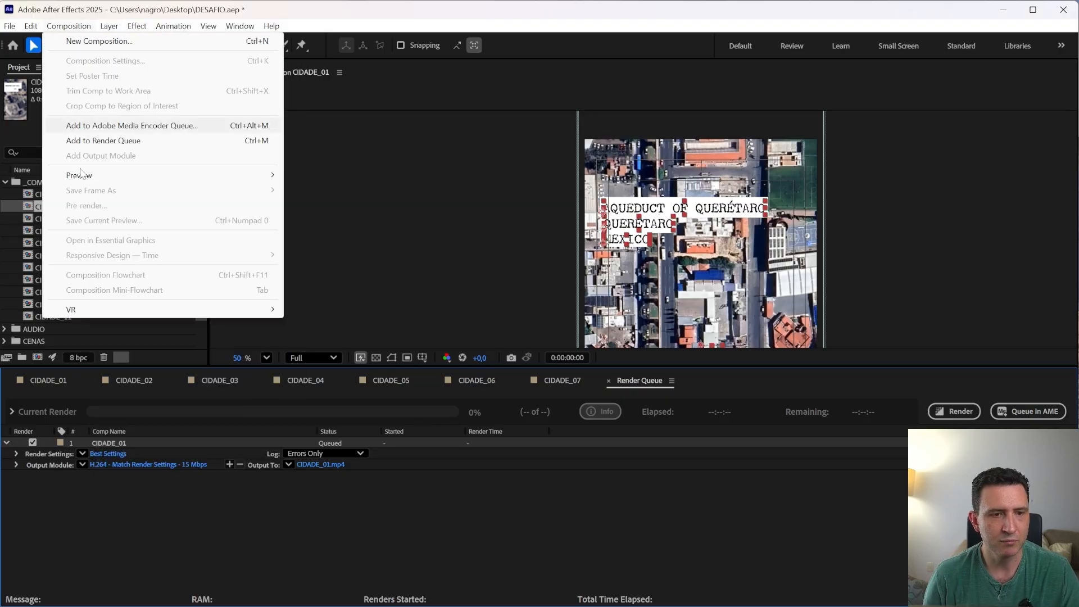
pyautogui.moveTo(32, 26)
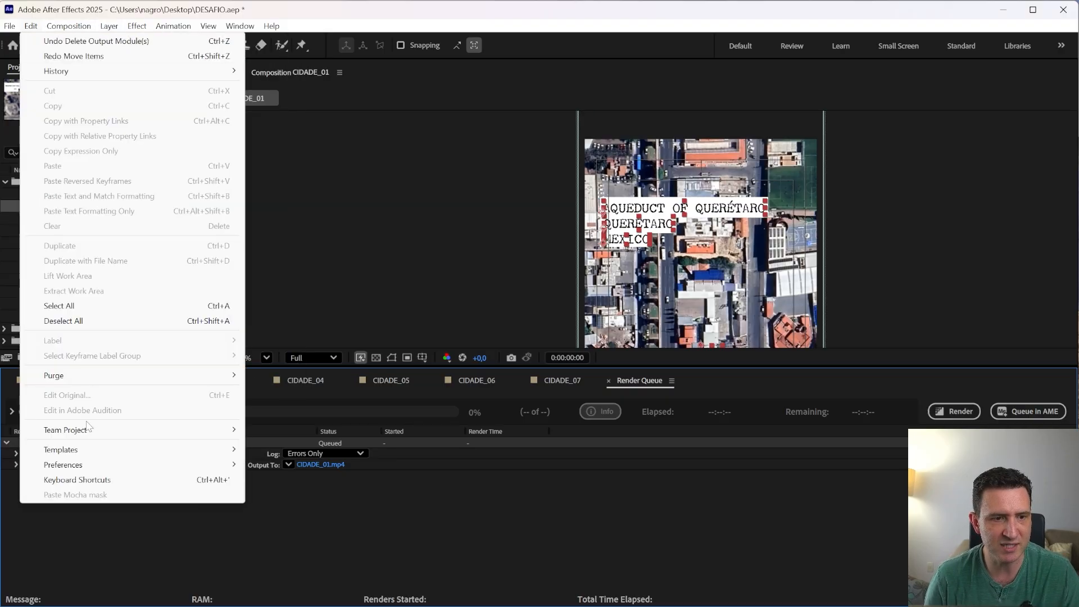
pyautogui.moveTo(67, 449)
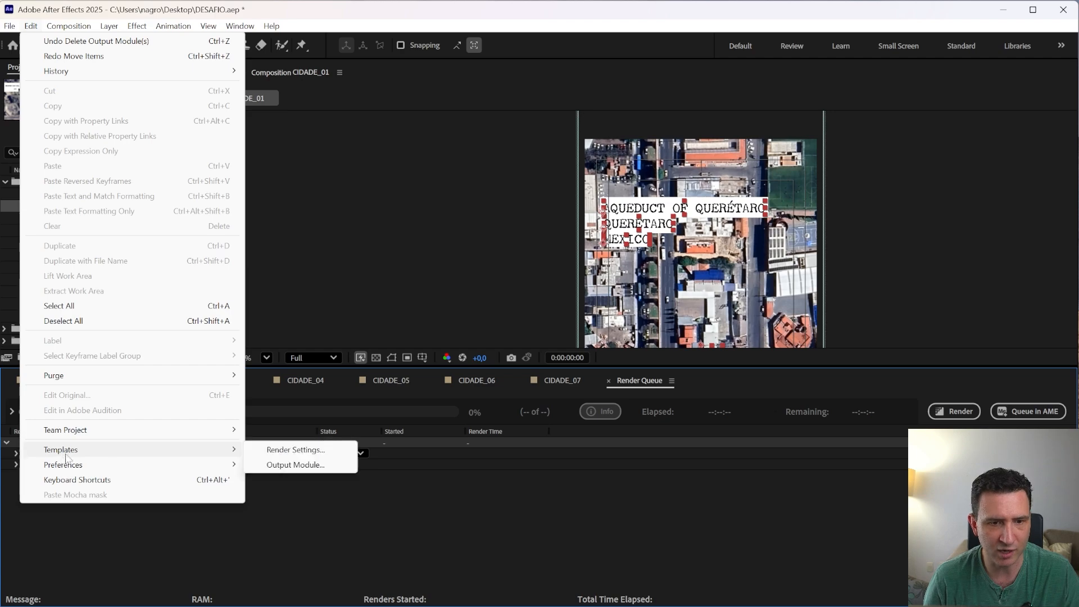
pyautogui.click(281, 465)
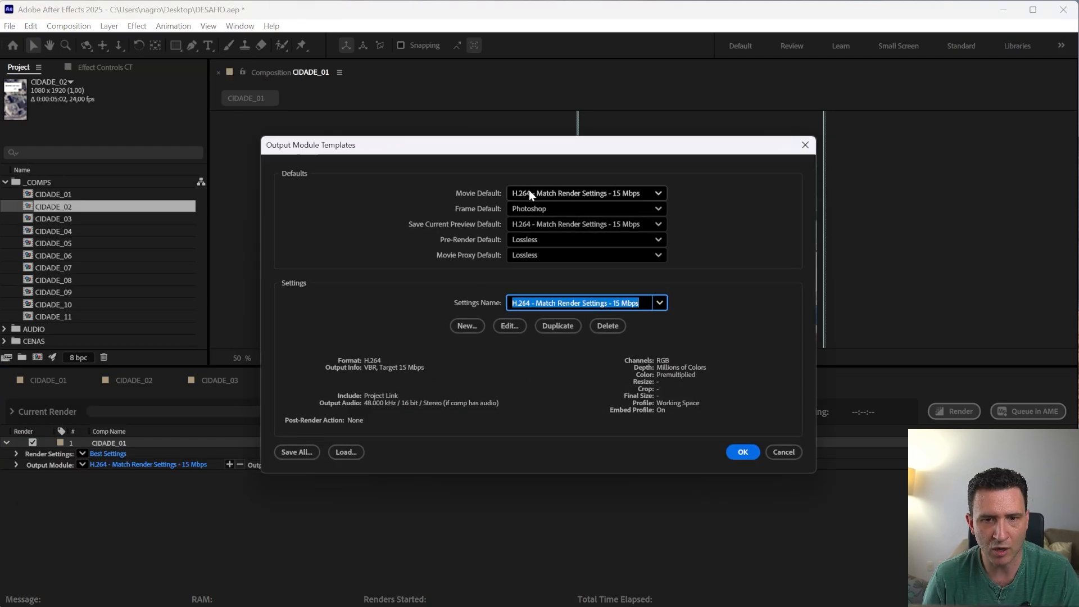
pyautogui.click(532, 193)
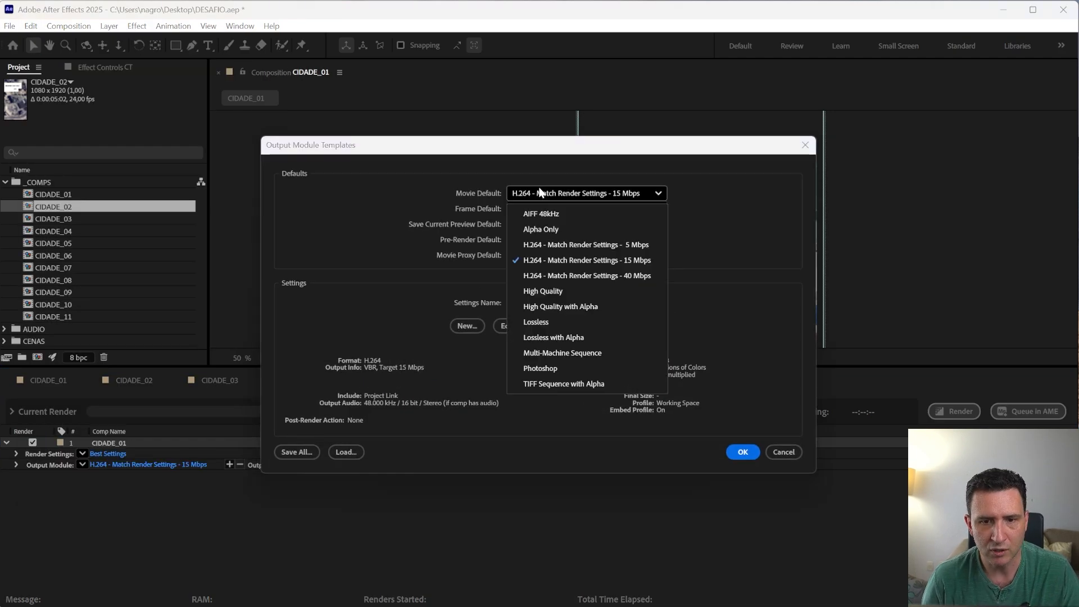
pyautogui.click(528, 338)
pyautogui.click(740, 453)
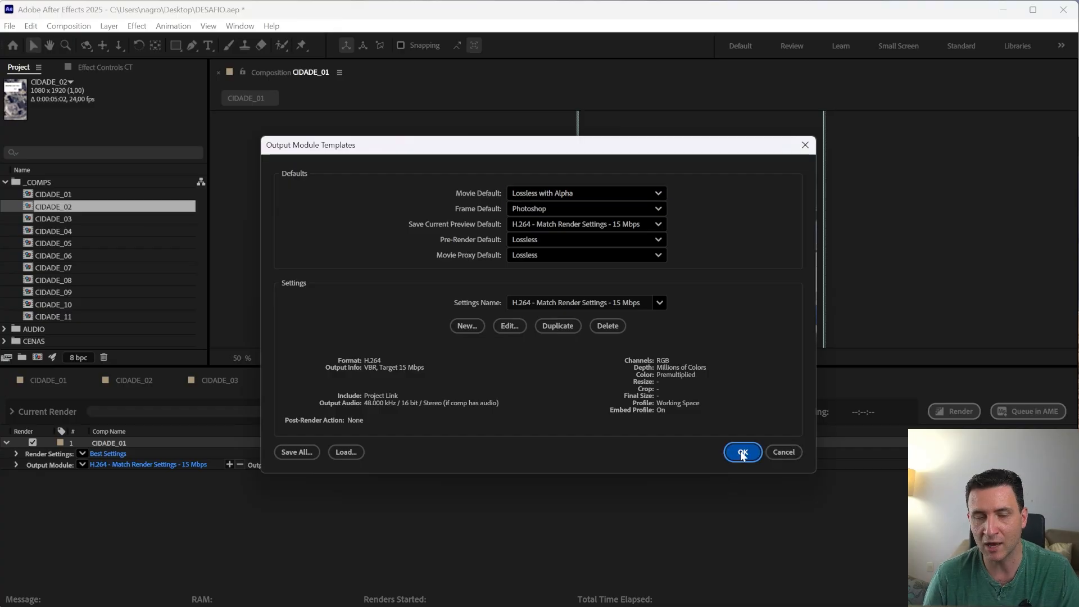
# - Try queueing CIDADE_02 below CIDADE_01 with the new movie default, and remove it from the render queue again
pyautogui.moveTo(51, 207); pyautogui.dragTo(156, 532)
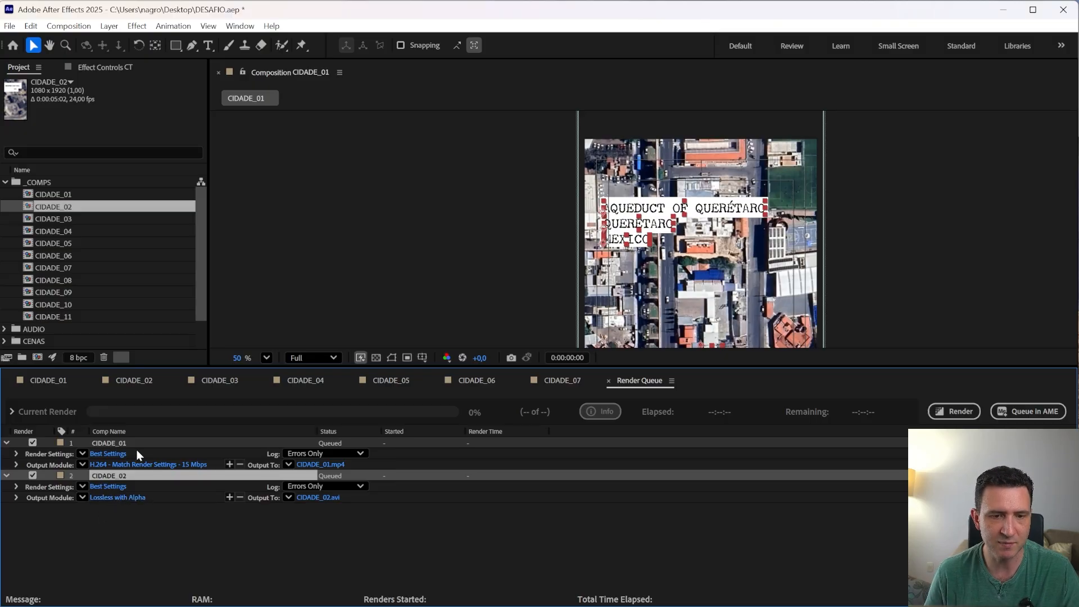
pyautogui.press('Delete')
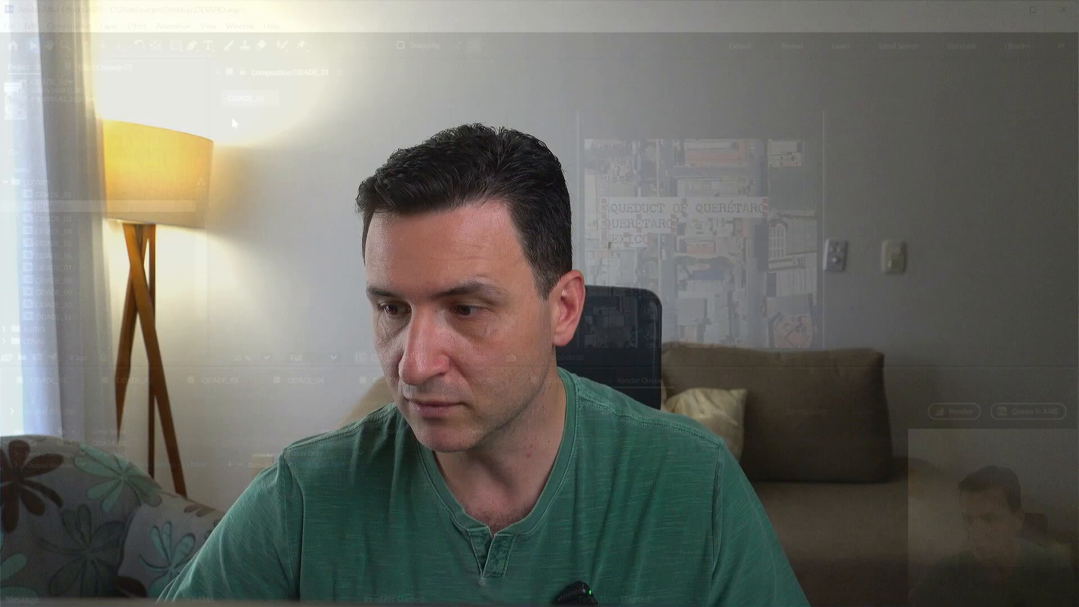